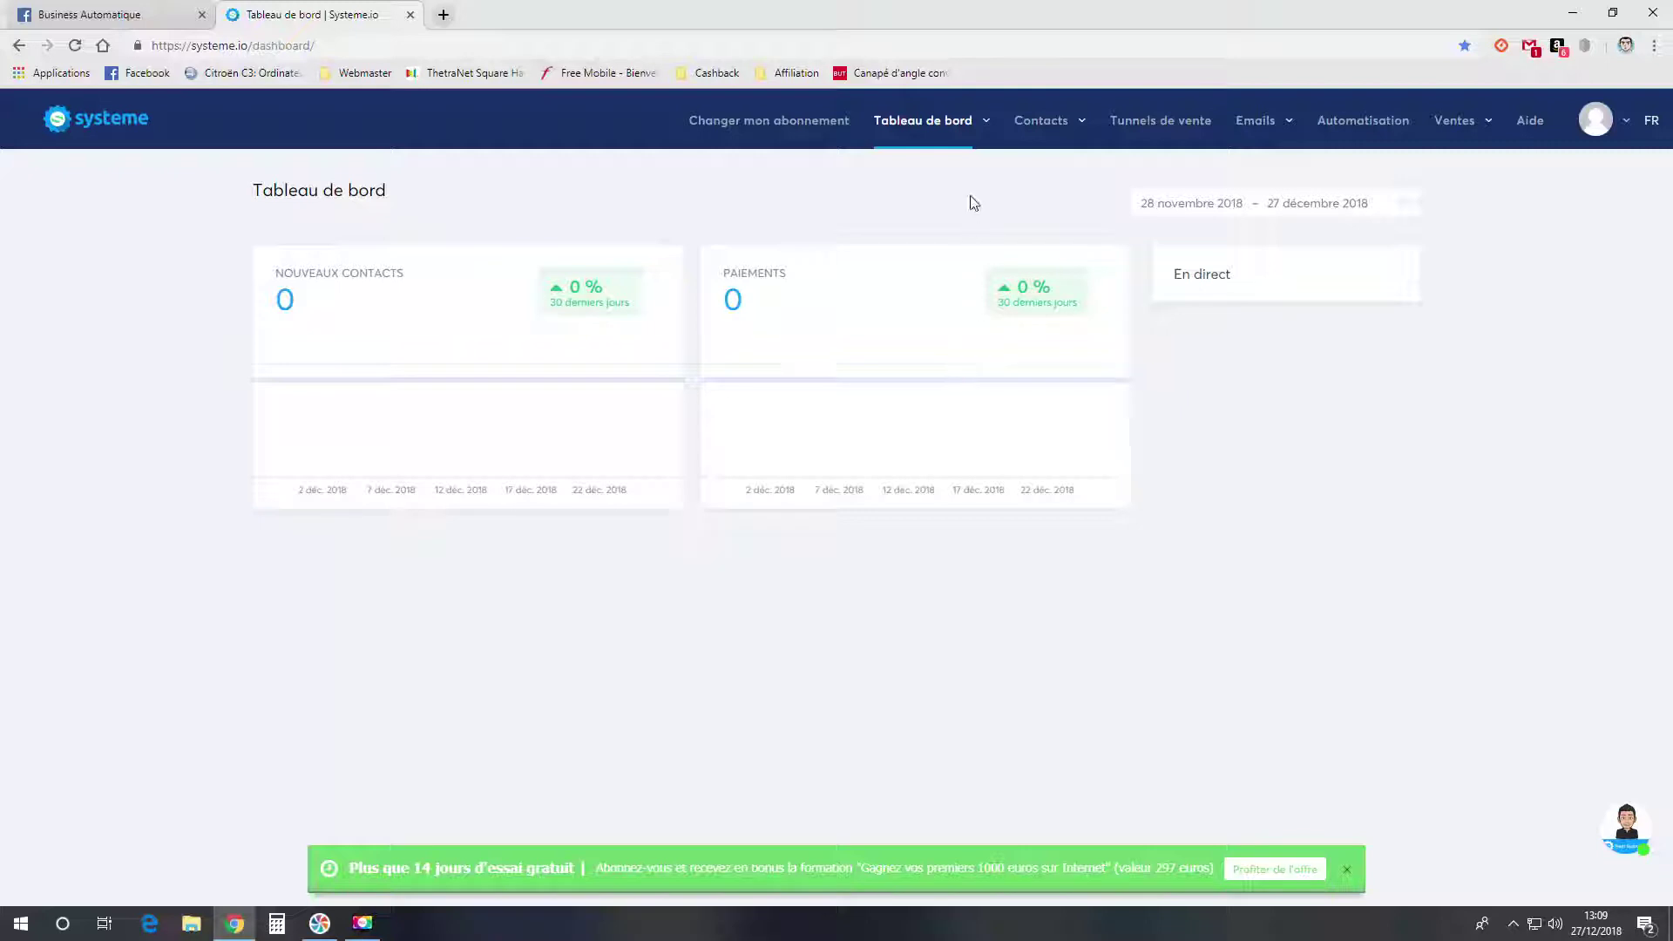
- Open the Gérer les tags page from the Contacts menu
mouse_move(1050, 126)
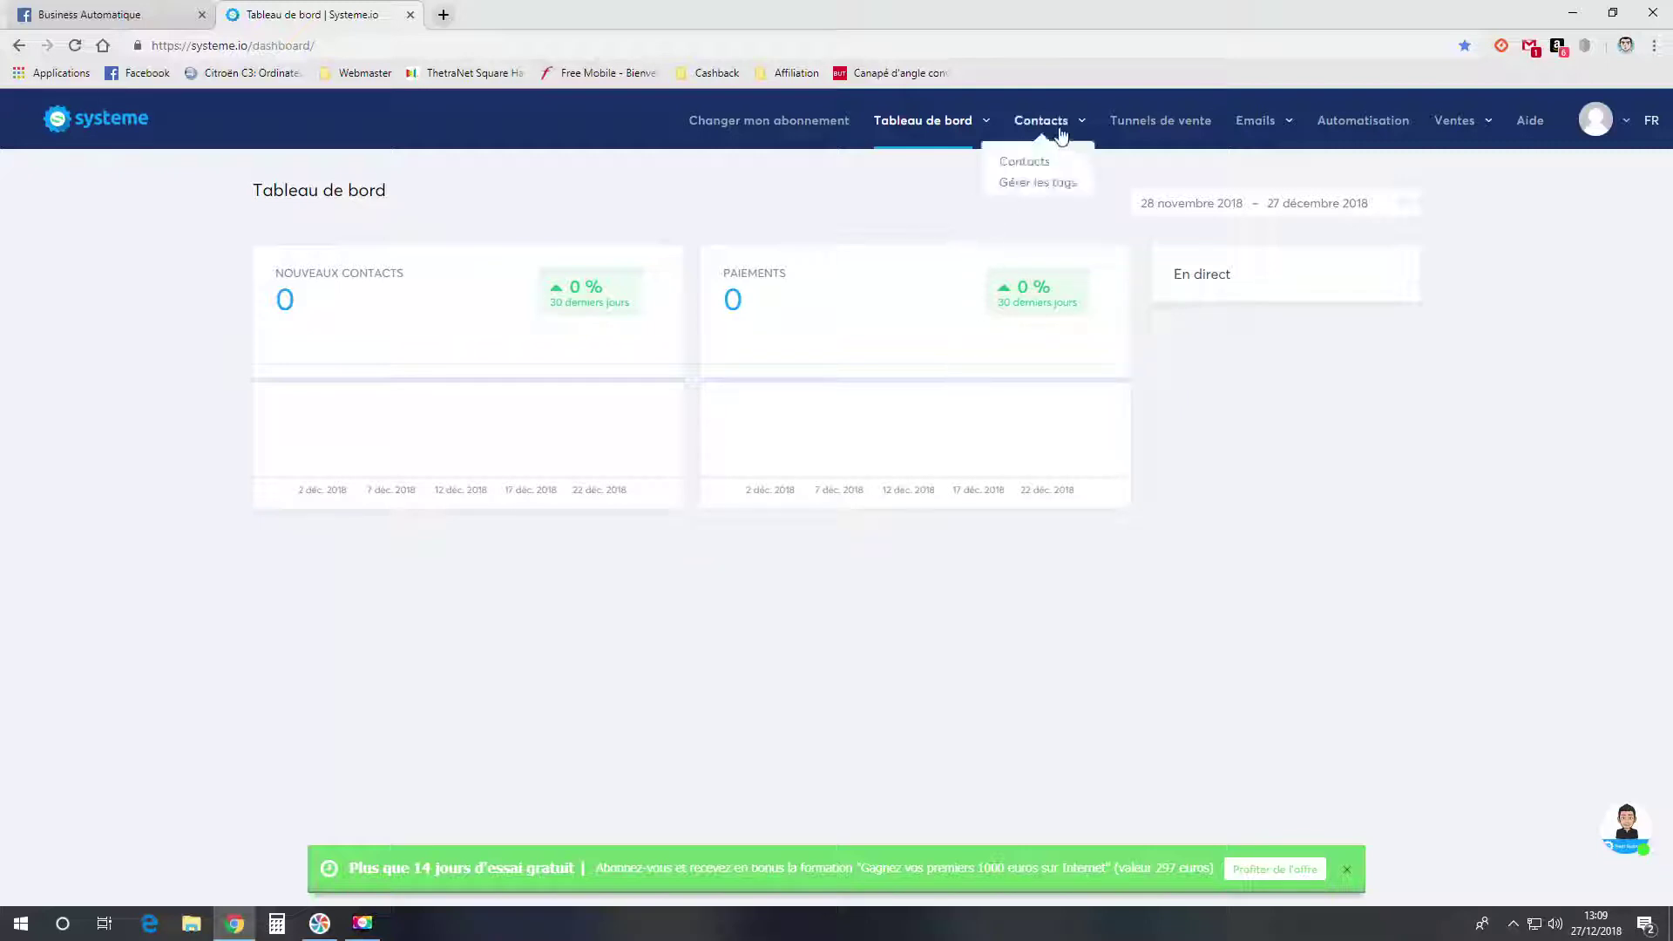
click(1044, 187)
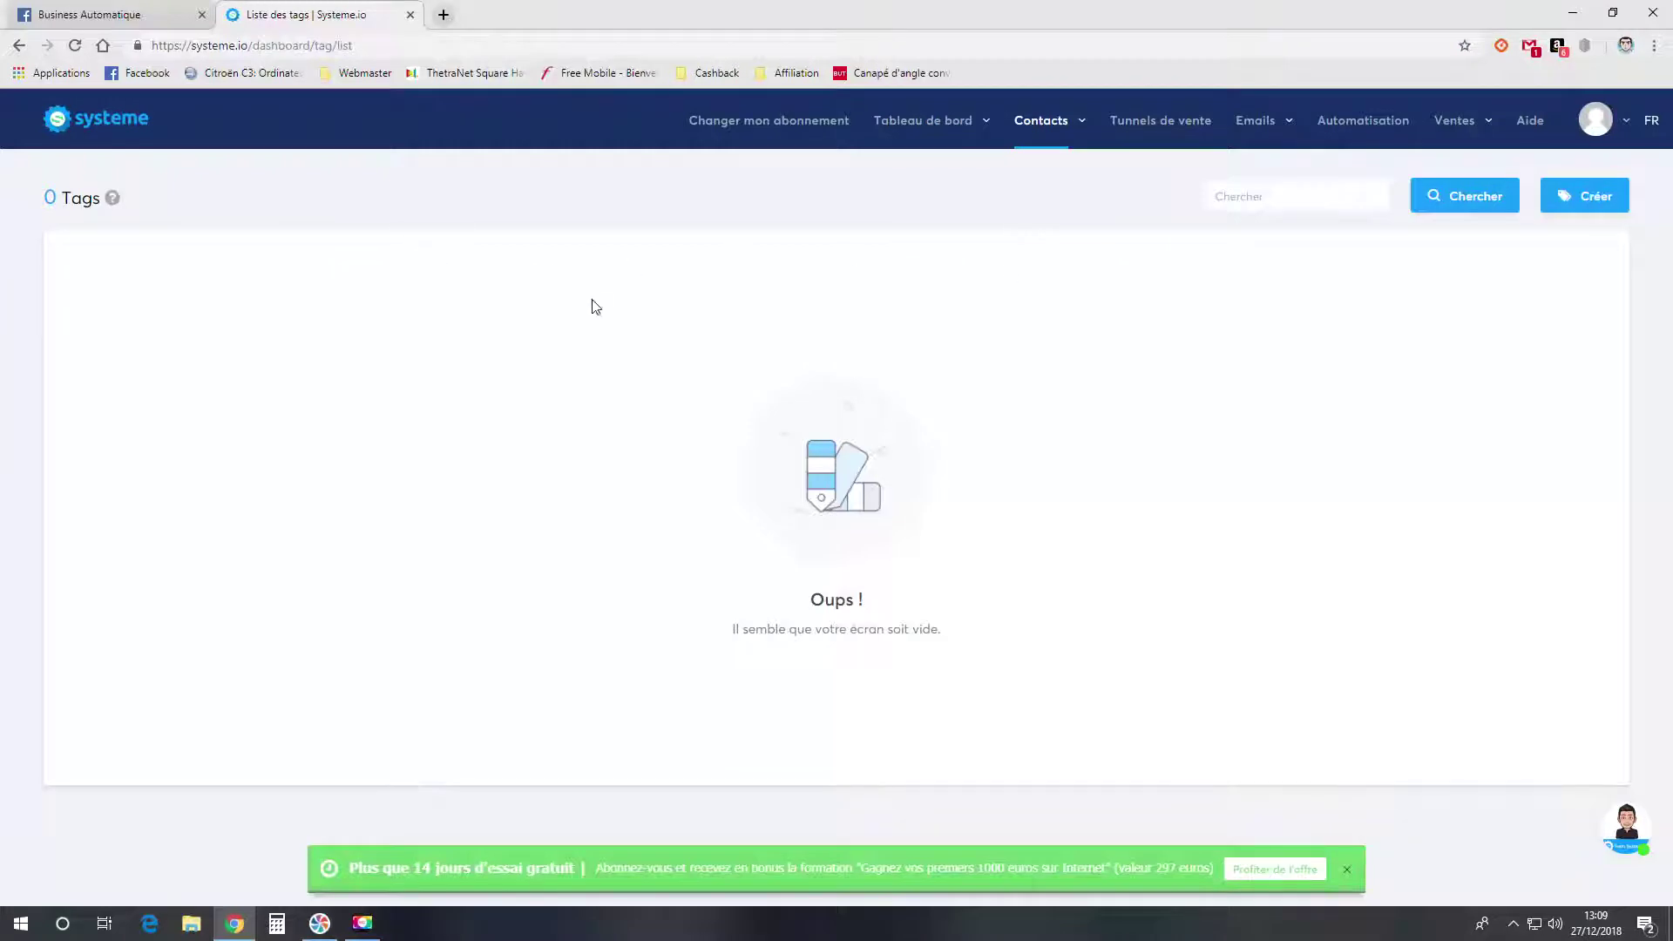
- Create a tag named Business with 'ok' as its unsubscribe description
click(1576, 205)
click(752, 445)
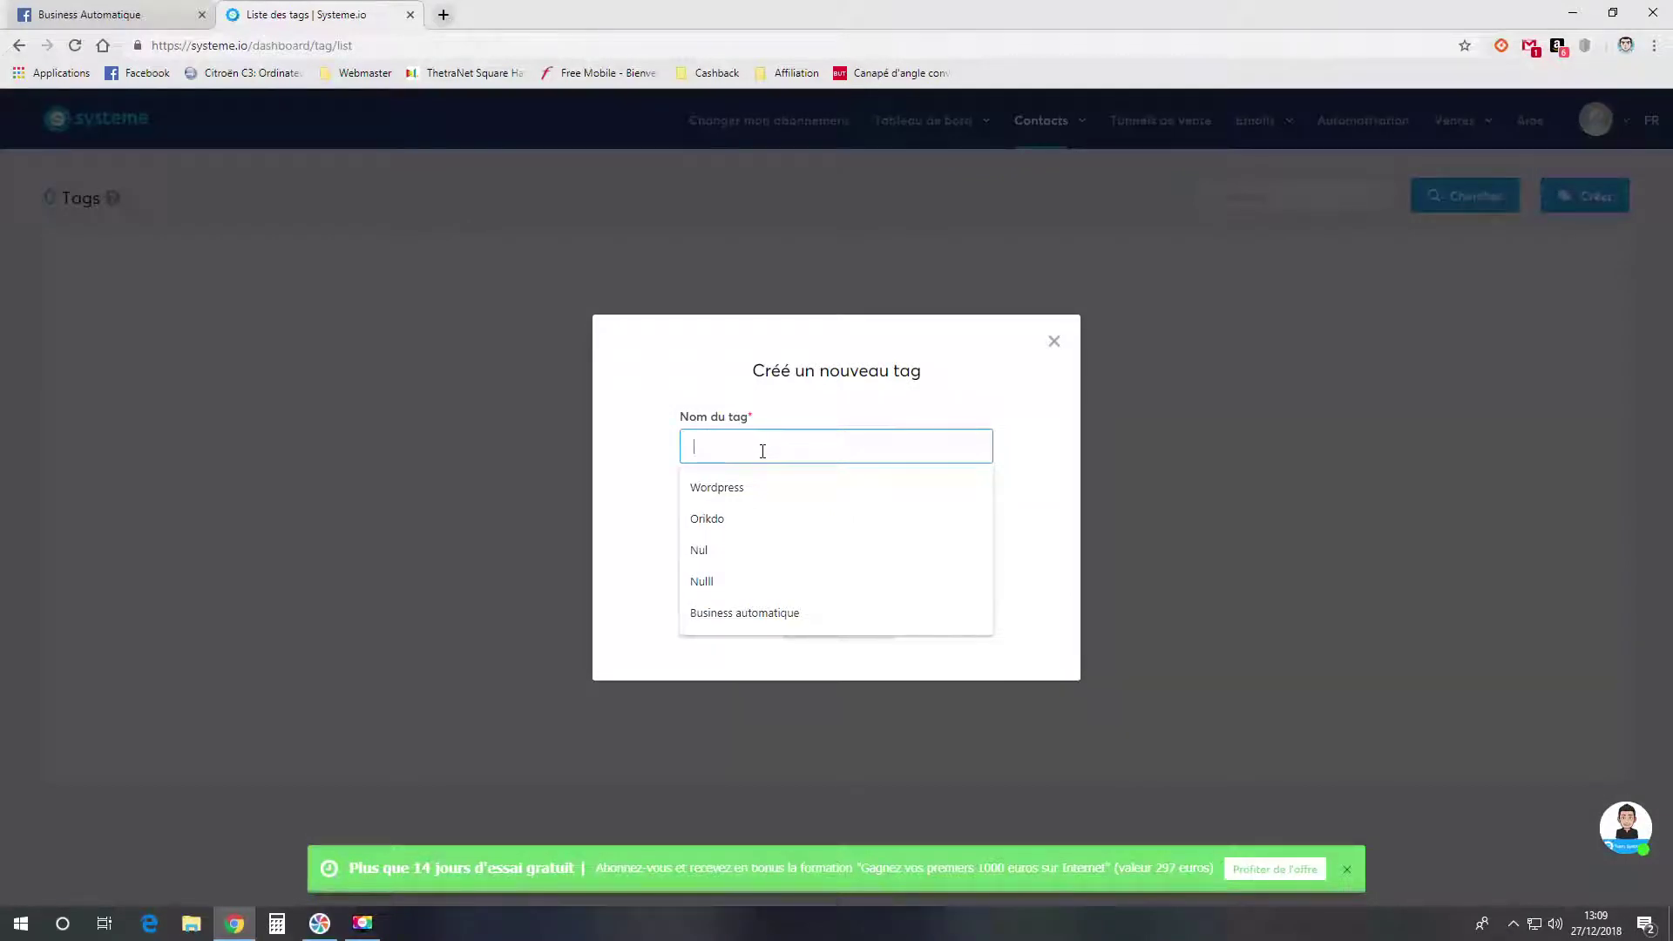
text(B)
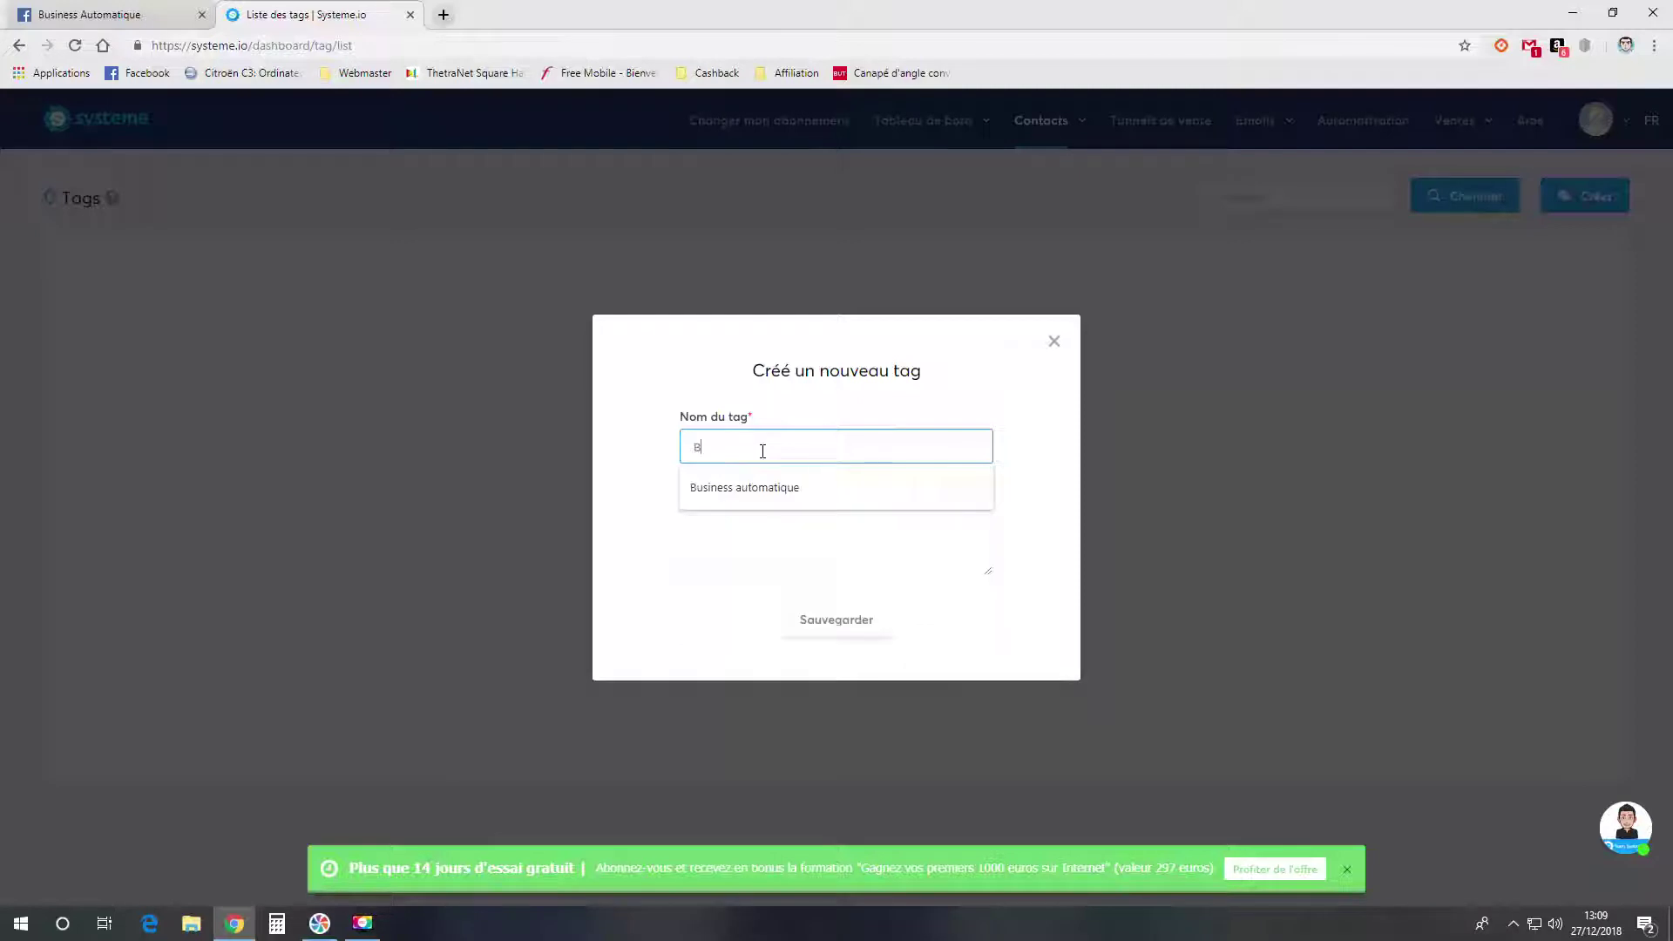
text(usiness)
click(815, 530)
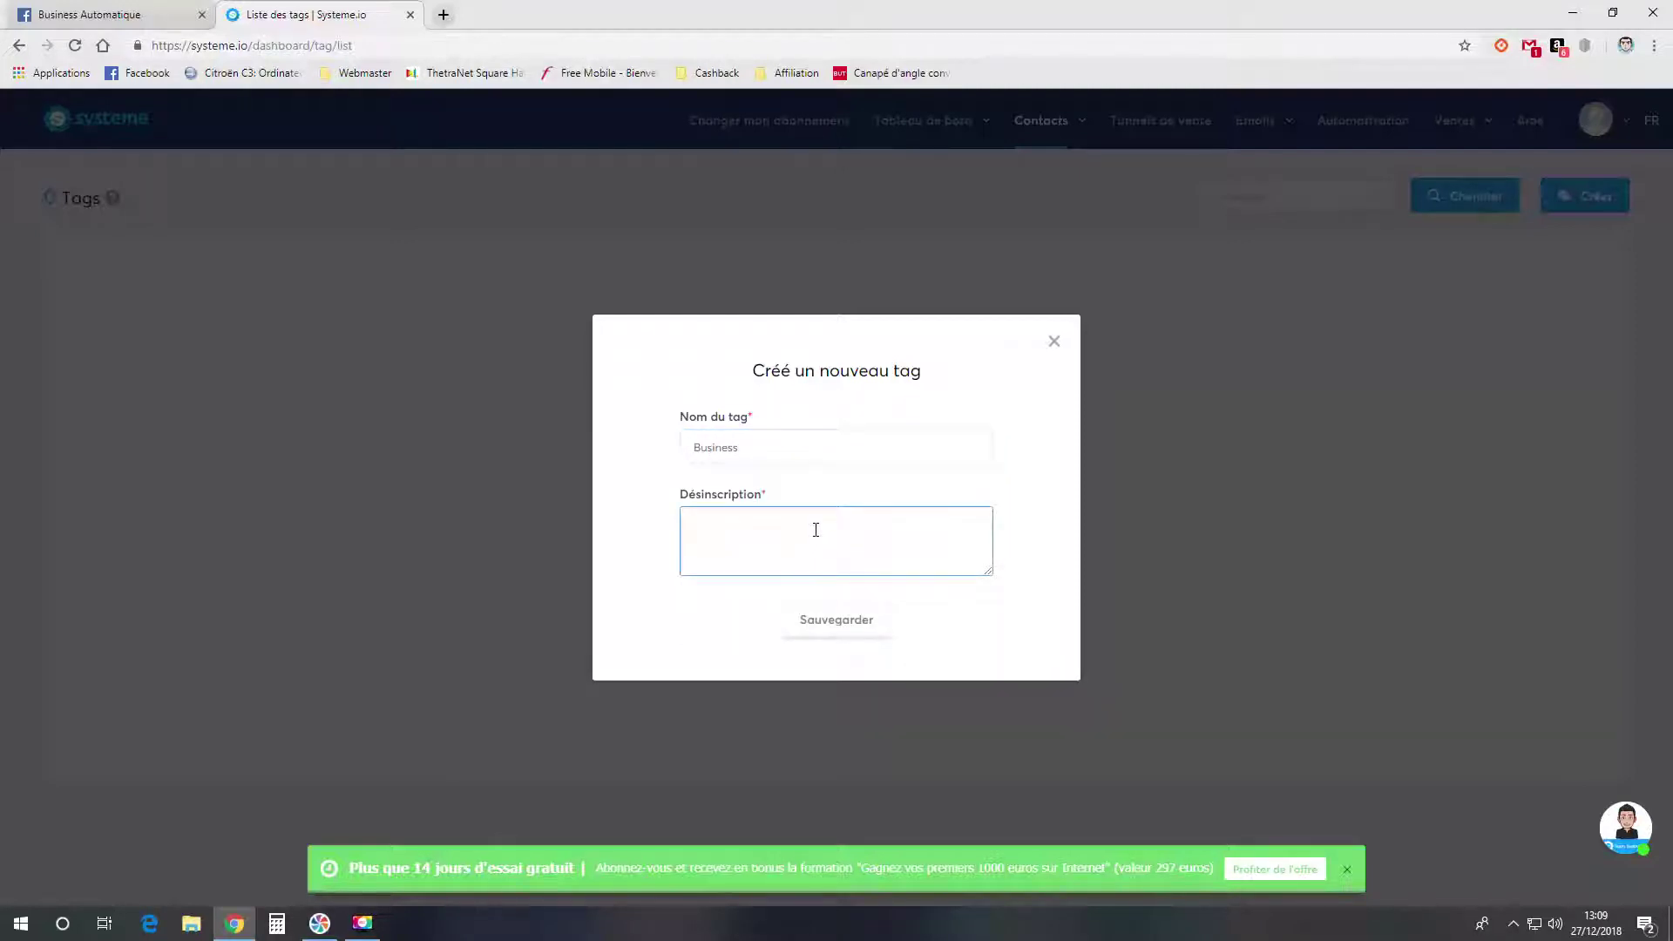
text(ok)
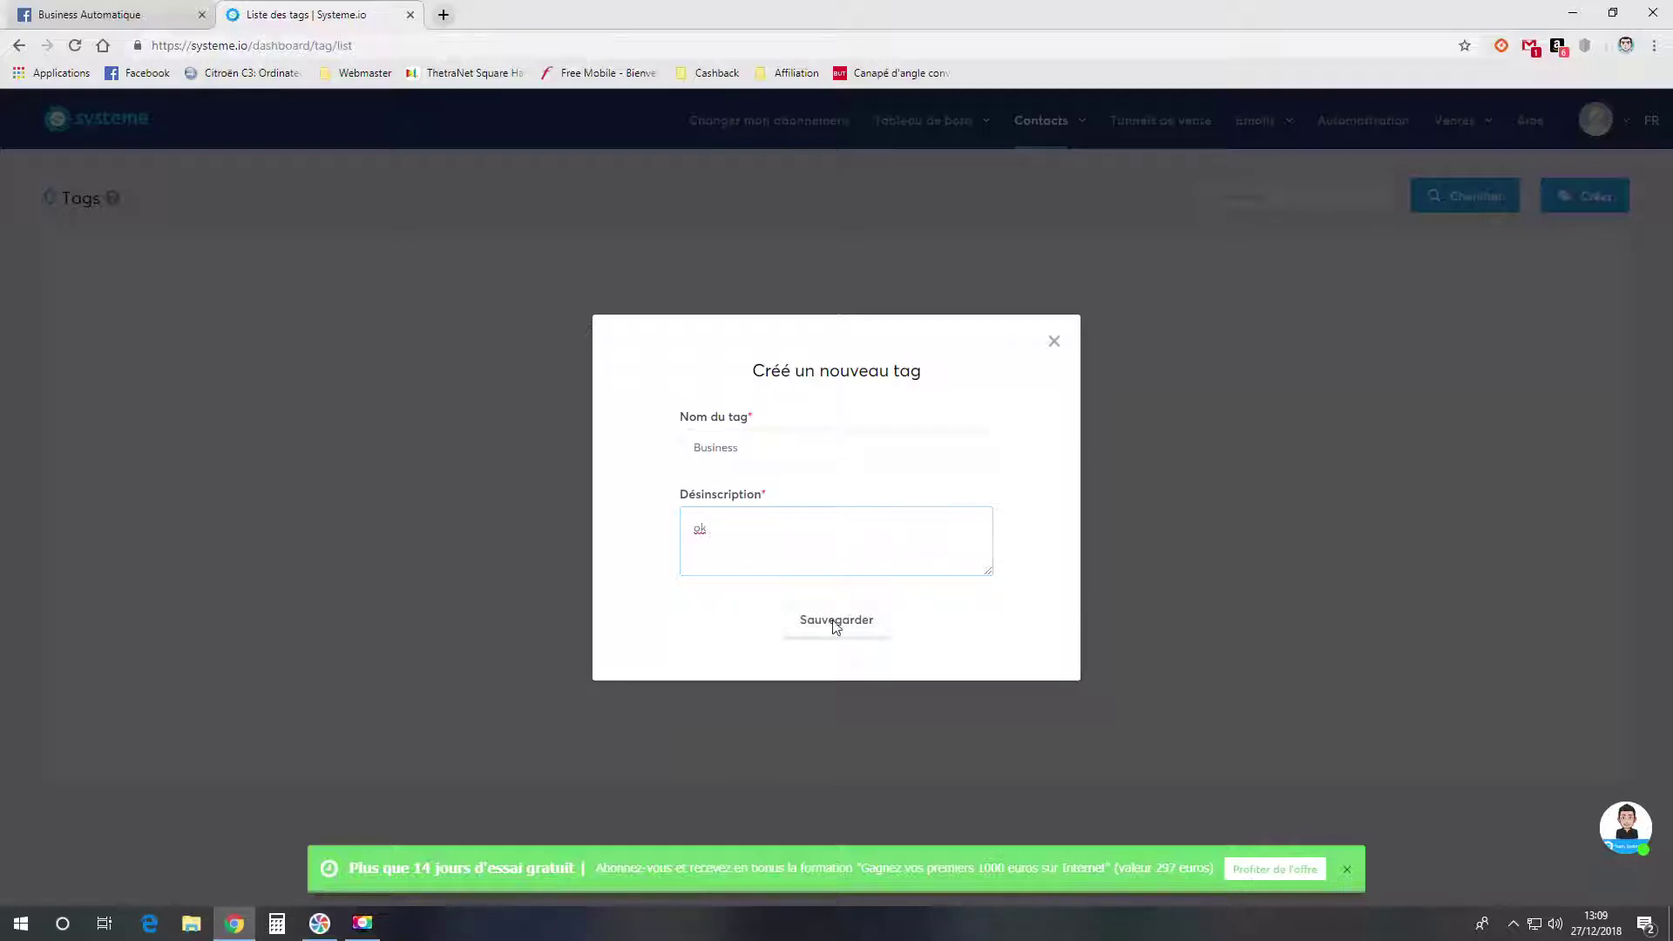
click(832, 620)
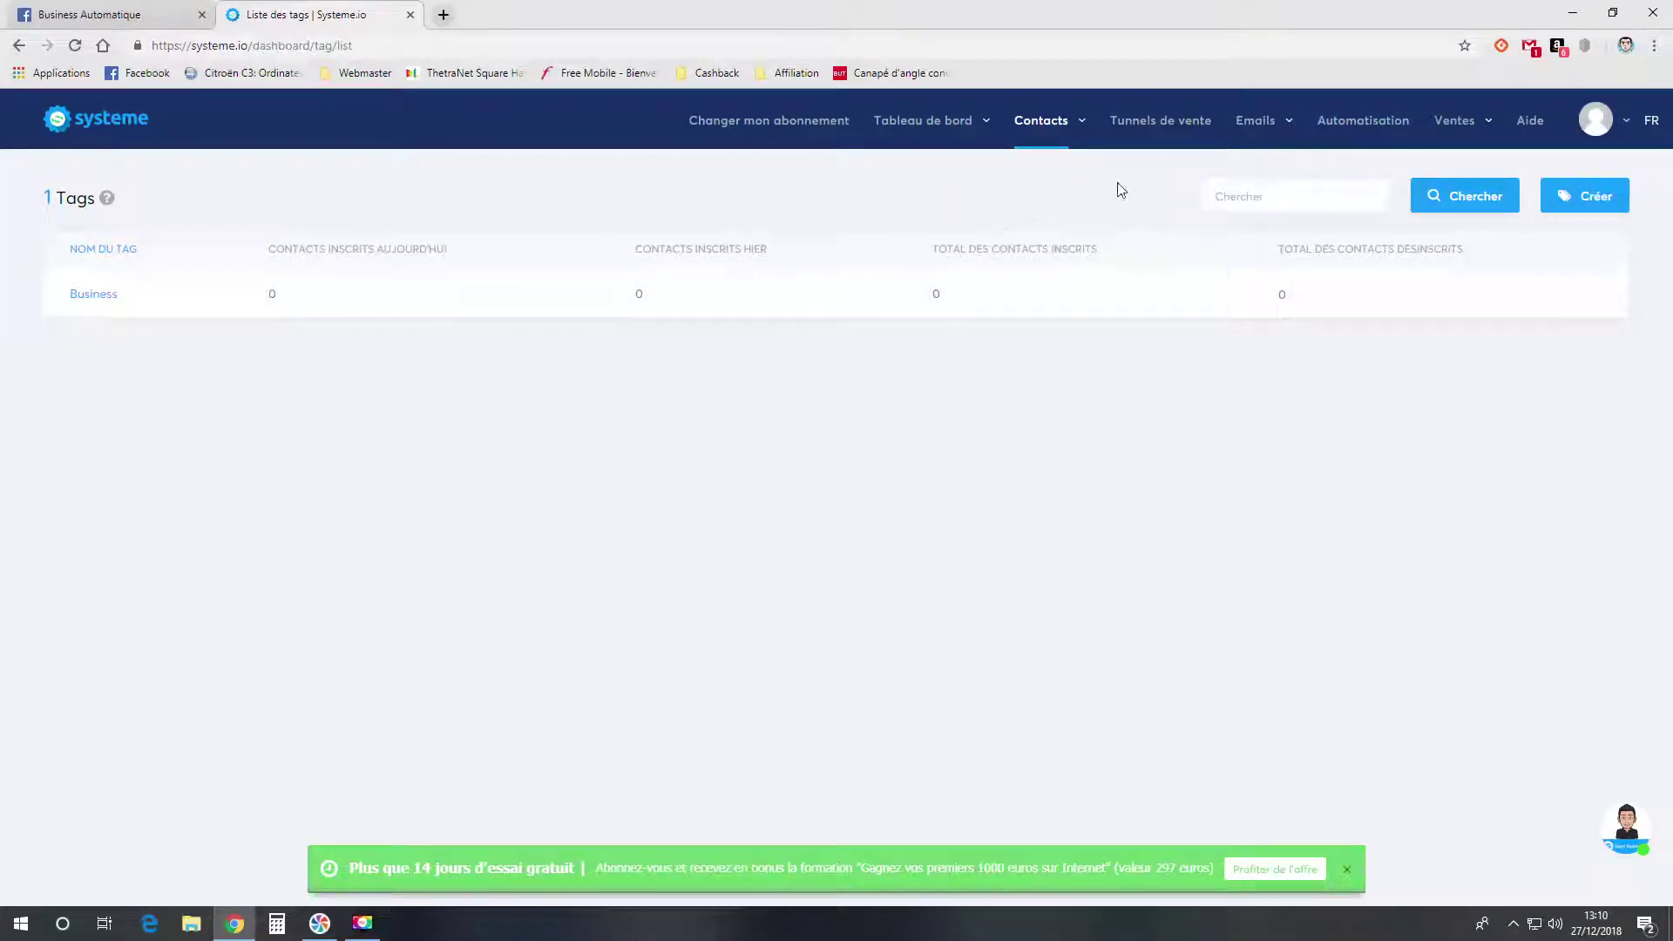
click(1159, 122)
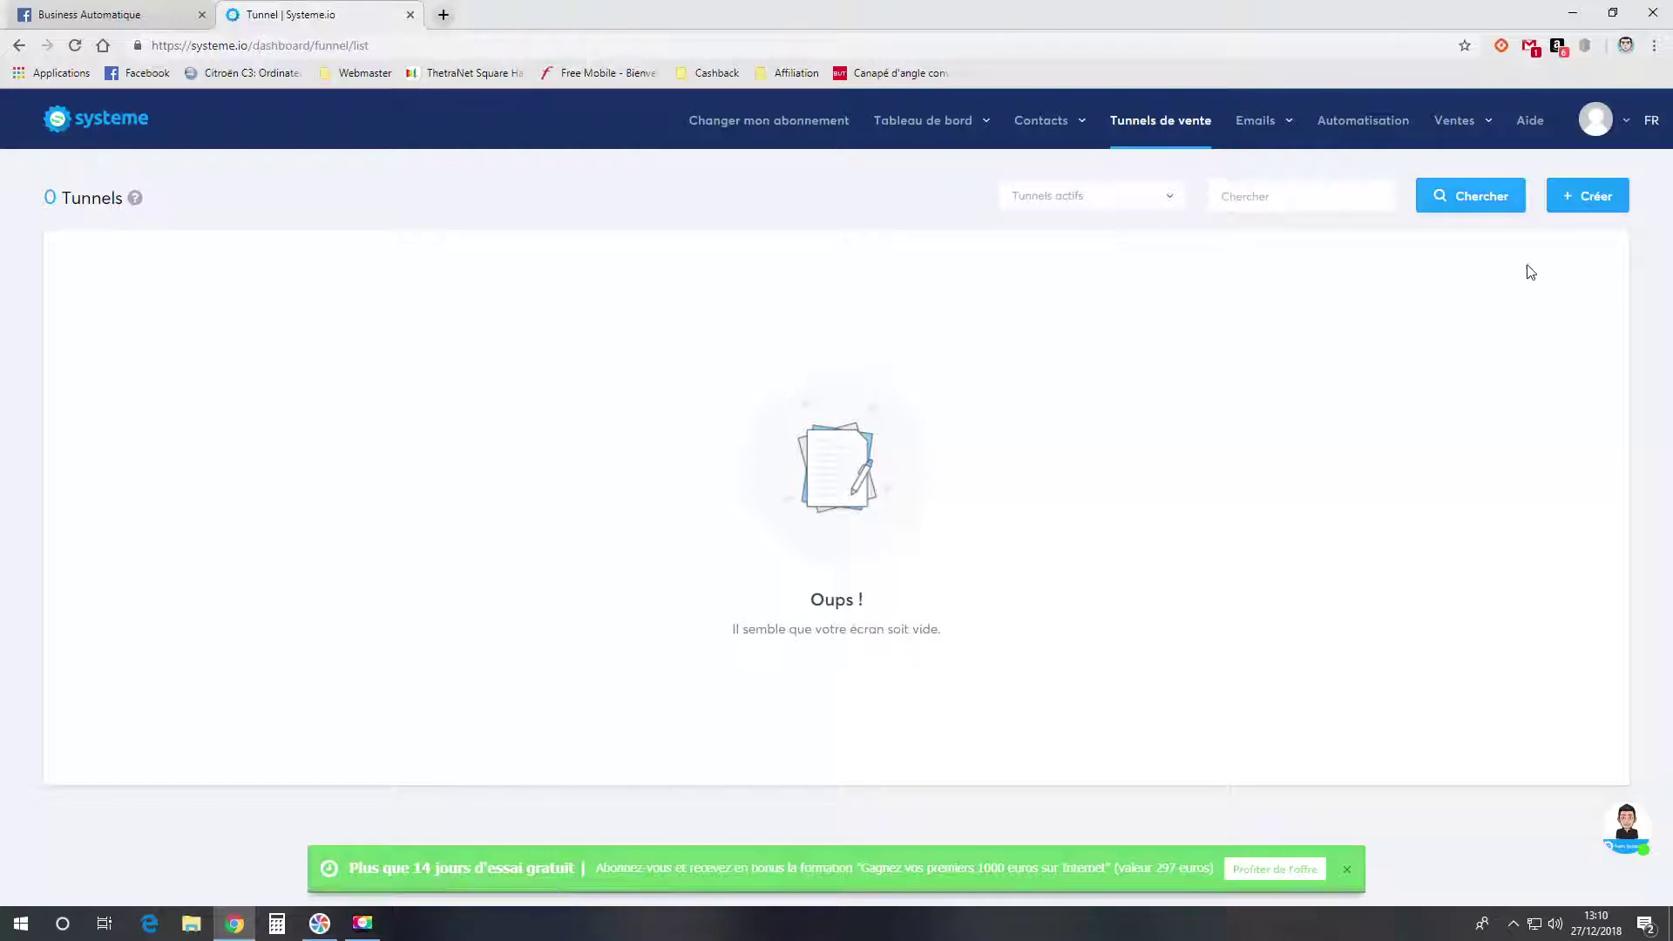
- Create a Construisez votre audience funnel named 'Page de capture business'
click(1568, 196)
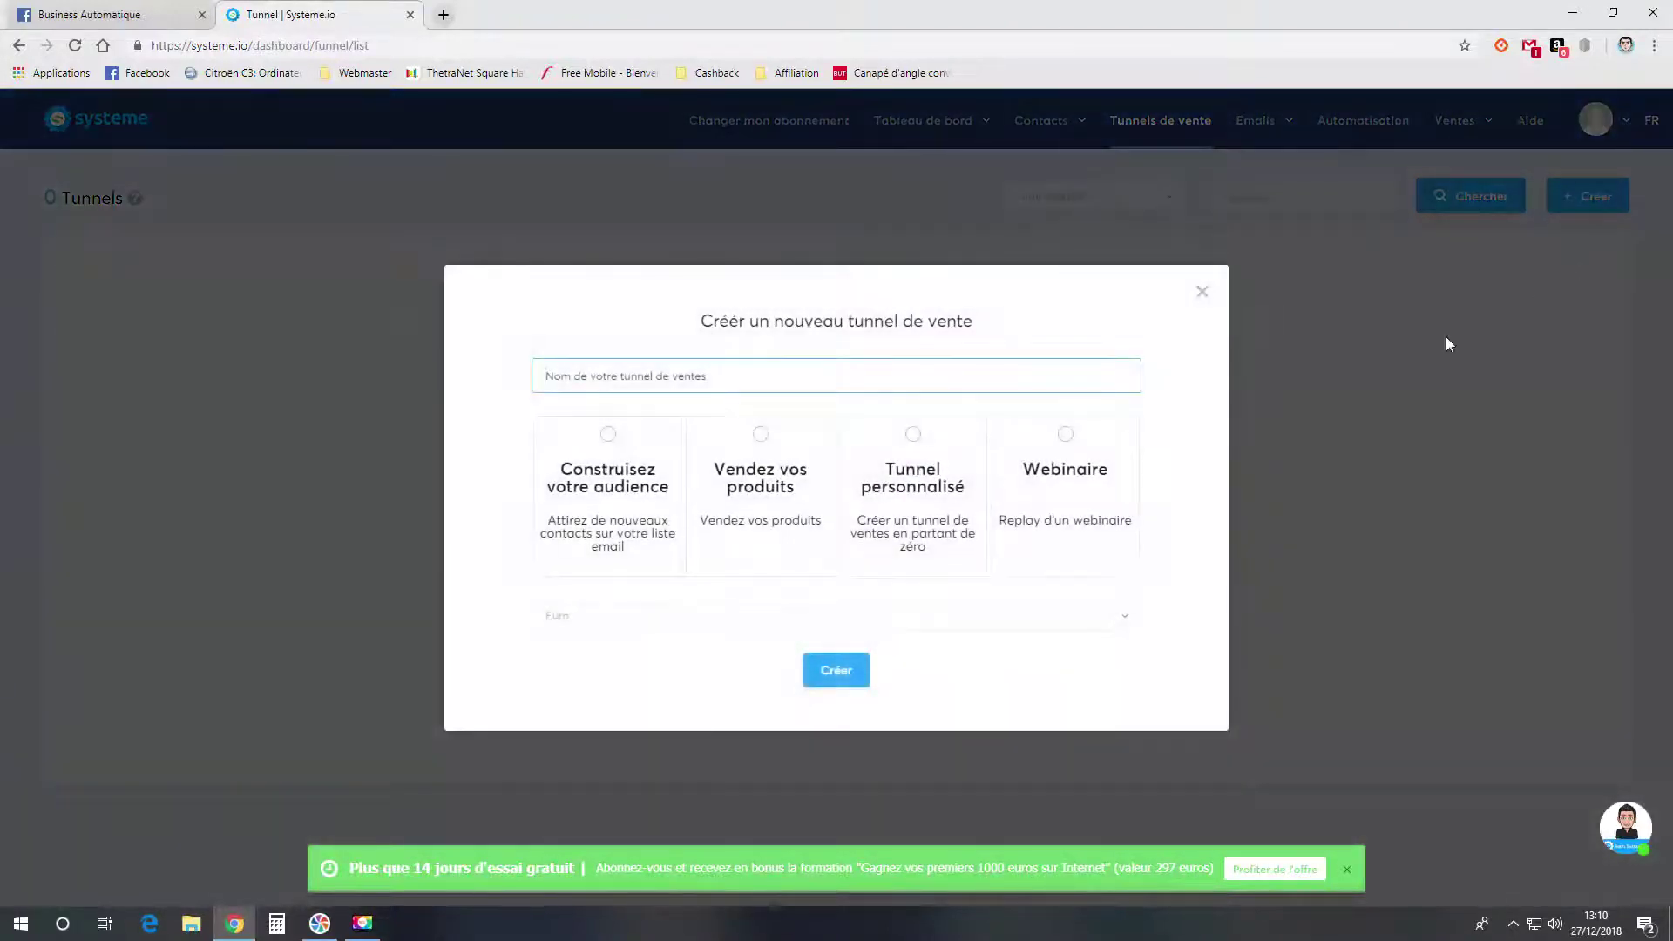
click(608, 436)
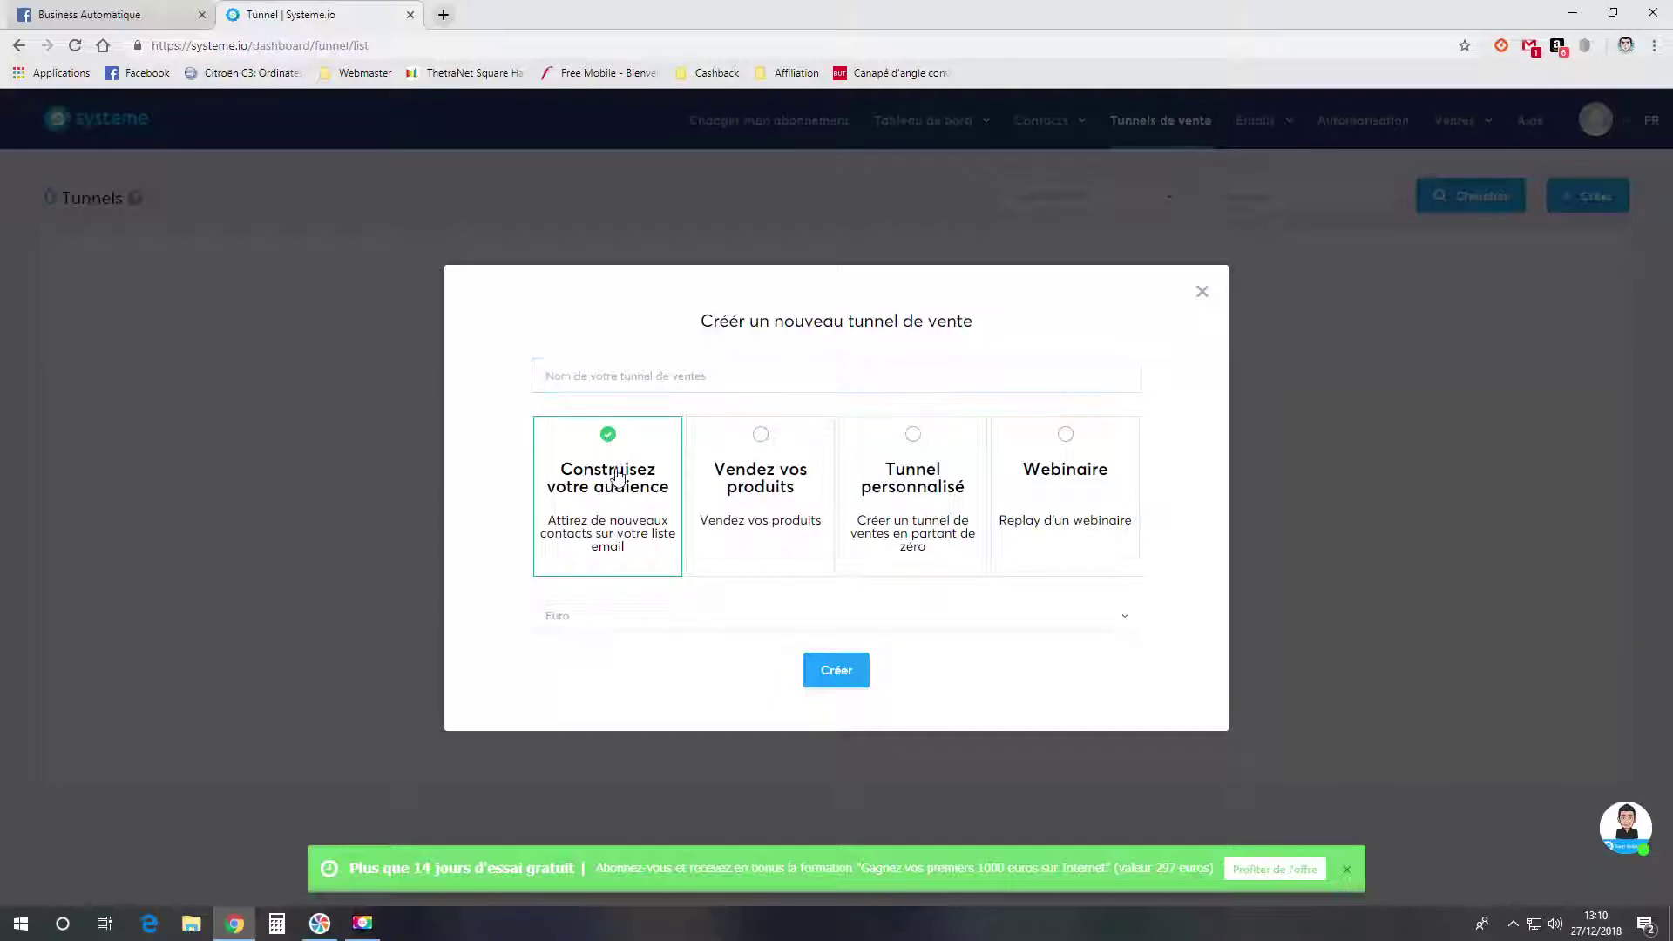
click(832, 669)
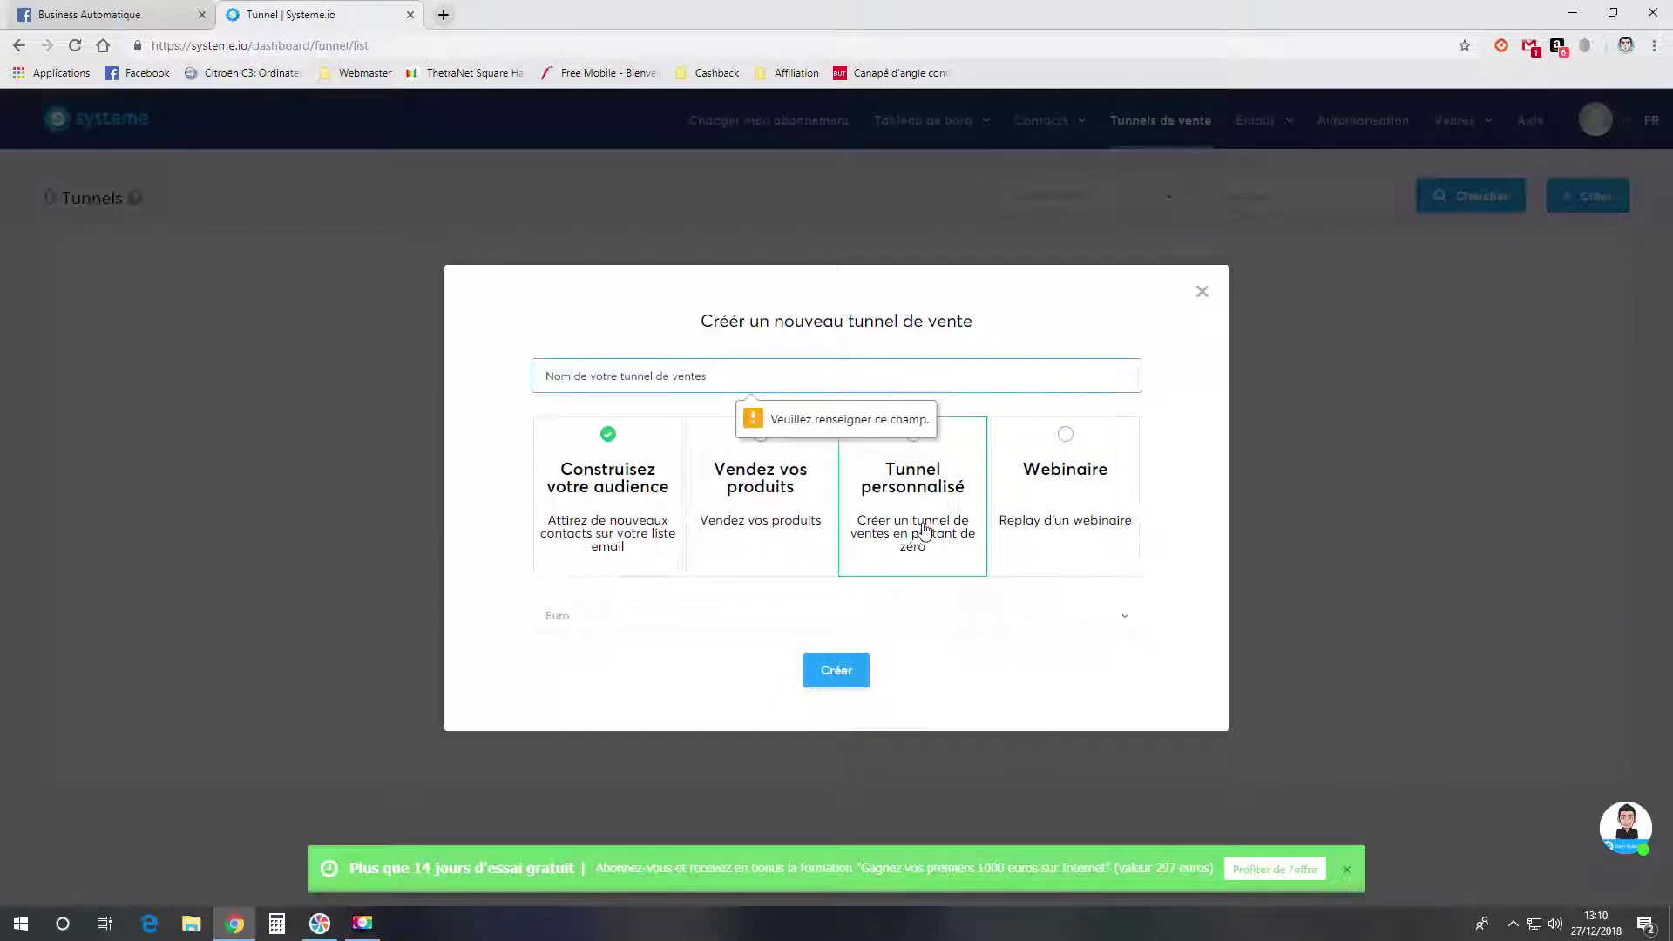
click(690, 377)
text(P)
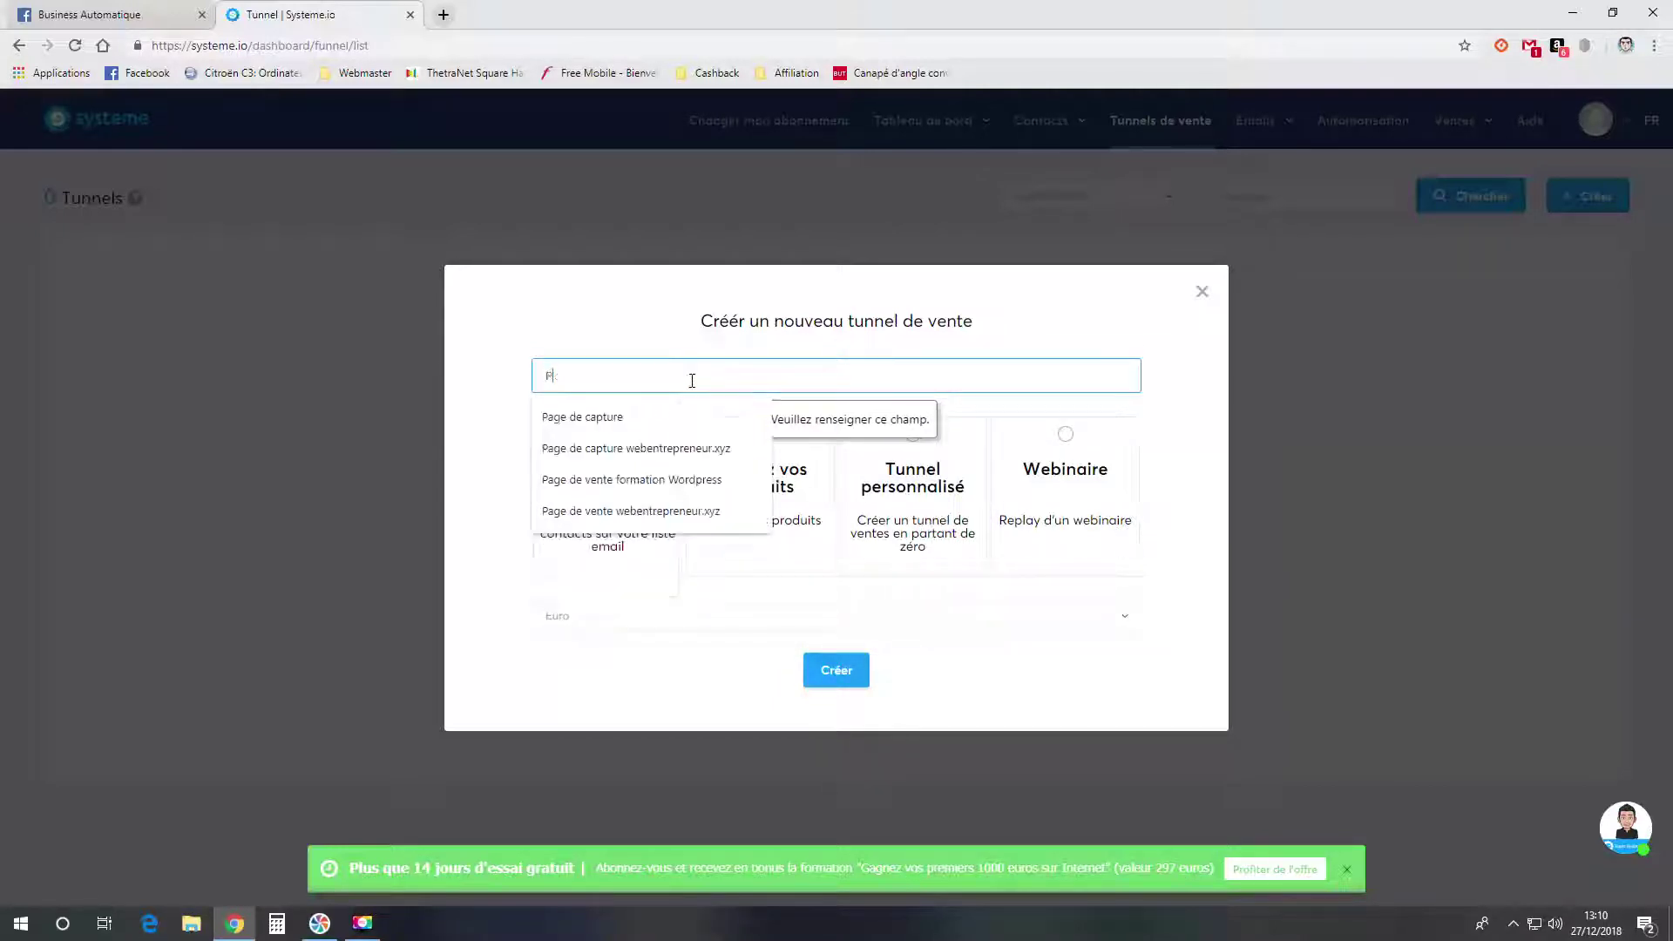
text(age de capture busi)
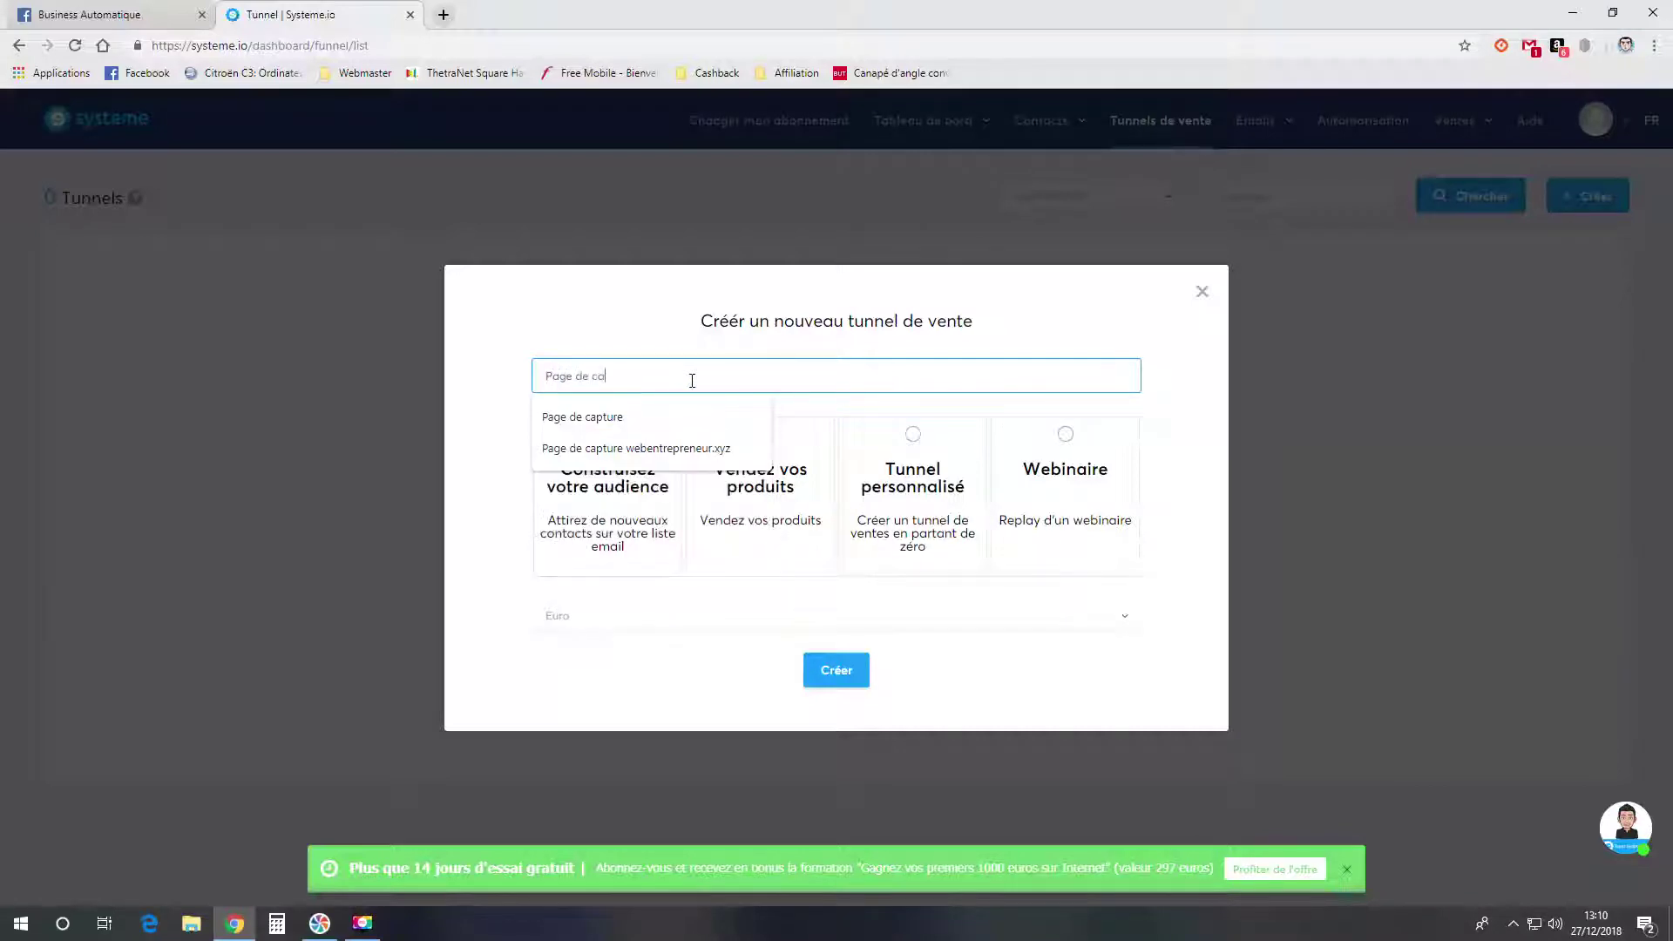
text(ness)
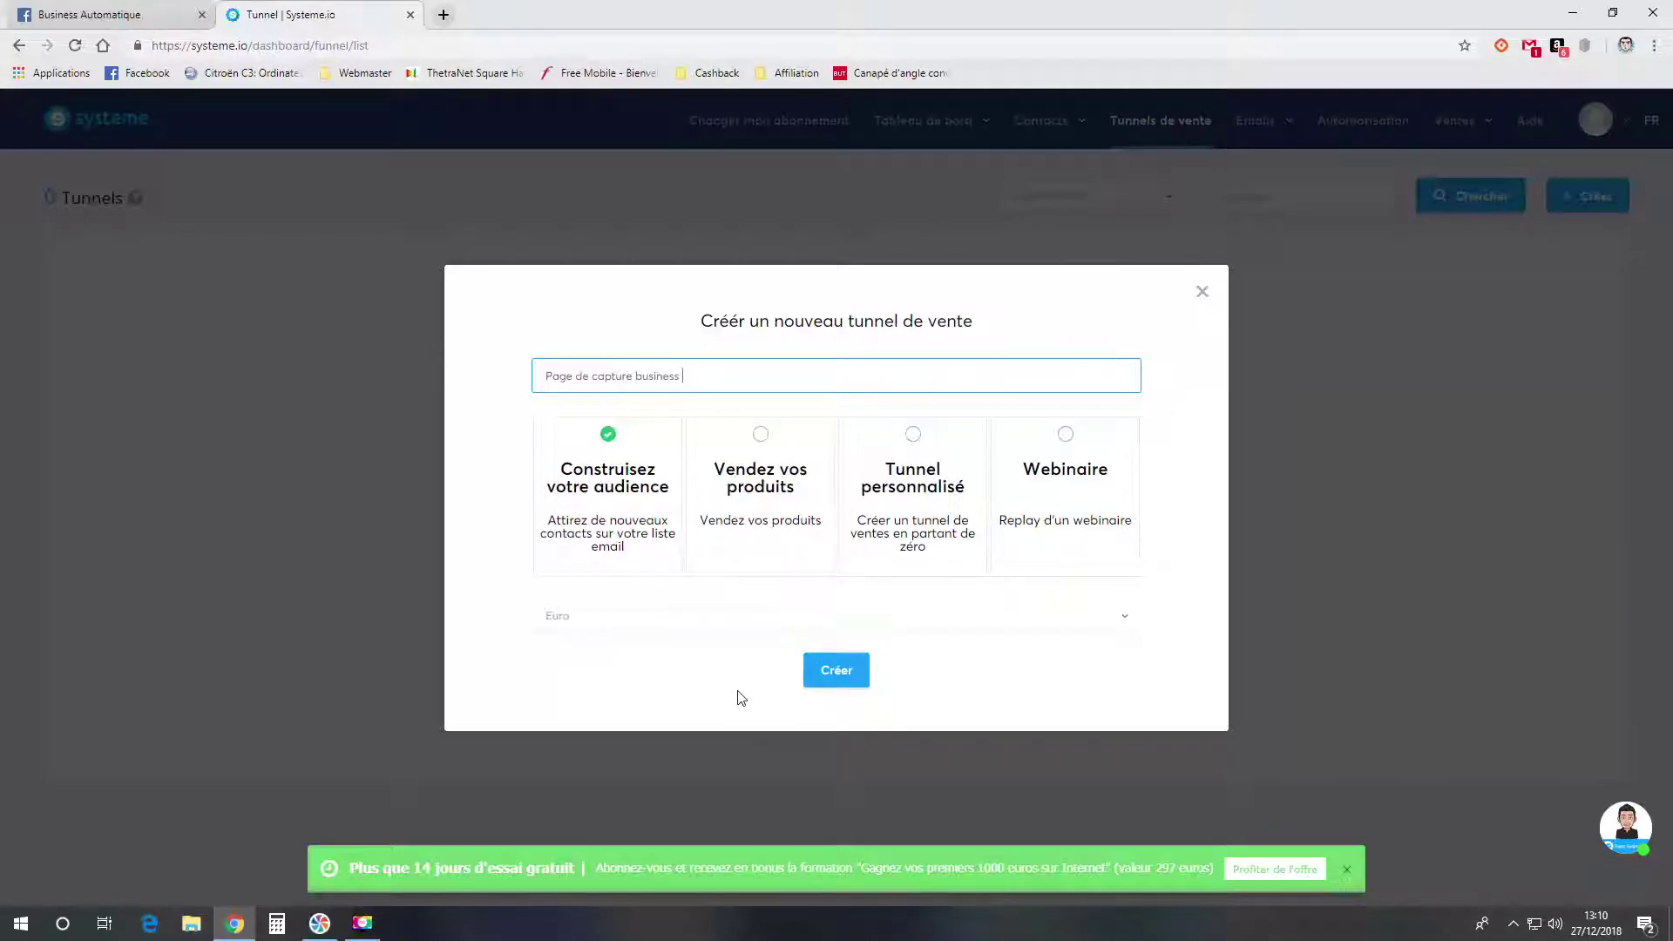
click(823, 676)
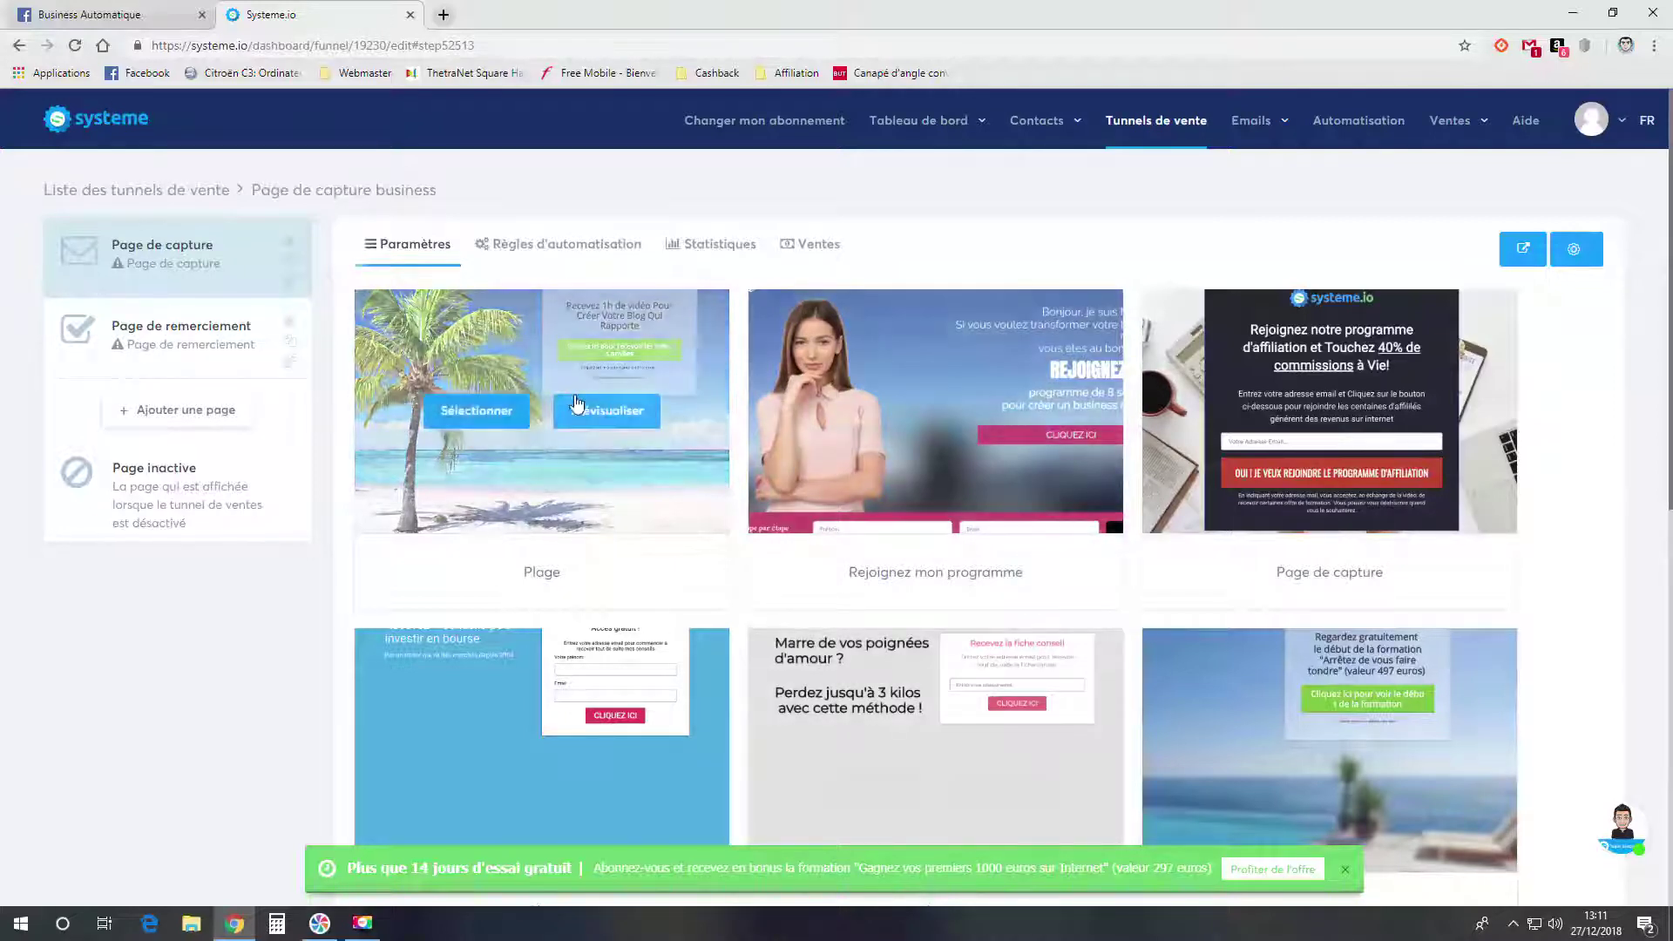
- Preview the Page de capture template, then select it for the capture step
scroll(871, 418, down, 2)
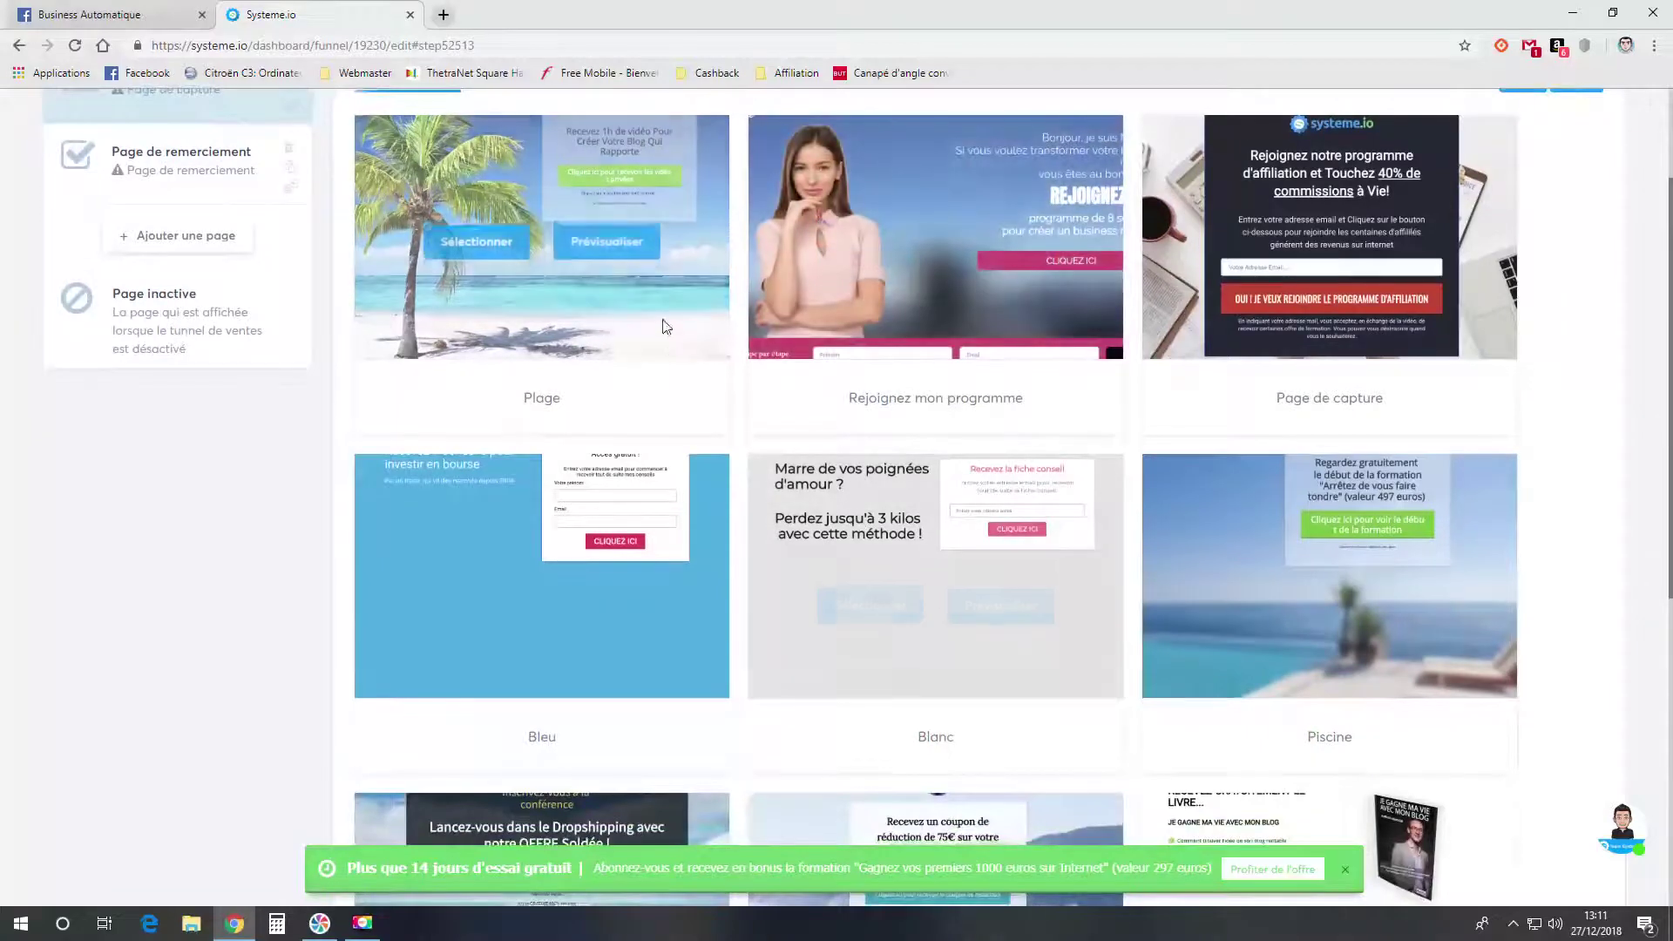
scroll(687, 389, up, 2)
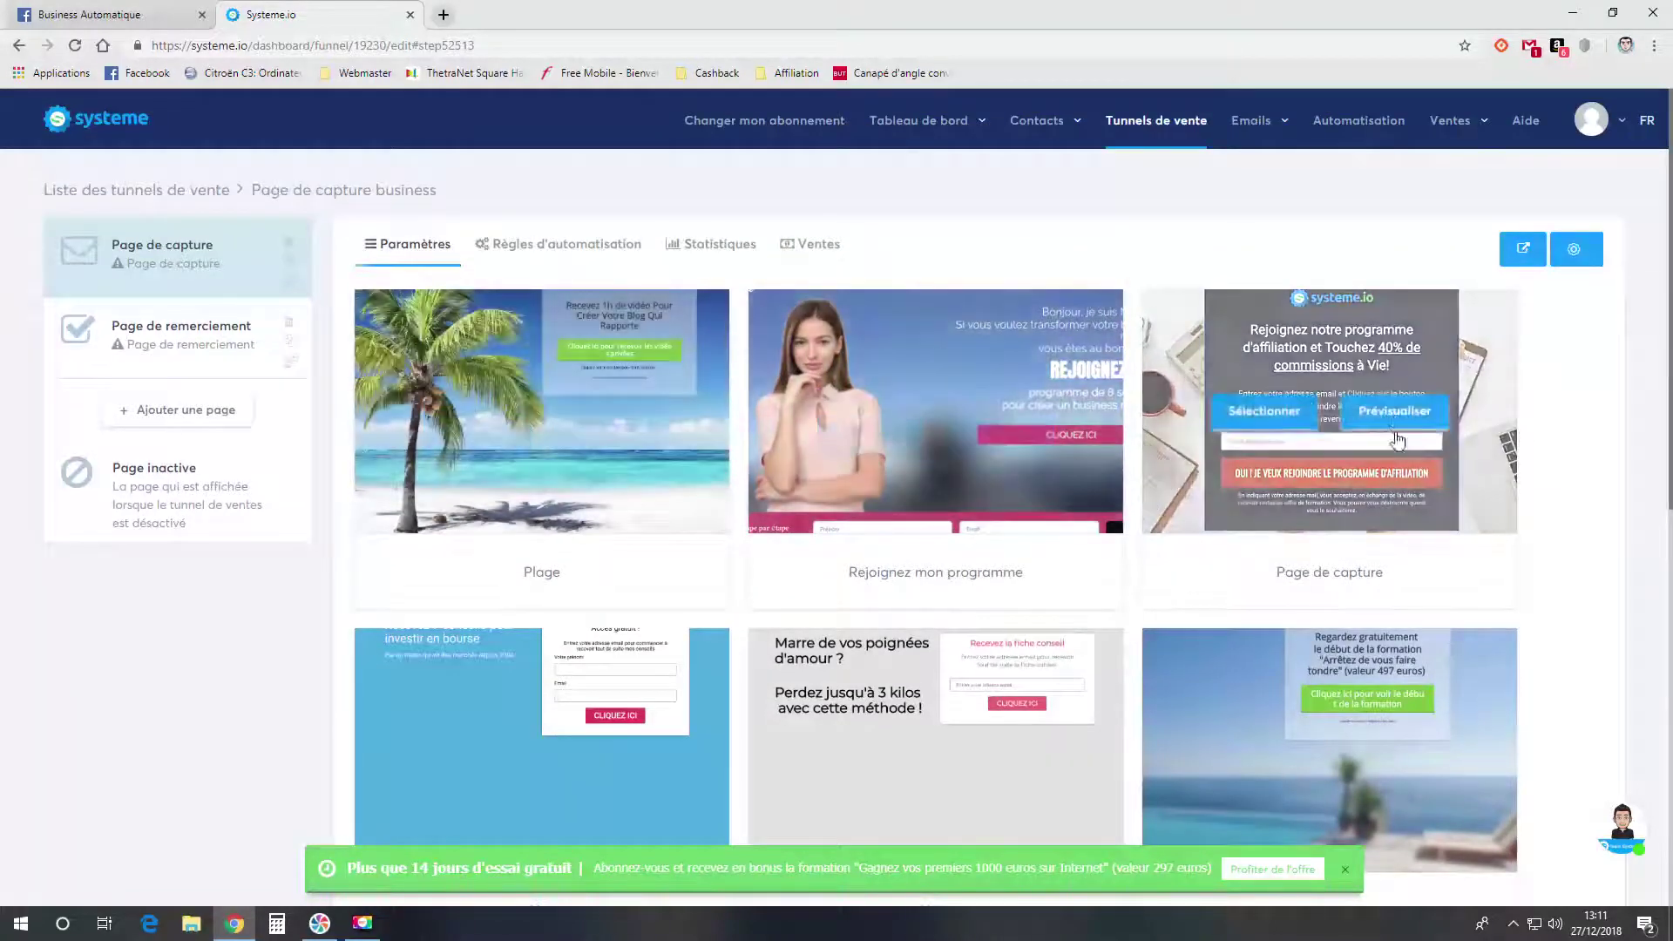
scroll(1398, 526, down, 5)
scroll(713, 477, down, 3)
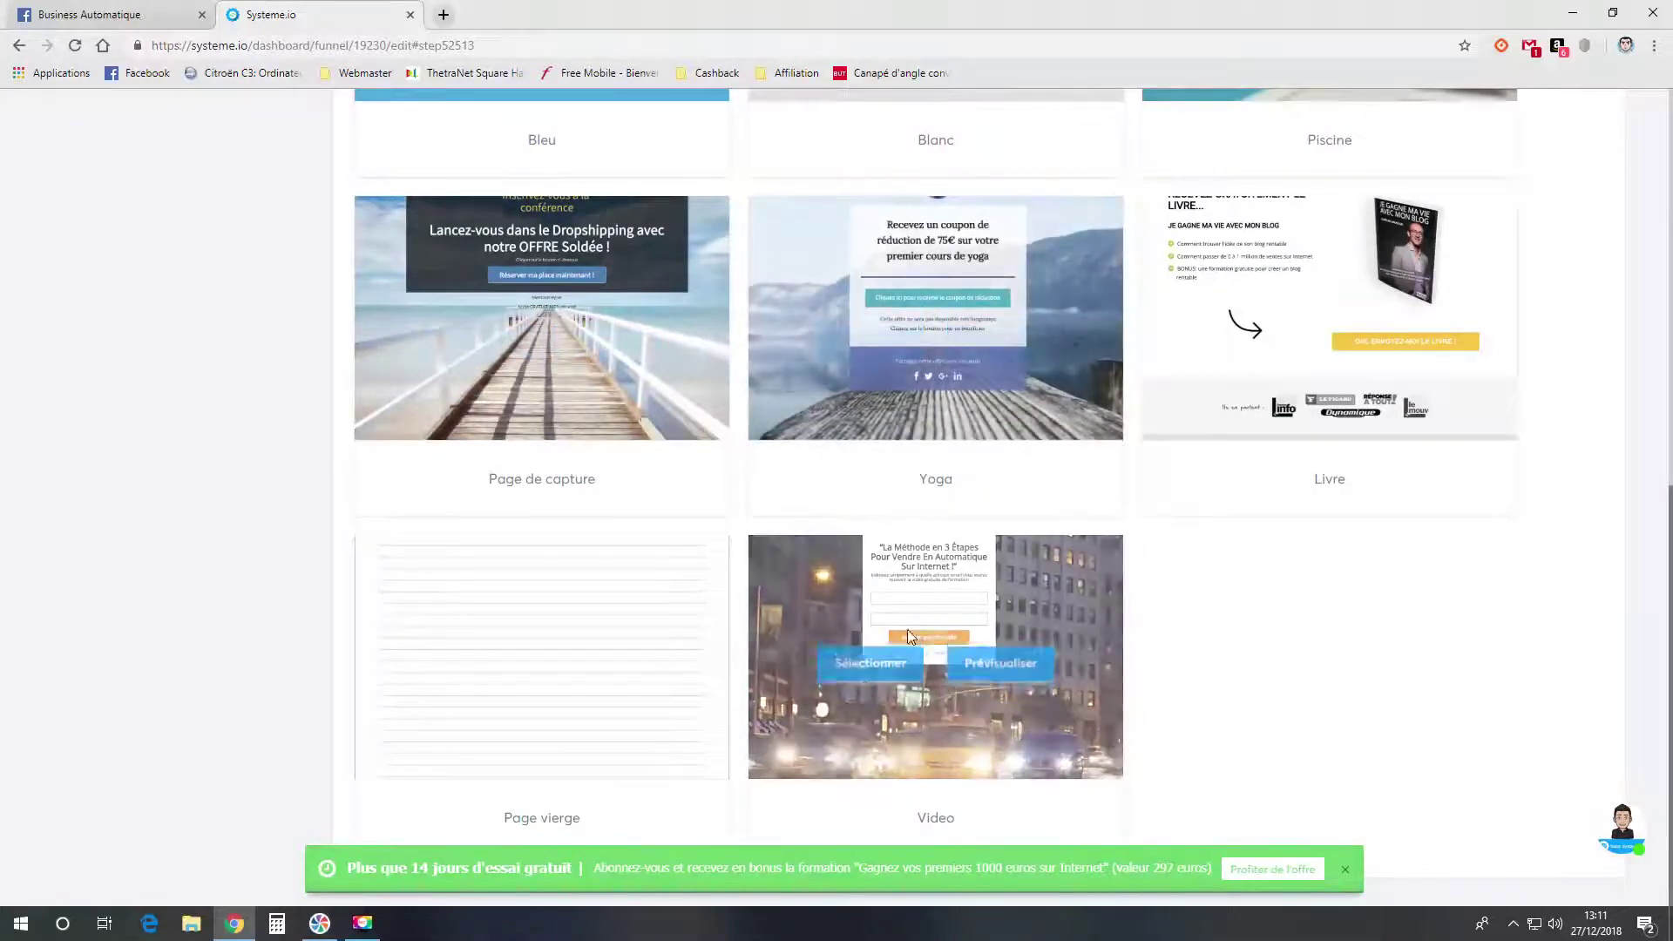
mouse_move(560, 697)
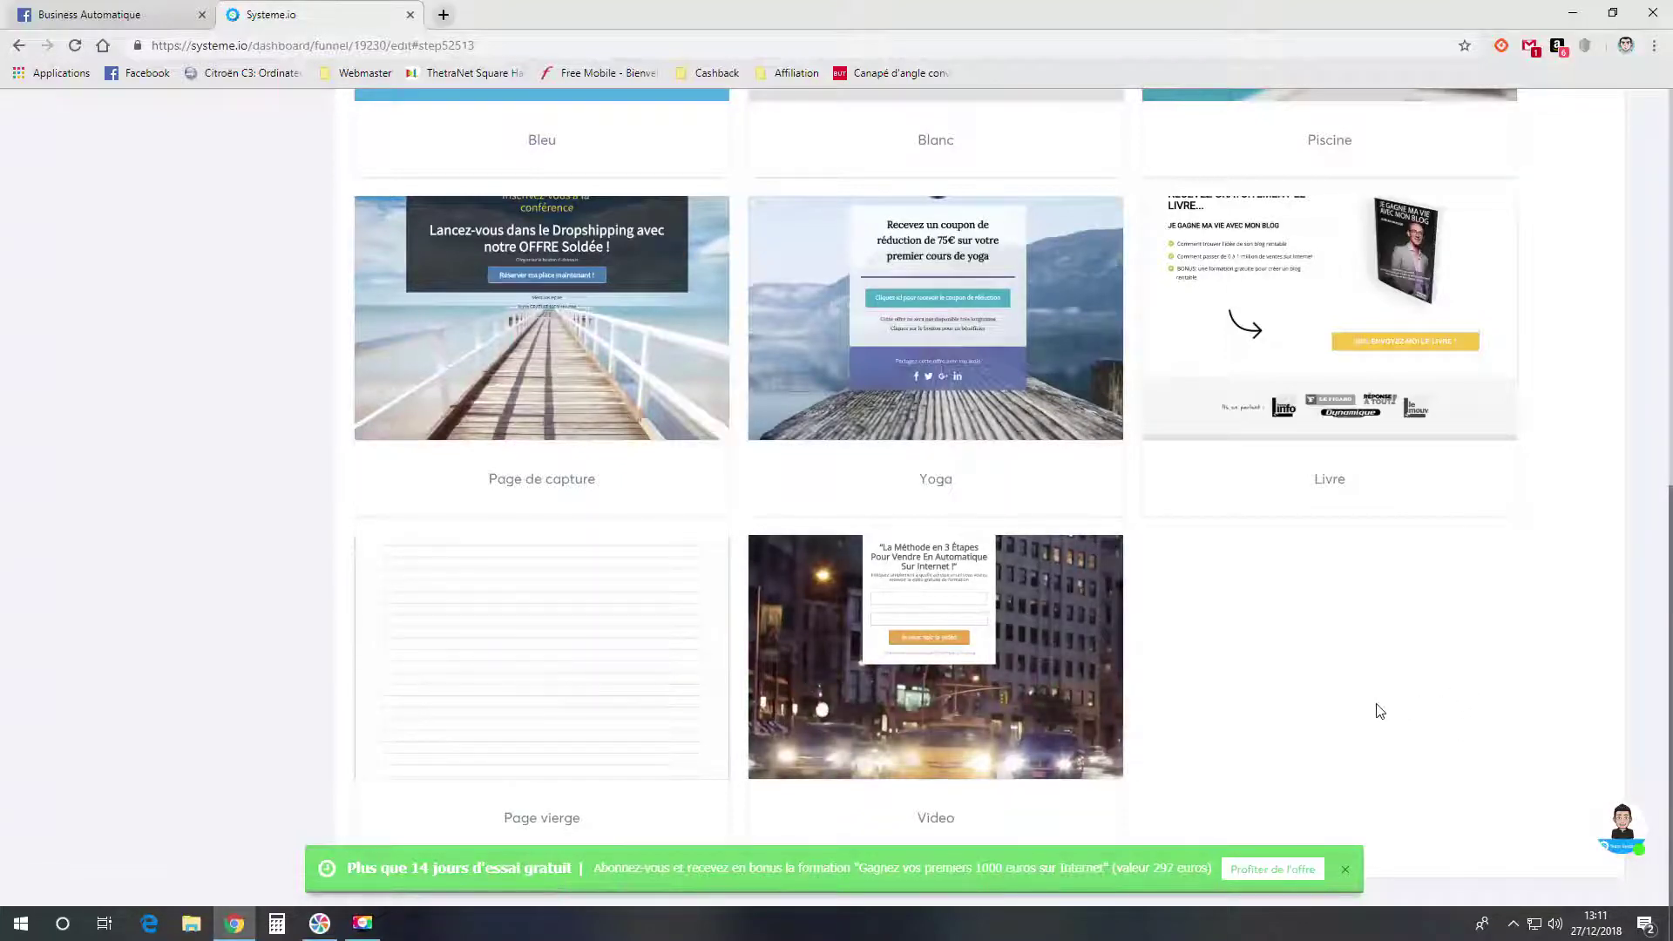
scroll(1273, 695, up, 2)
scroll(1273, 695, up, 8)
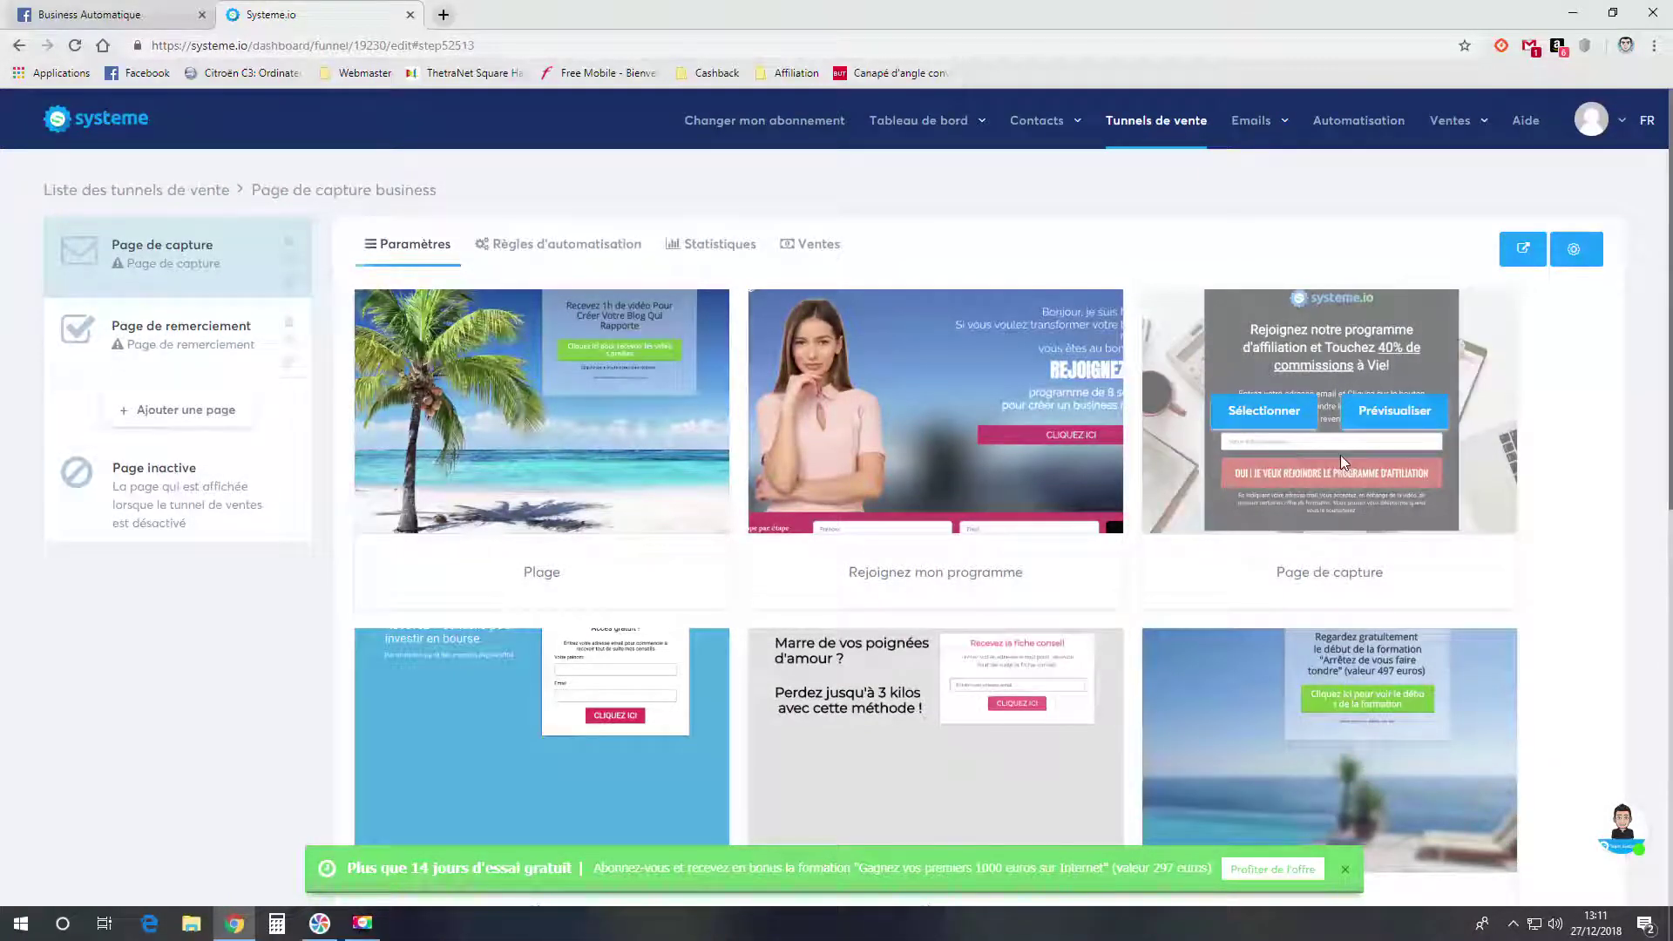
click(1395, 411)
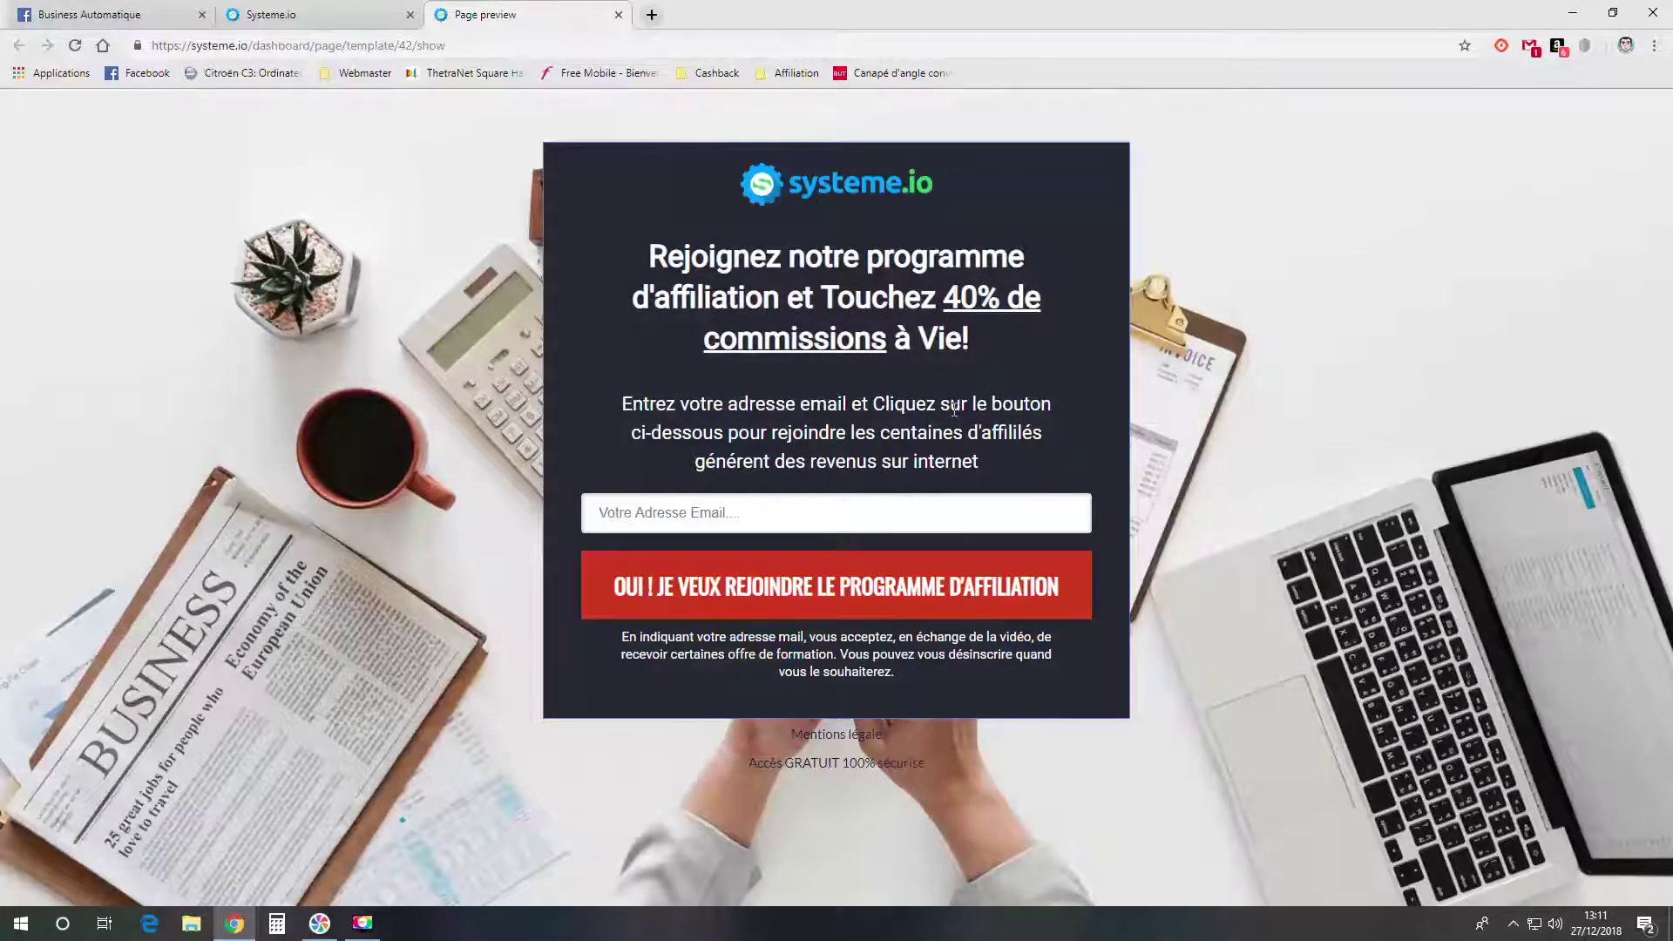
click(618, 15)
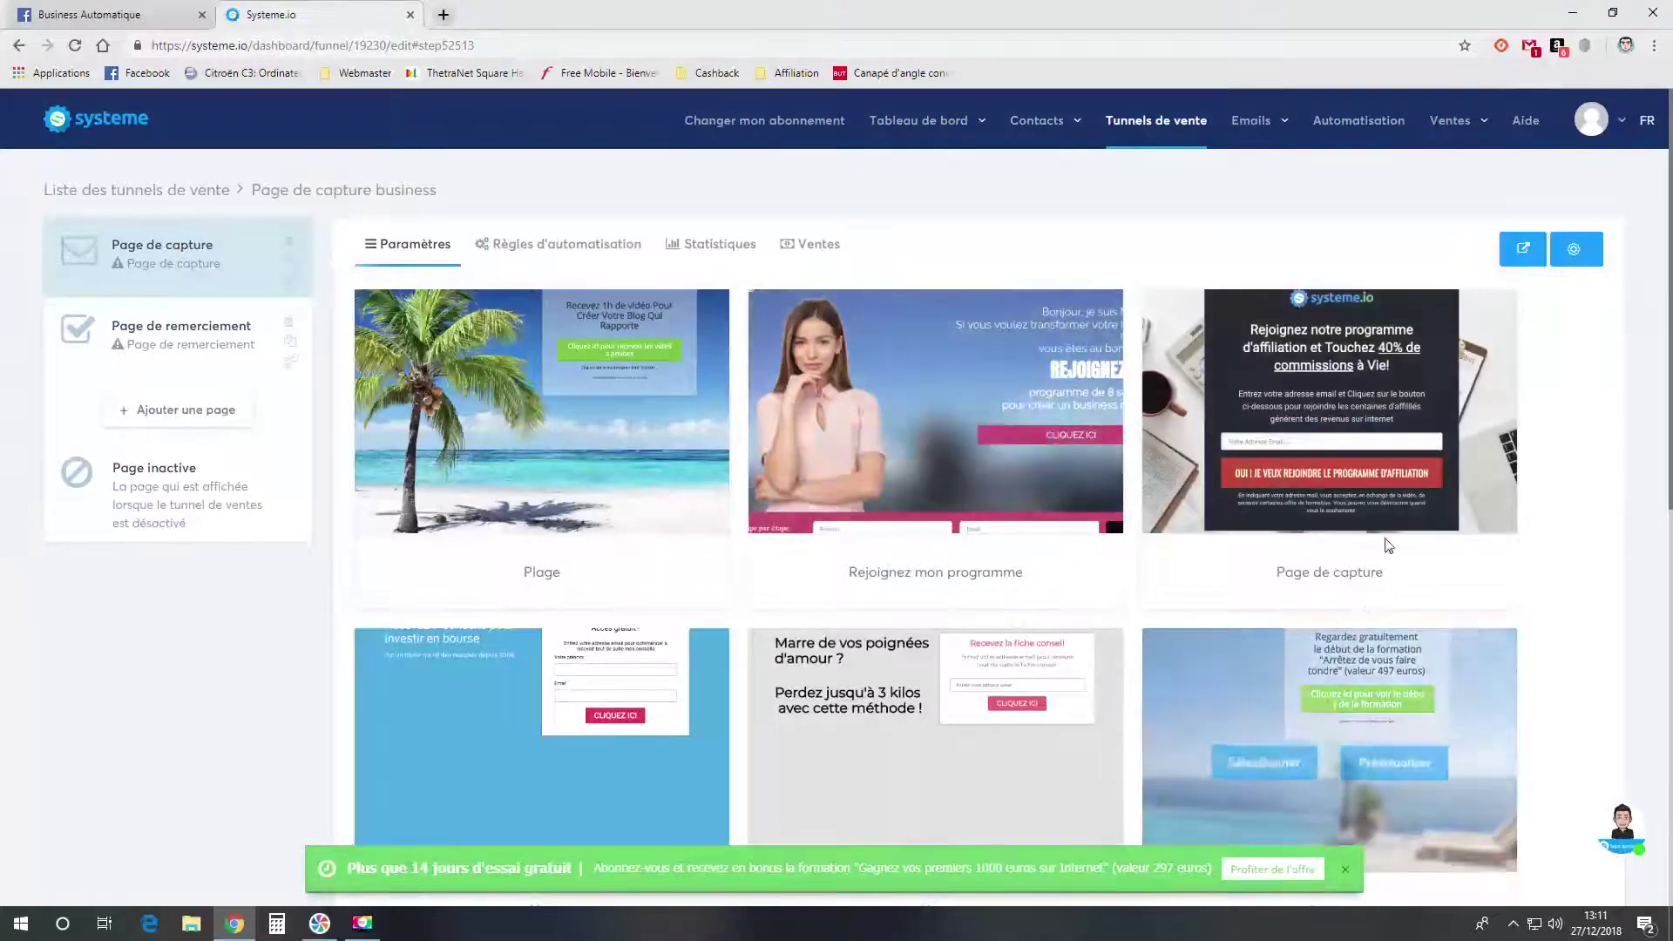
click(1265, 417)
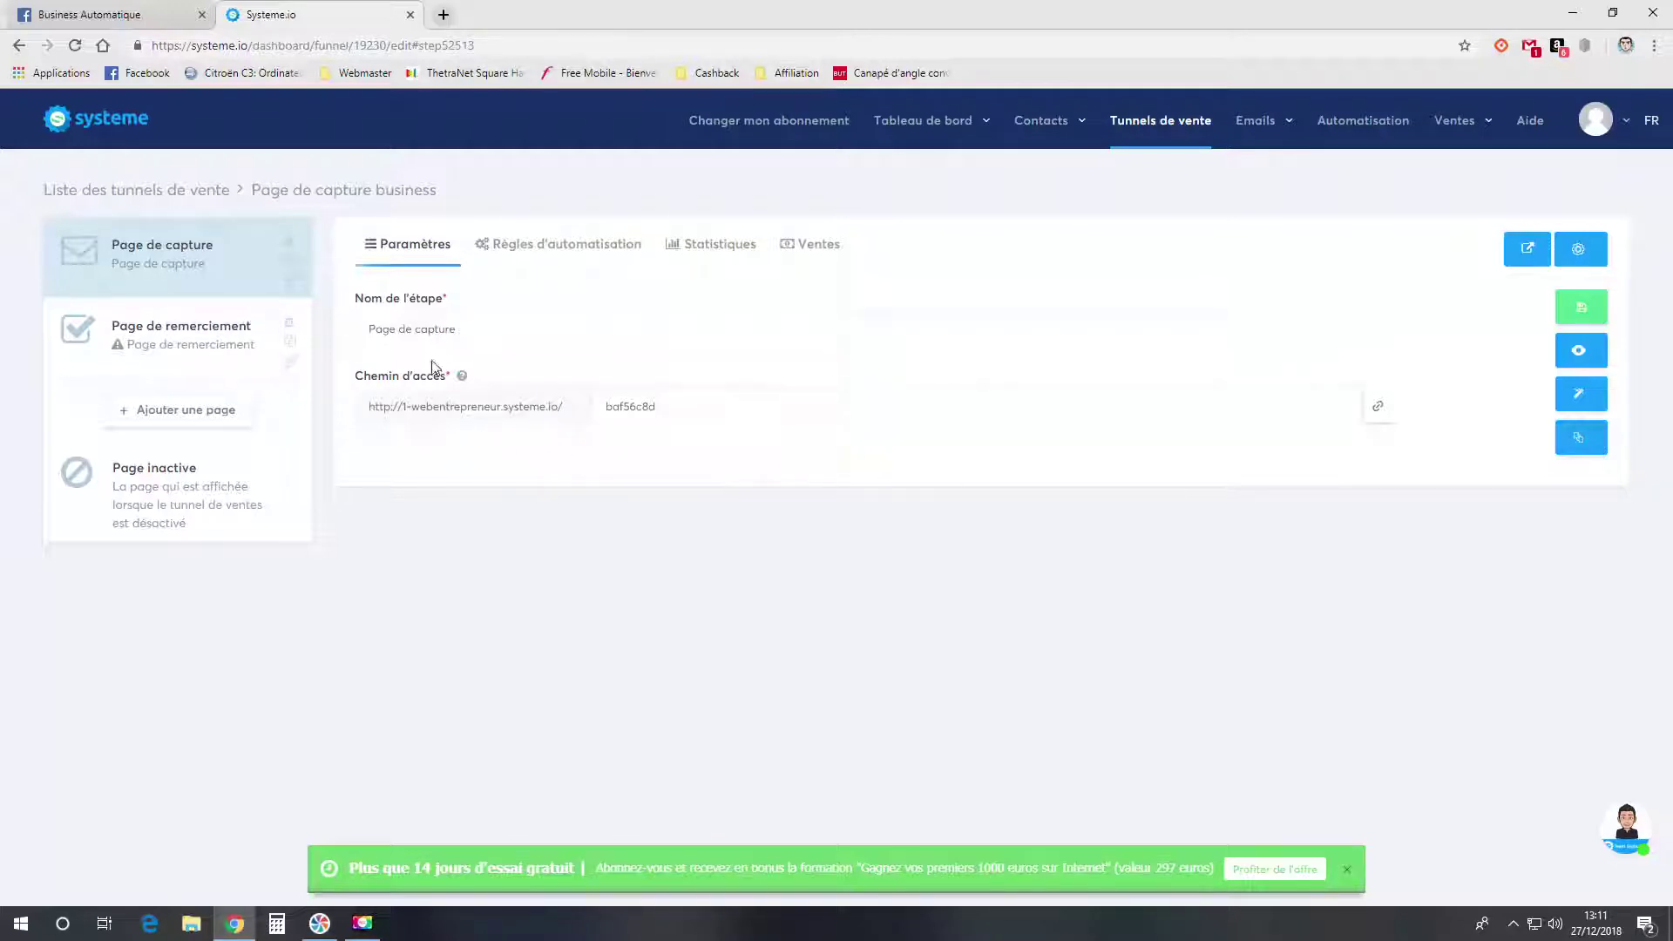
- Rename the capture step to 'Page de capture 1' and open its page in the editor
click(491, 329)
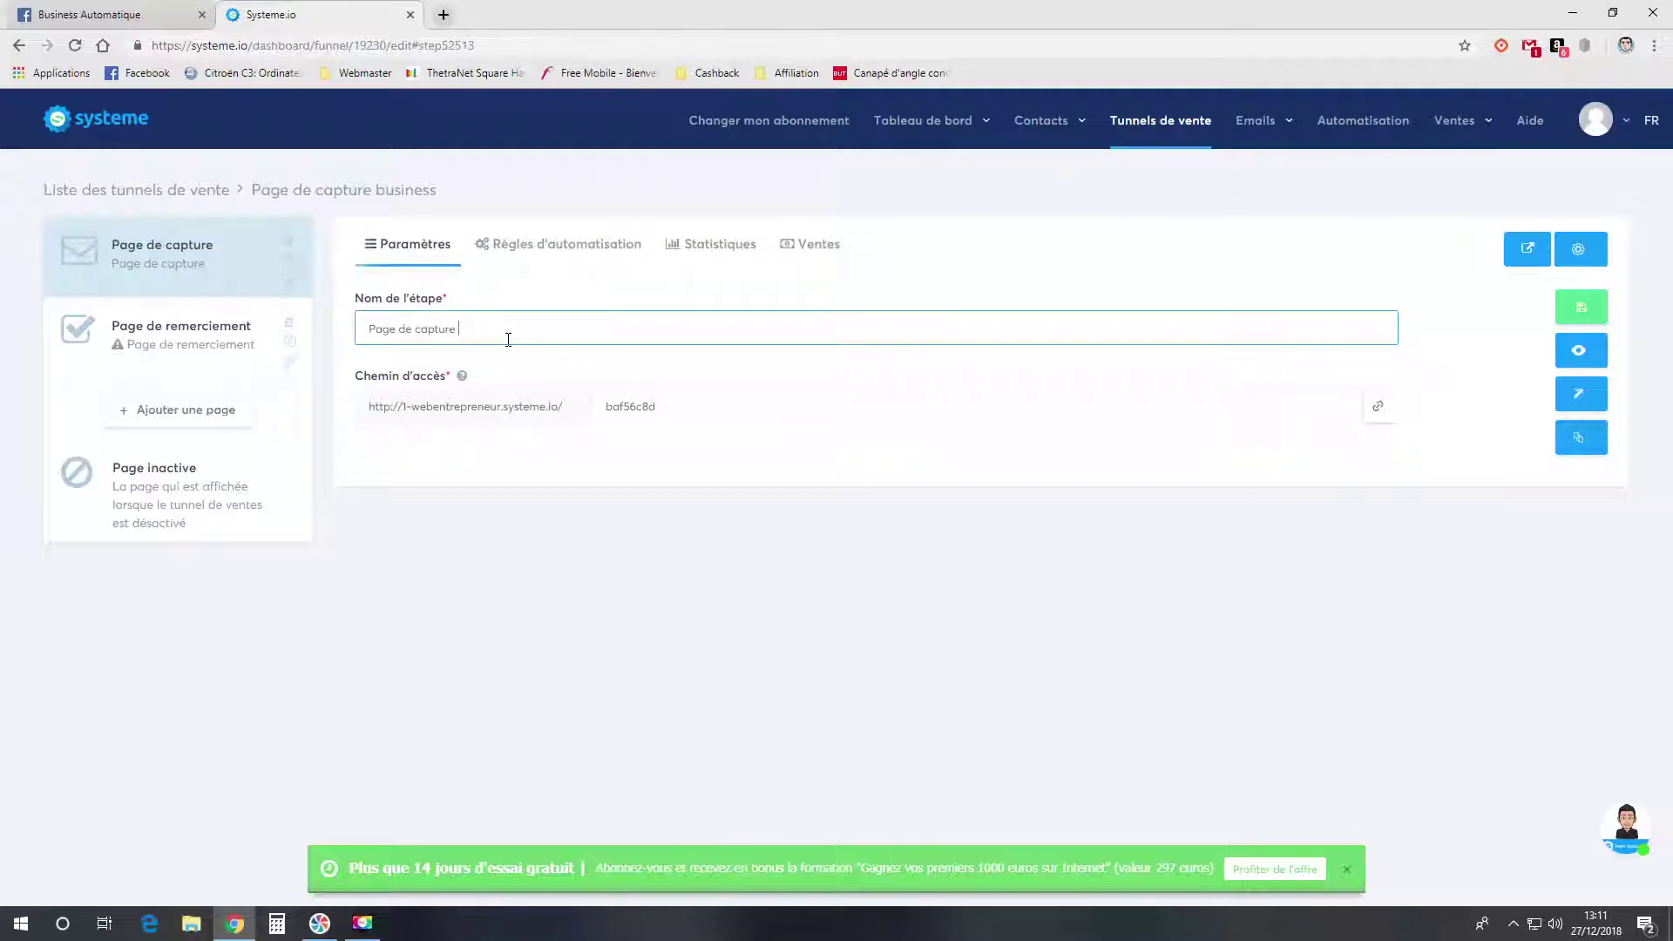
click(675, 362)
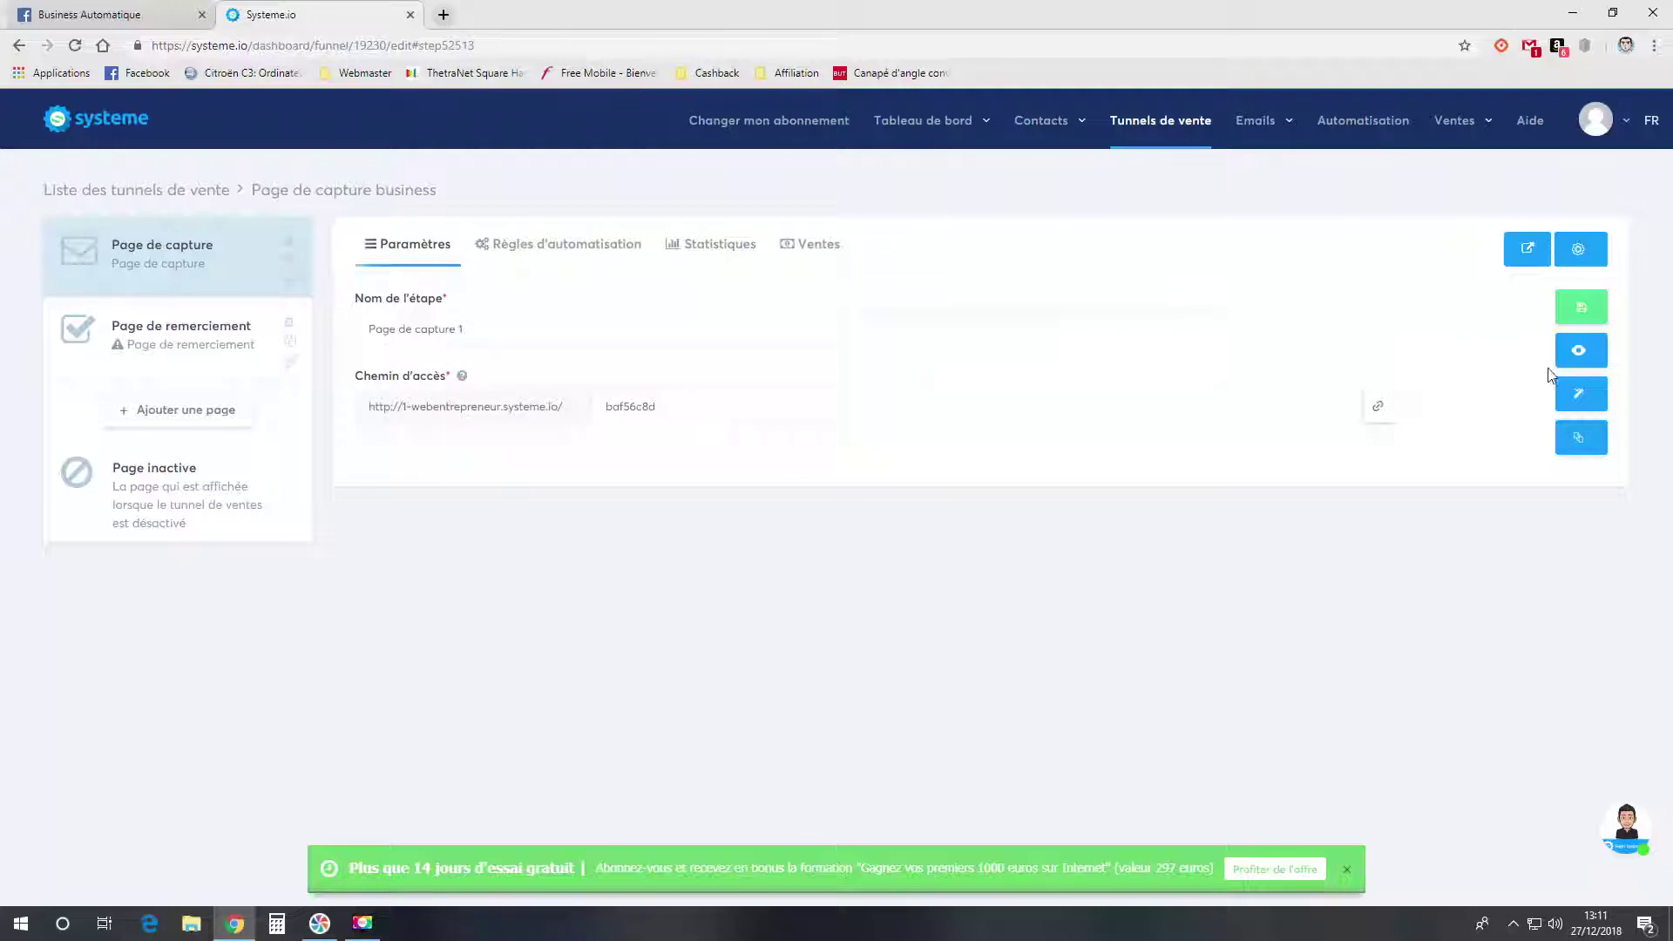
click(1584, 401)
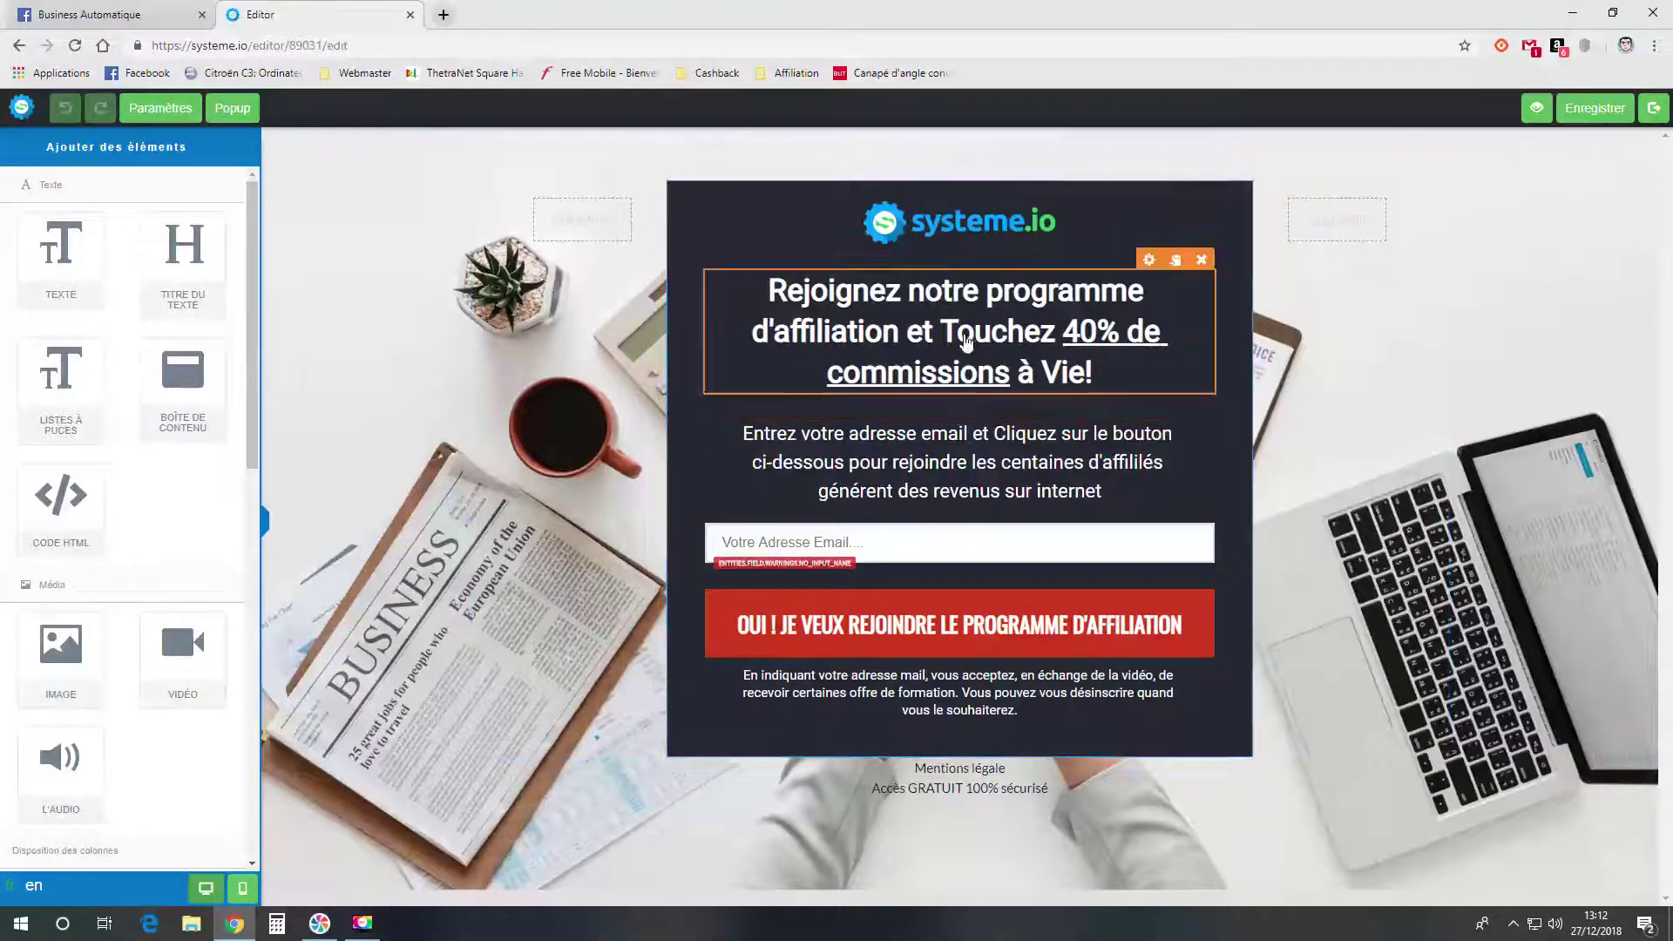
- Insert a medal image from the library into the page's top image element
click(961, 230)
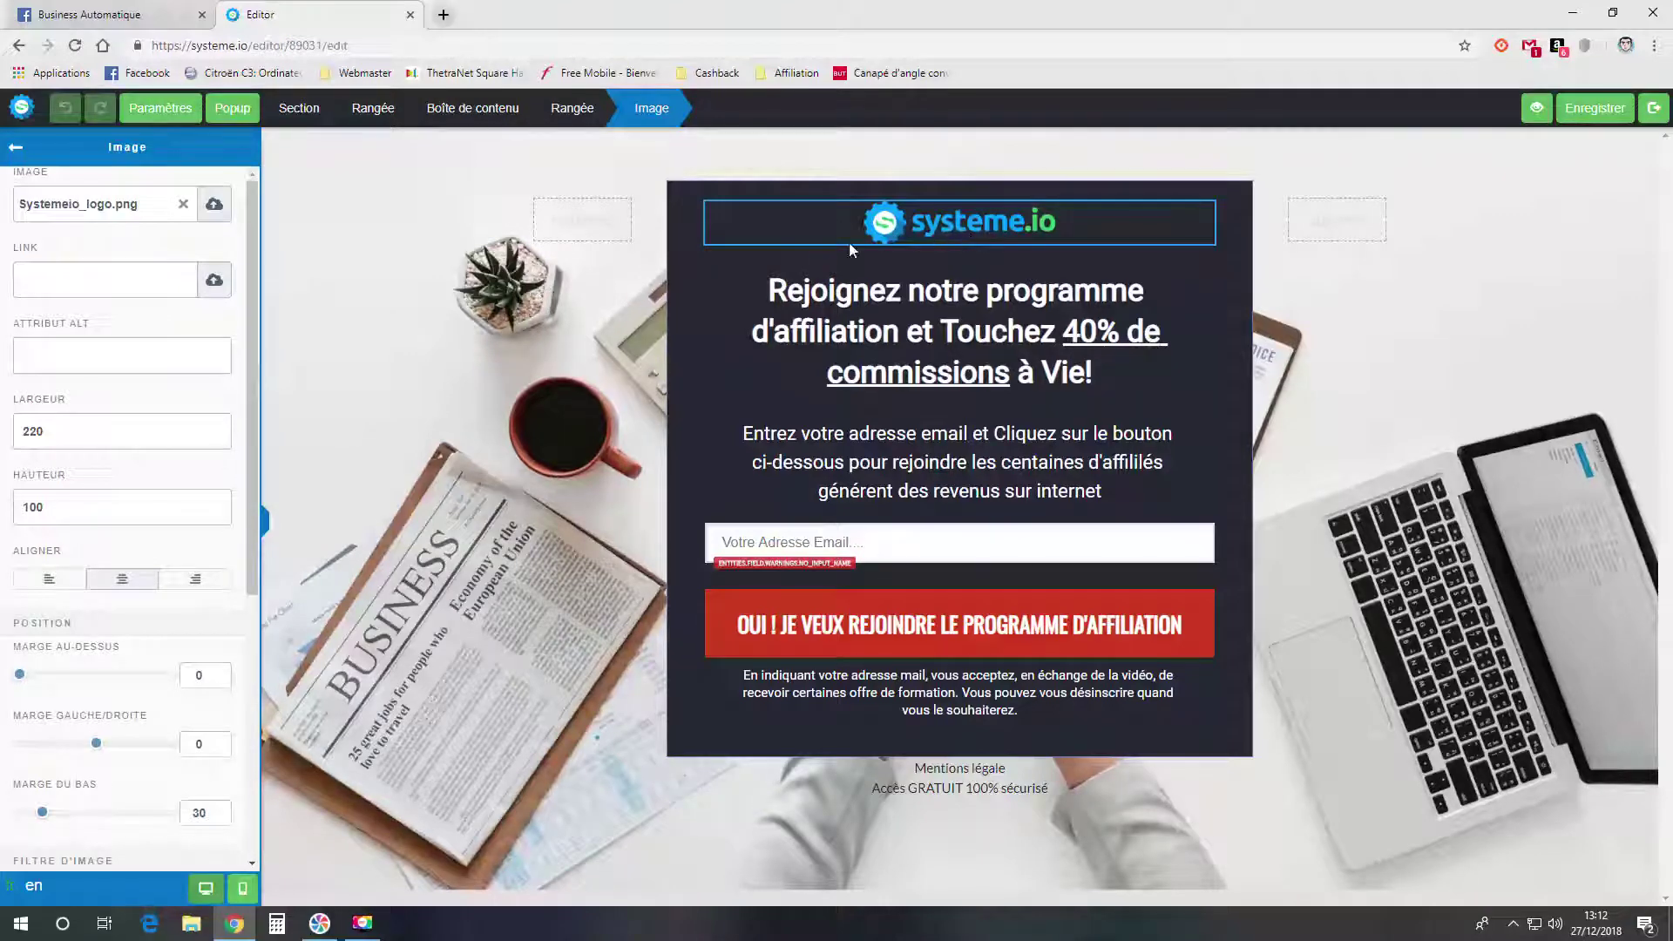
click(214, 207)
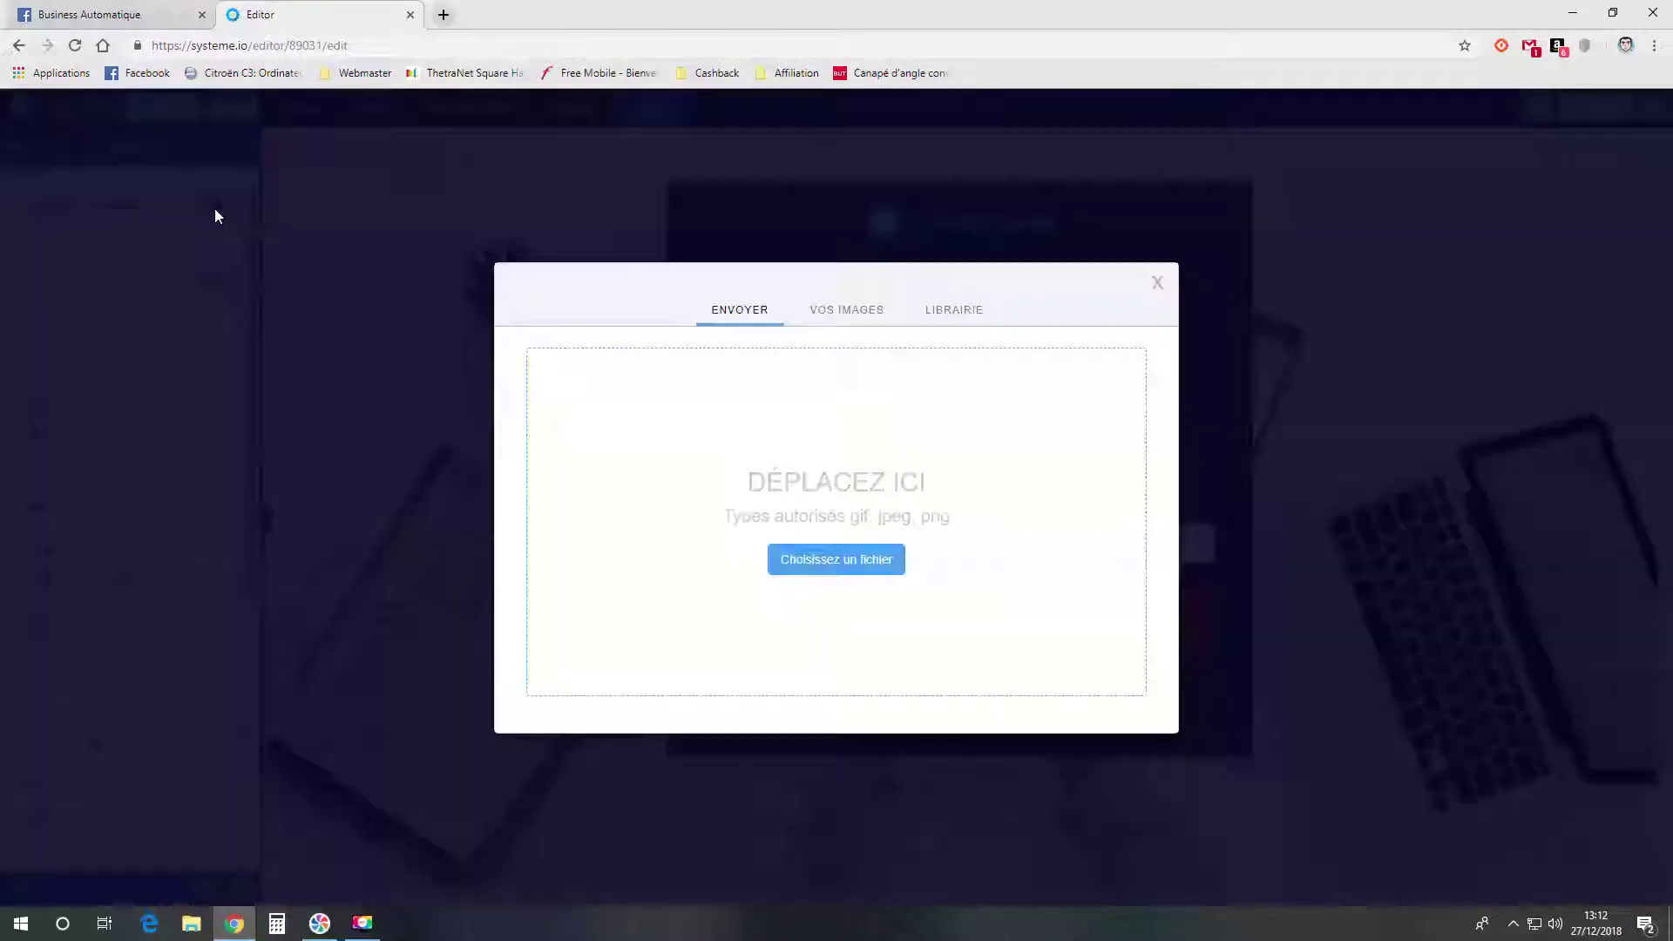
click(854, 315)
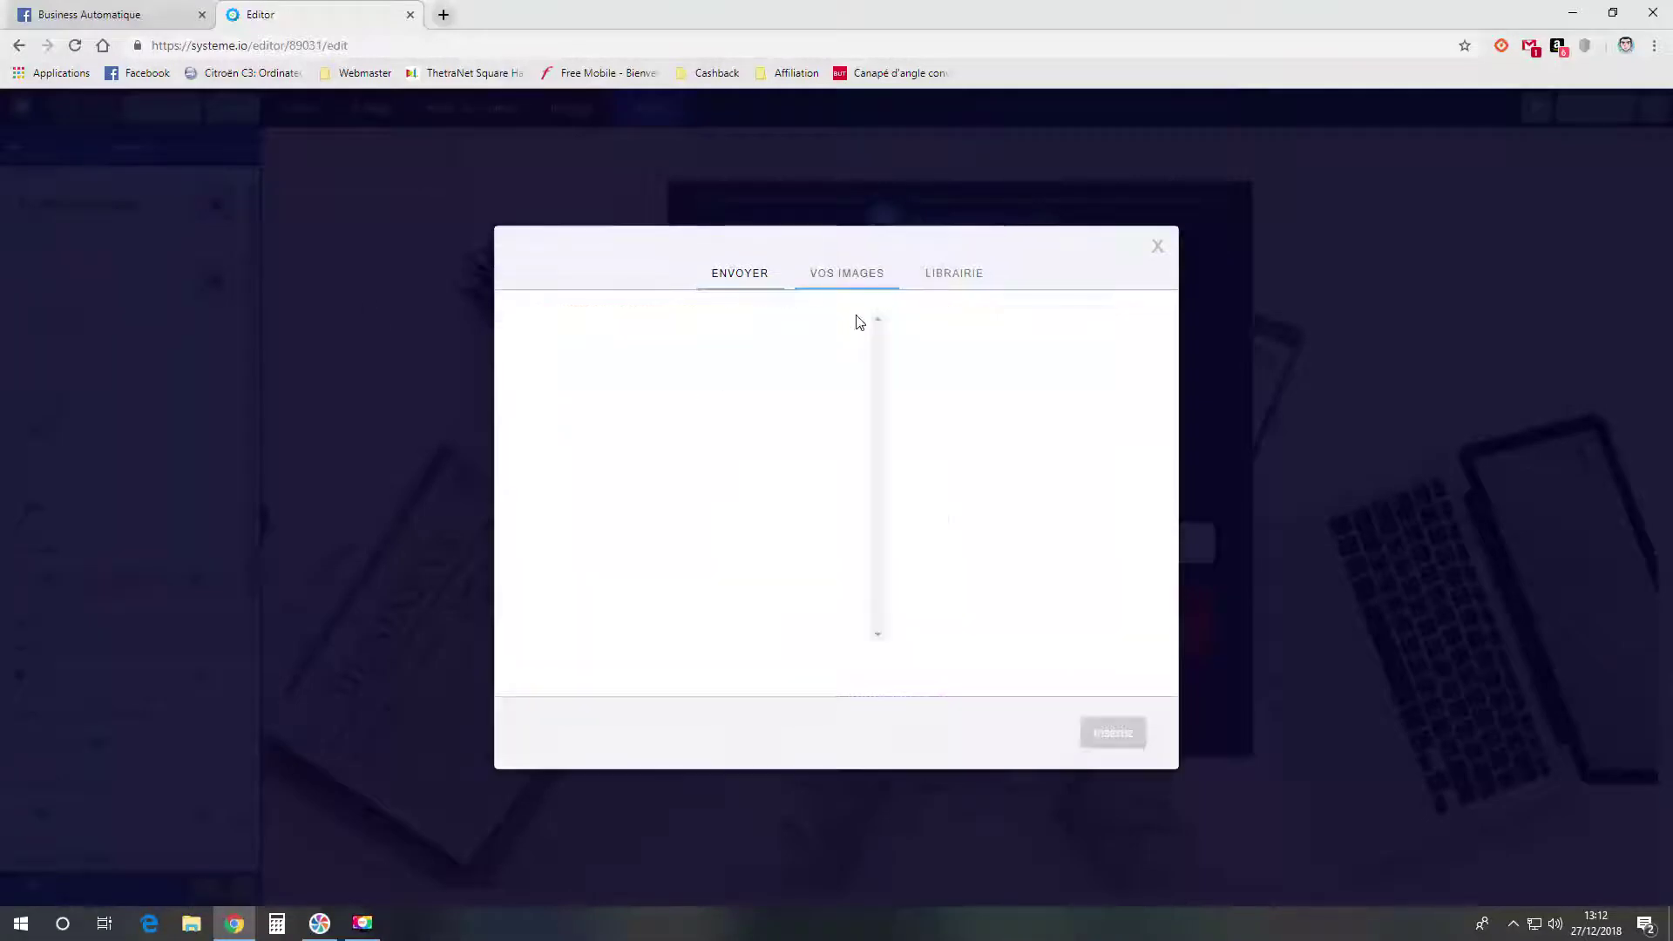
click(752, 288)
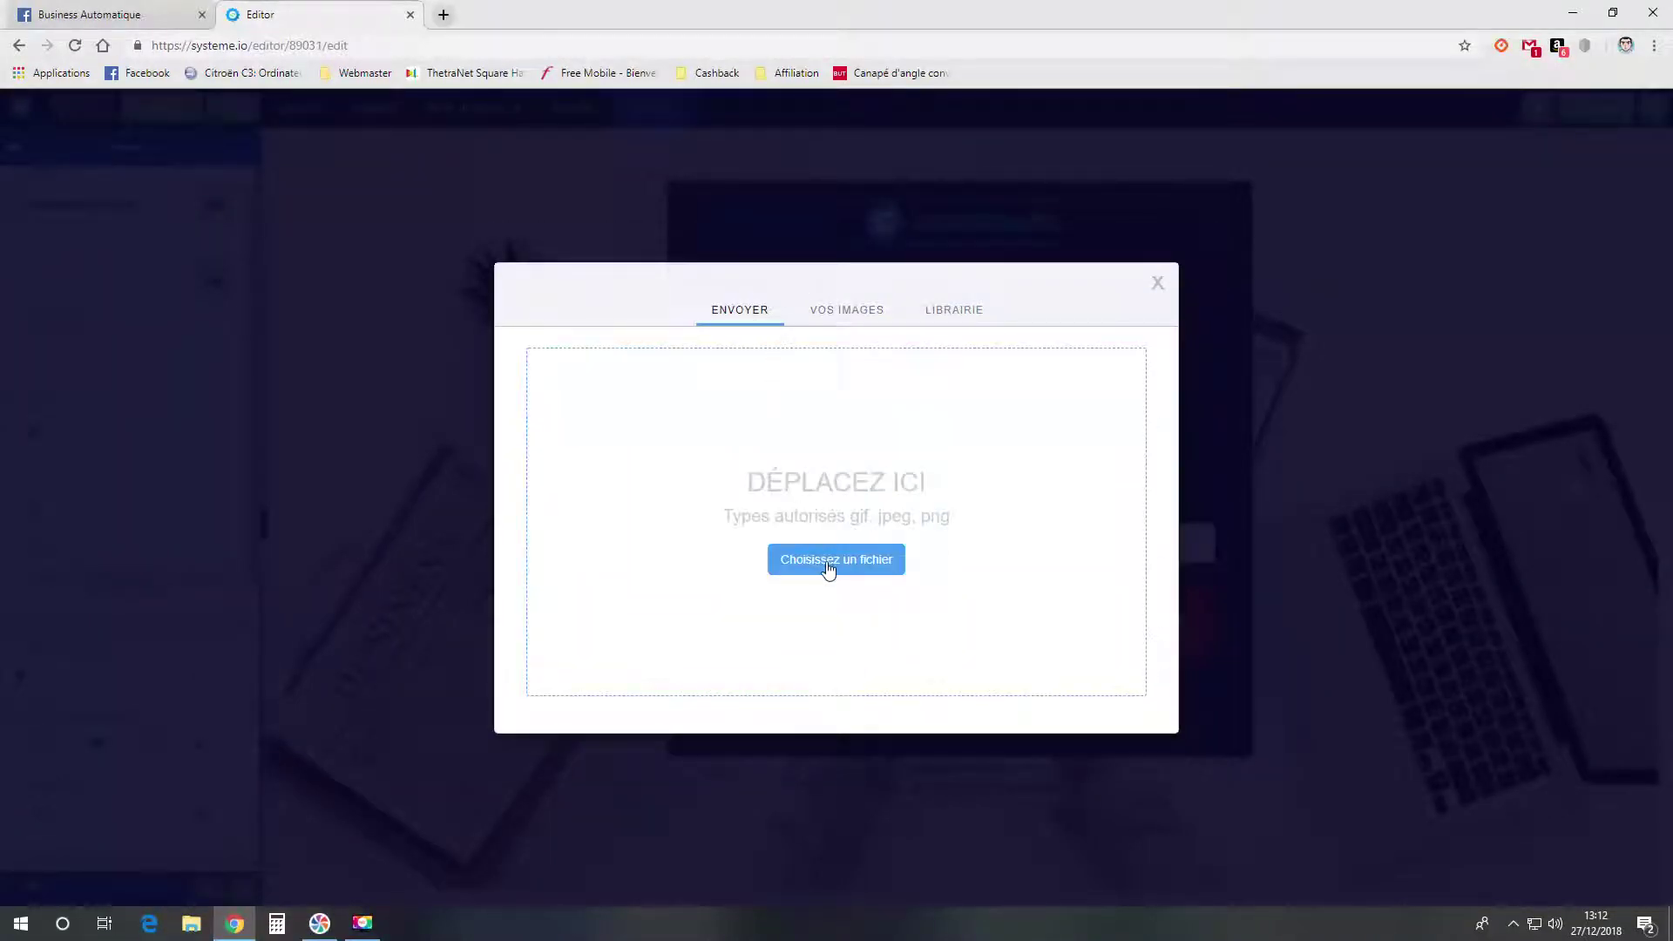
click(953, 316)
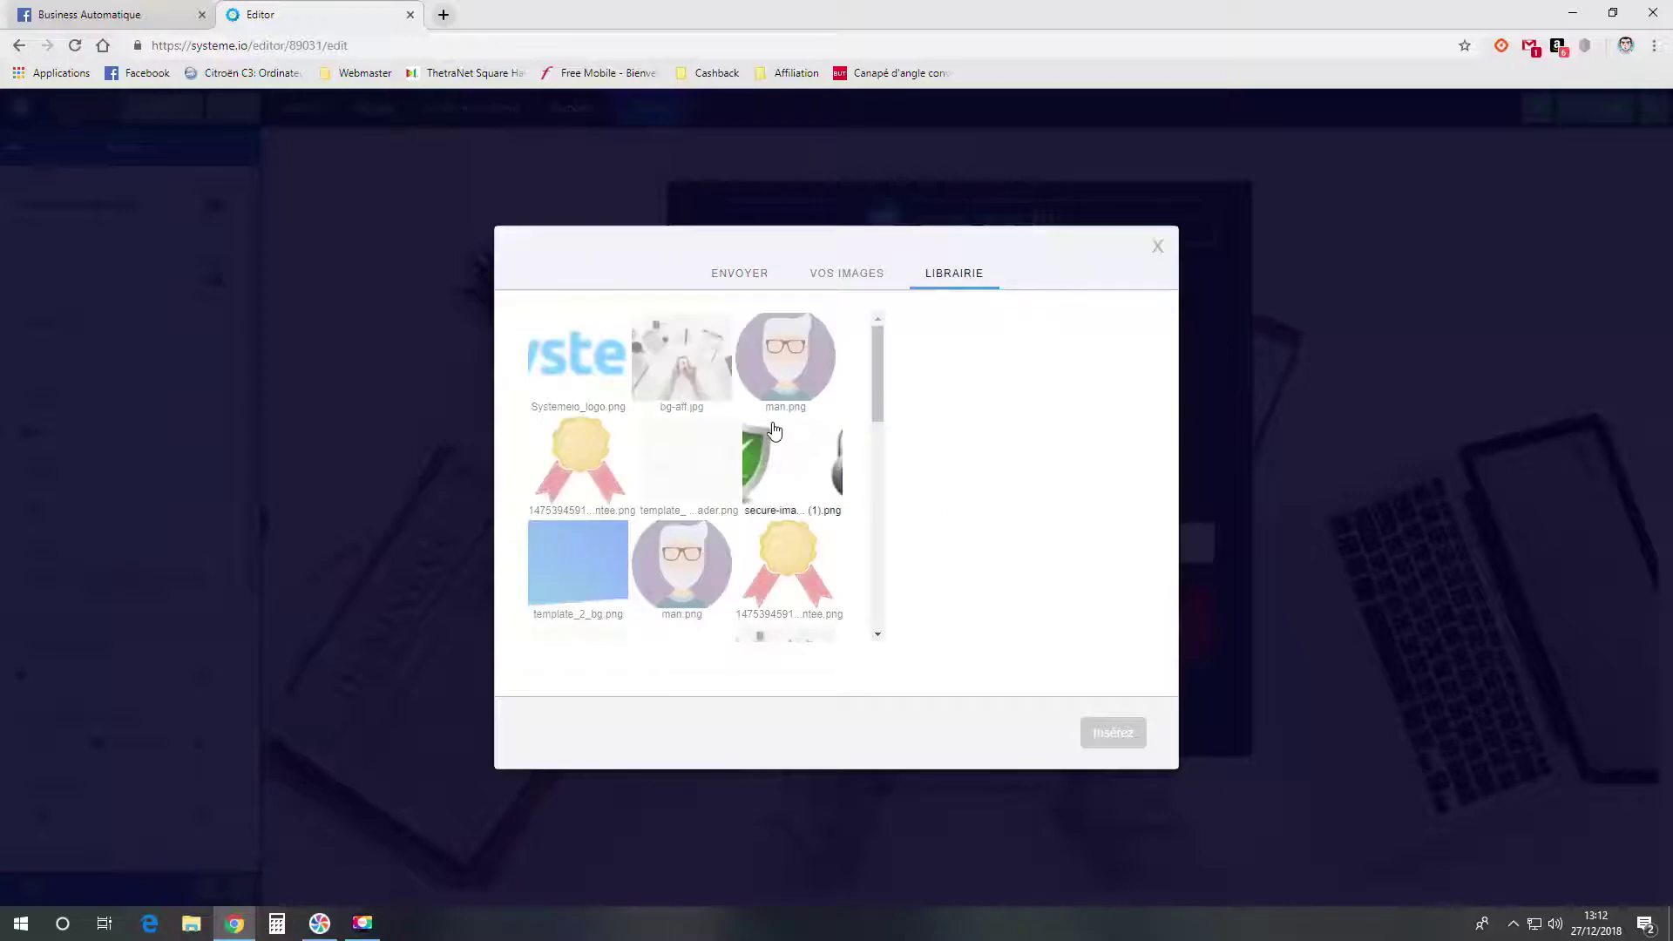
scroll(772, 444, down, 3)
scroll(769, 467, up, 3)
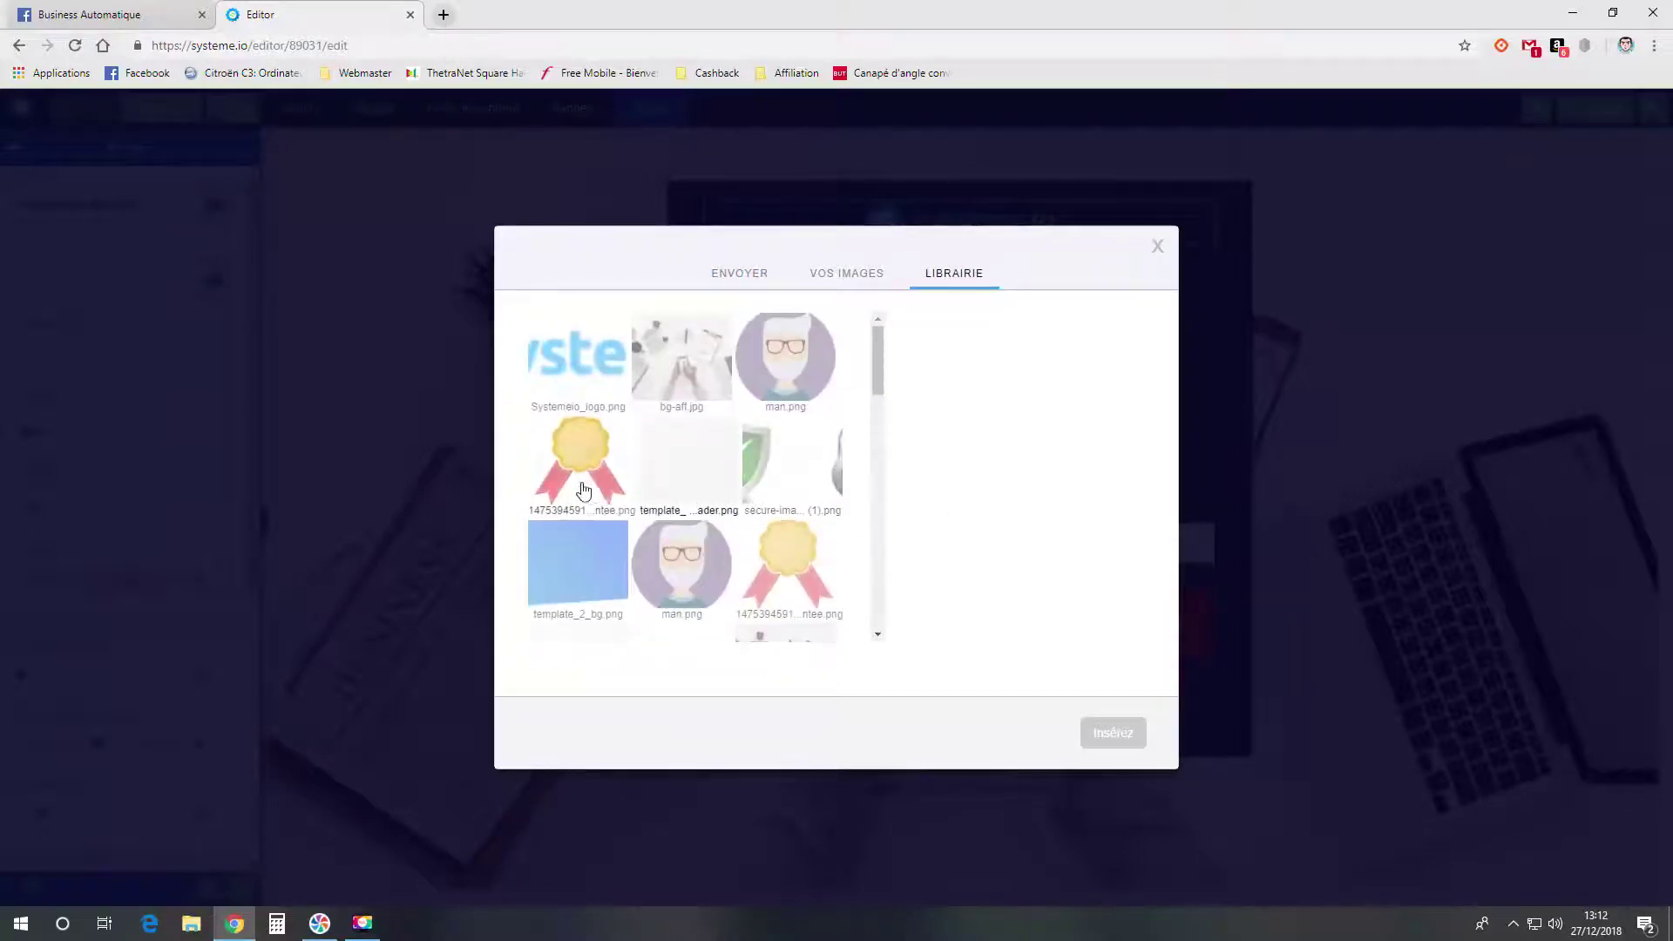
click(583, 491)
click(1112, 733)
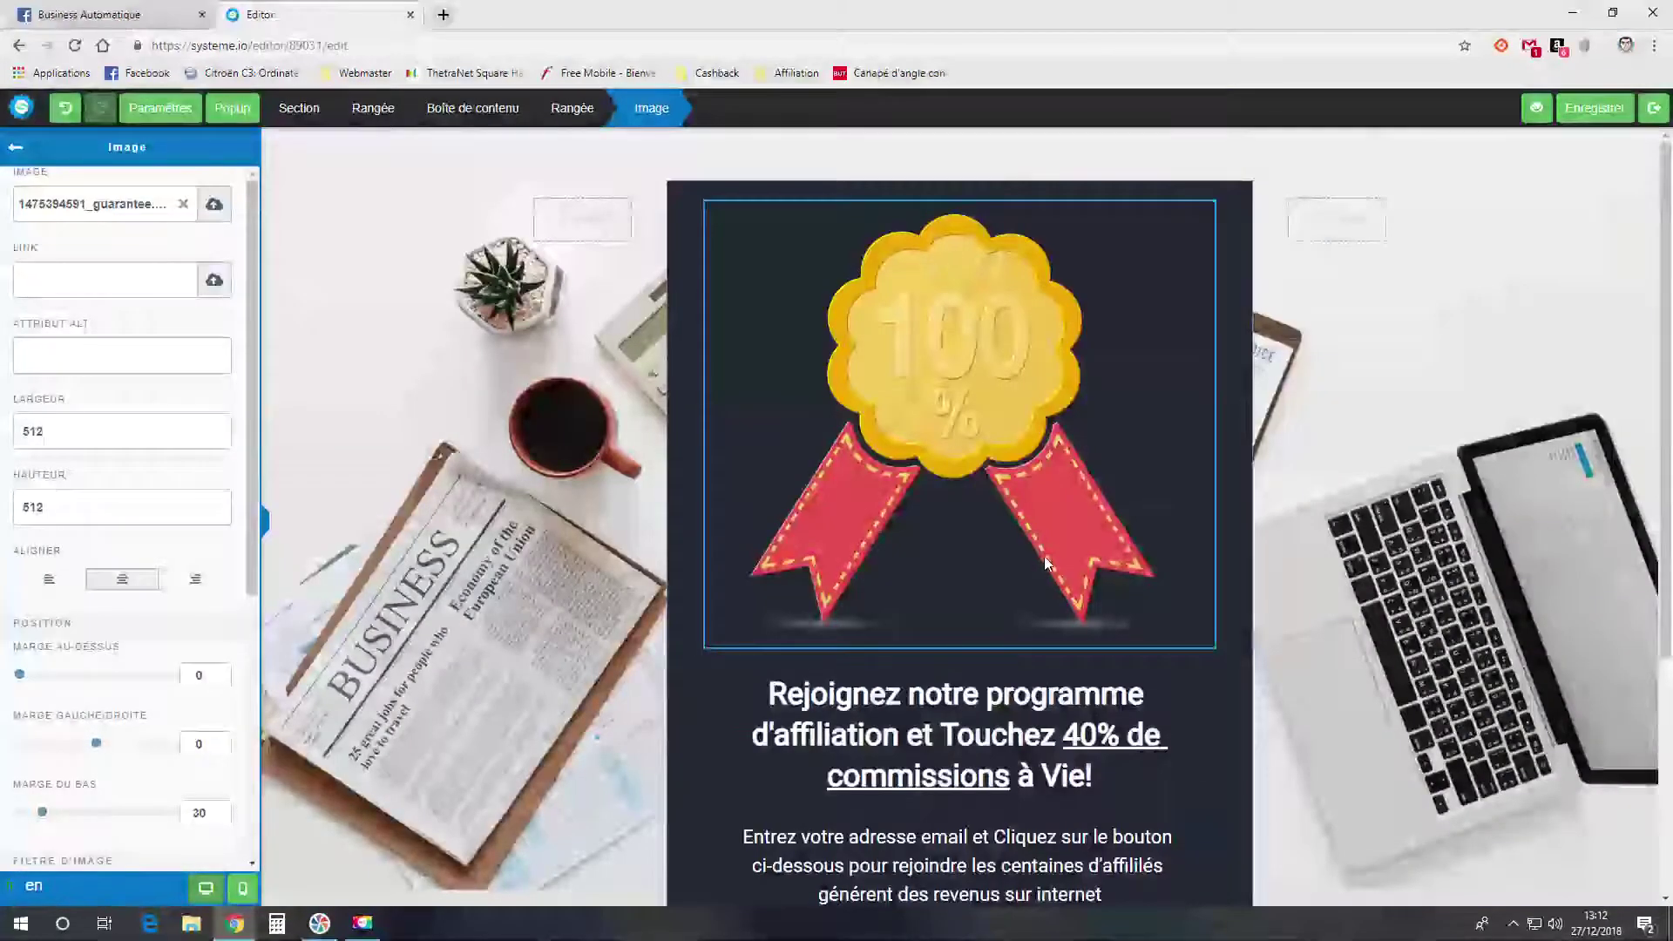
- Replace the medal image with Systemeio_logo.png from the library
click(183, 204)
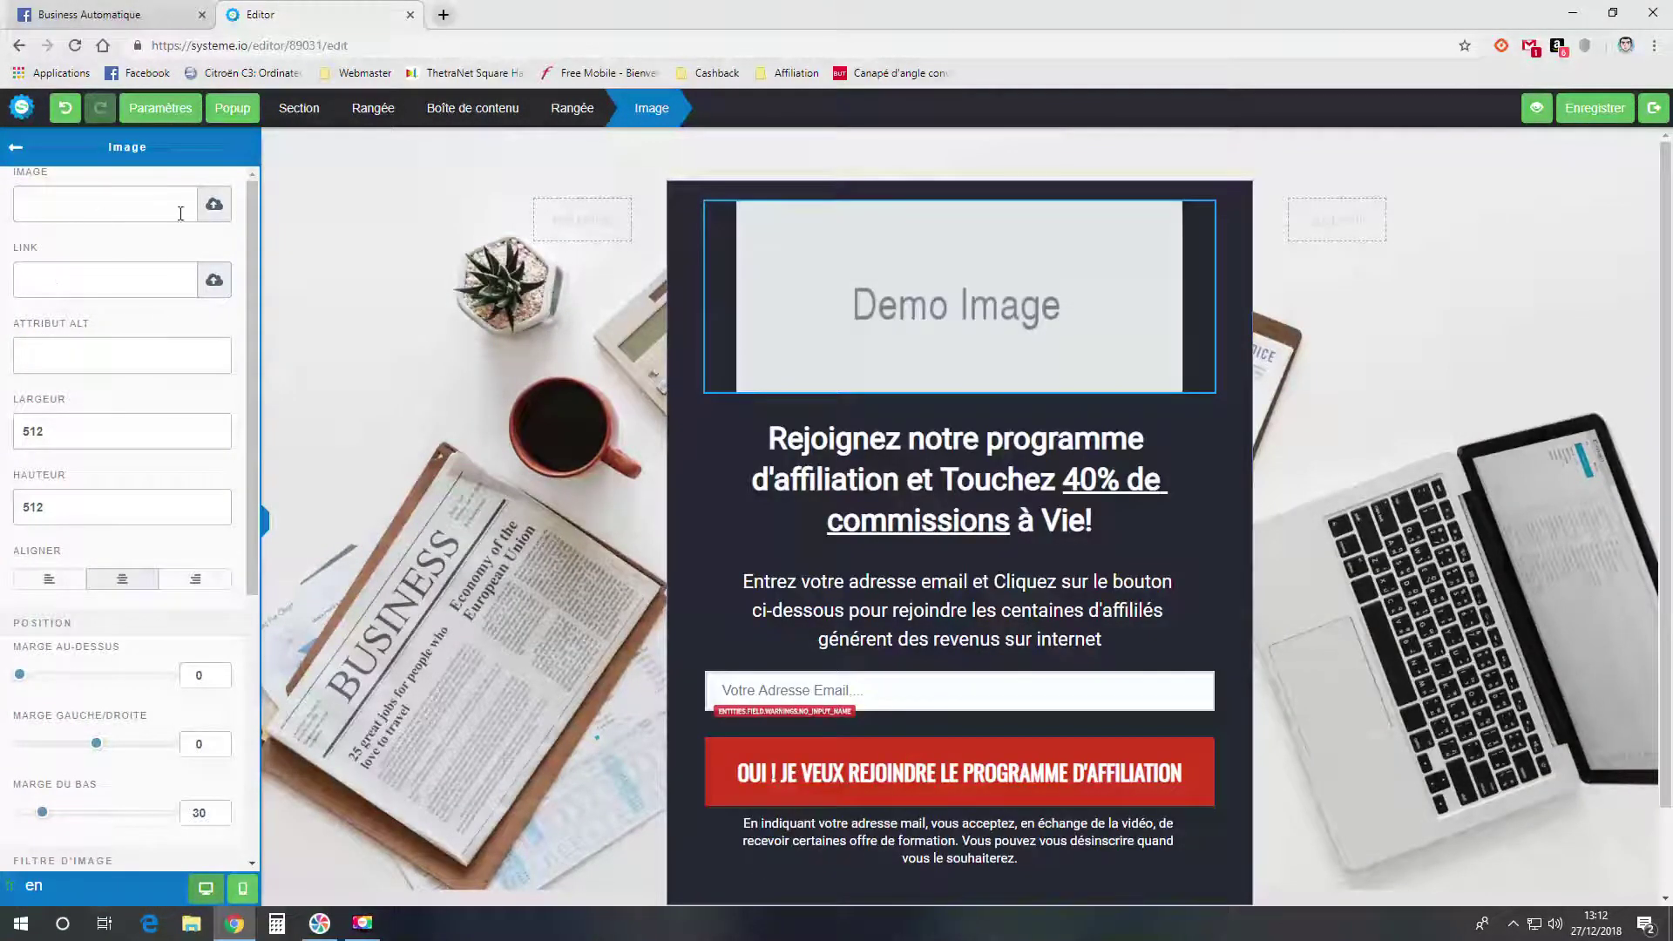
click(213, 204)
click(954, 318)
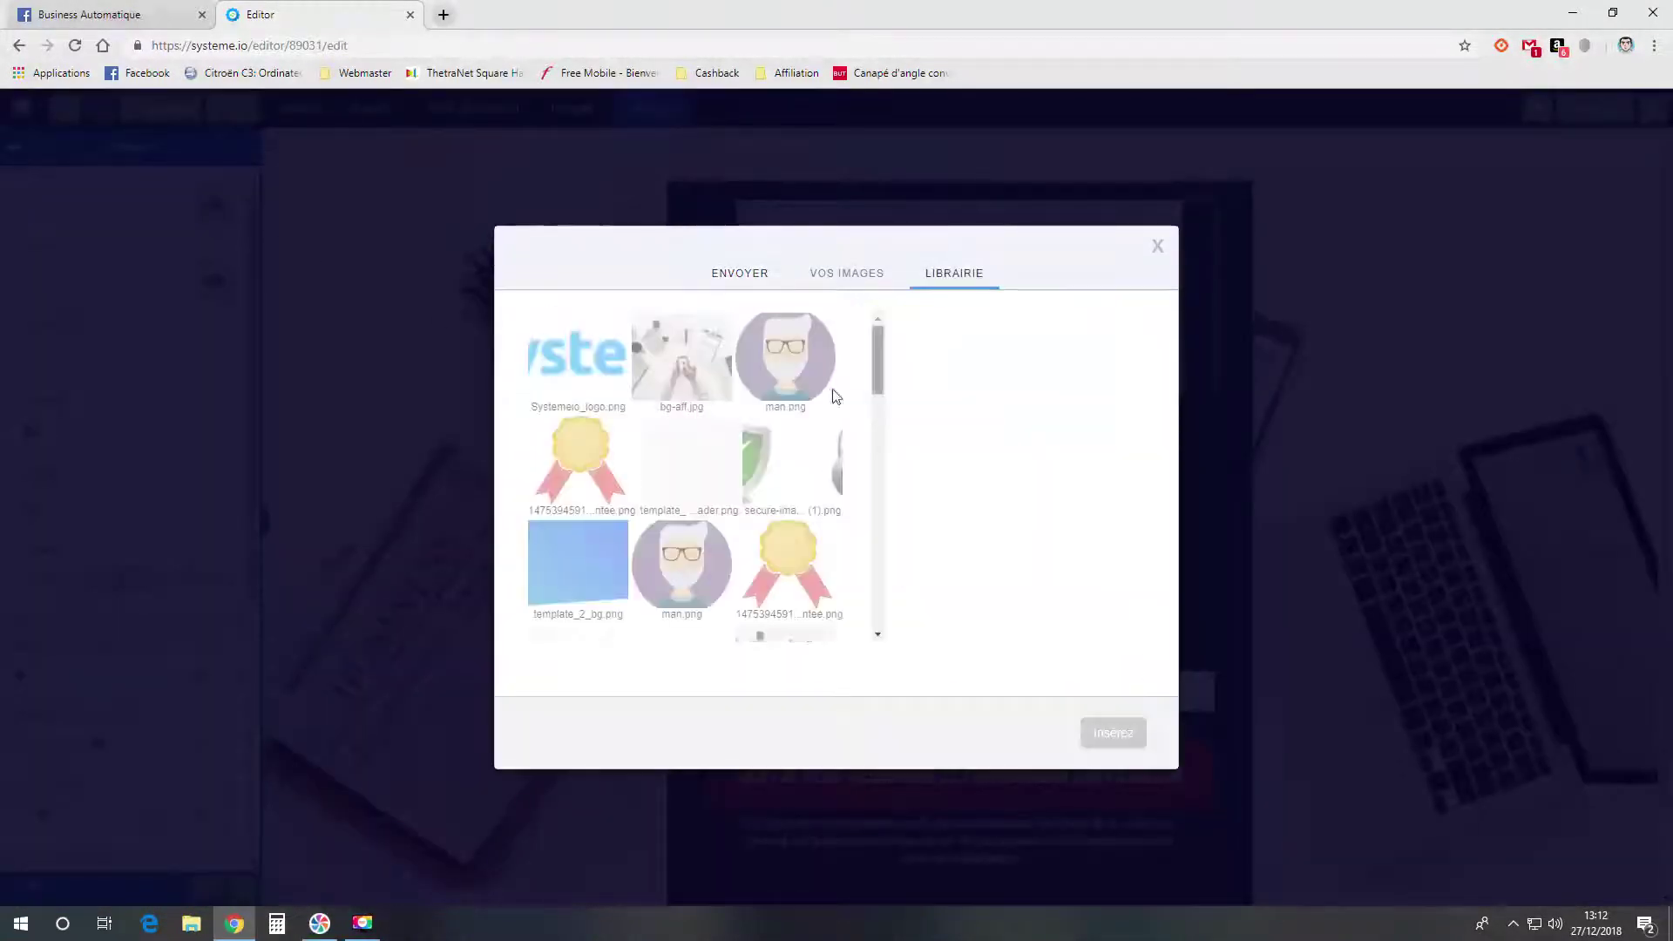
click(593, 388)
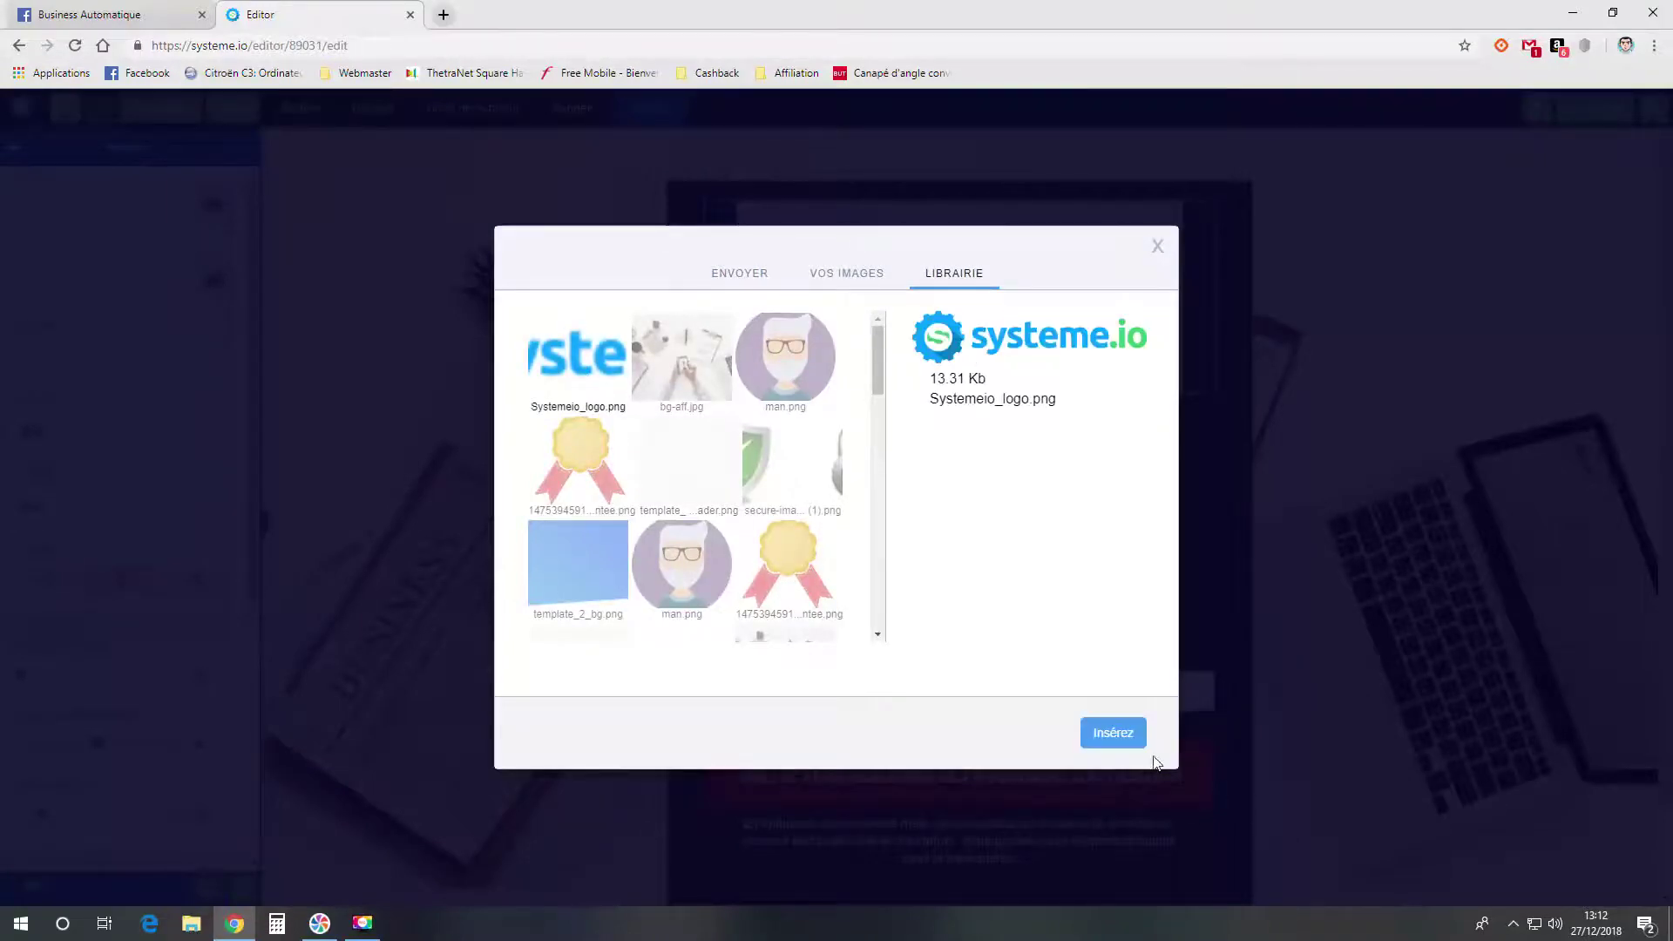
click(1123, 739)
click(1141, 479)
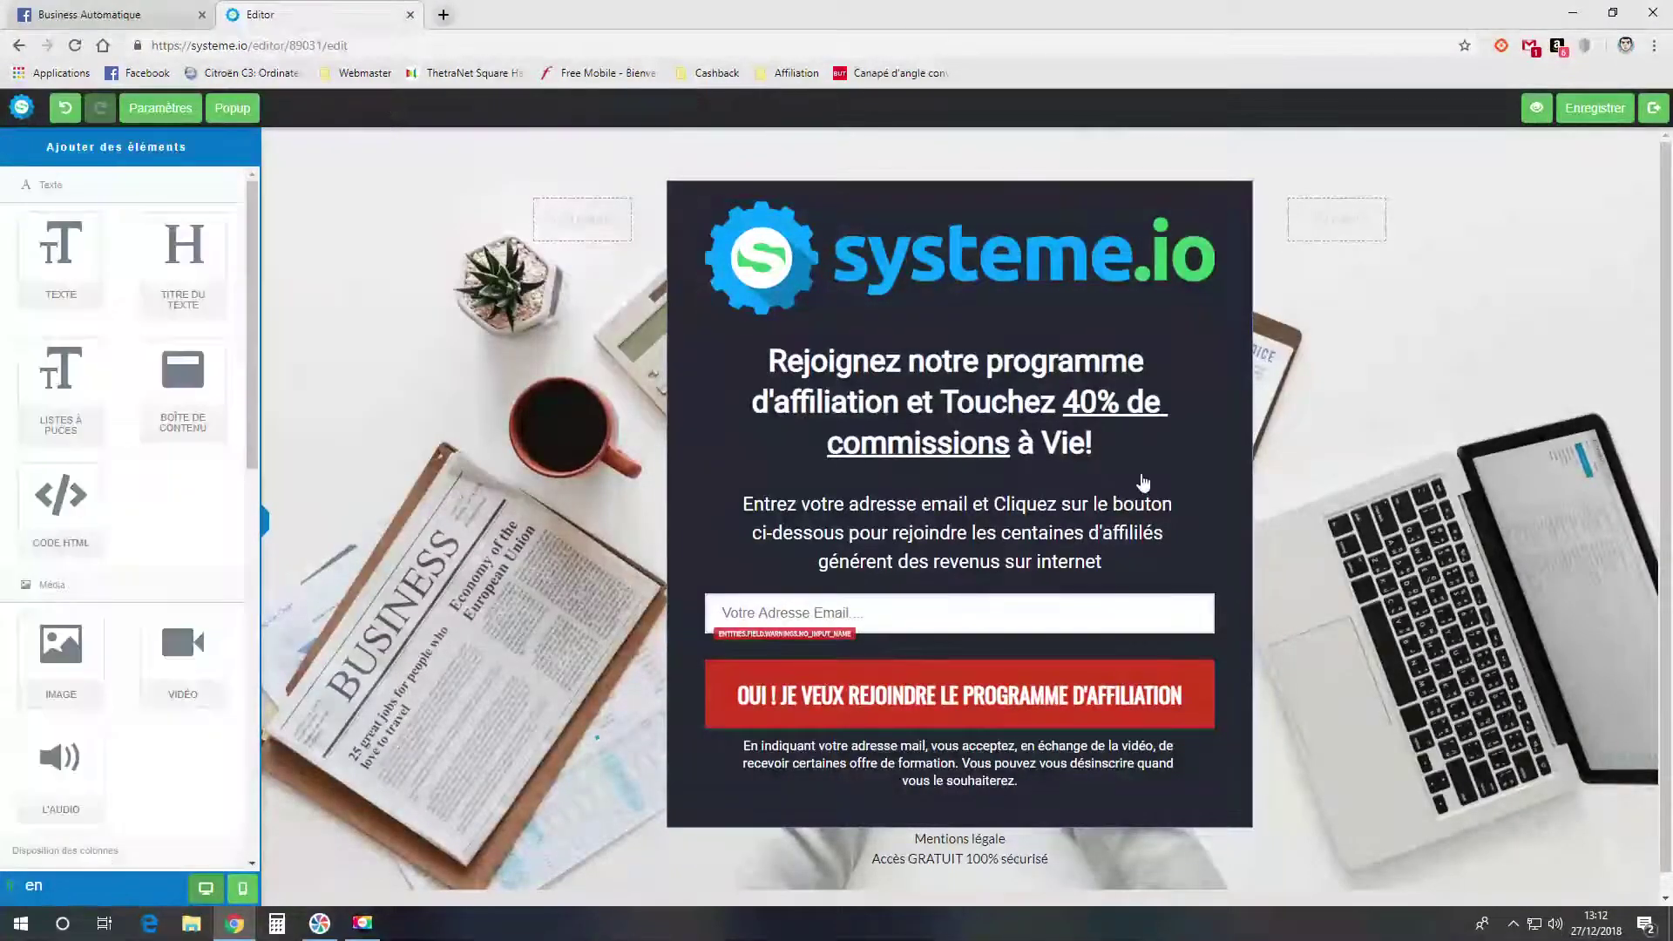
- Trim the headline down to 'Rejoignez notre programme'
click(959, 427)
drag(1093, 444, 754, 388)
key(BackSpace)
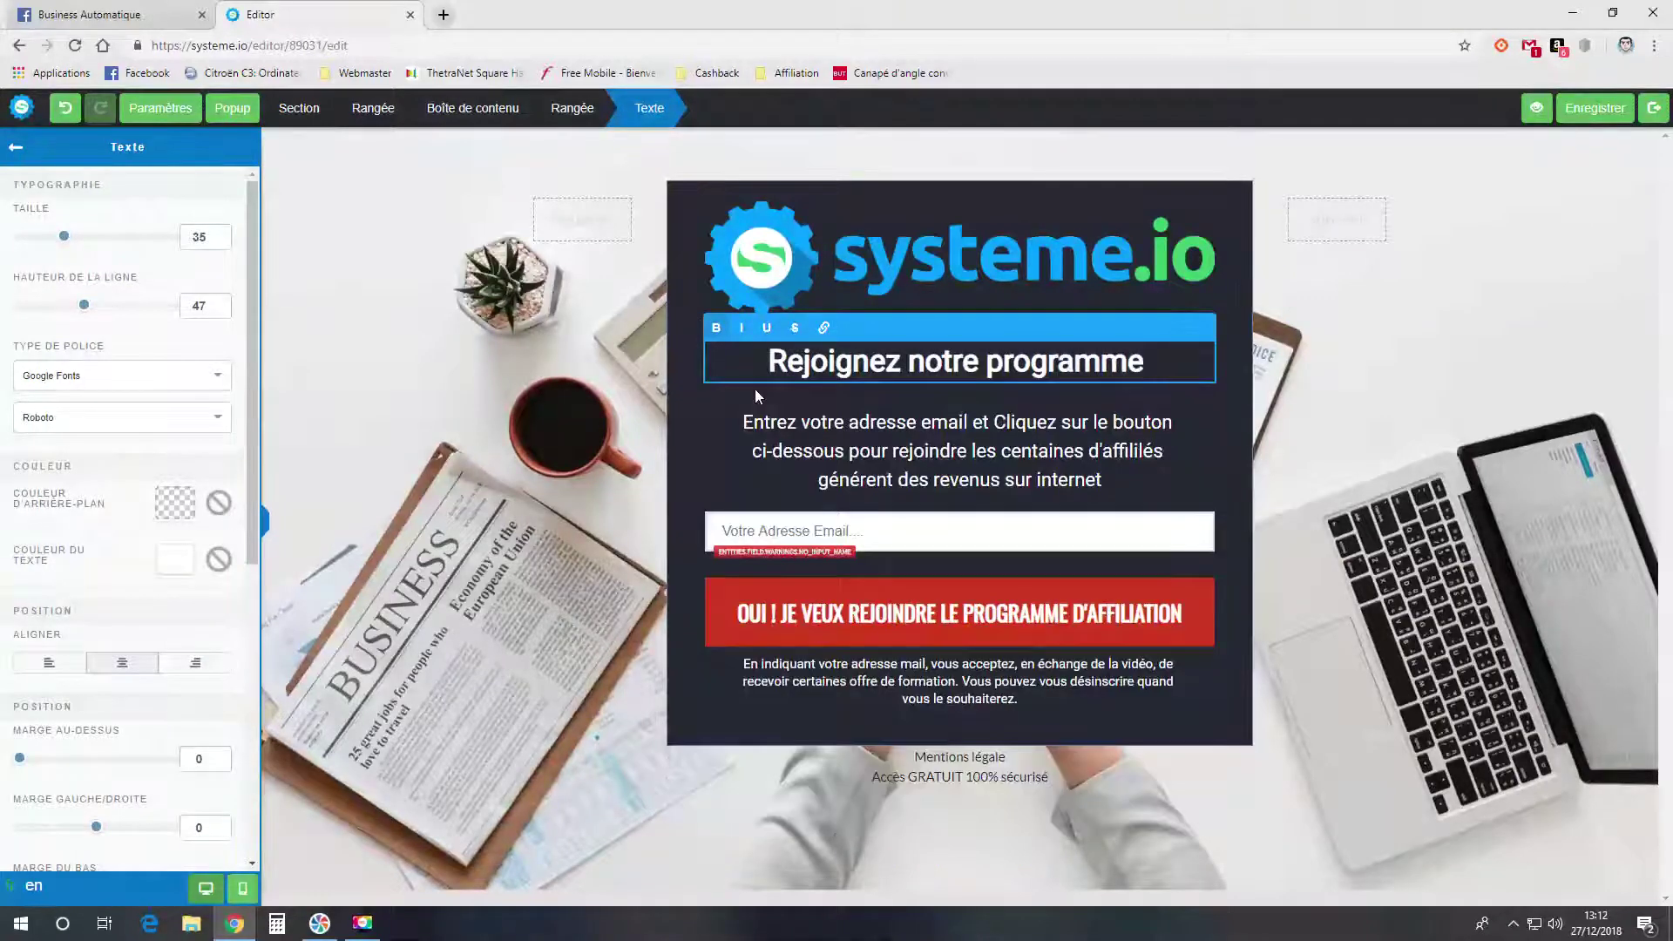
- Extend the headline to 'Rejoignez notre programme okokok' followed by a new line
text(okokok)
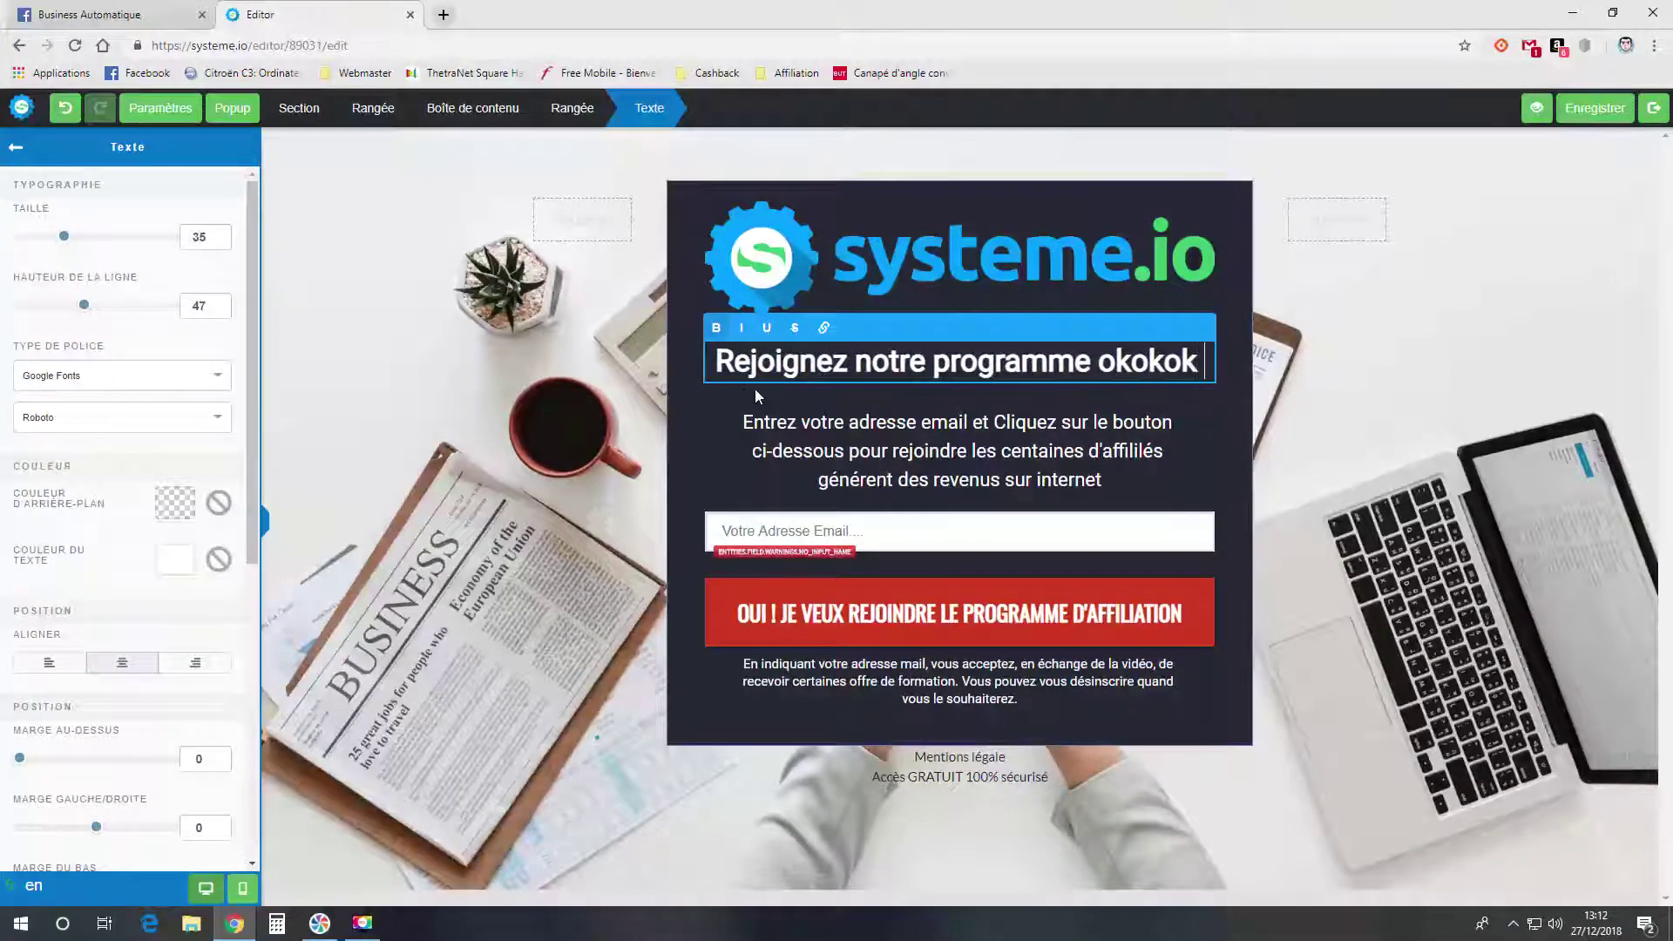
key(Return)
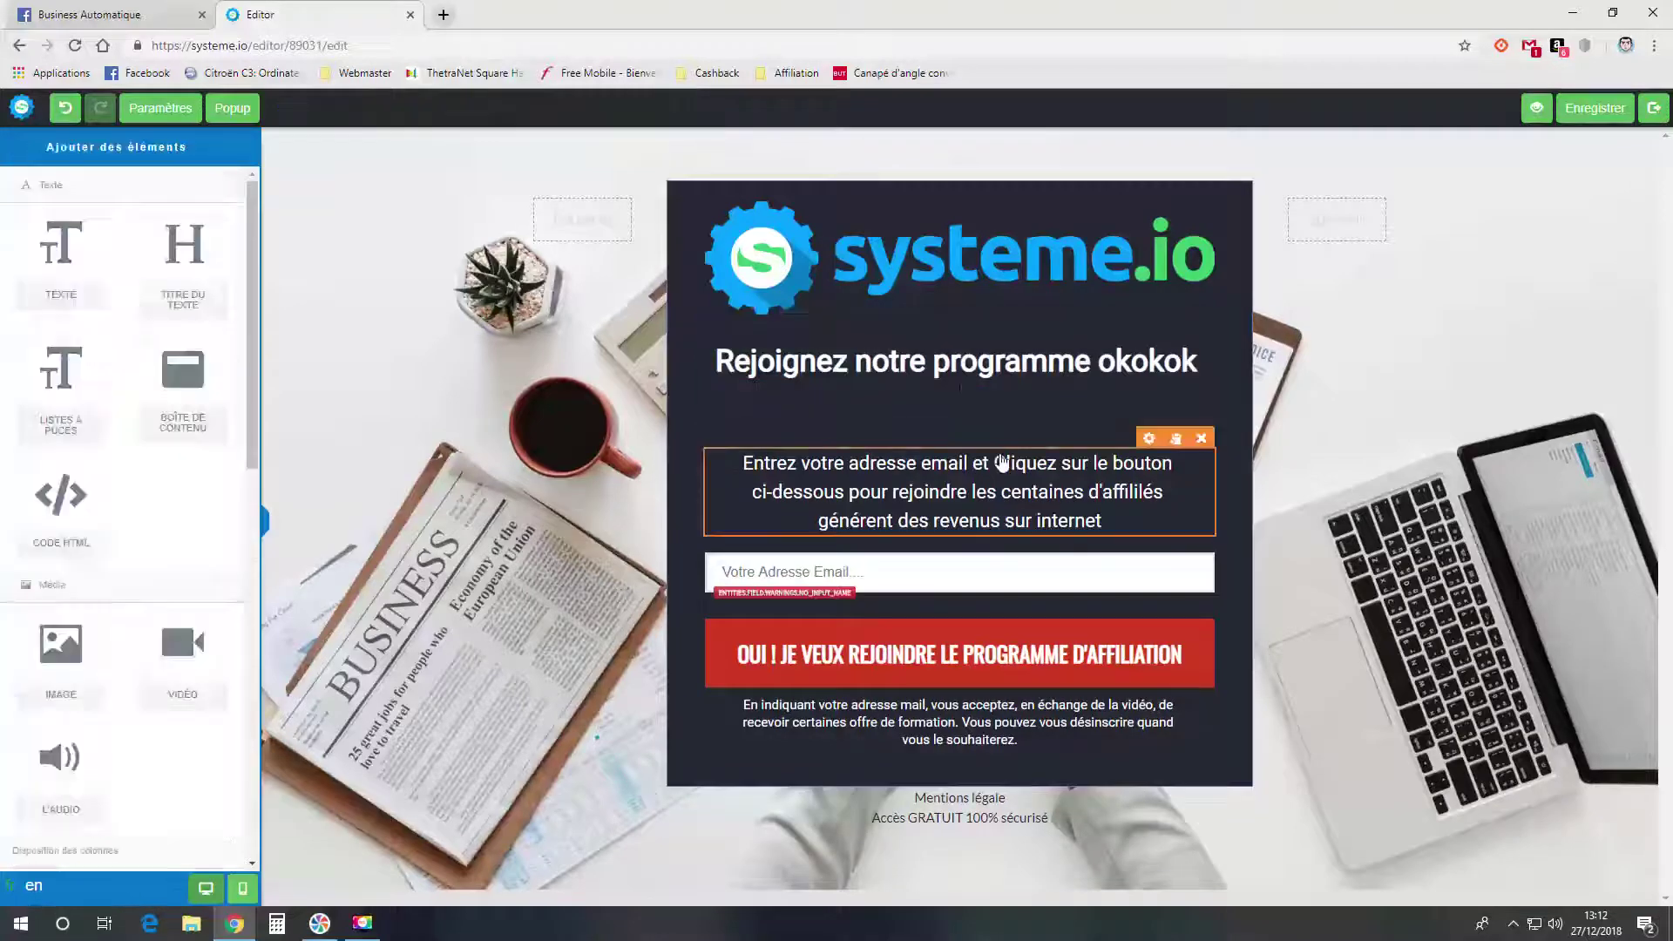
click(986, 433)
click(1130, 503)
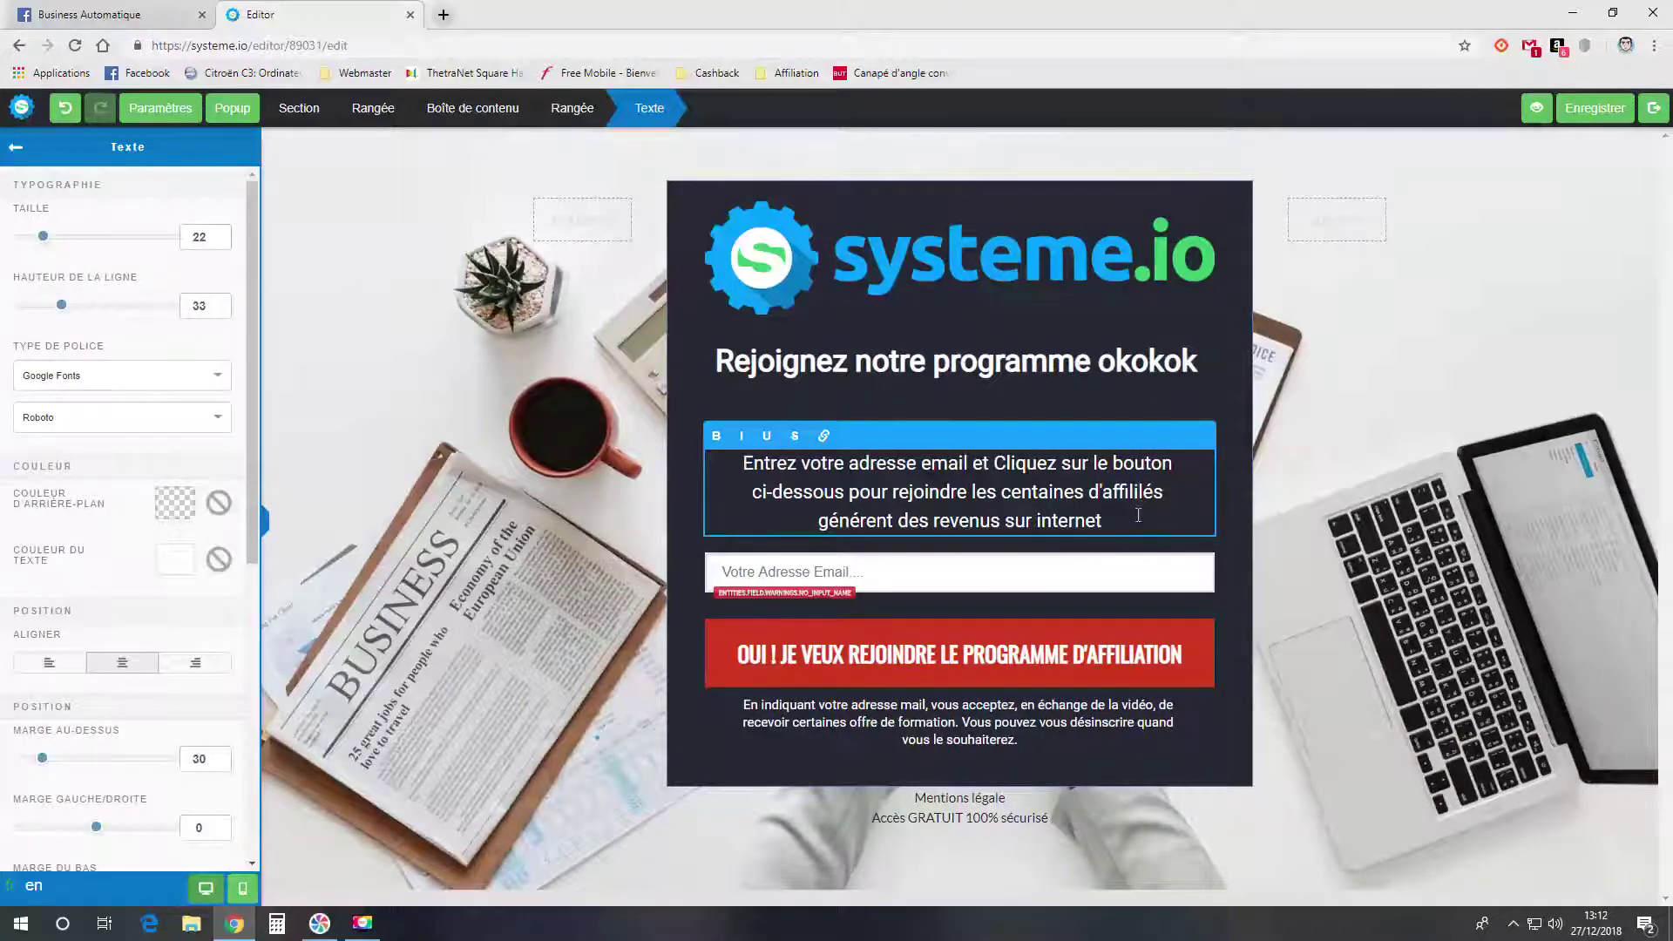
drag(1141, 520, 747, 453)
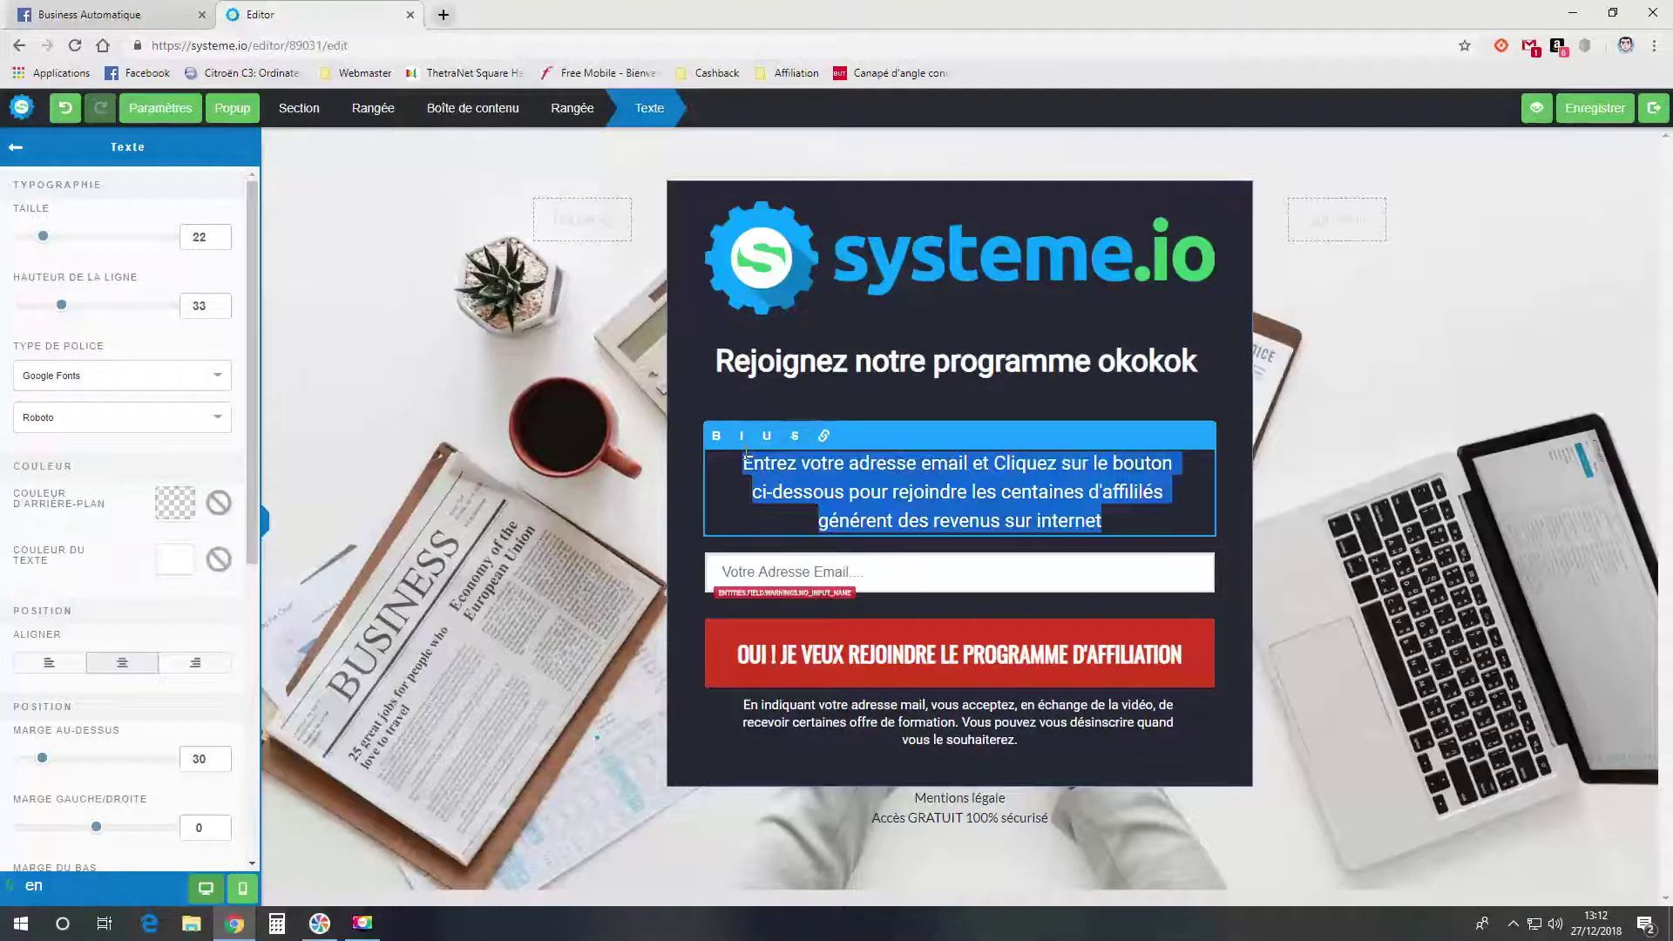
click(1011, 571)
- Set the email input field's data type to Email
click(1002, 573)
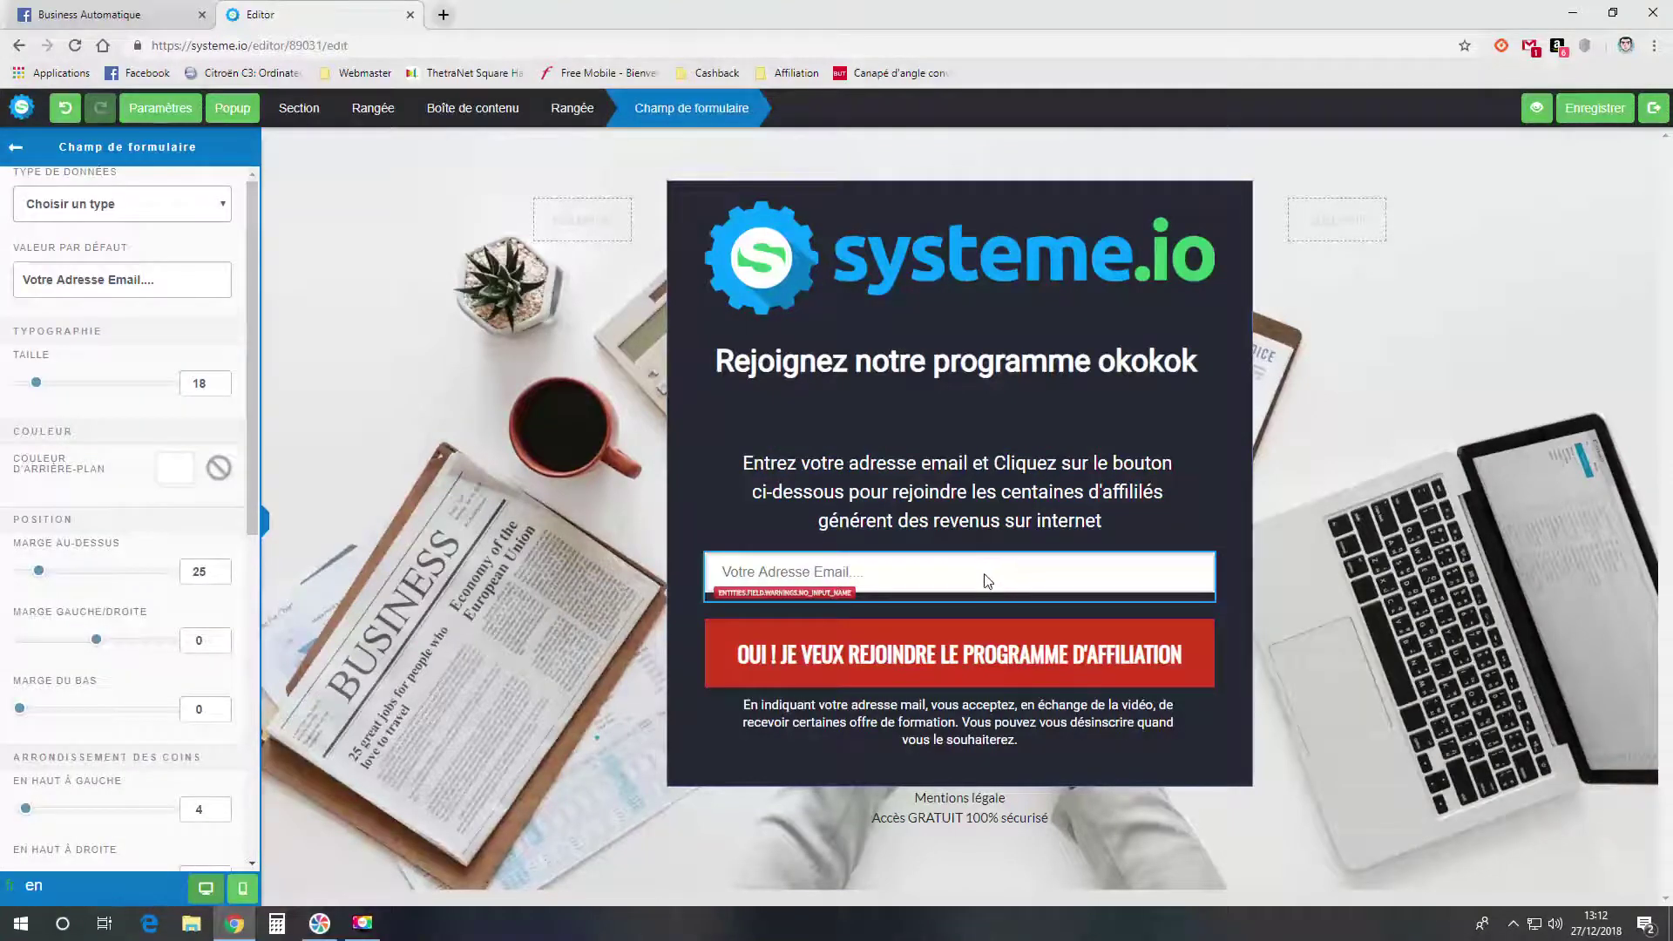
click(915, 574)
click(906, 573)
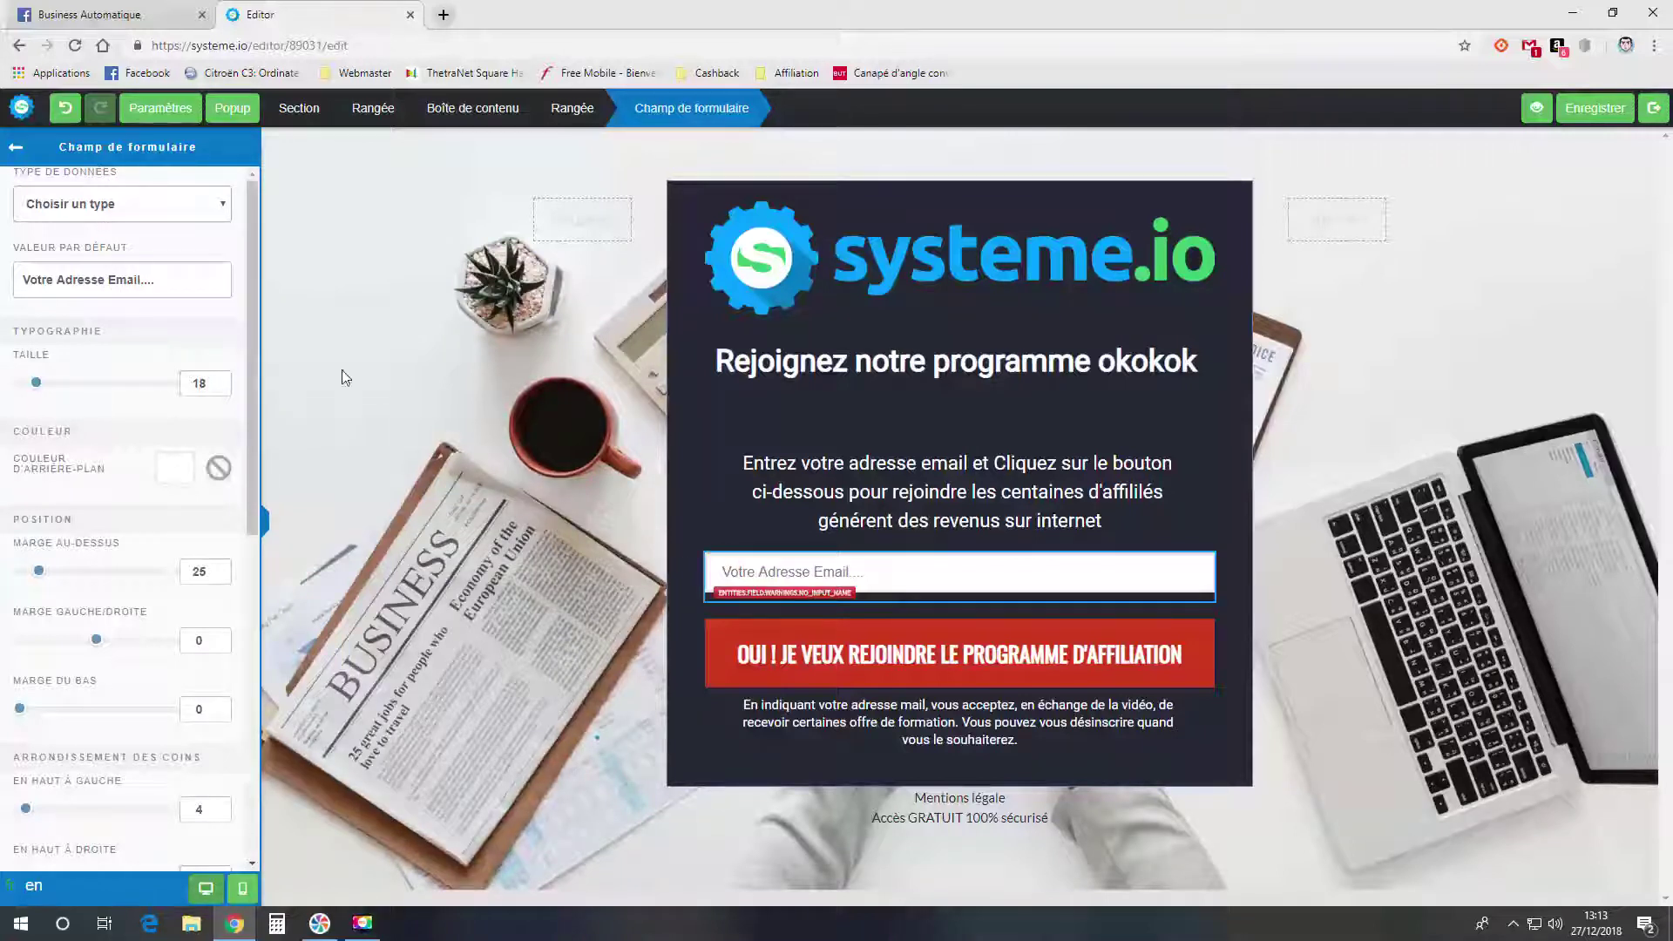
click(154, 207)
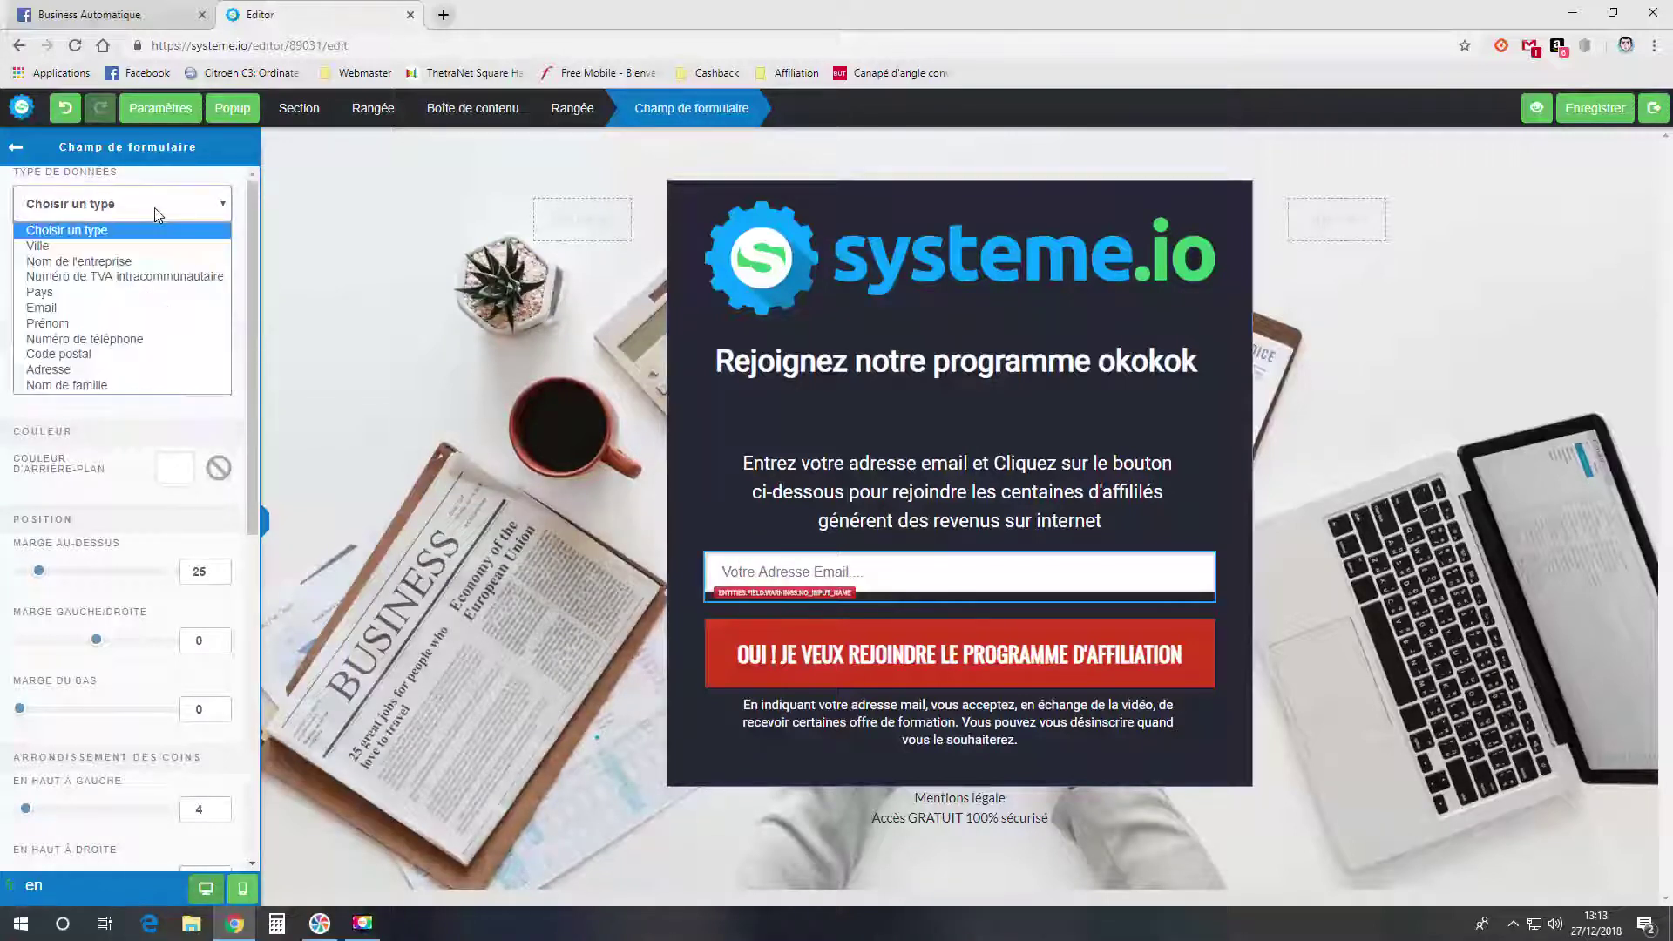
click(127, 310)
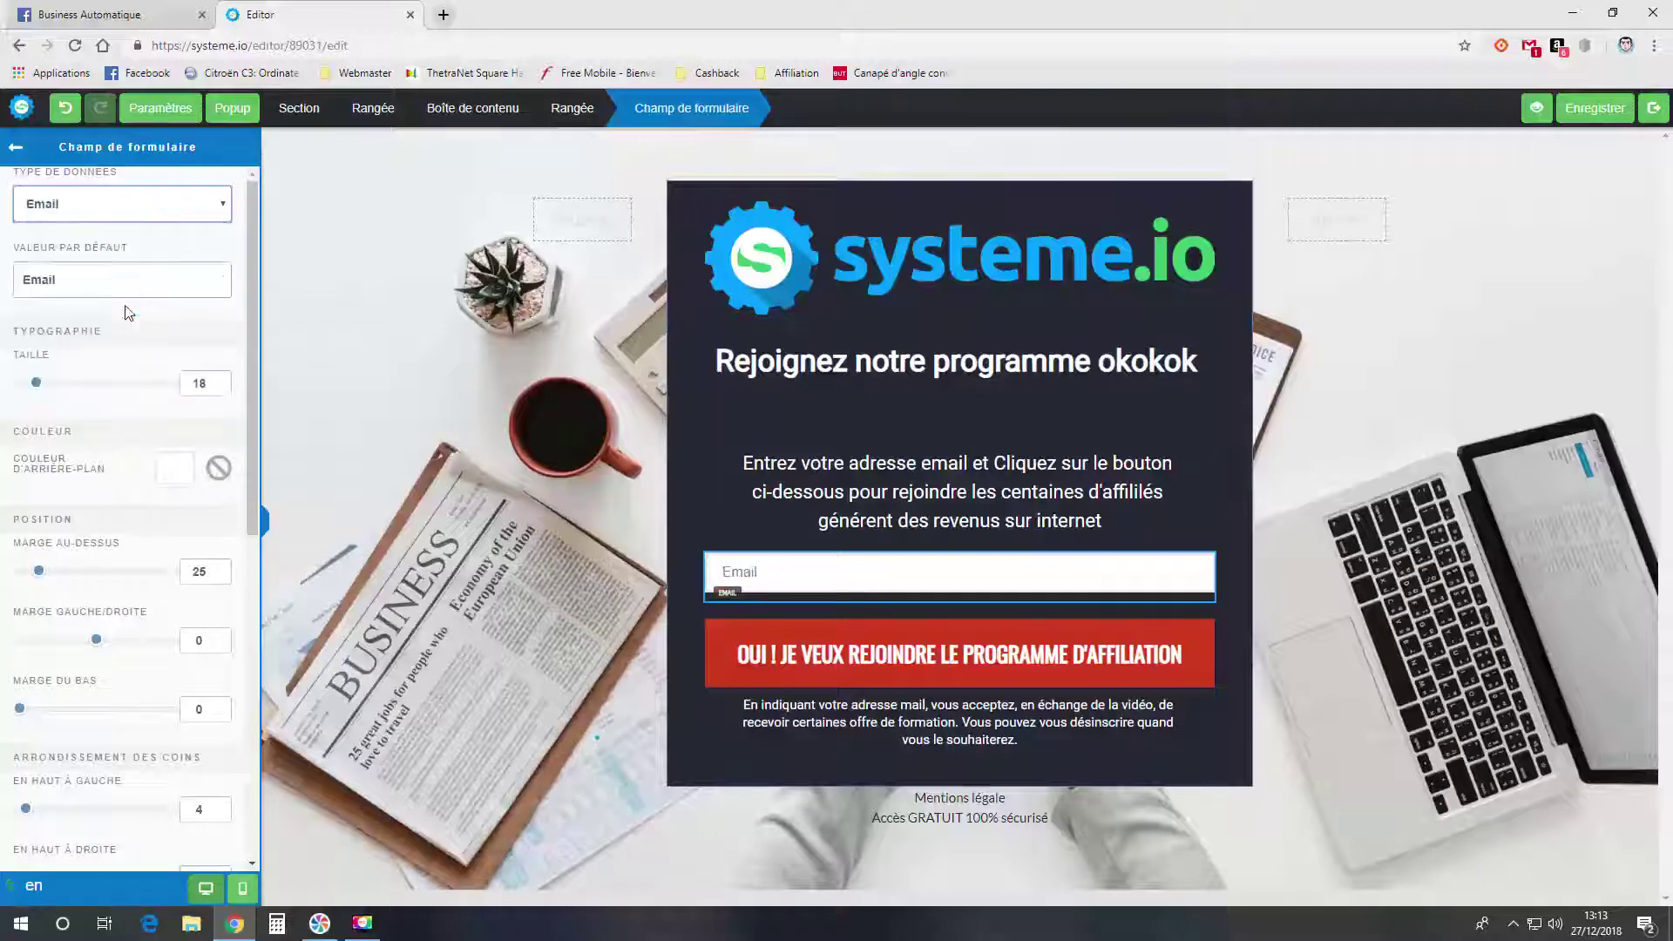
click(773, 571)
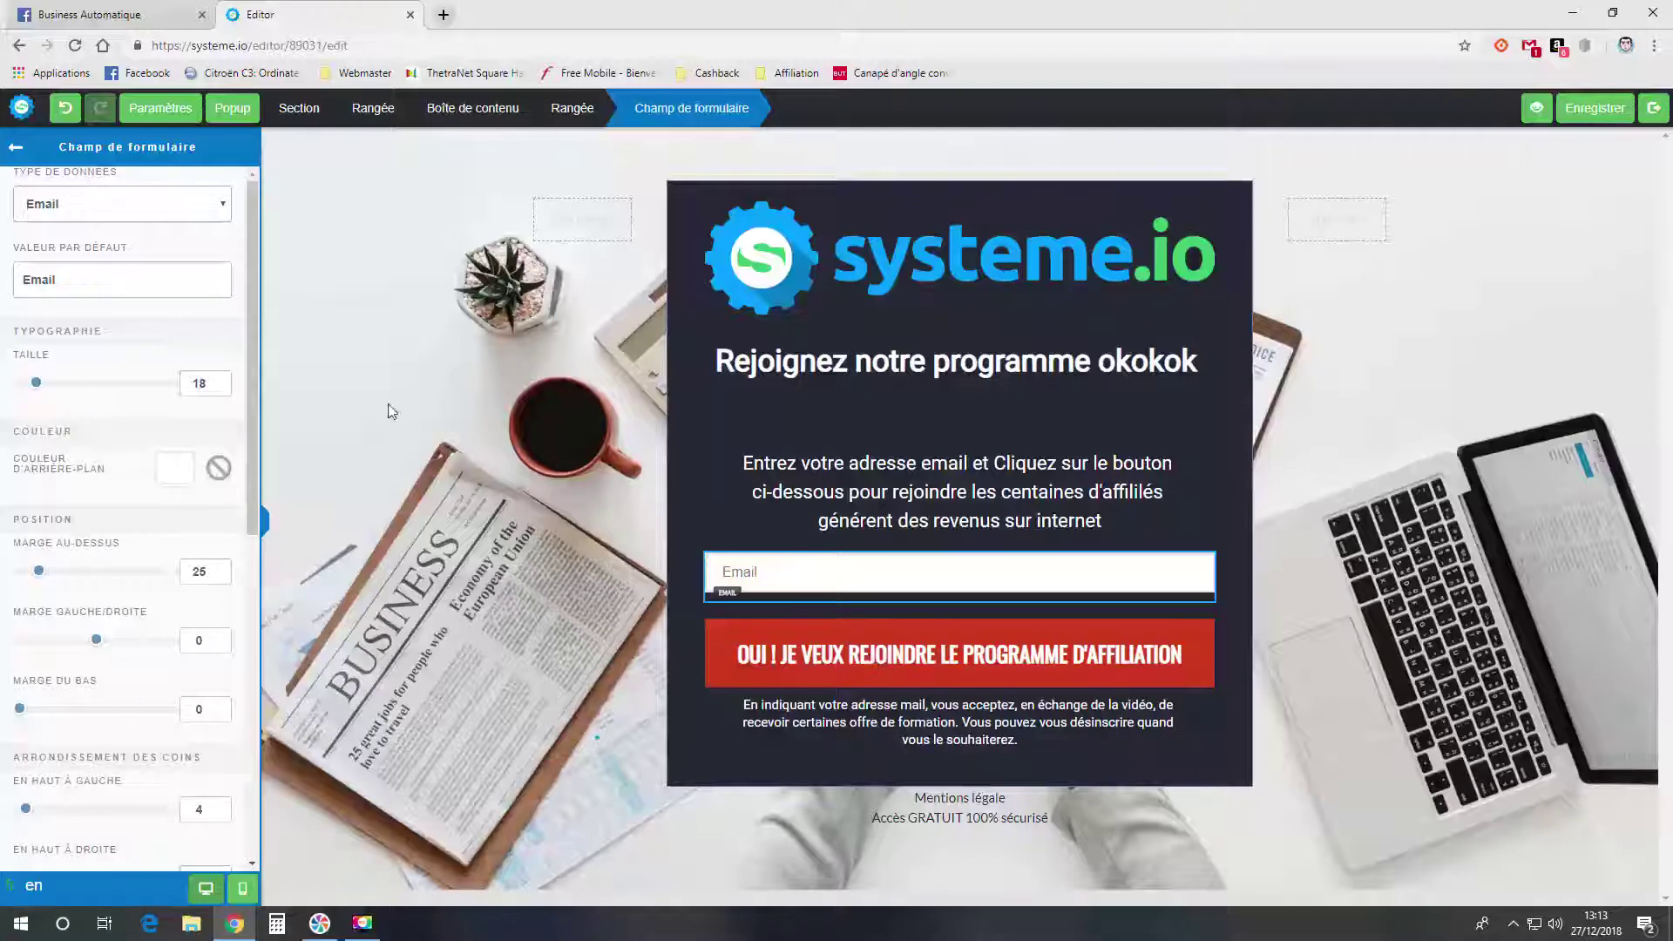
click(98, 212)
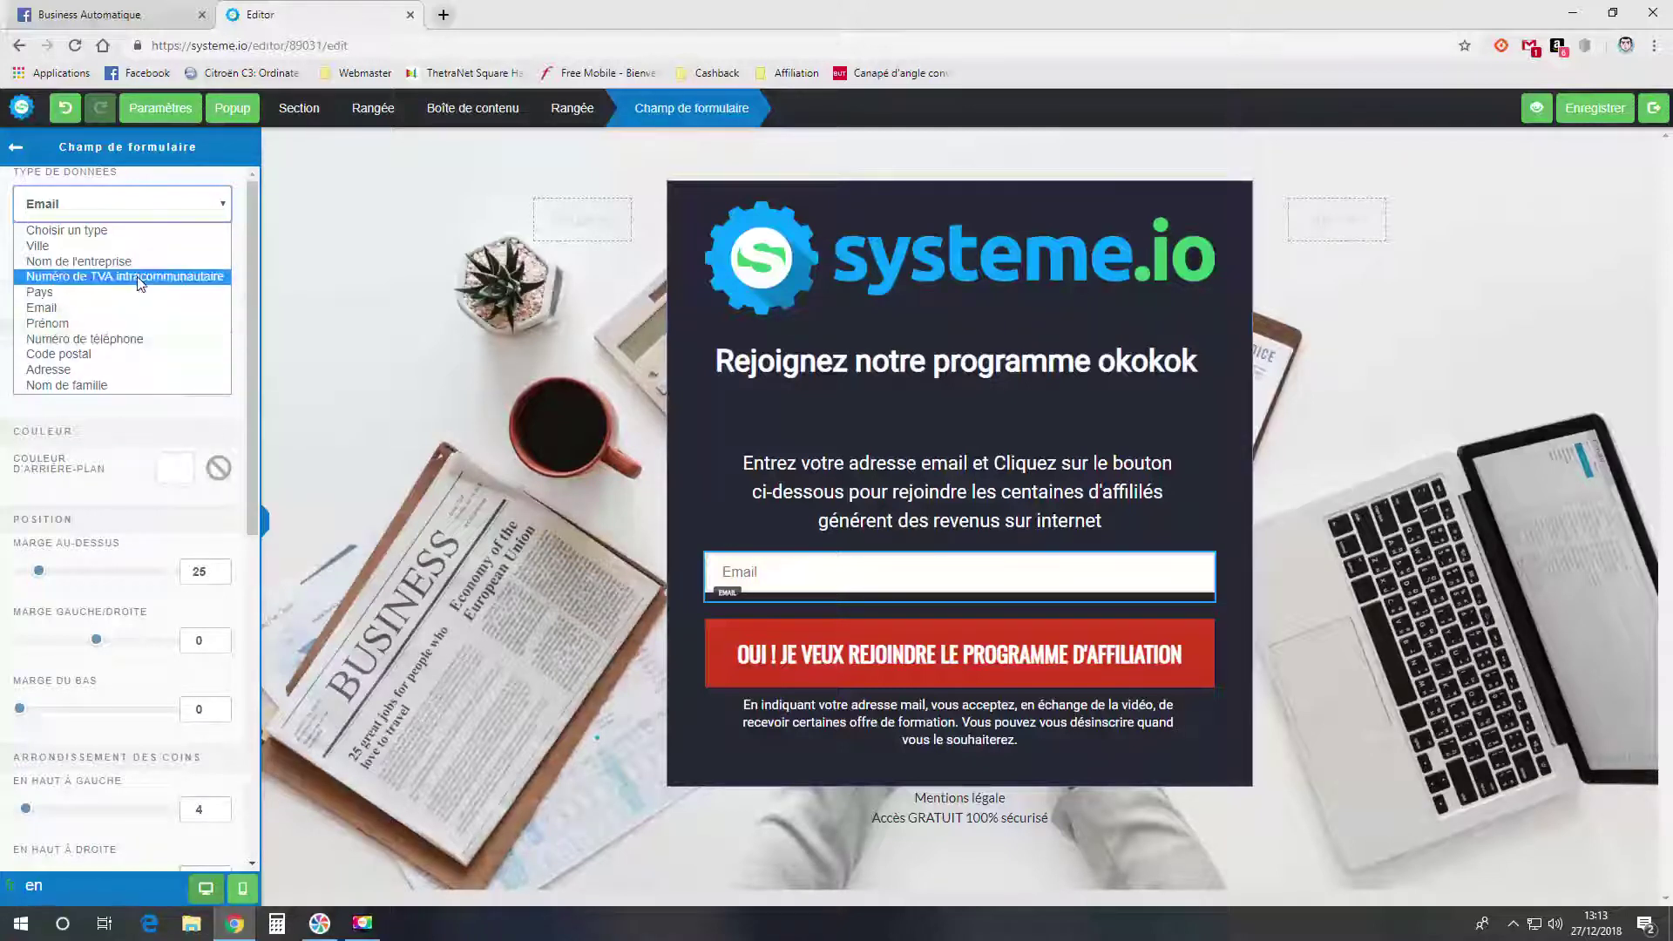
click(834, 474)
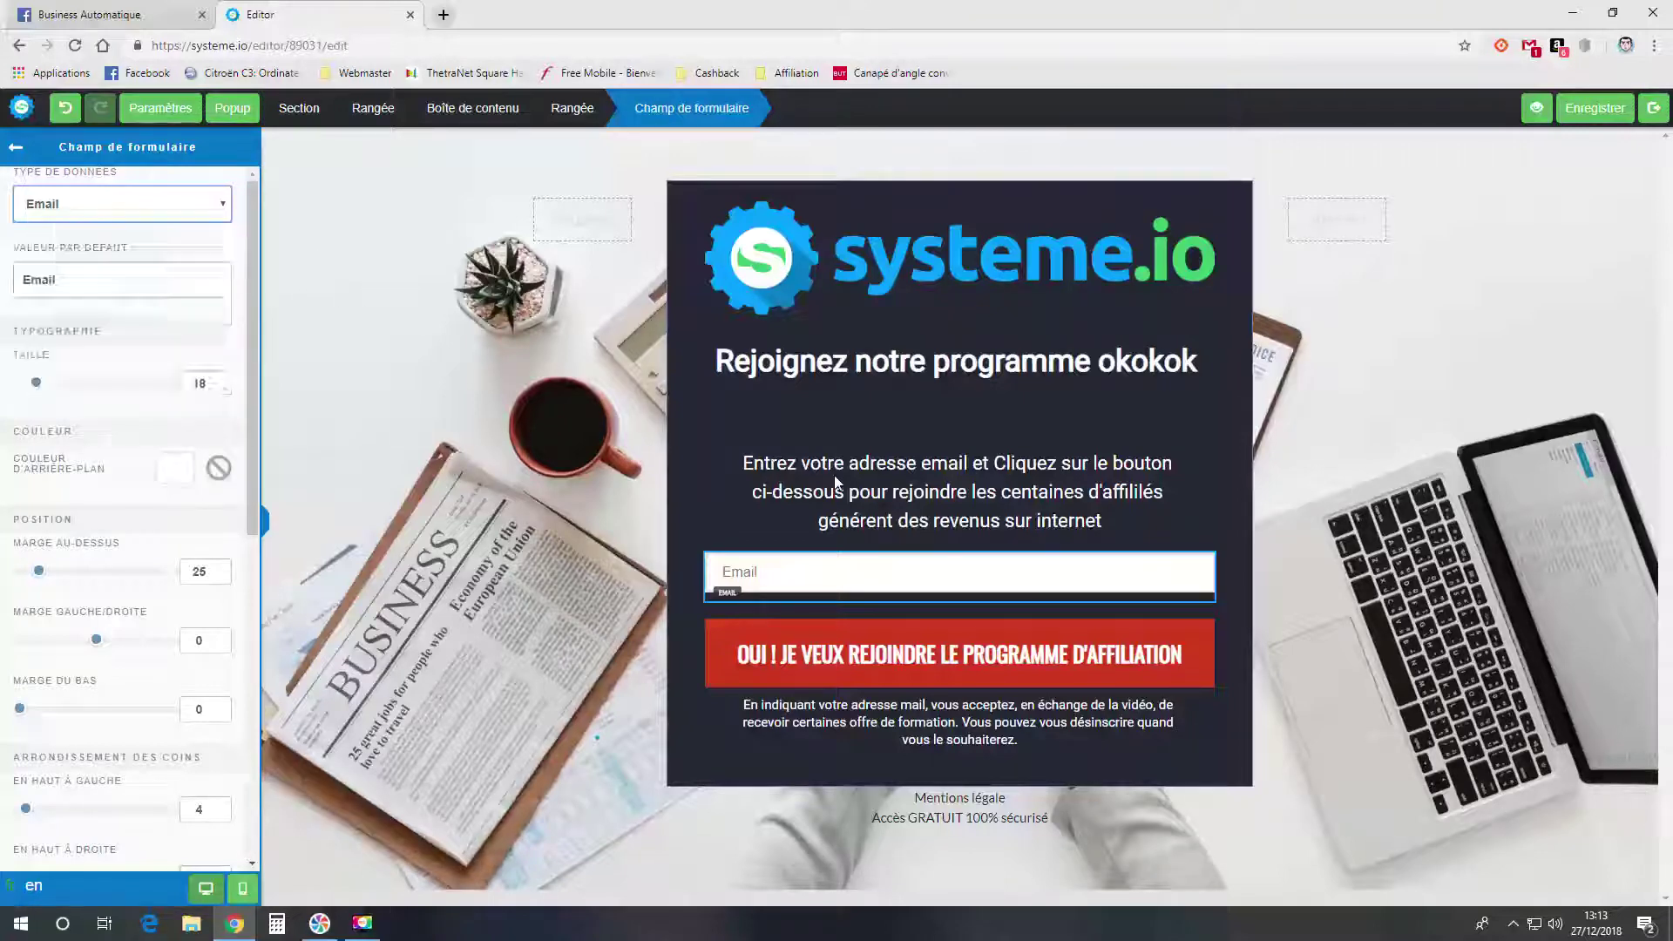
click(833, 474)
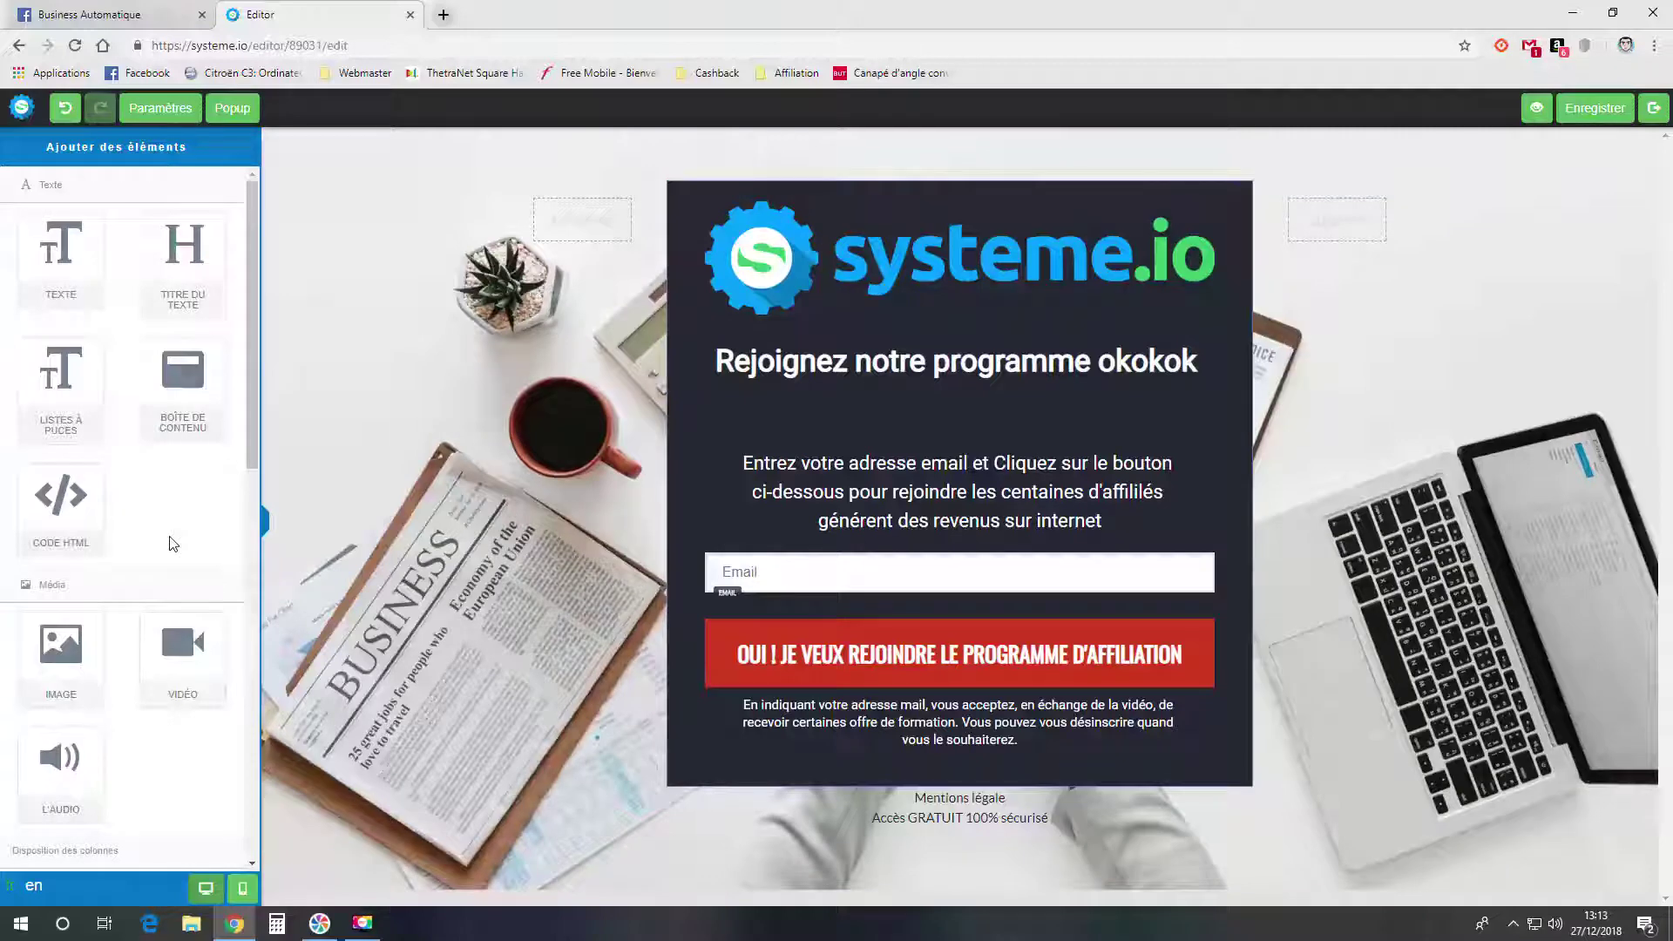
- Add a form field between the paragraph and Email field, with data type Prénom
scroll(173, 544, down, 5)
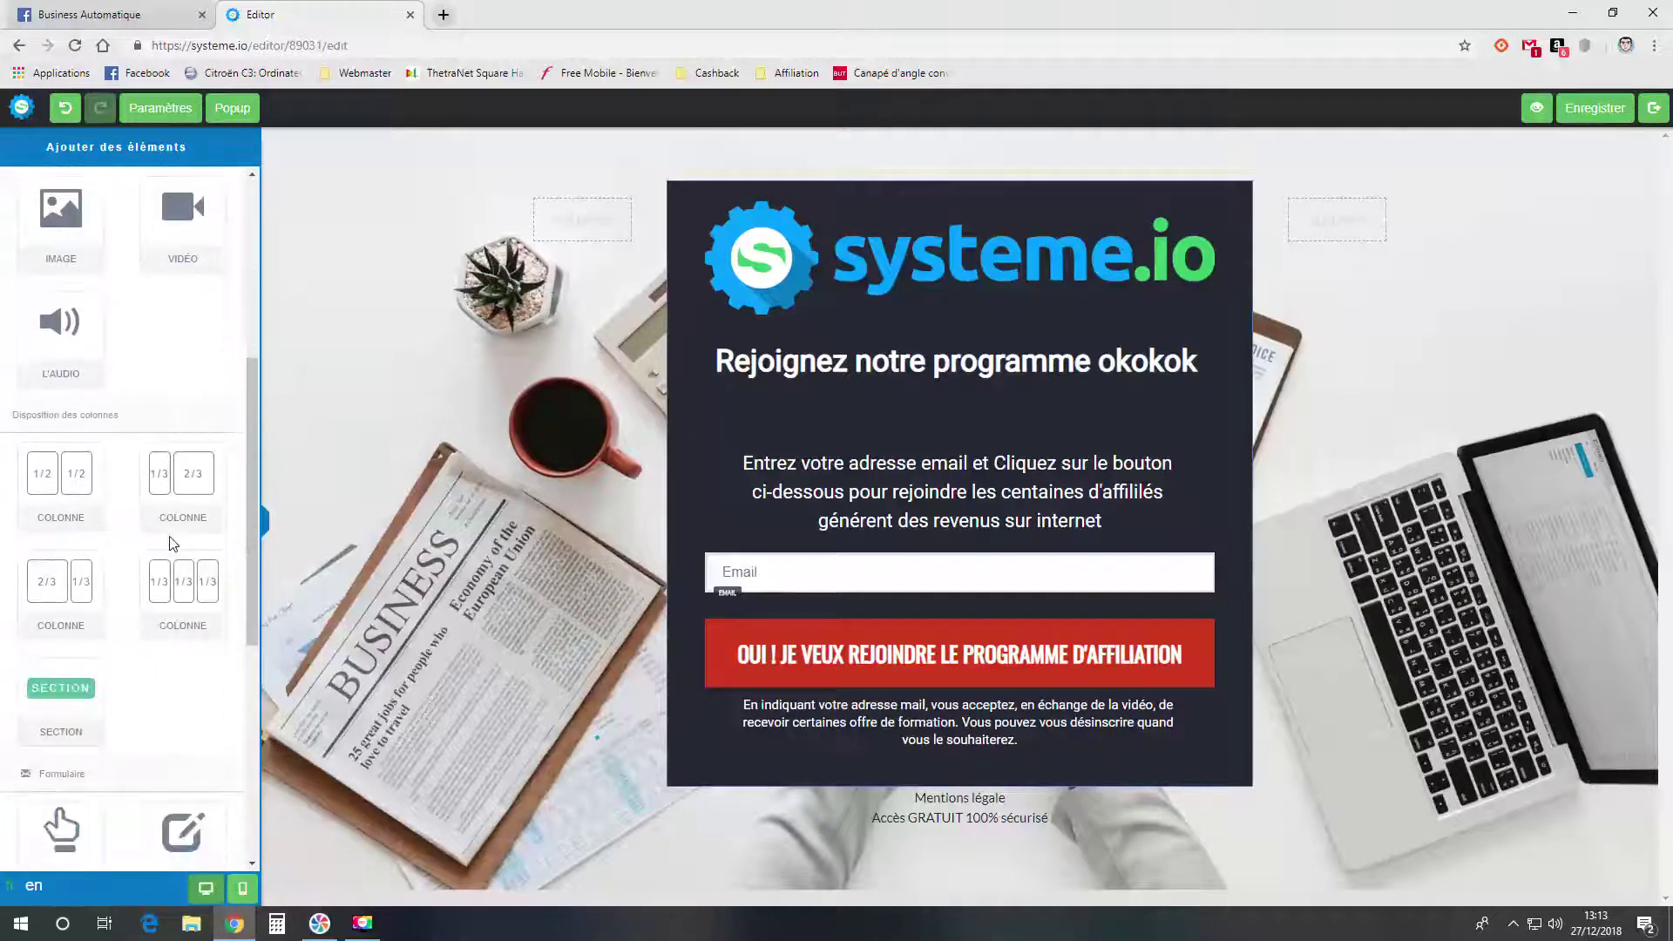
scroll(172, 544, down, 4)
drag(226, 533, 852, 611)
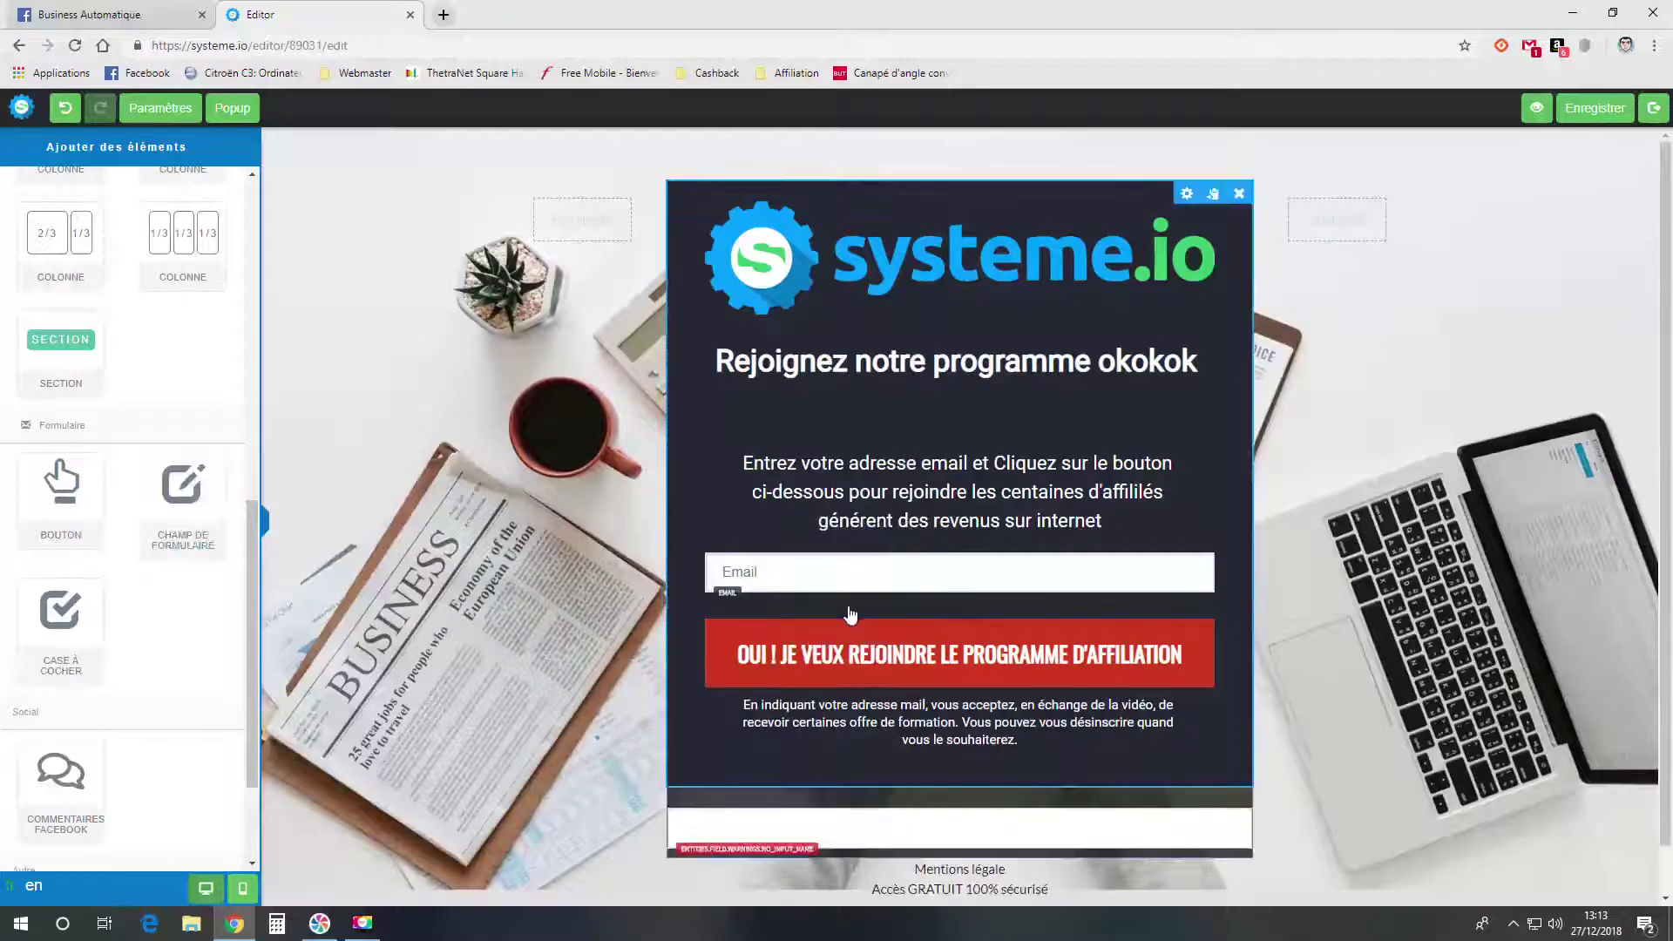
scroll(850, 614, down, 1)
click(914, 774)
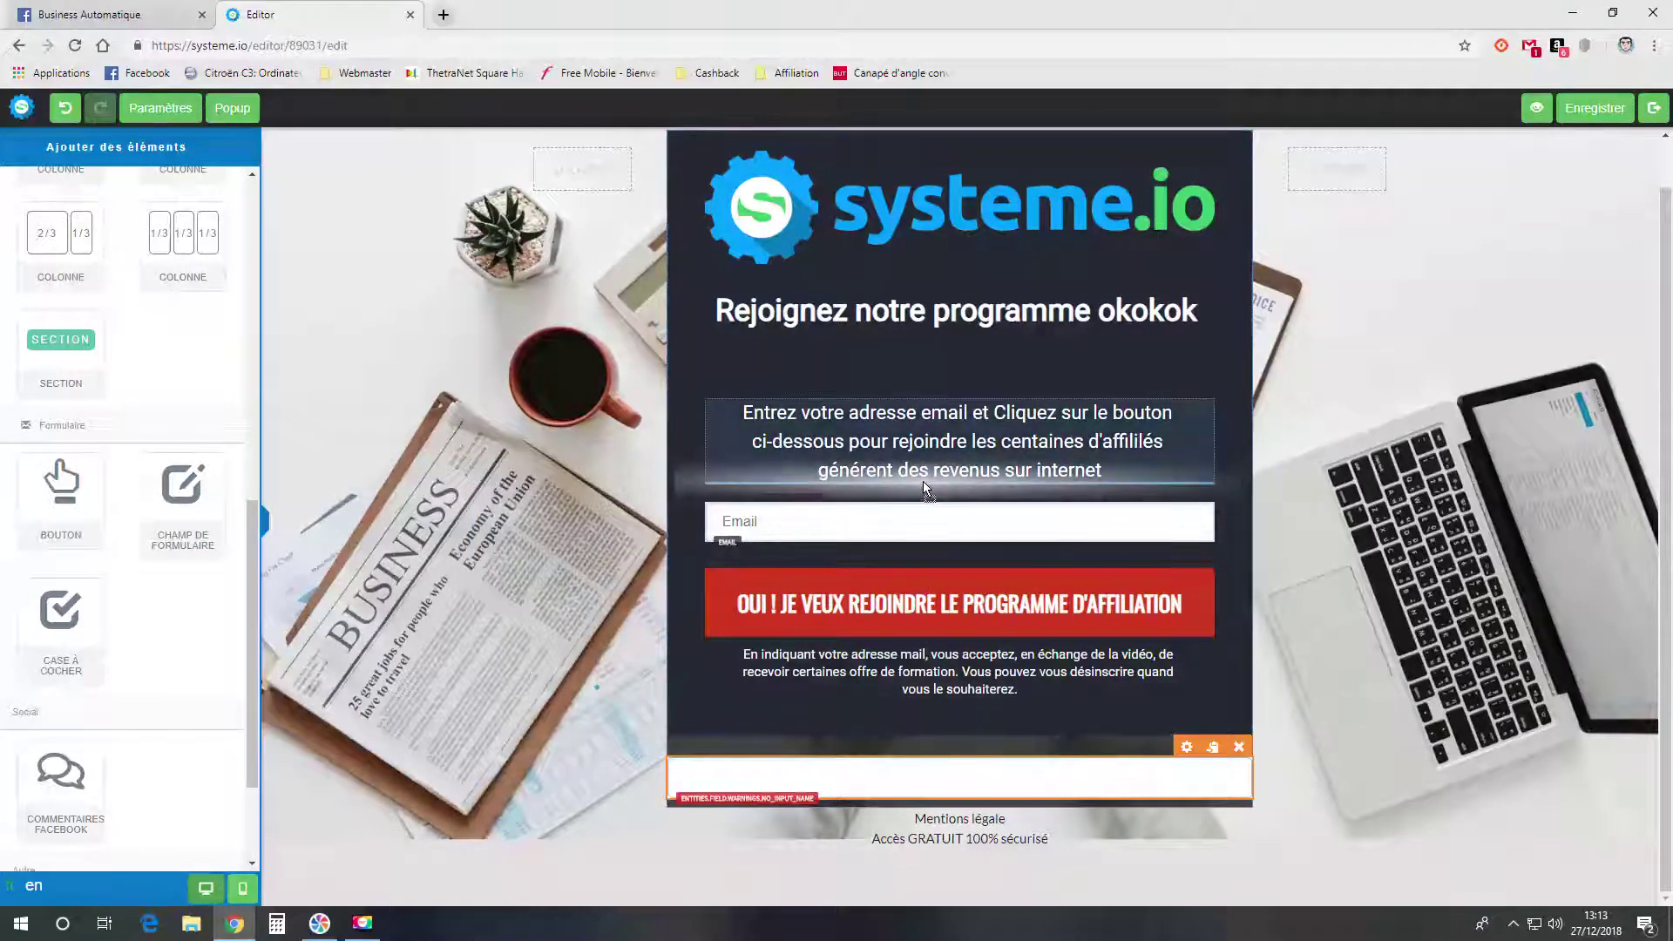
drag(923, 481, 923, 485)
click(831, 545)
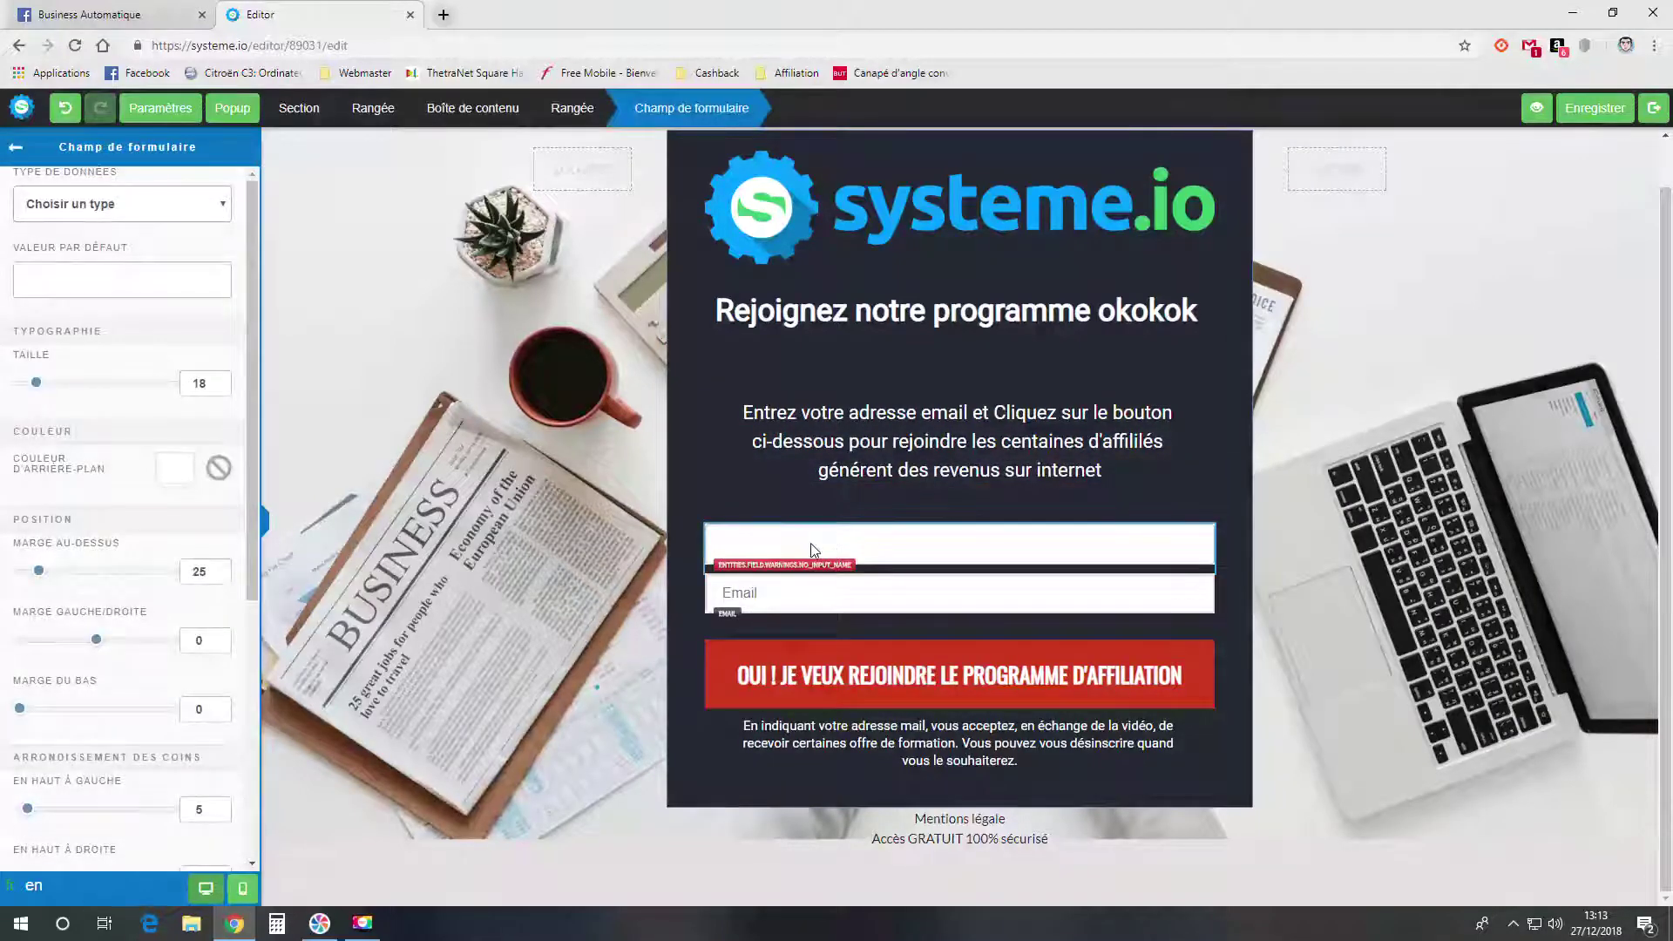
click(131, 209)
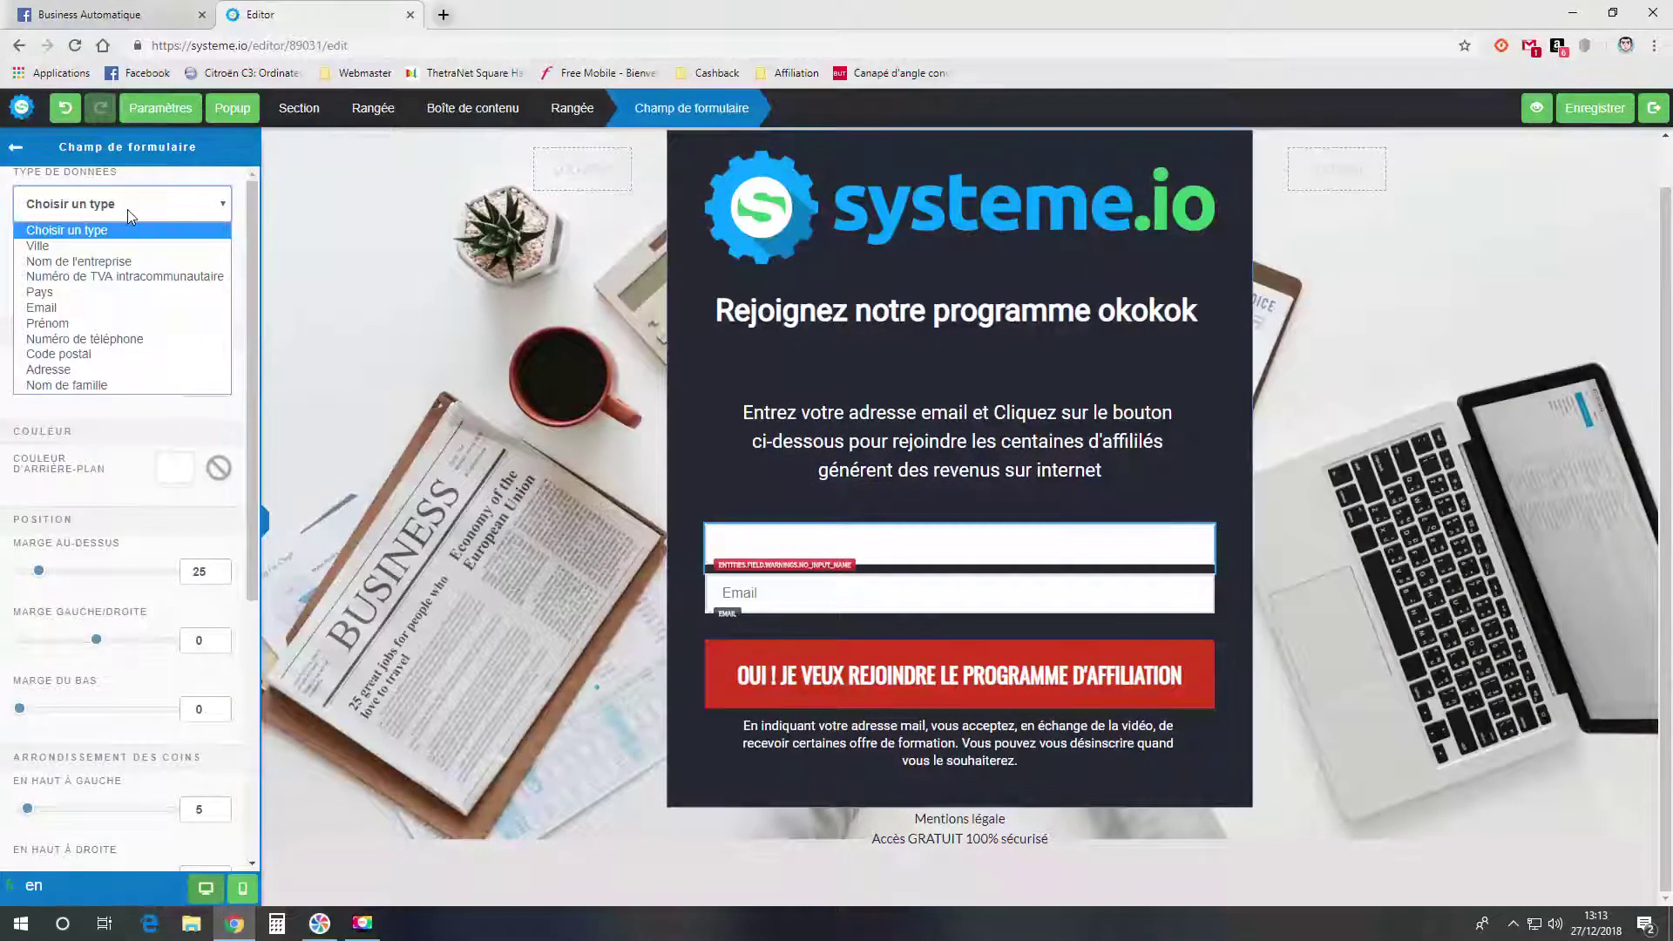
click(130, 323)
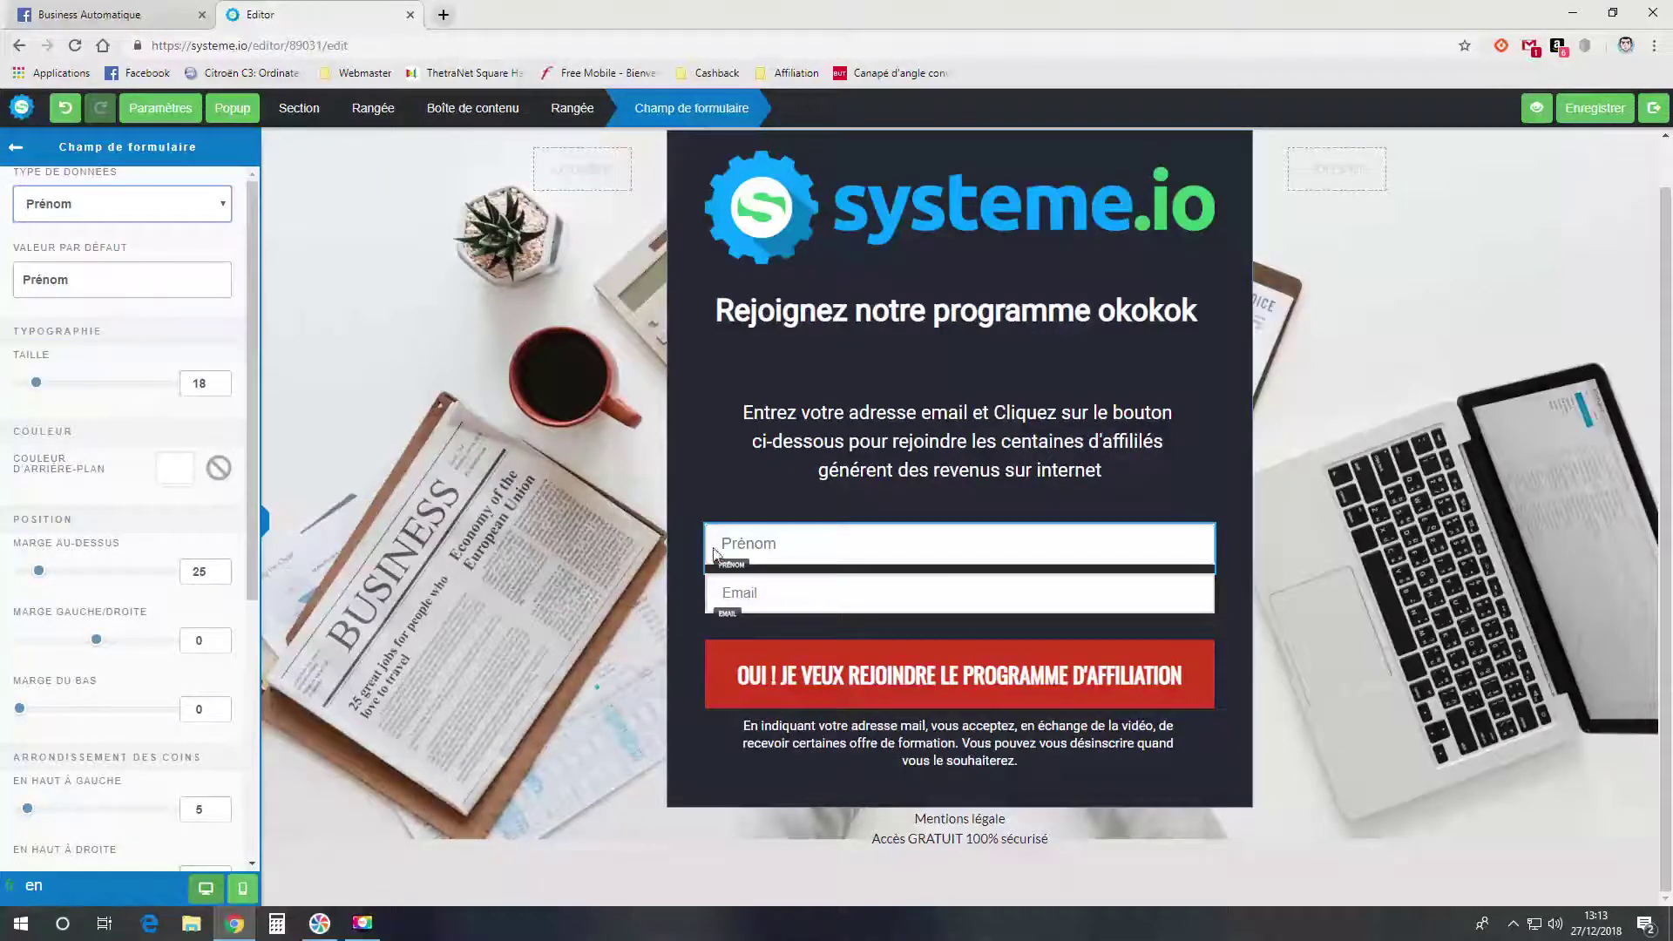
click(744, 547)
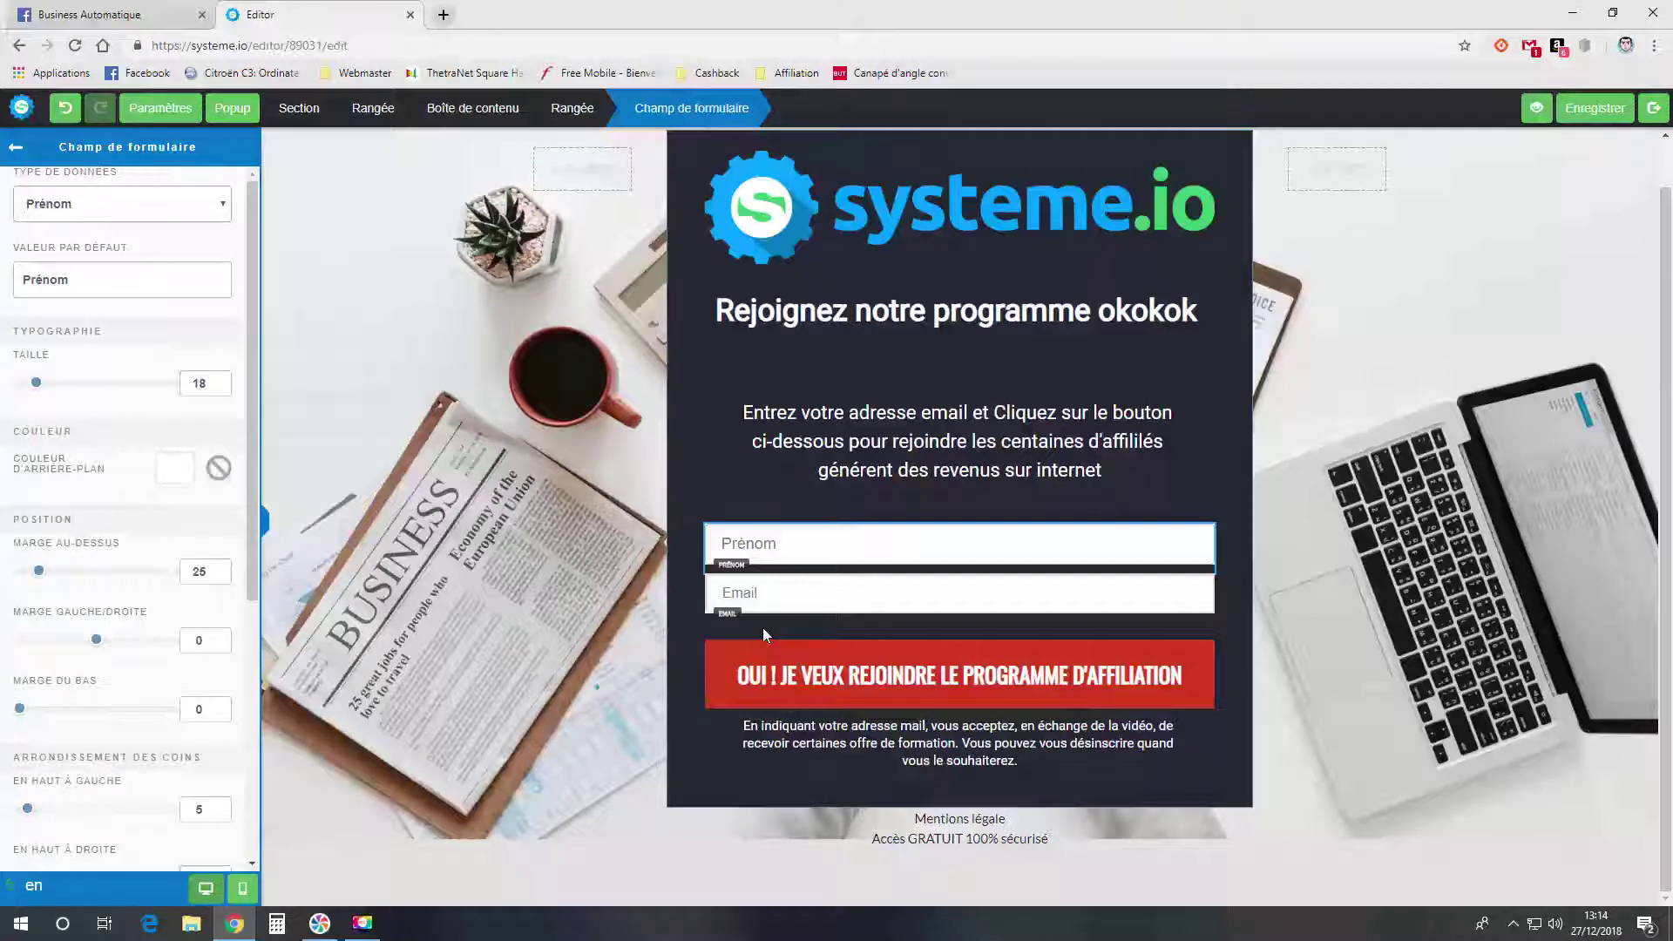
- Make the signup button redirect to the next funnel step and leave the editor
click(839, 672)
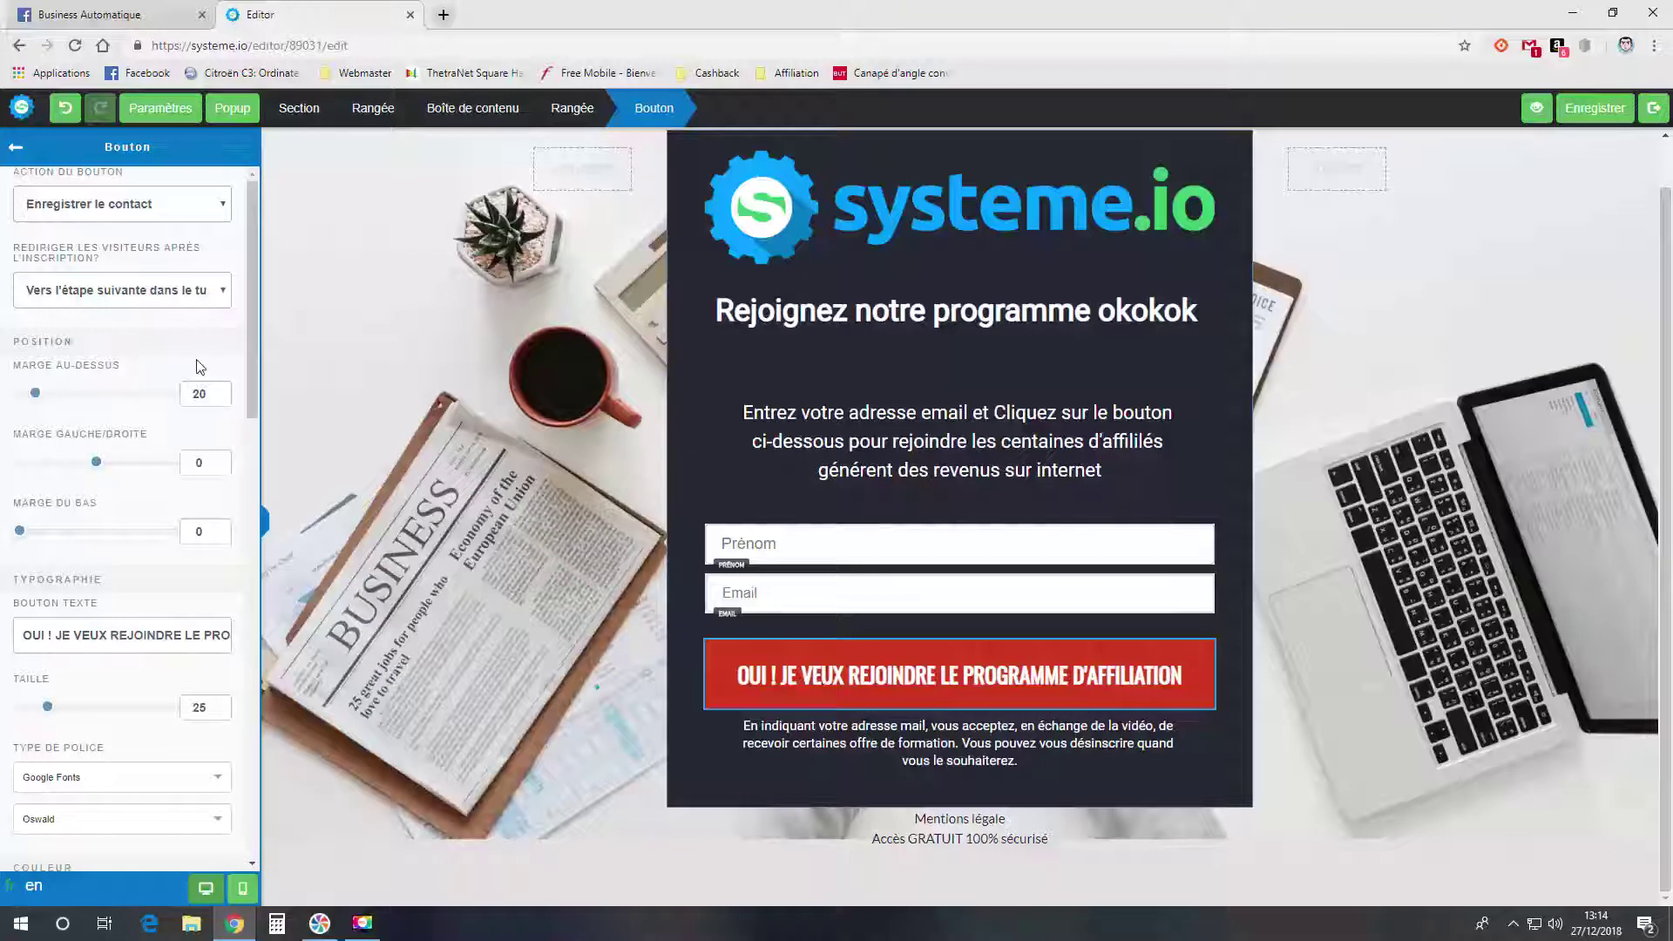
click(137, 300)
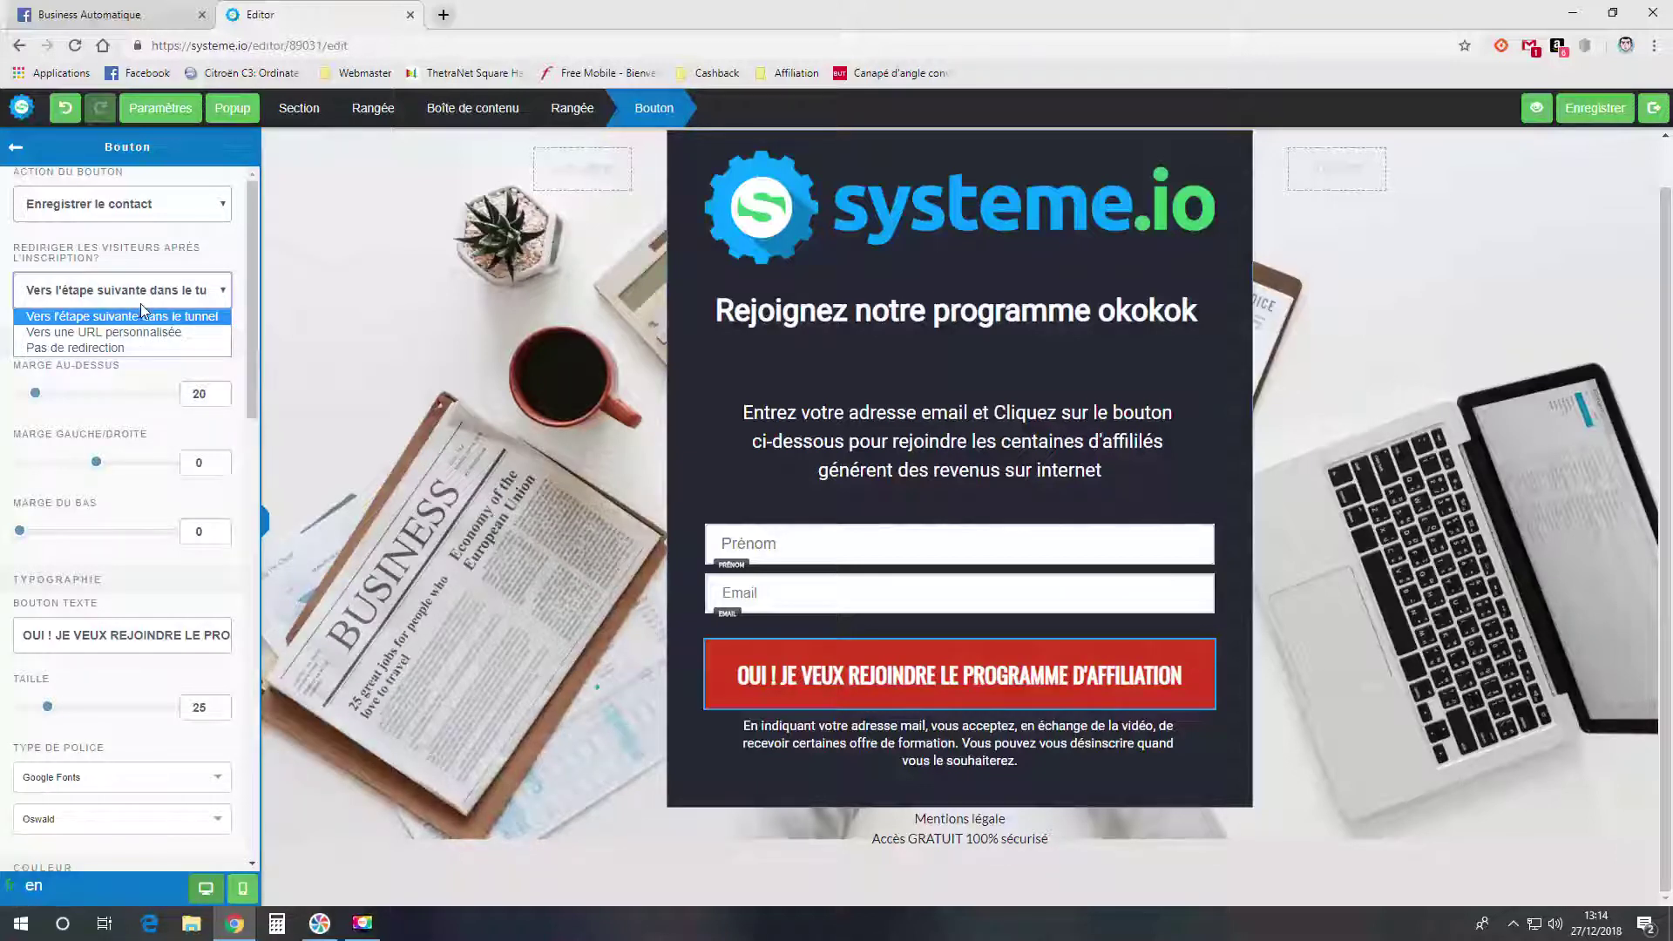
click(1594, 111)
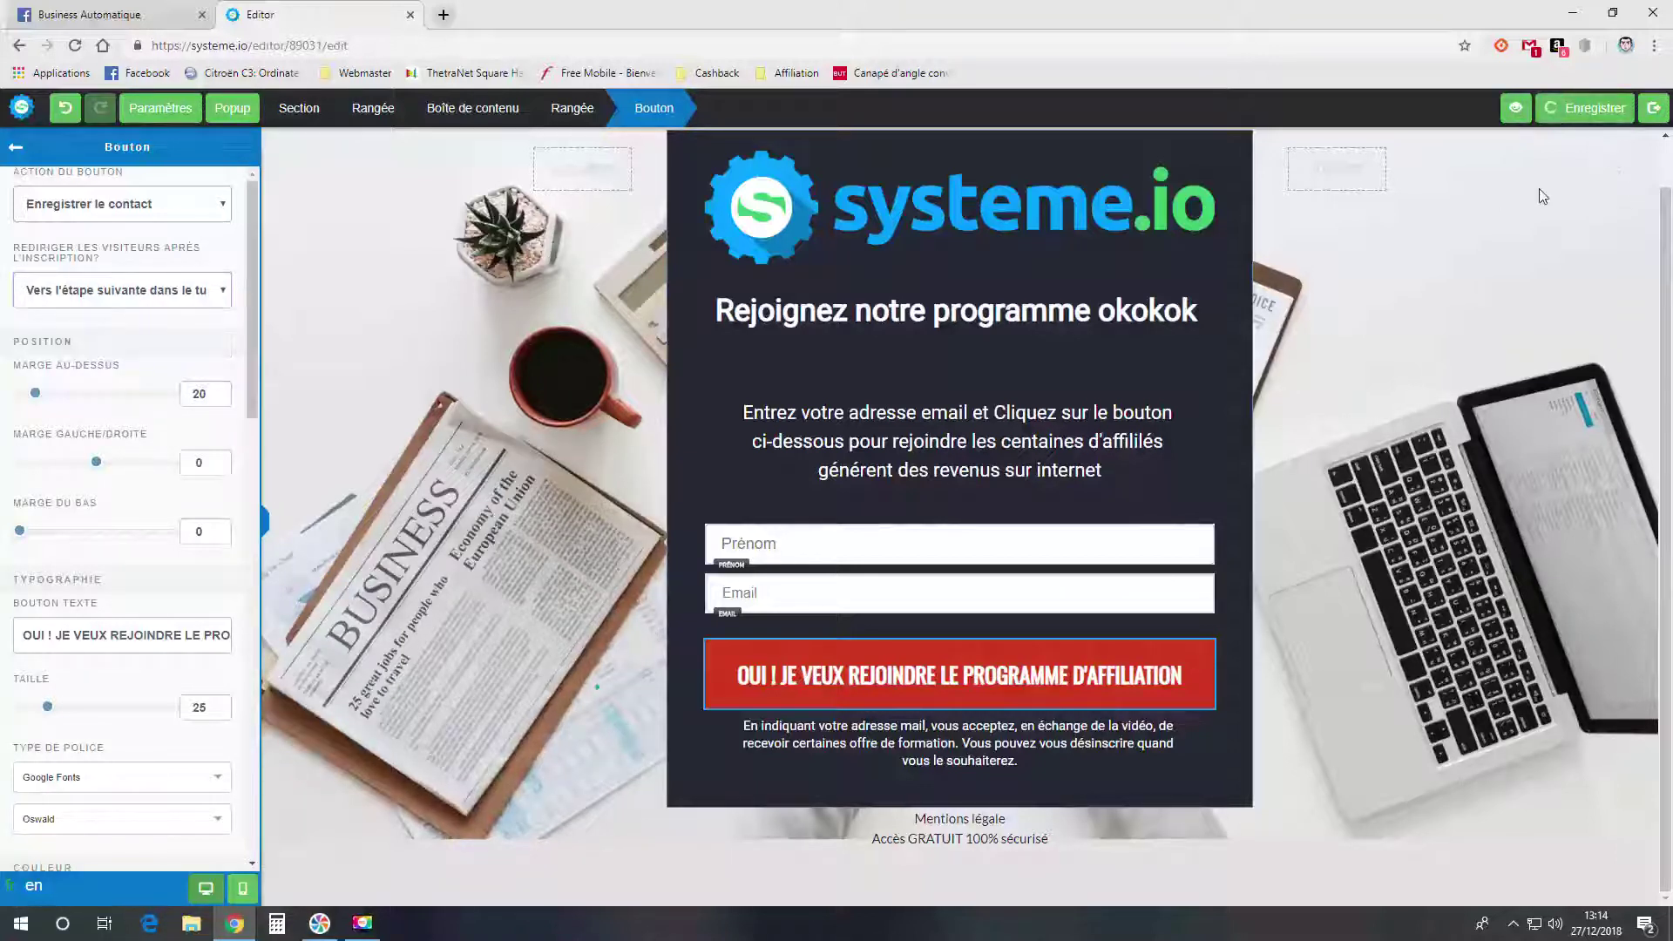
click(1653, 108)
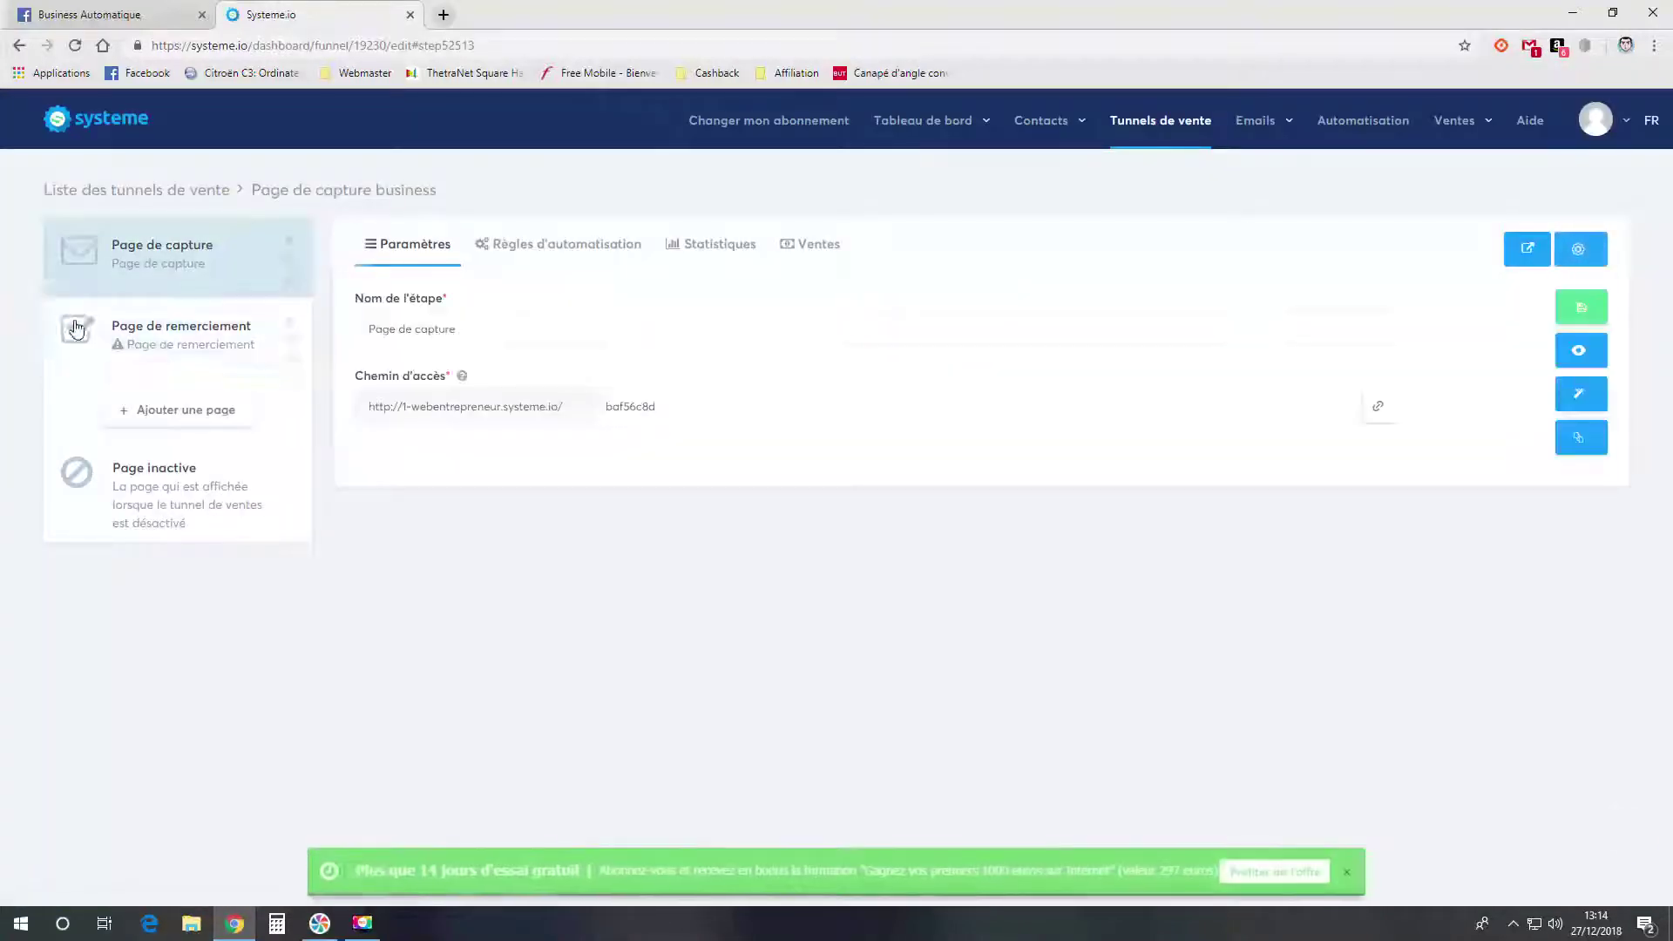
- Reopen the capture page in the editor and select the Mentions légale text
click(175, 349)
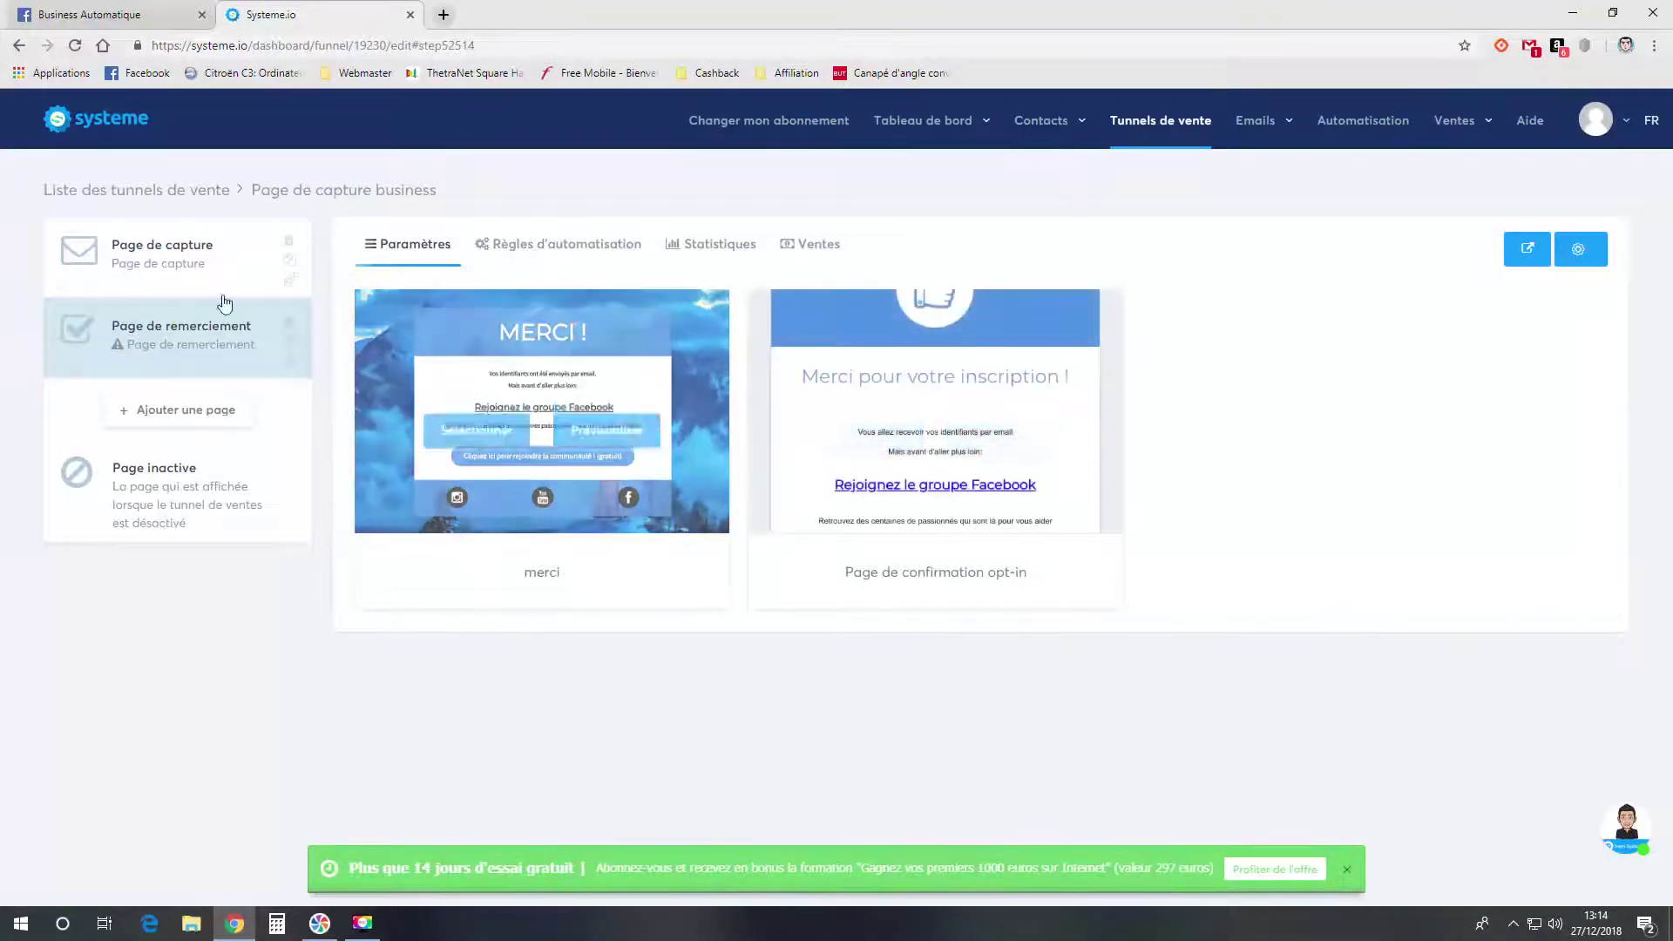
click(200, 270)
click(1579, 393)
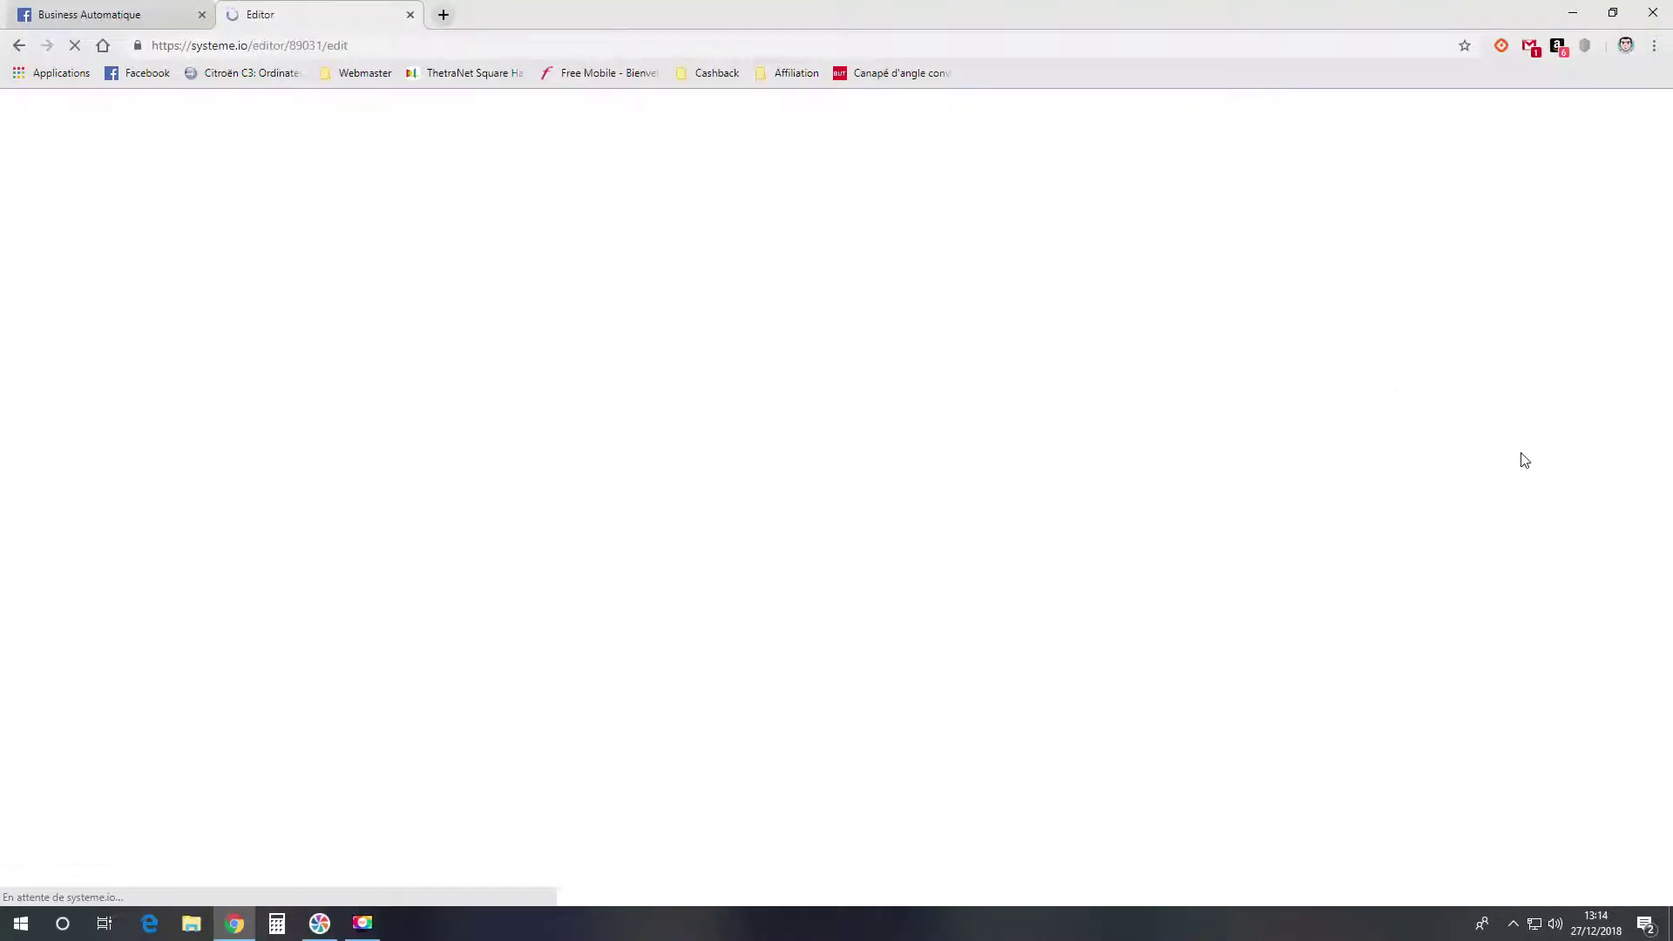
scroll(810, 410, down, 1)
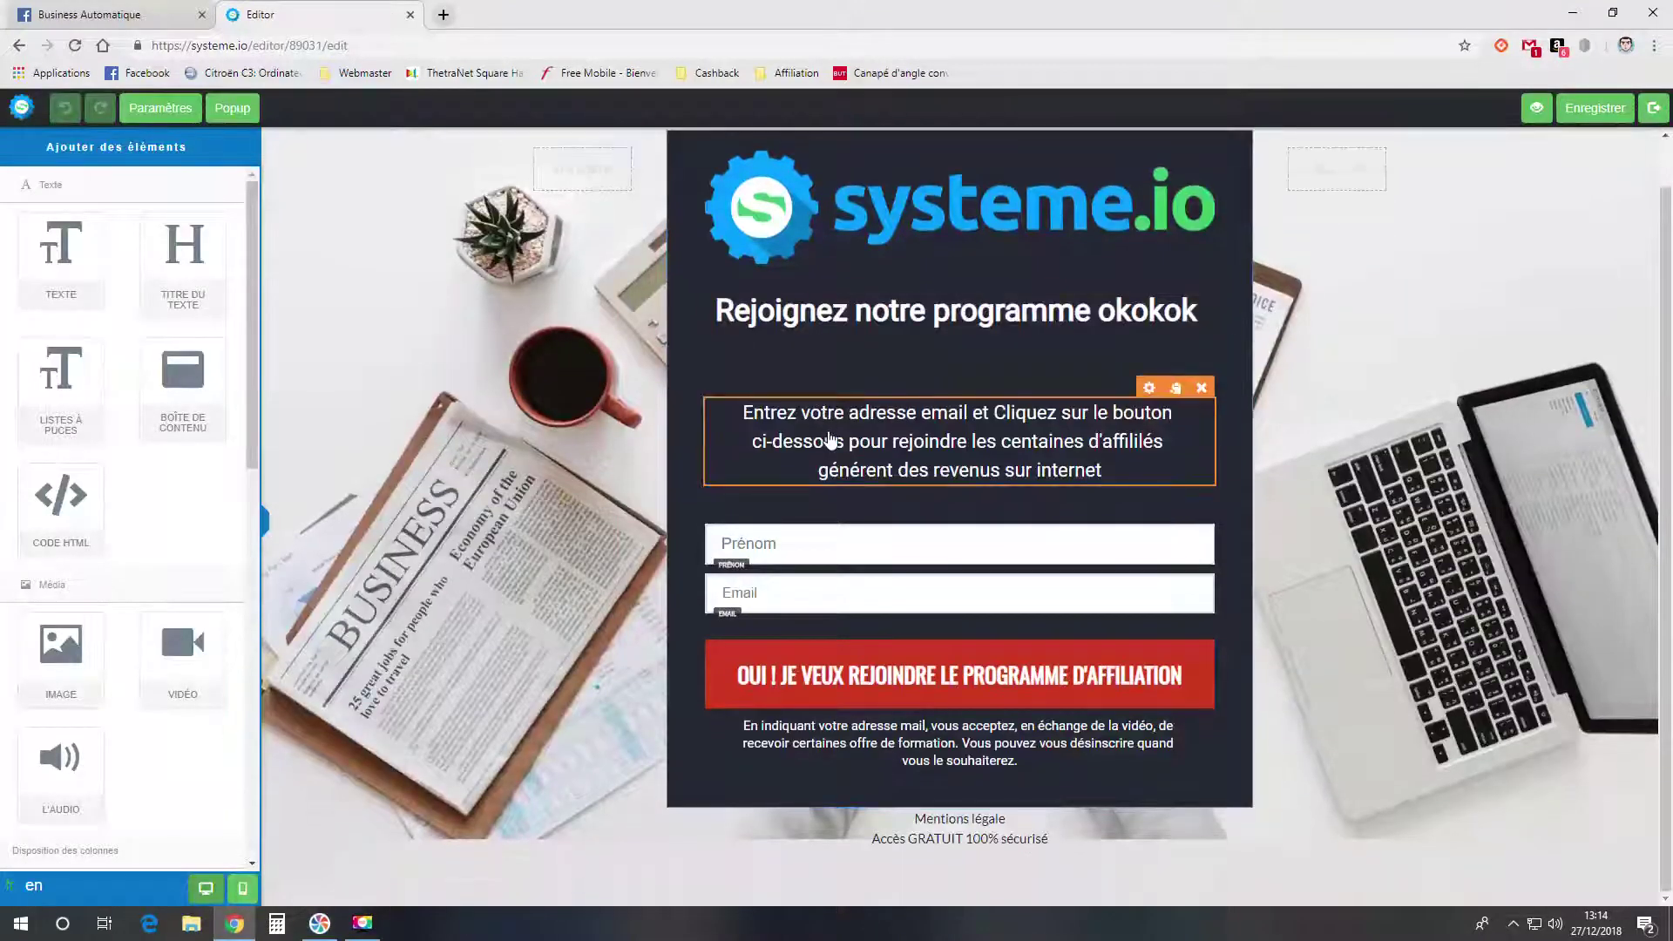
click(972, 820)
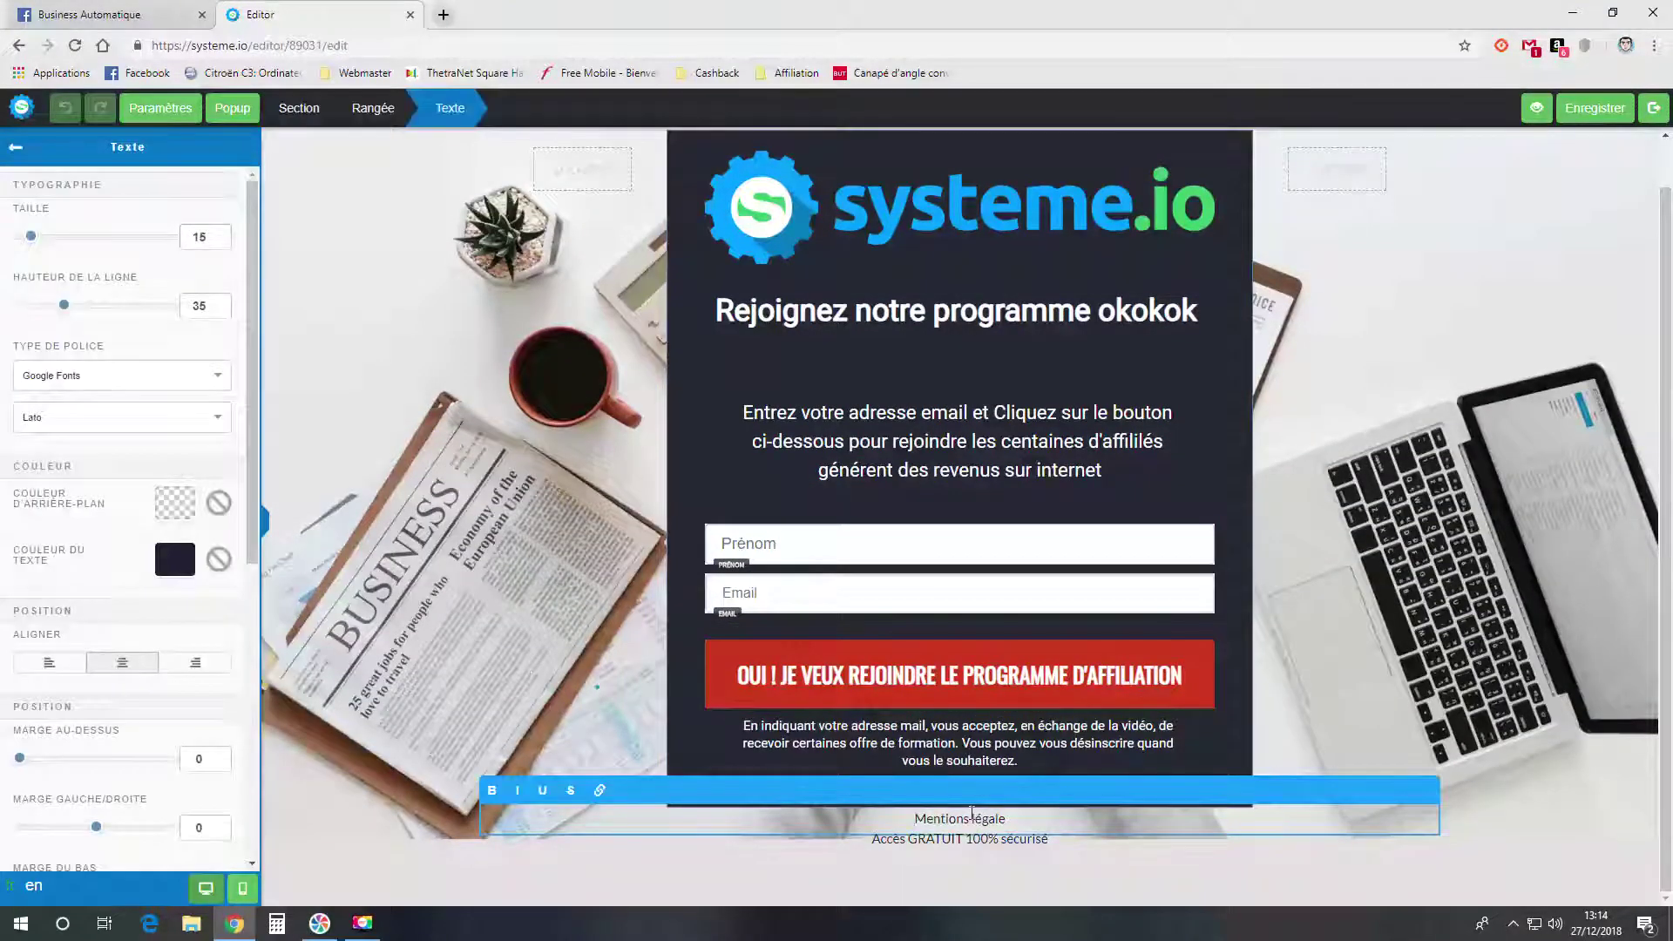
- Change the capture page's meta title in page settings to 'page blabla'
click(1442, 710)
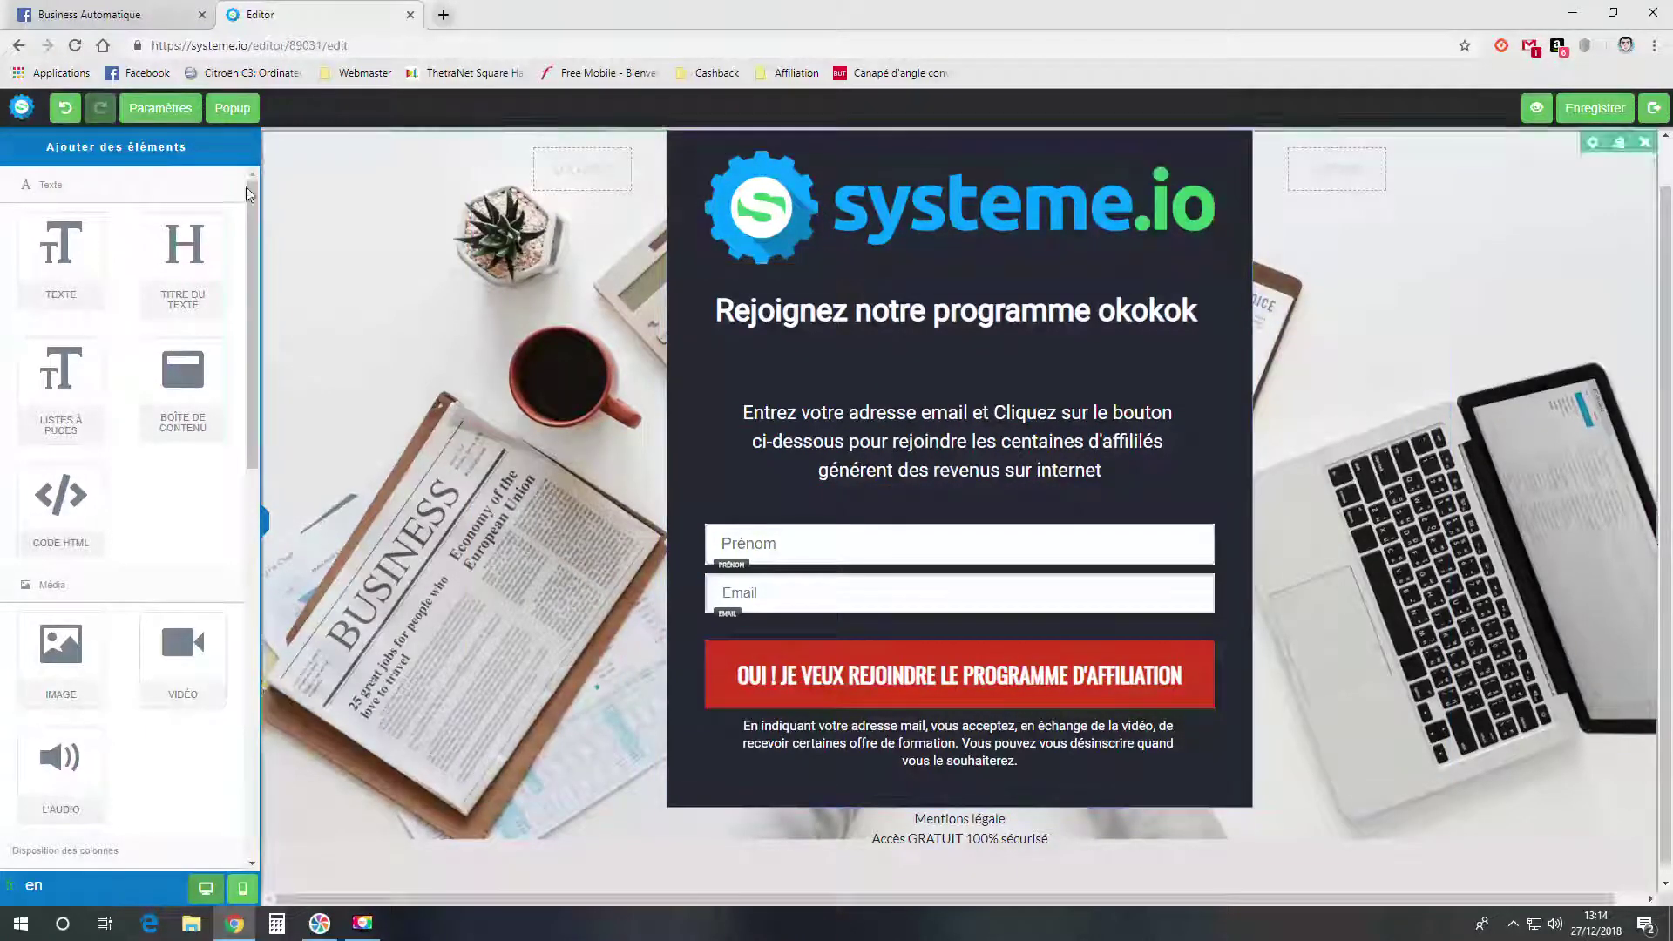
click(164, 112)
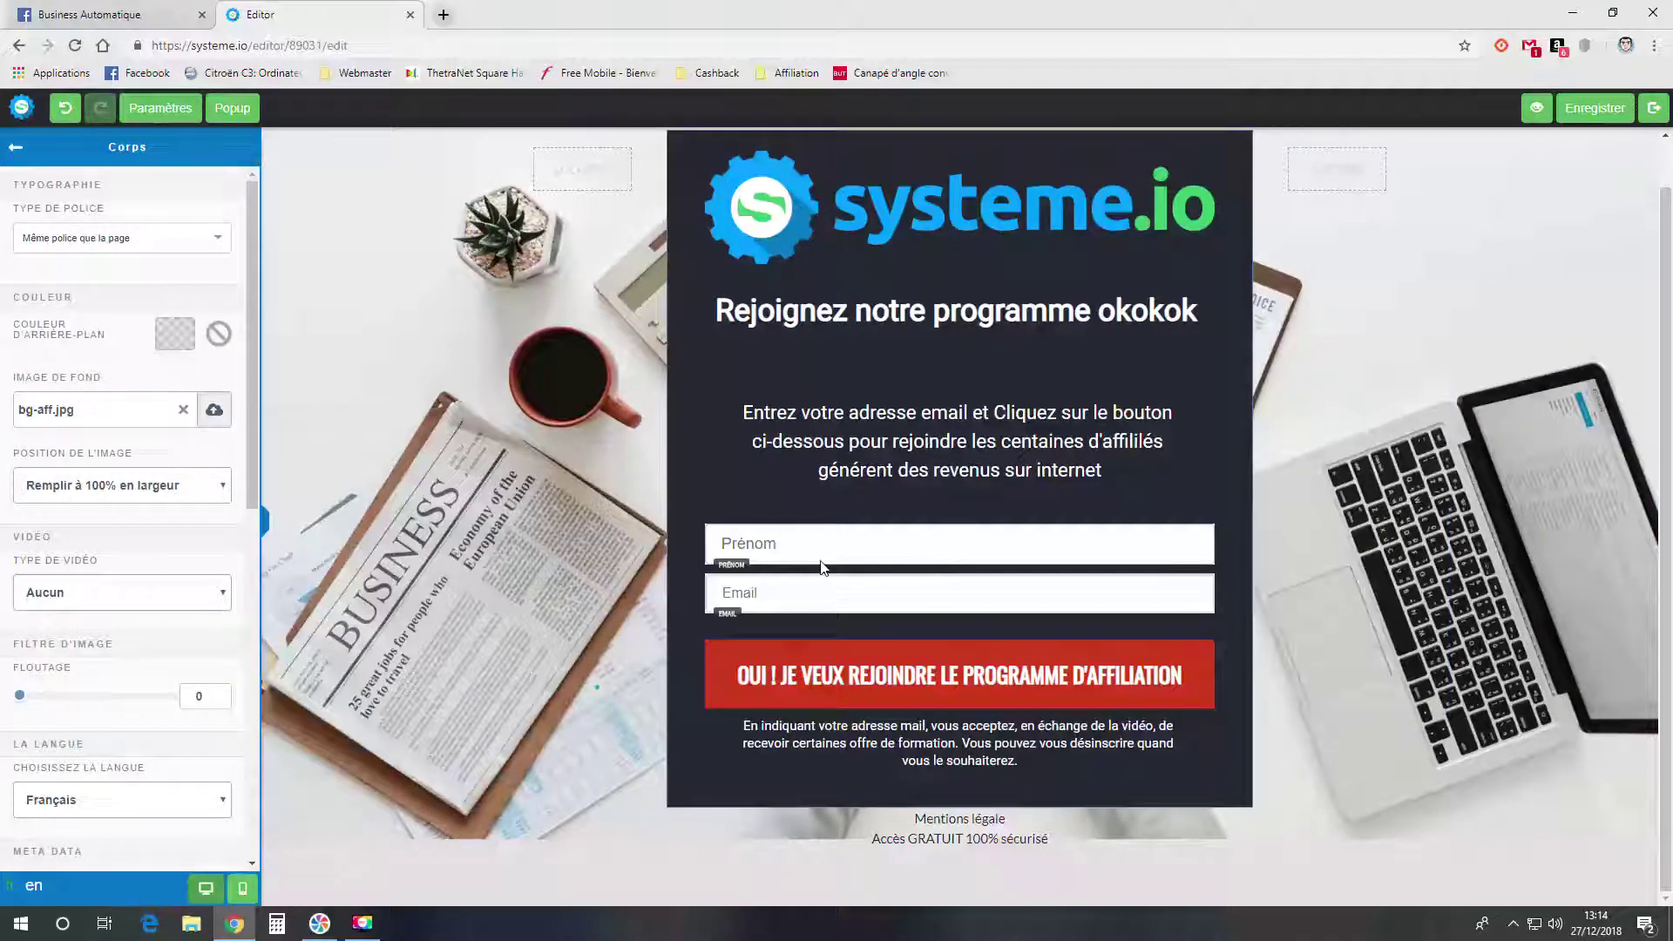
scroll(135, 396, down, 6)
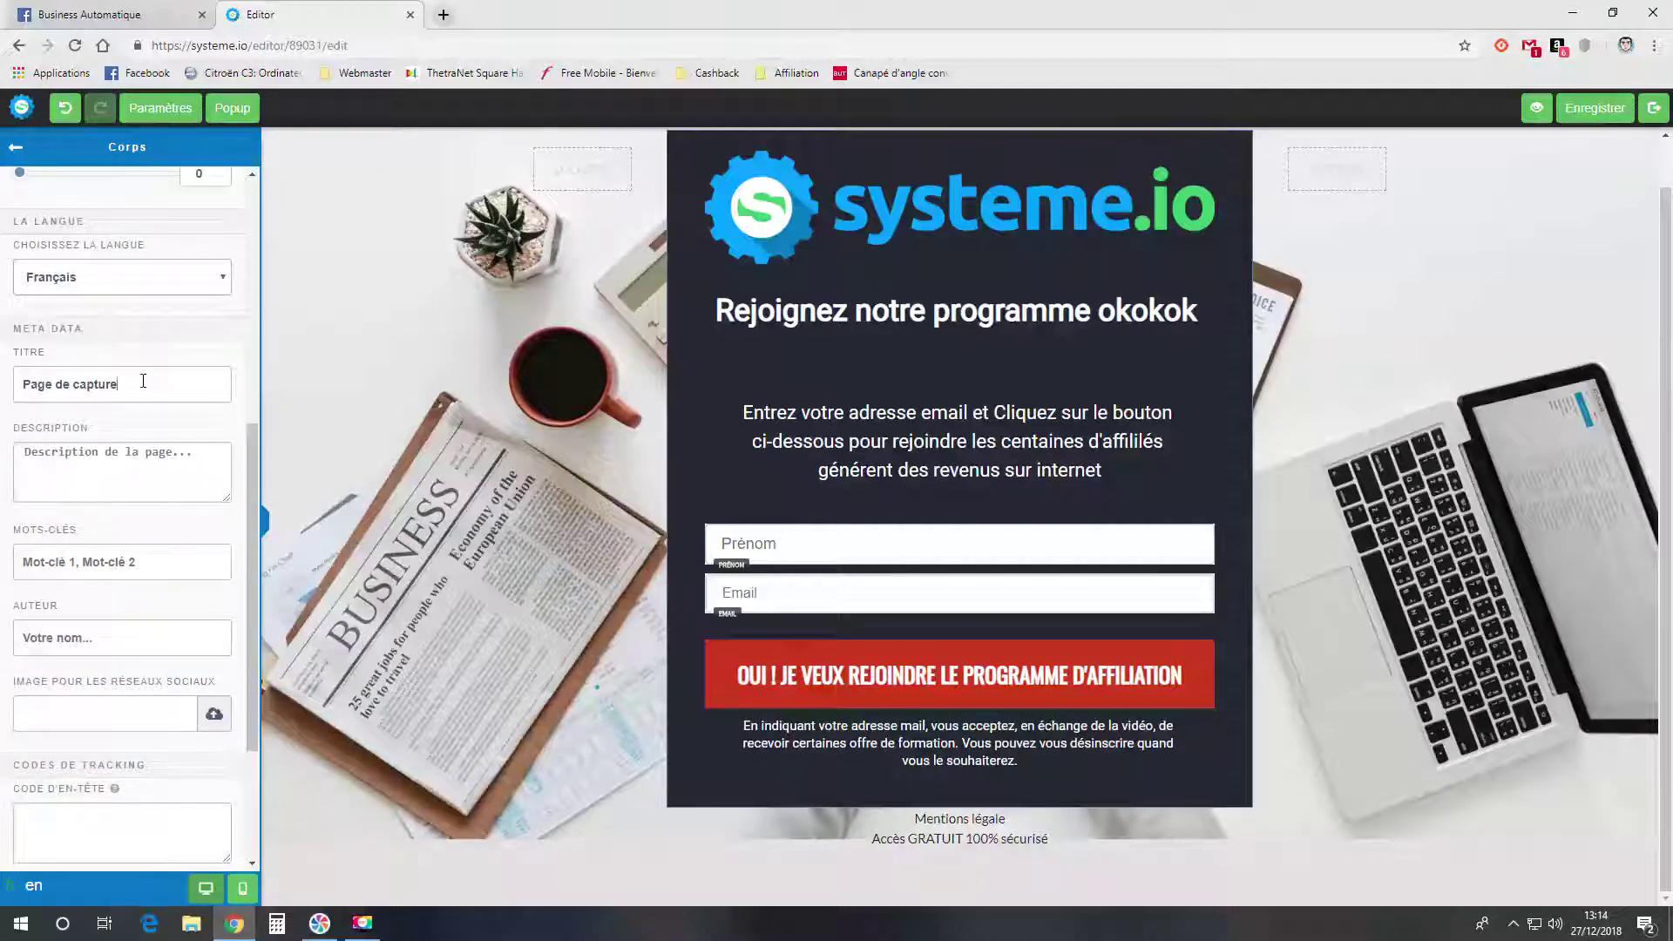
drag(143, 381, 13, 387)
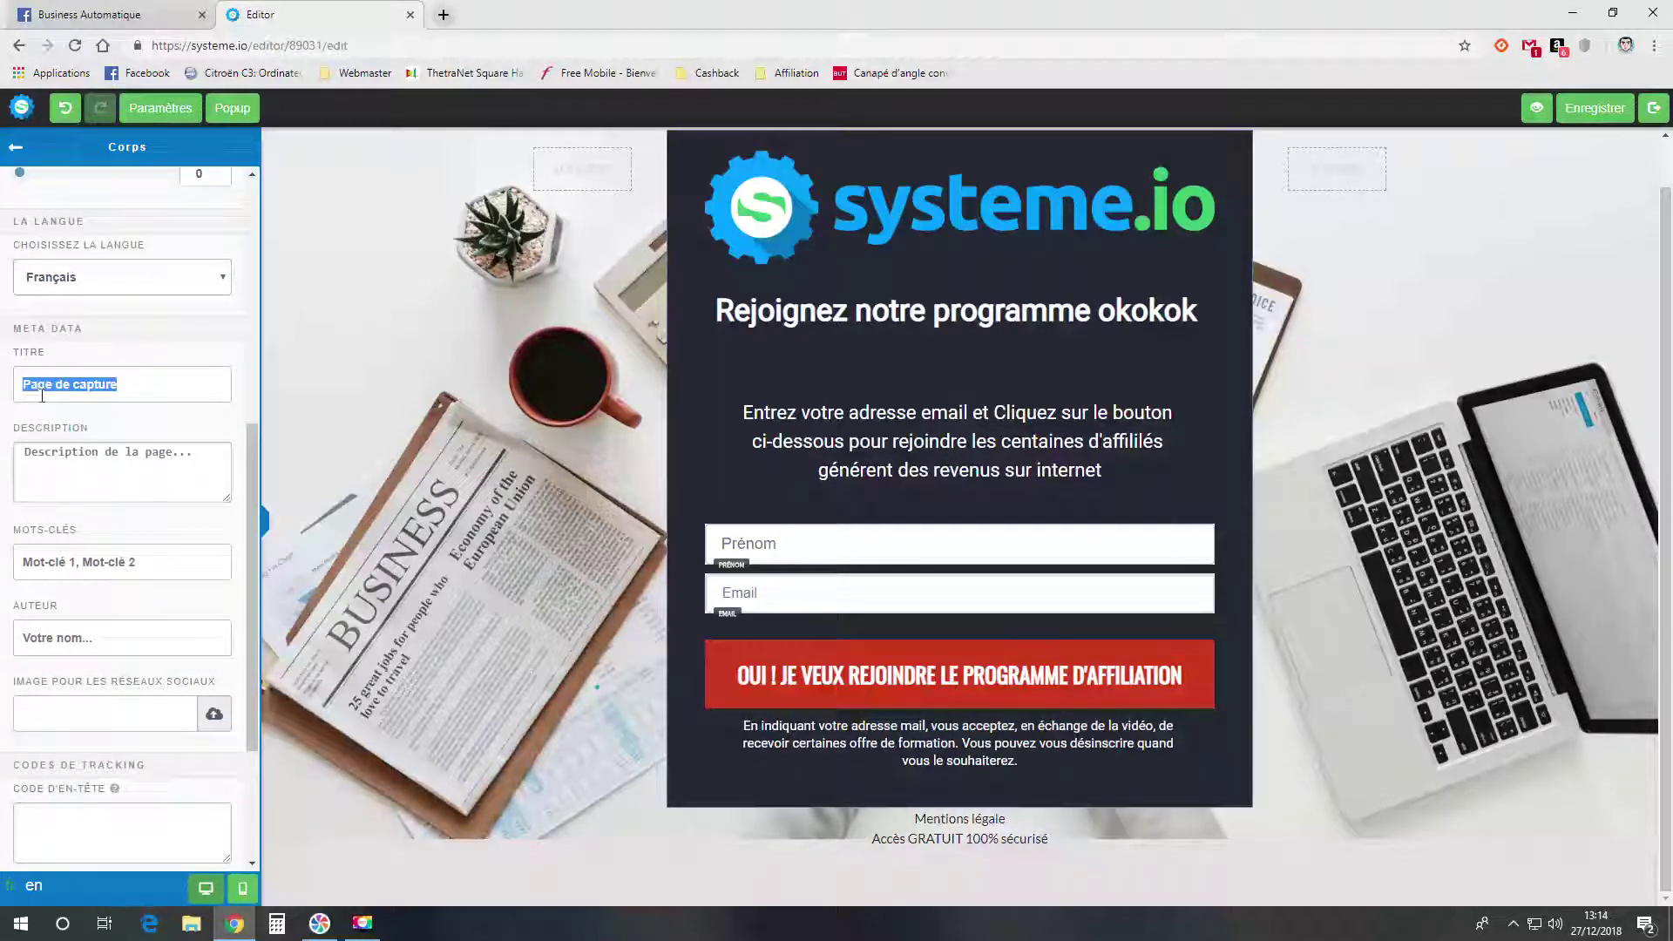
text(page b)
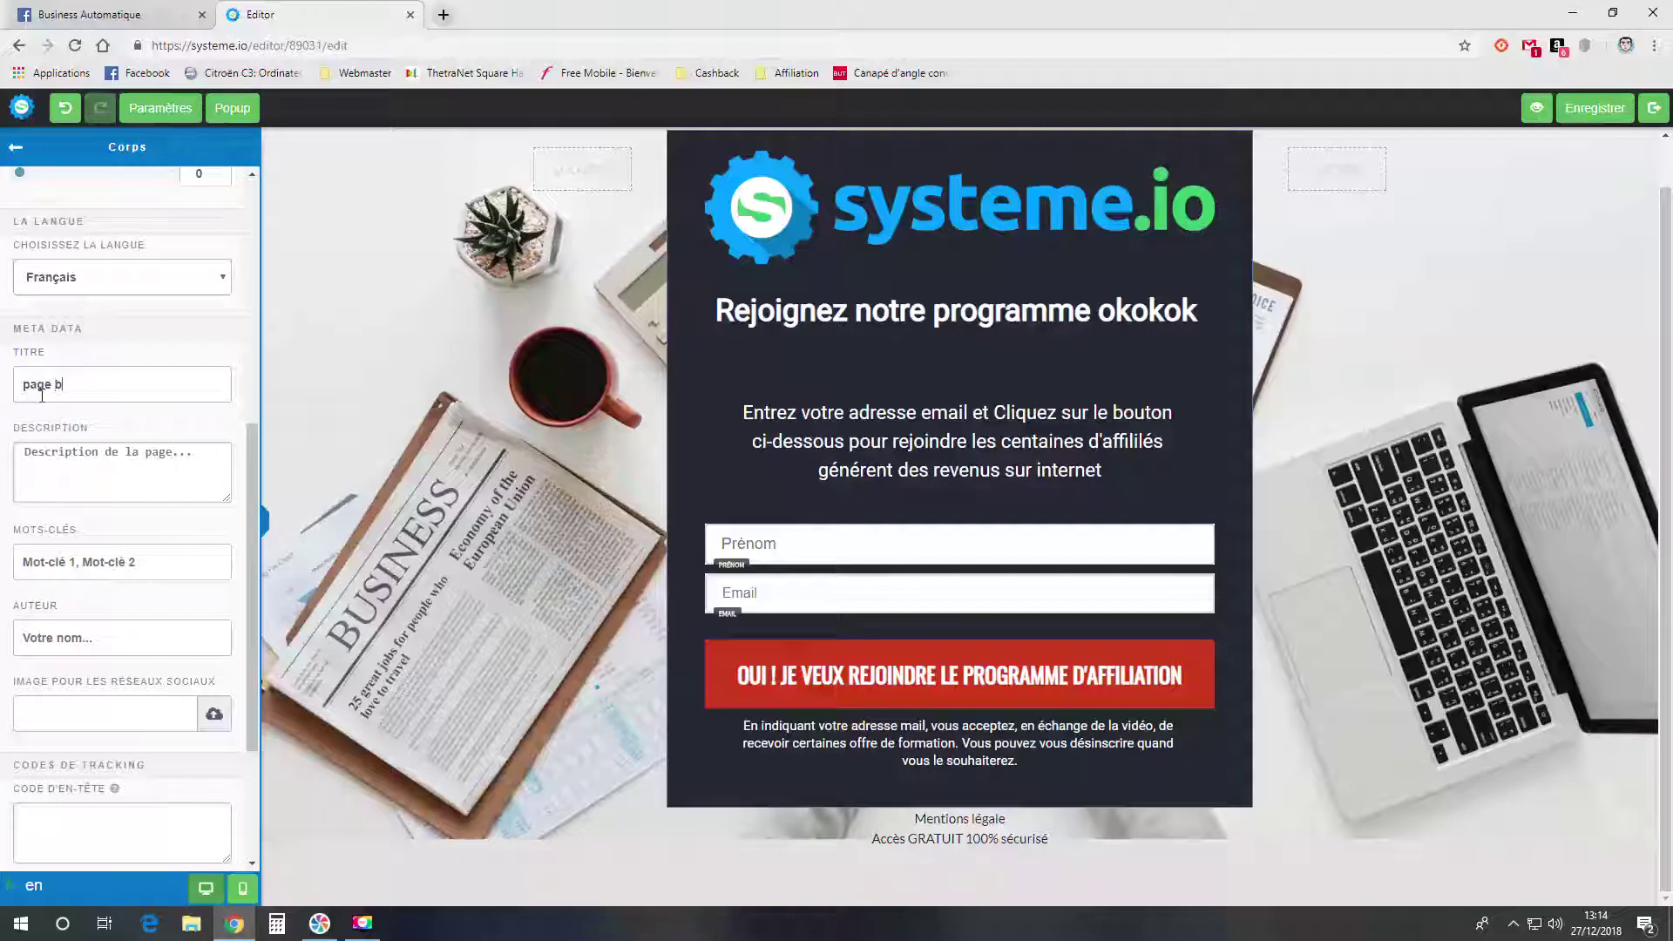
text(labla)
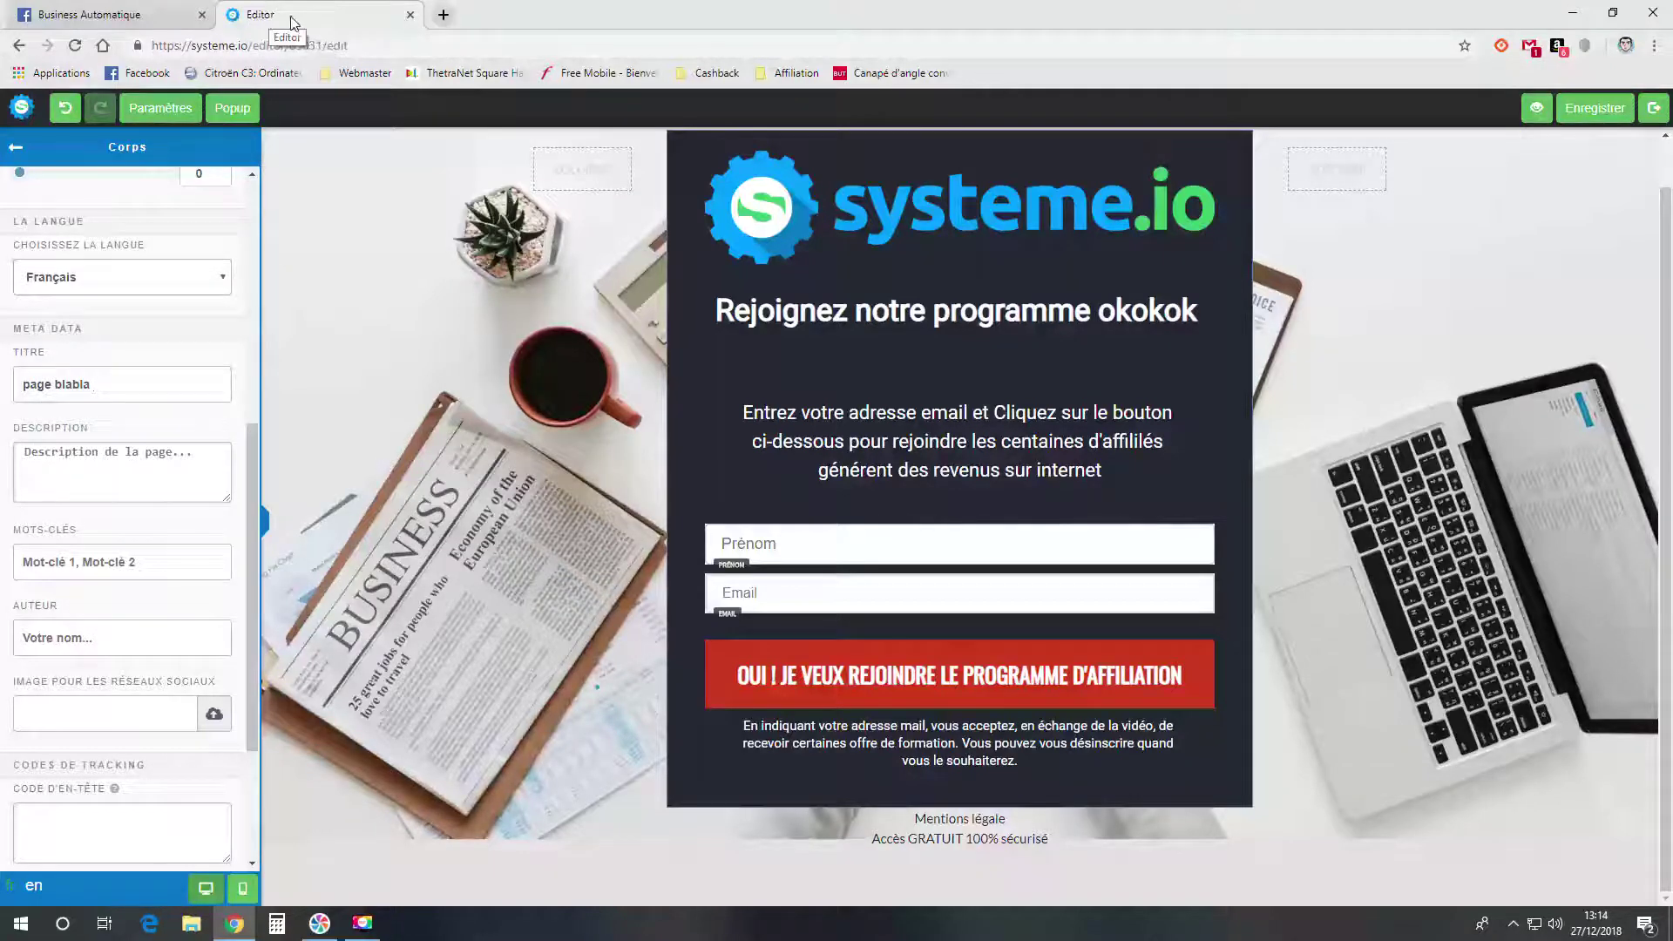
click(102, 465)
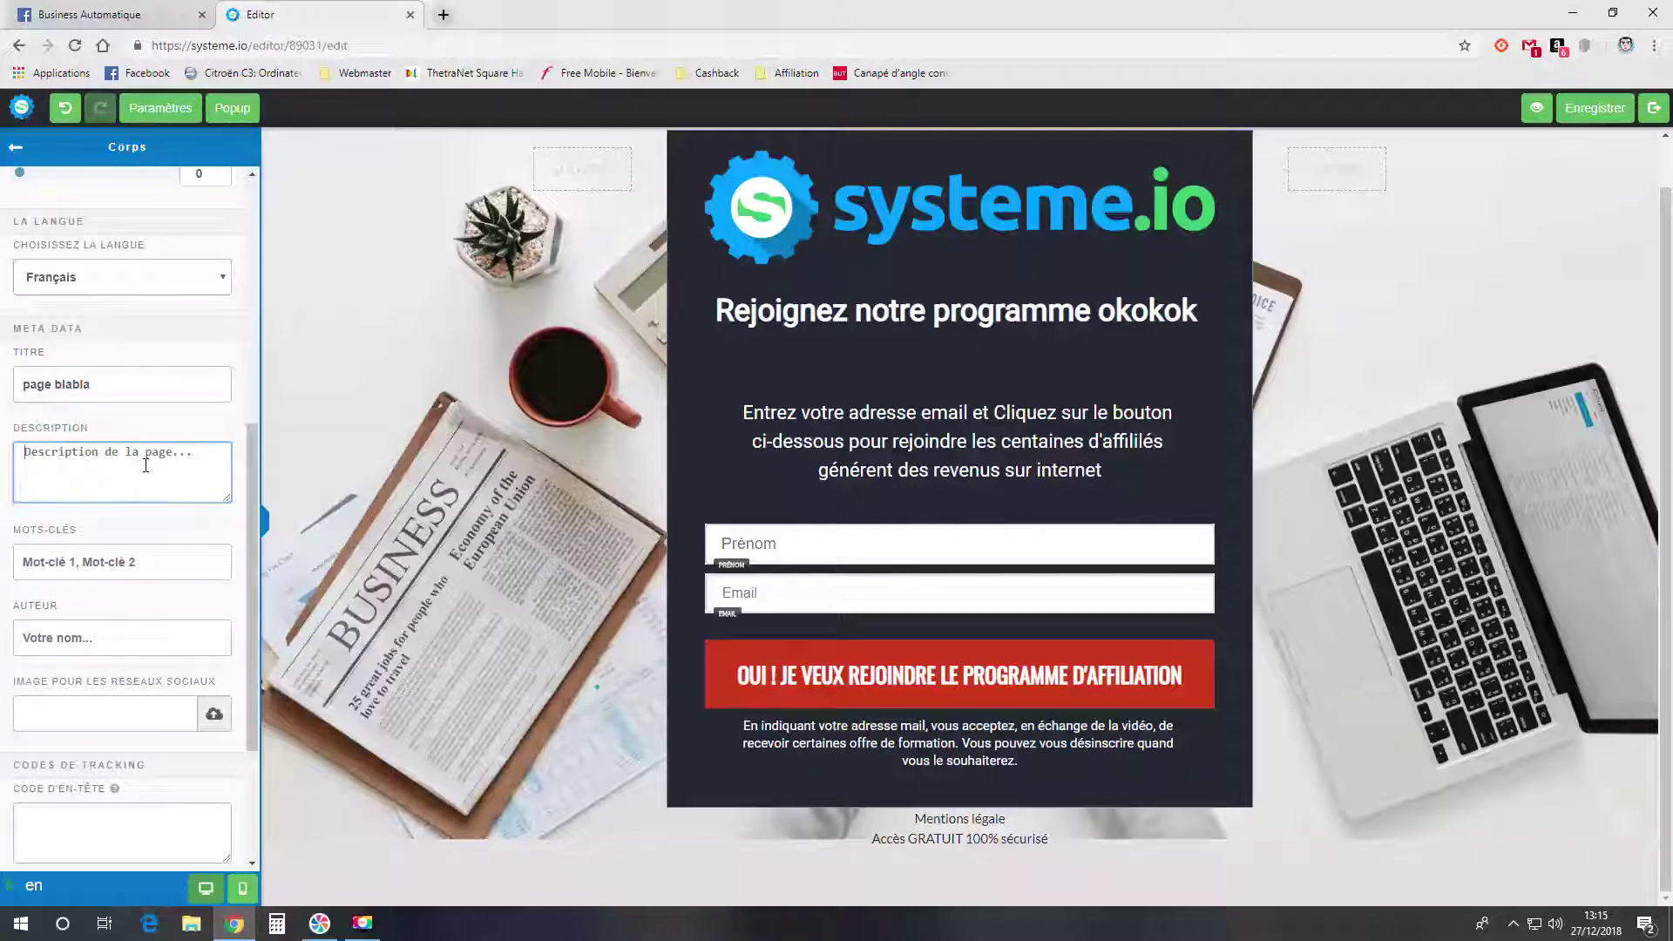
- Fill in the page author's name and insert man.png from the library as the social-sharing image
click(140, 555)
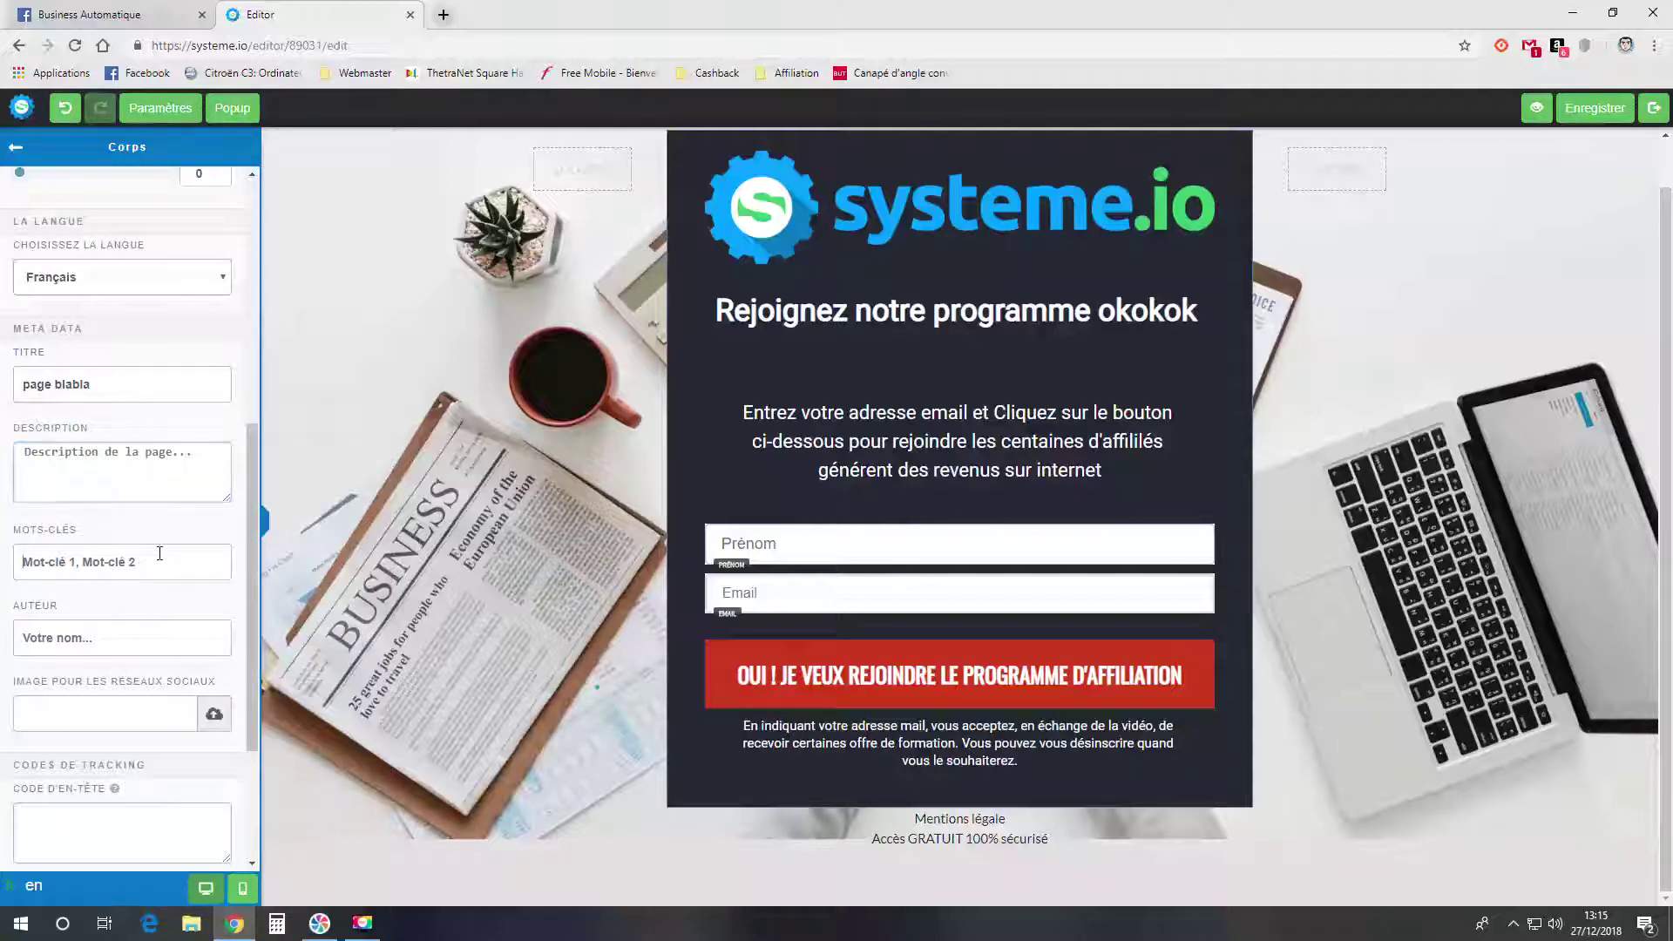
click(148, 637)
text(Jérémy)
click(214, 713)
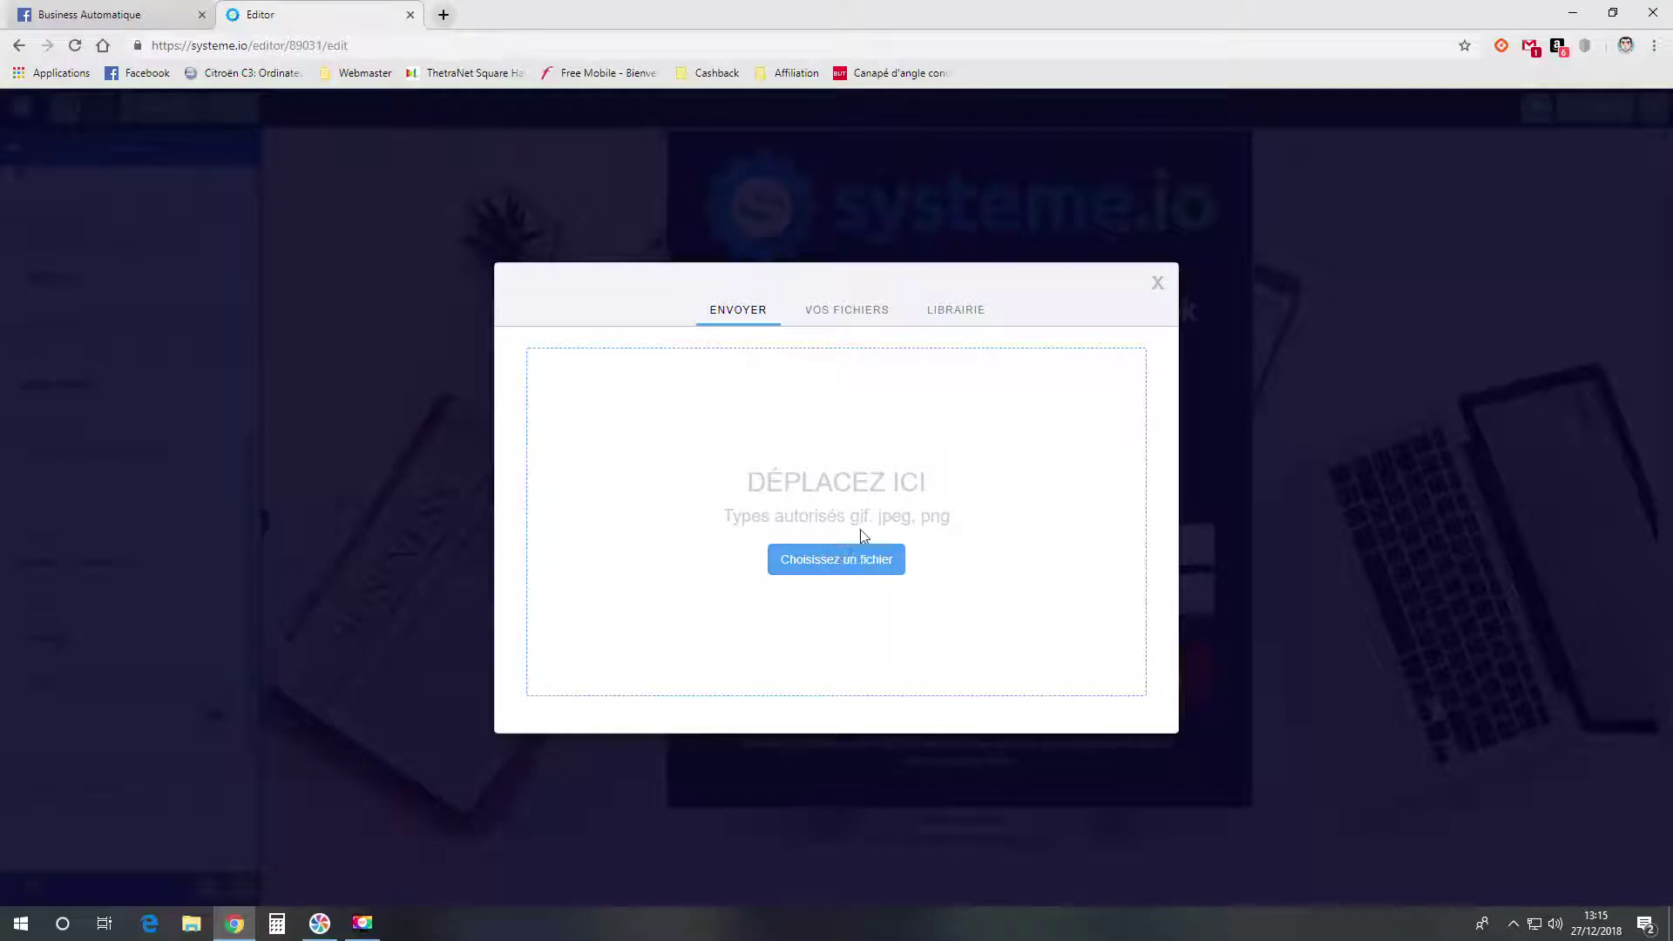
click(958, 315)
scroll(811, 439, down, 5)
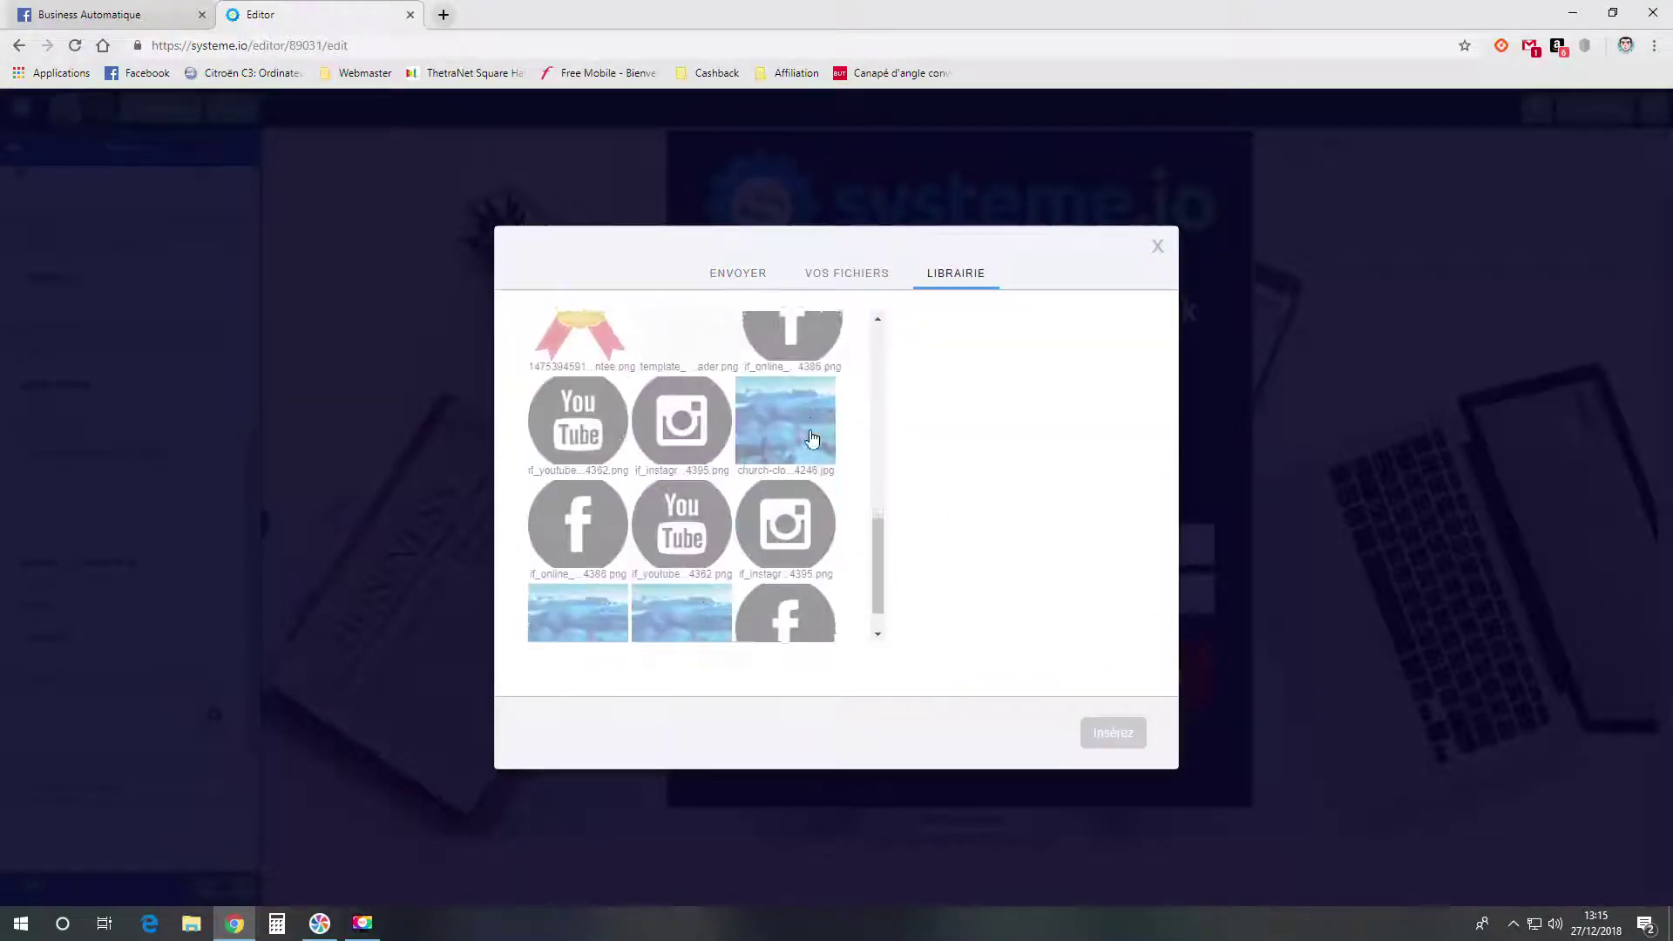
scroll(679, 488, up, 6)
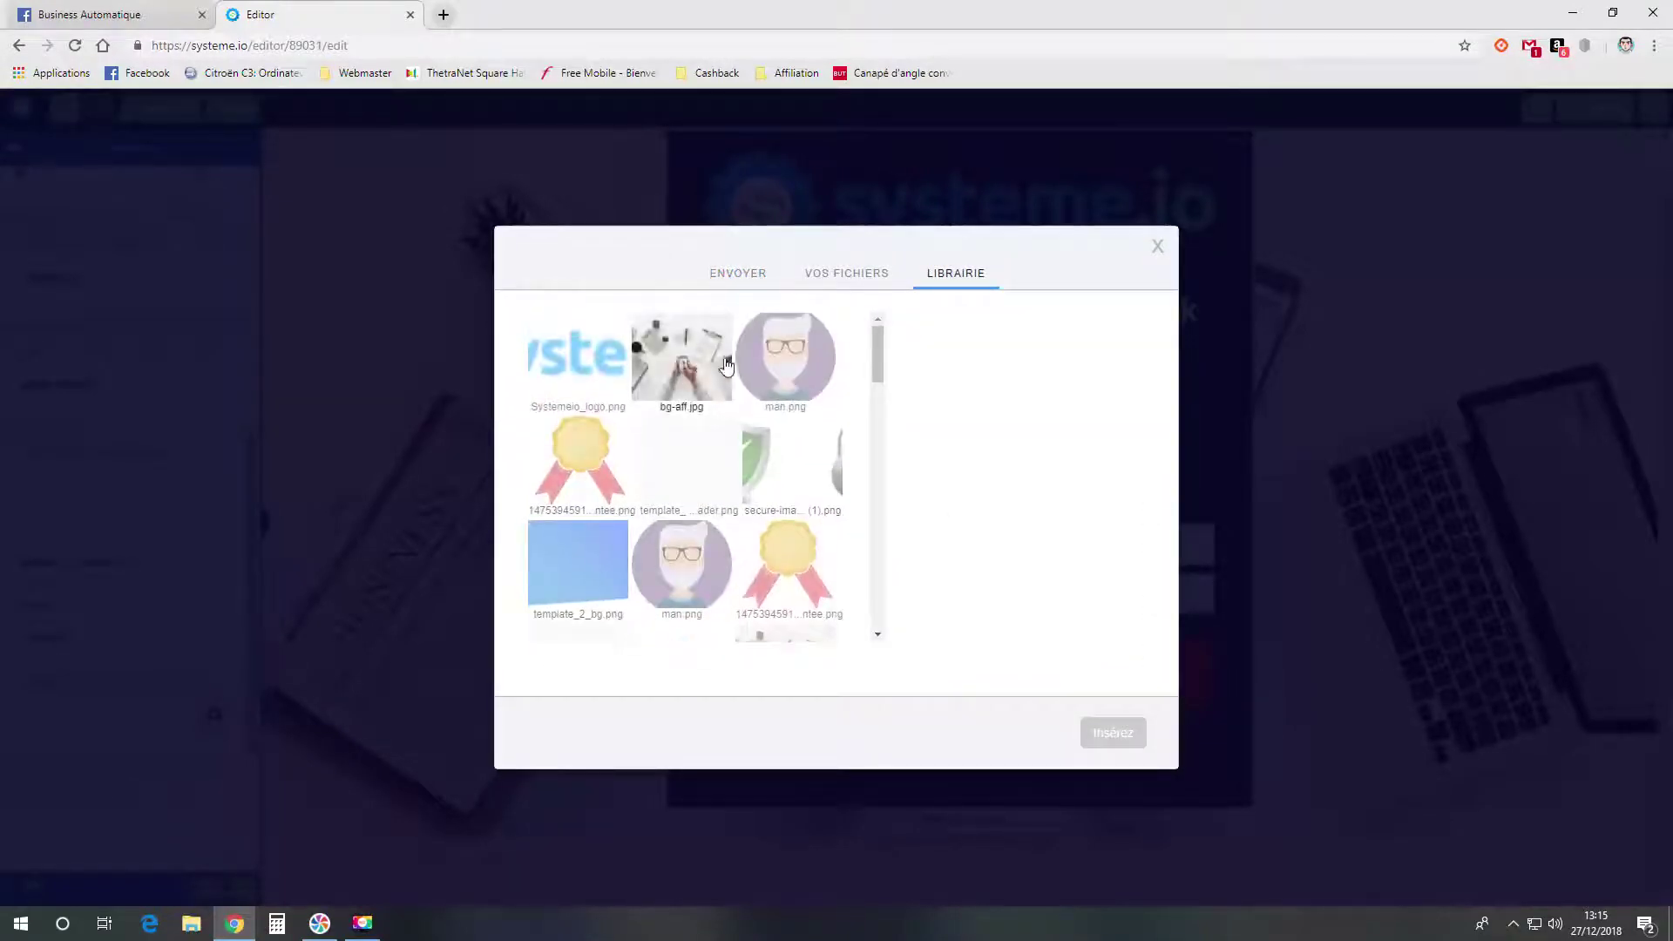
click(785, 357)
click(1130, 739)
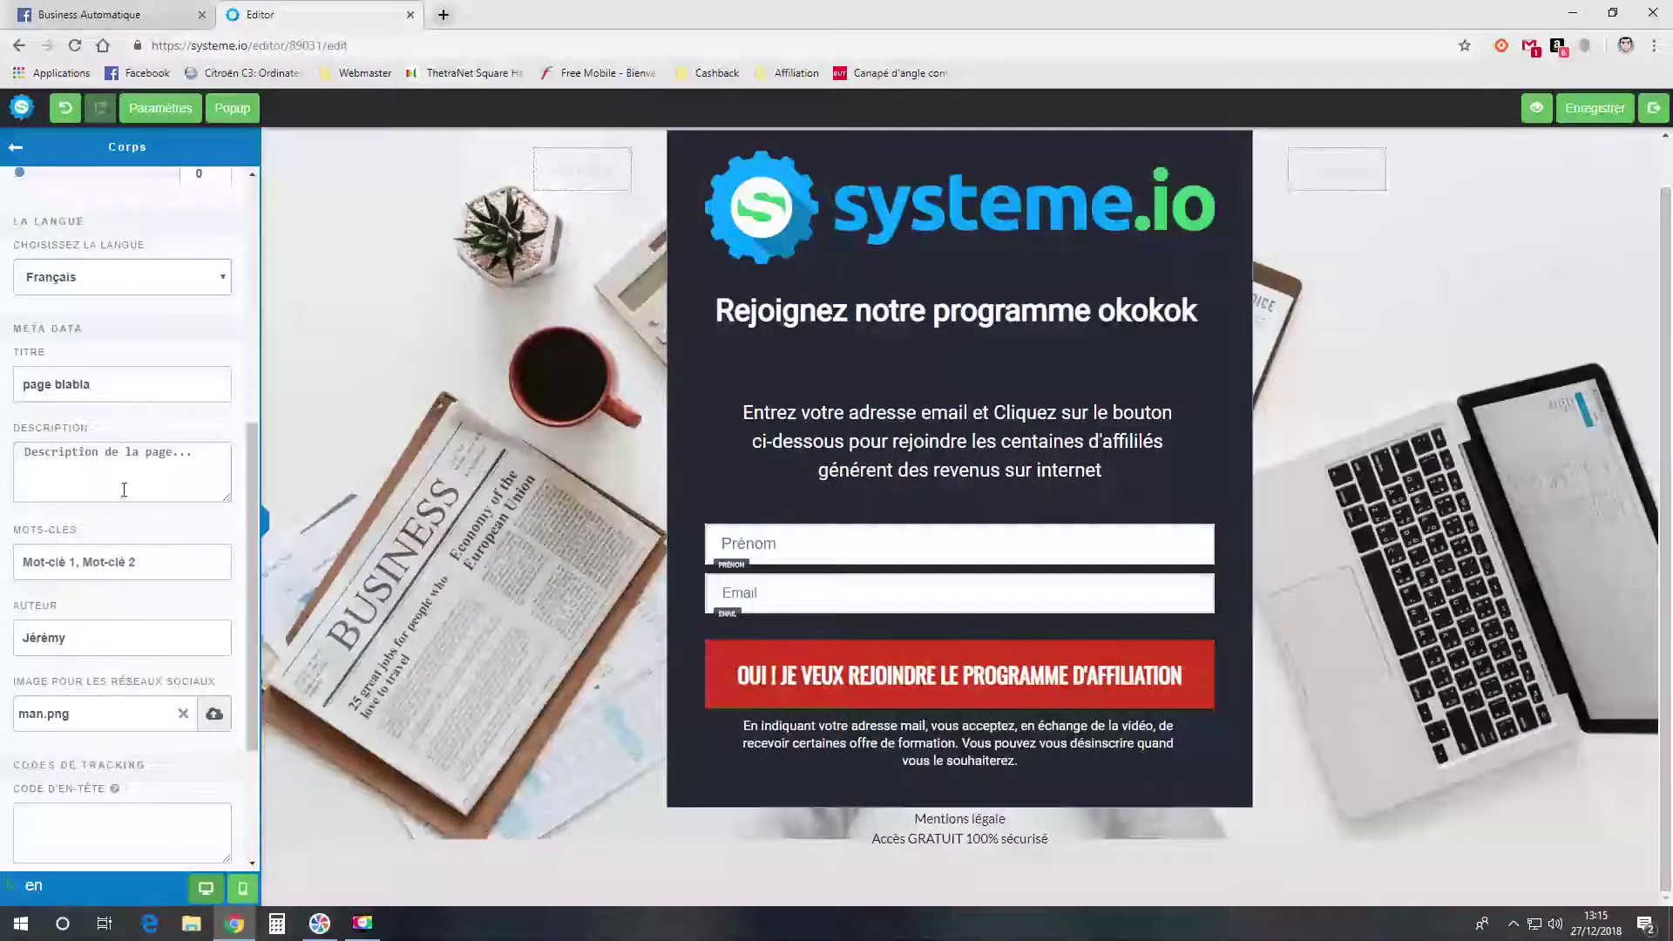
- Keep search engine visibility on Montrer and save the page settings
scroll(122, 488, up, 6)
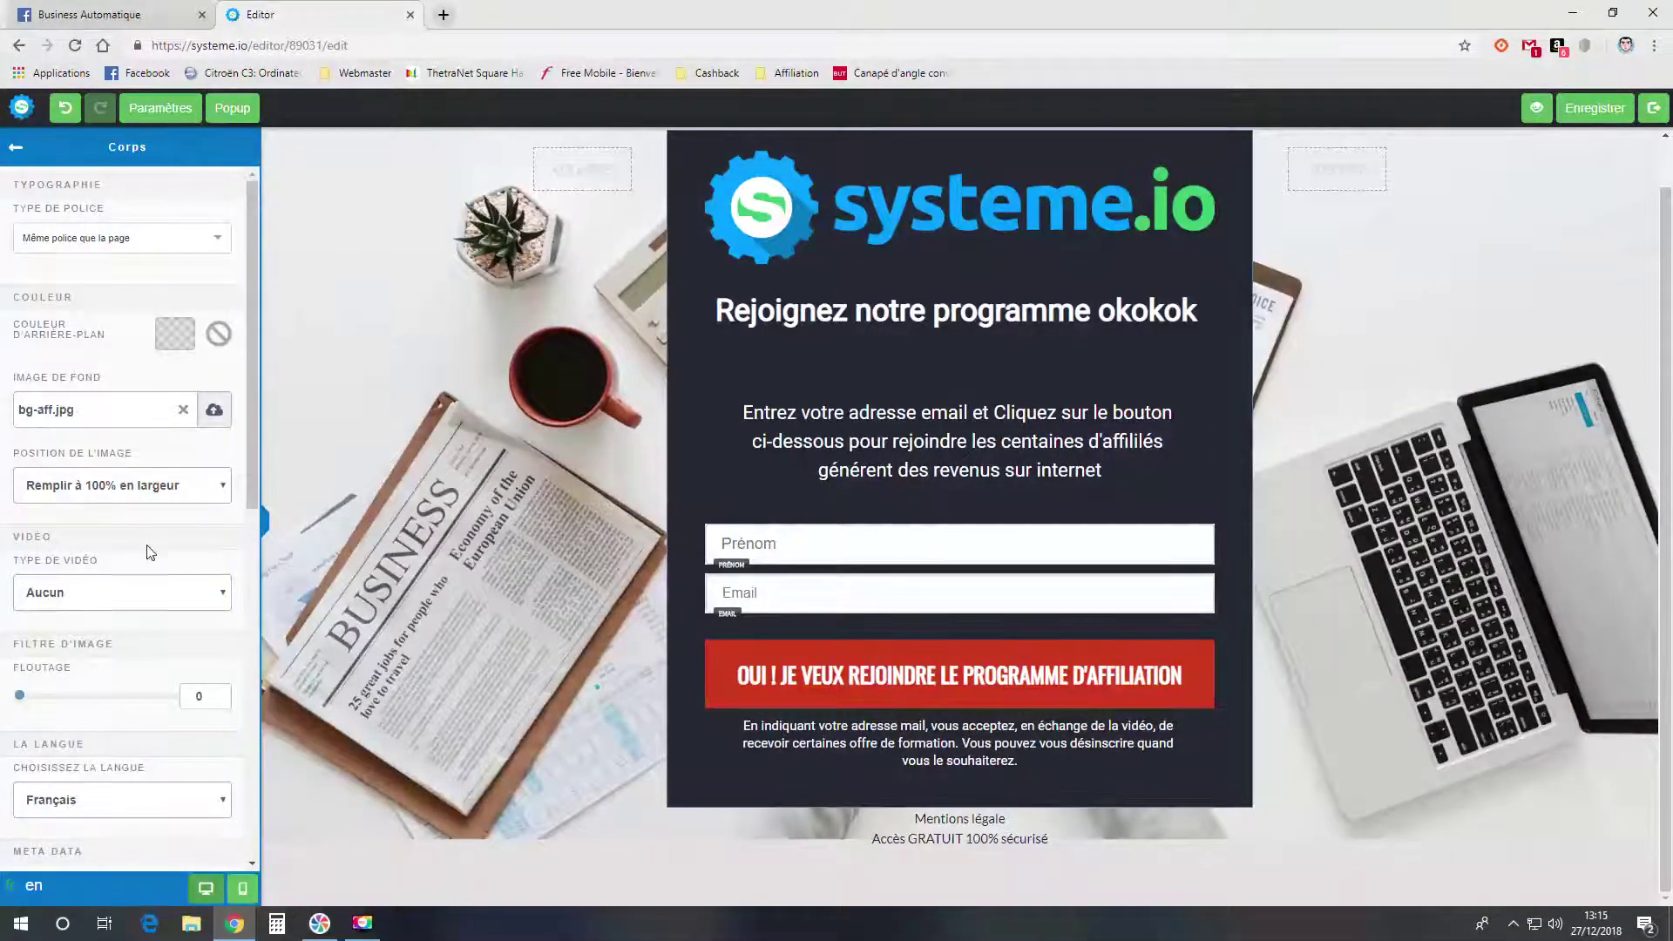
scroll(150, 553, down, 5)
scroll(160, 546, down, 2)
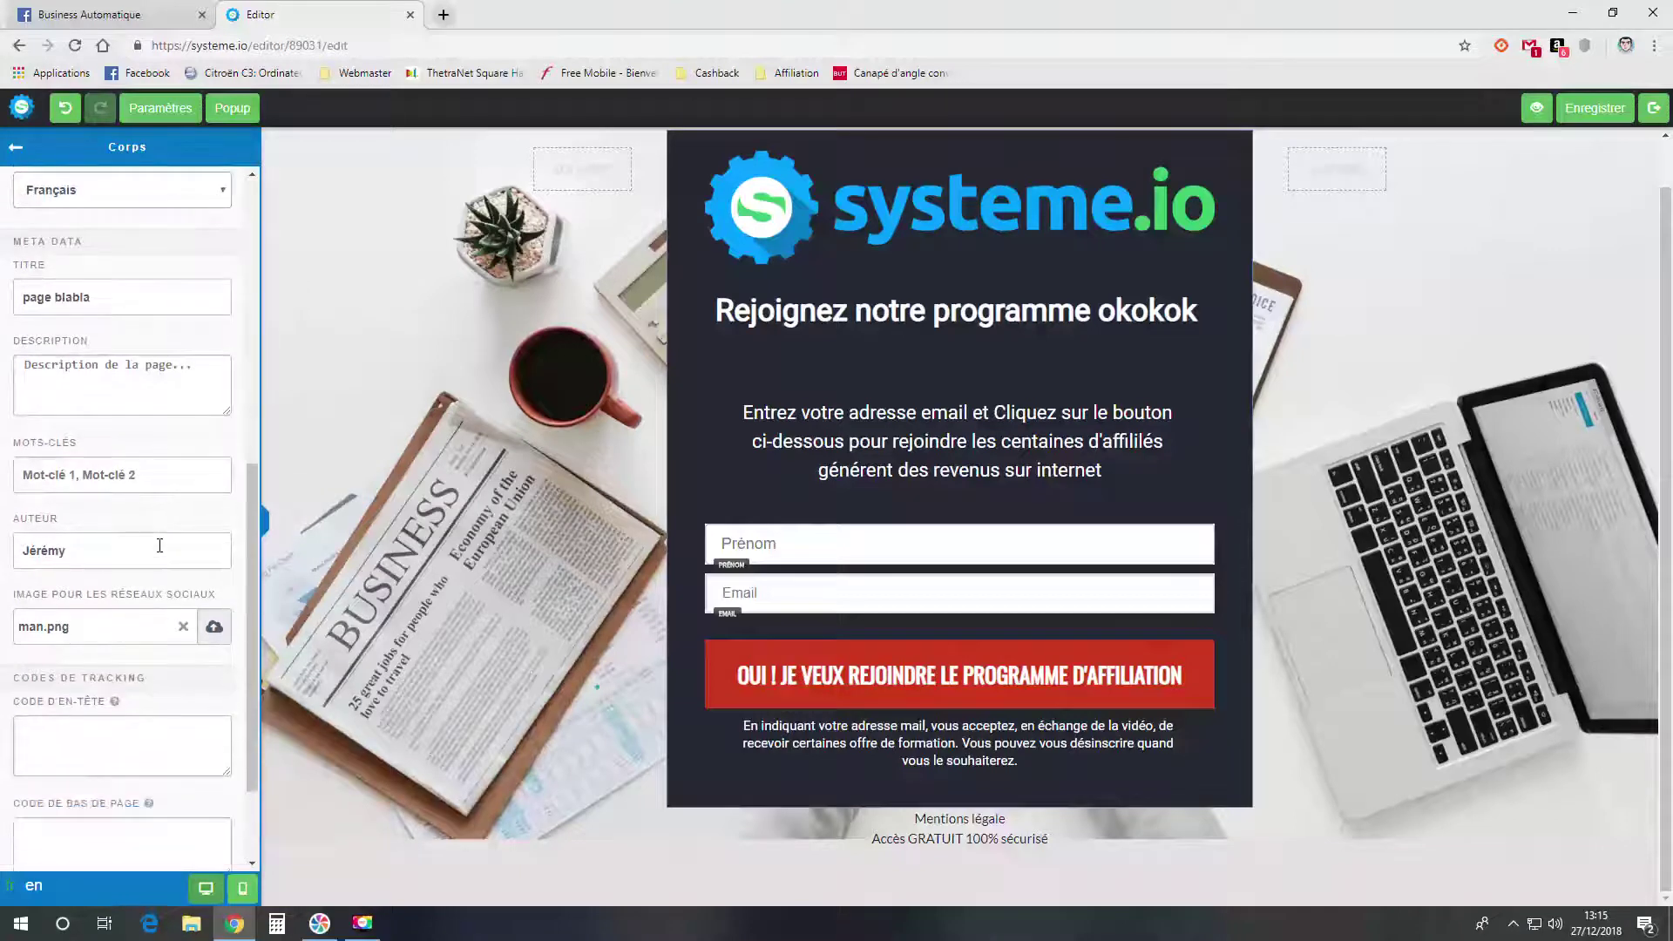
scroll(160, 546, down, 2)
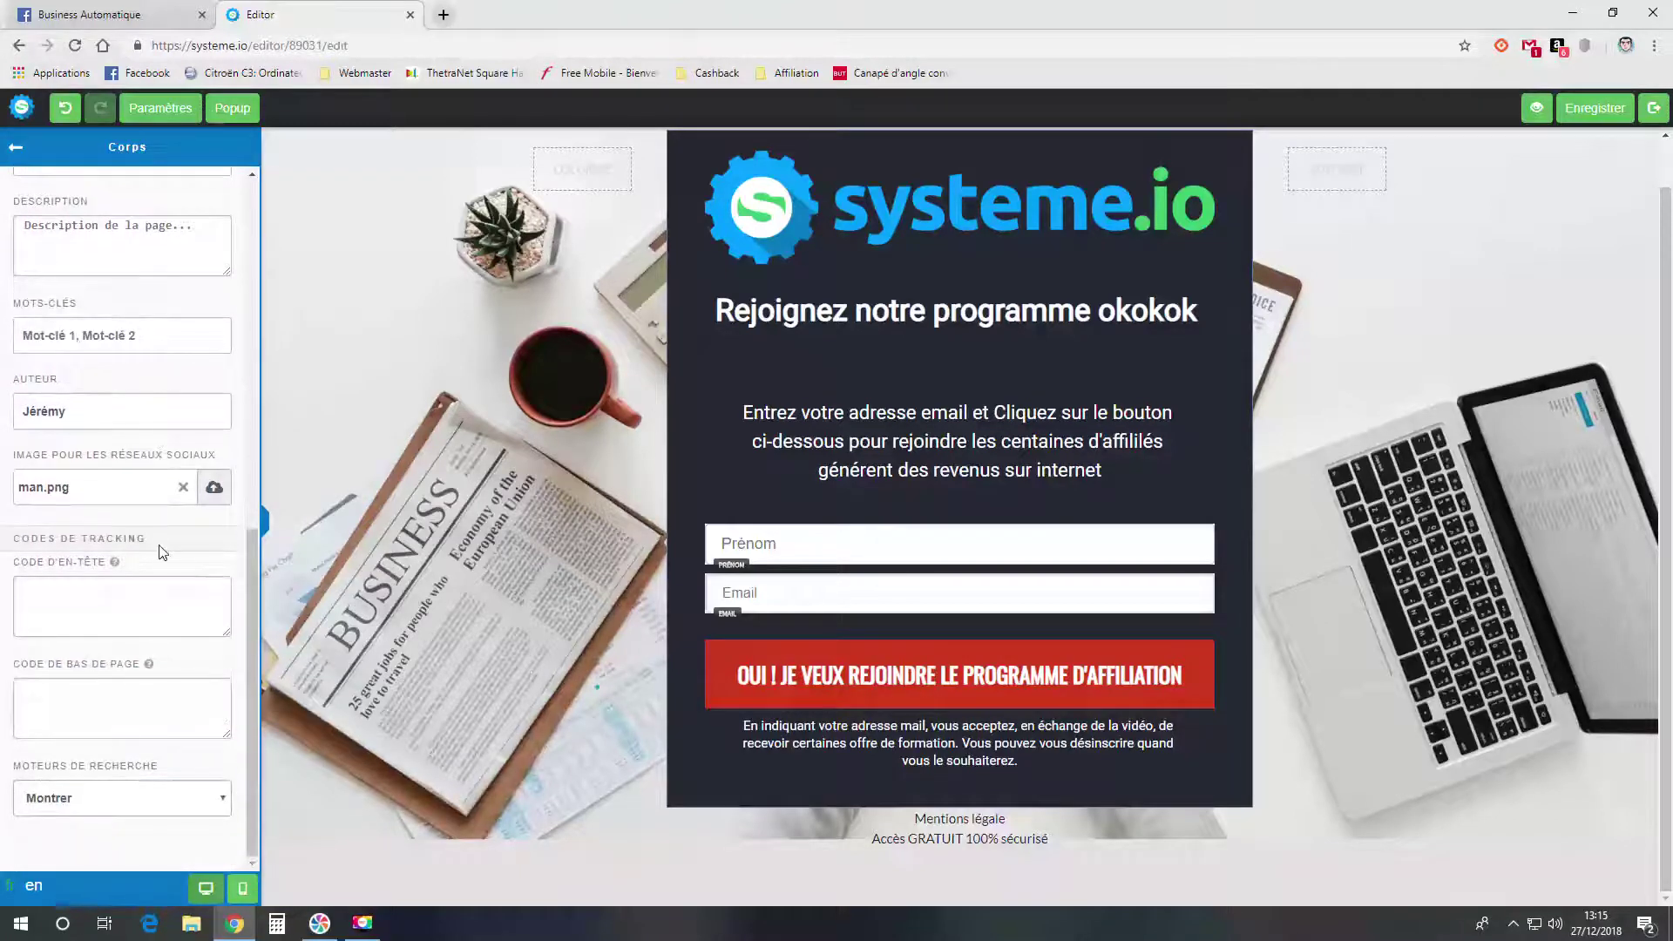
click(143, 800)
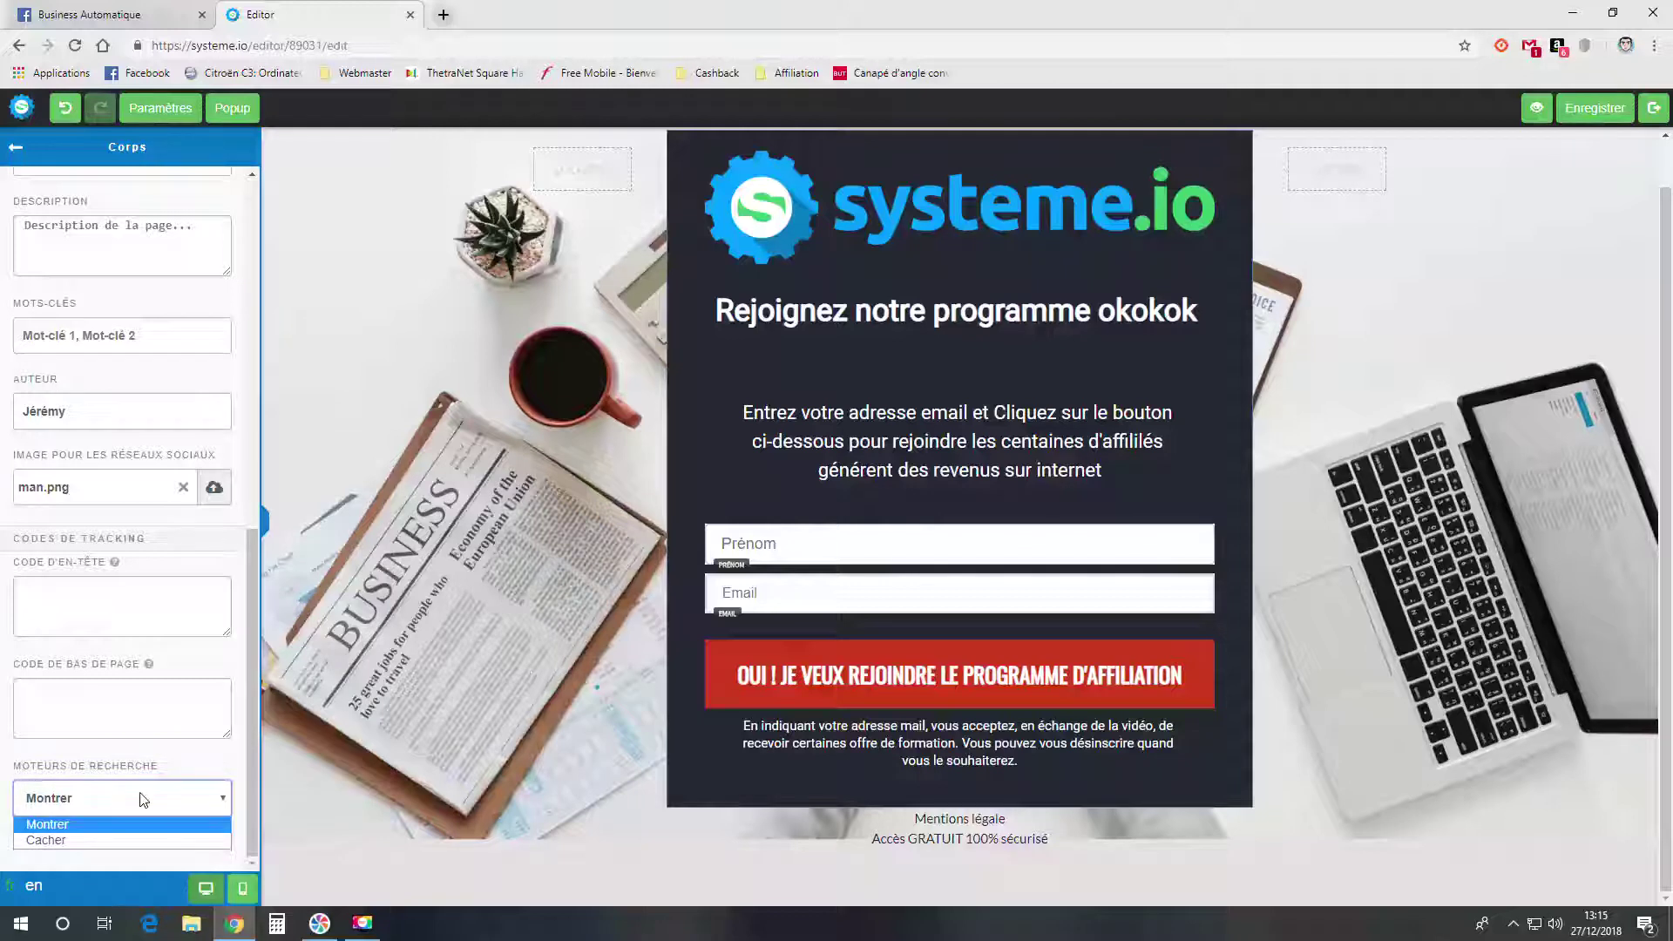
click(144, 800)
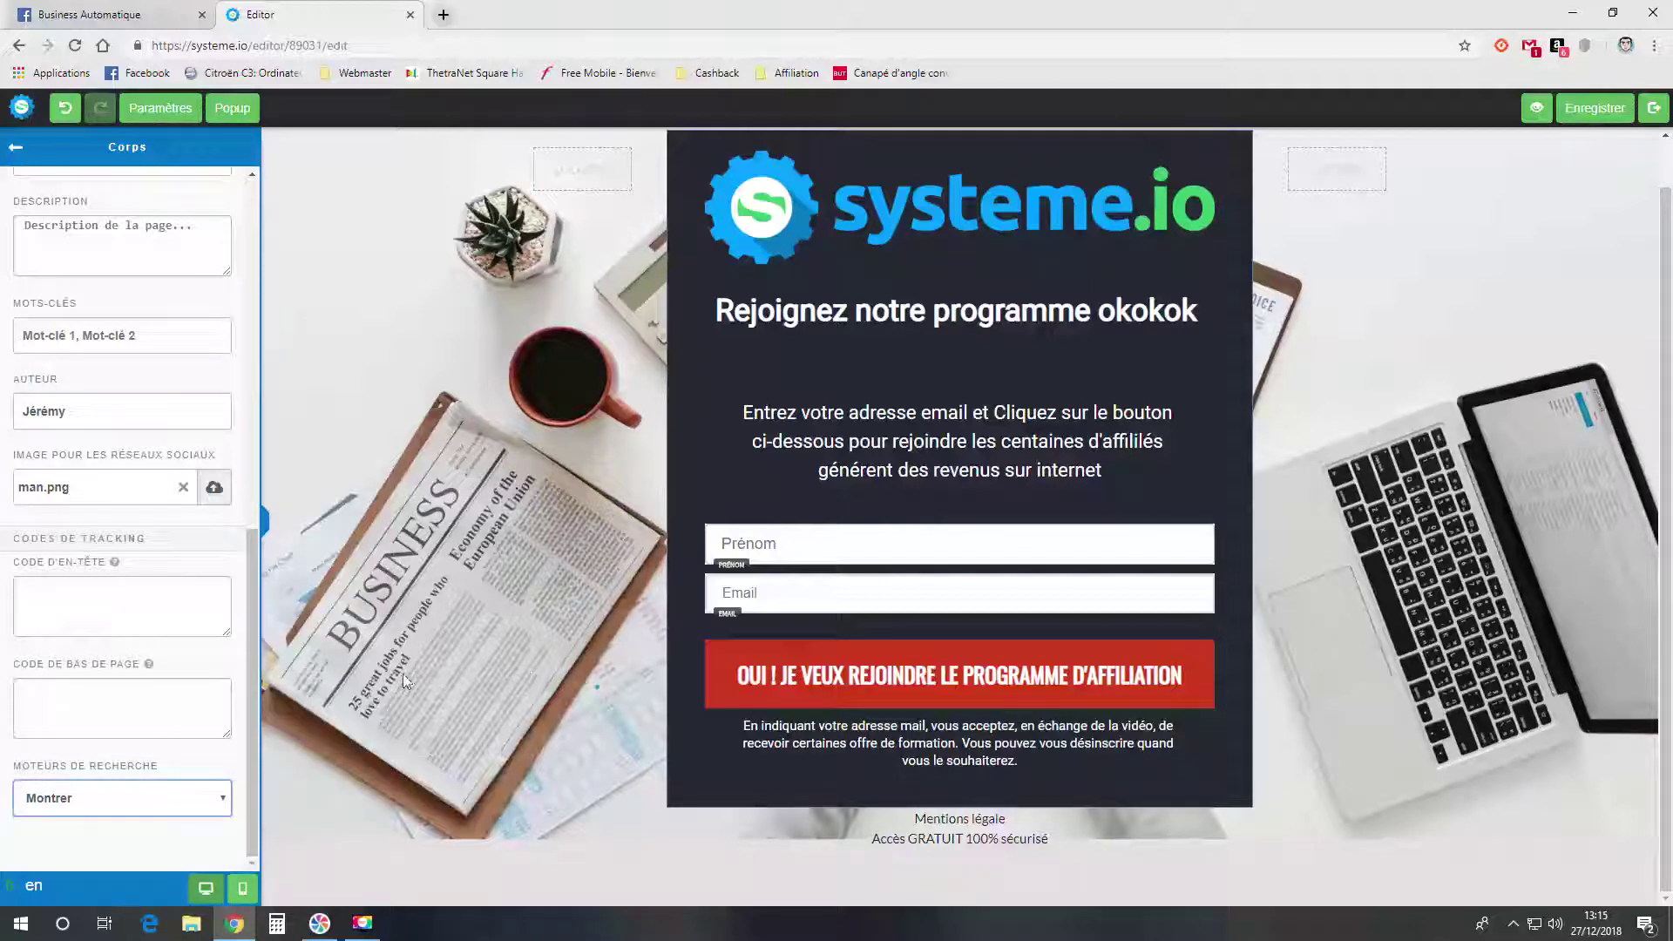
click(33, 887)
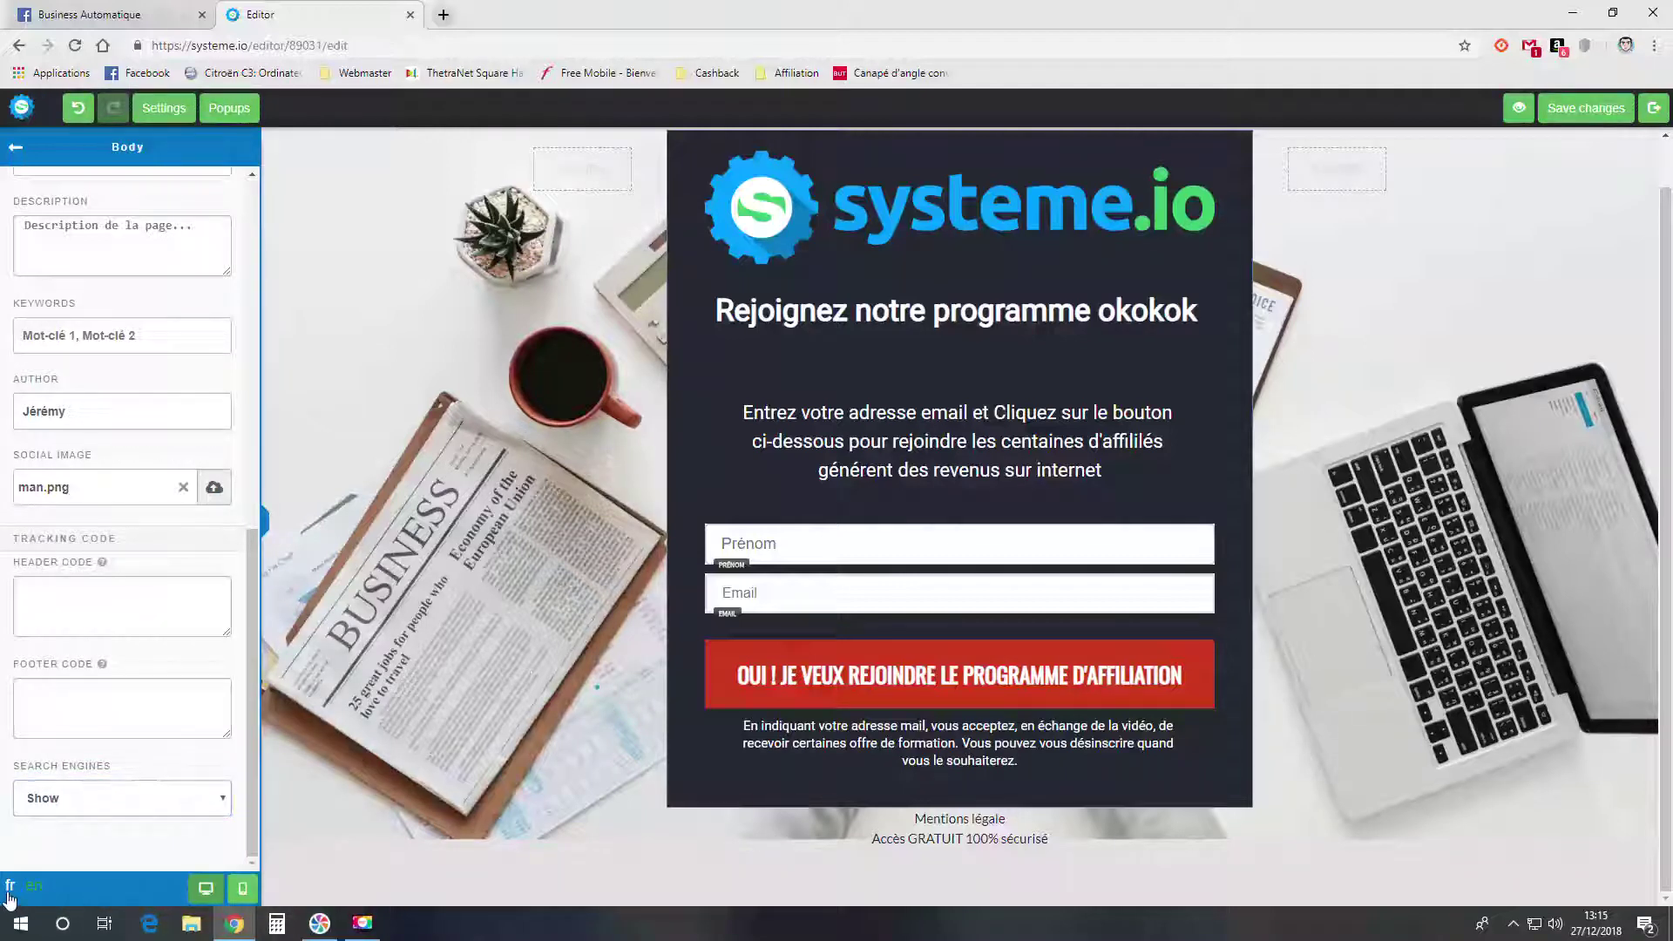
click(9, 889)
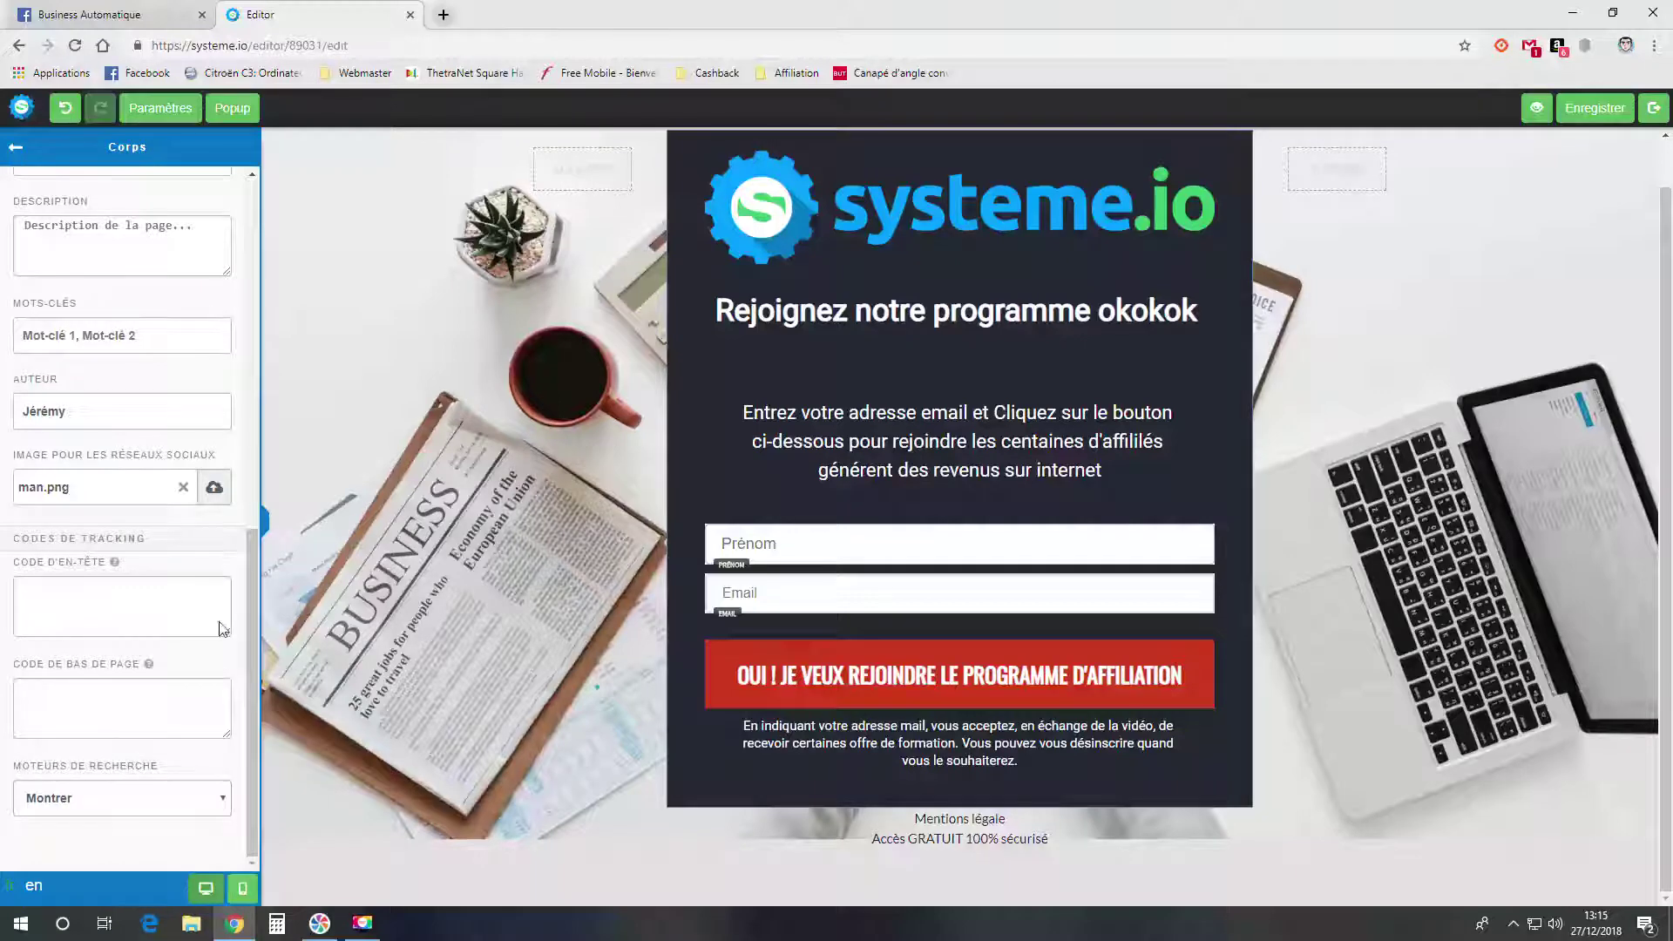
scroll(174, 704, up, 2)
click(1597, 113)
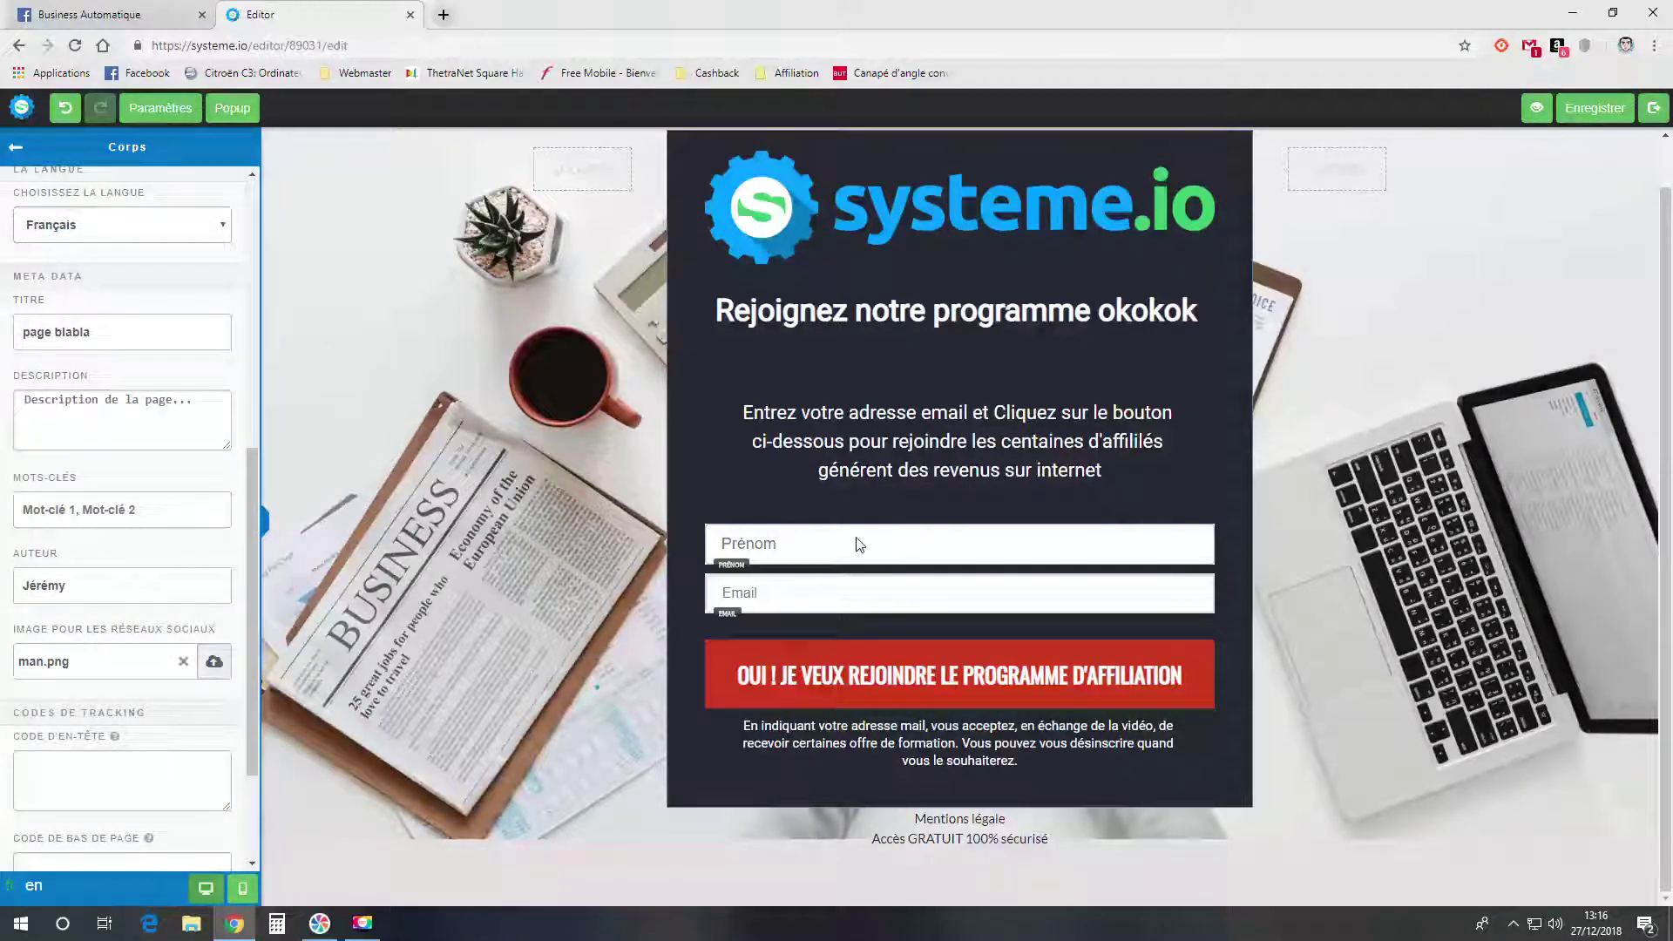
- Check the Prénom field and red signup button settings, save the capture page, and close the editor
click(832, 546)
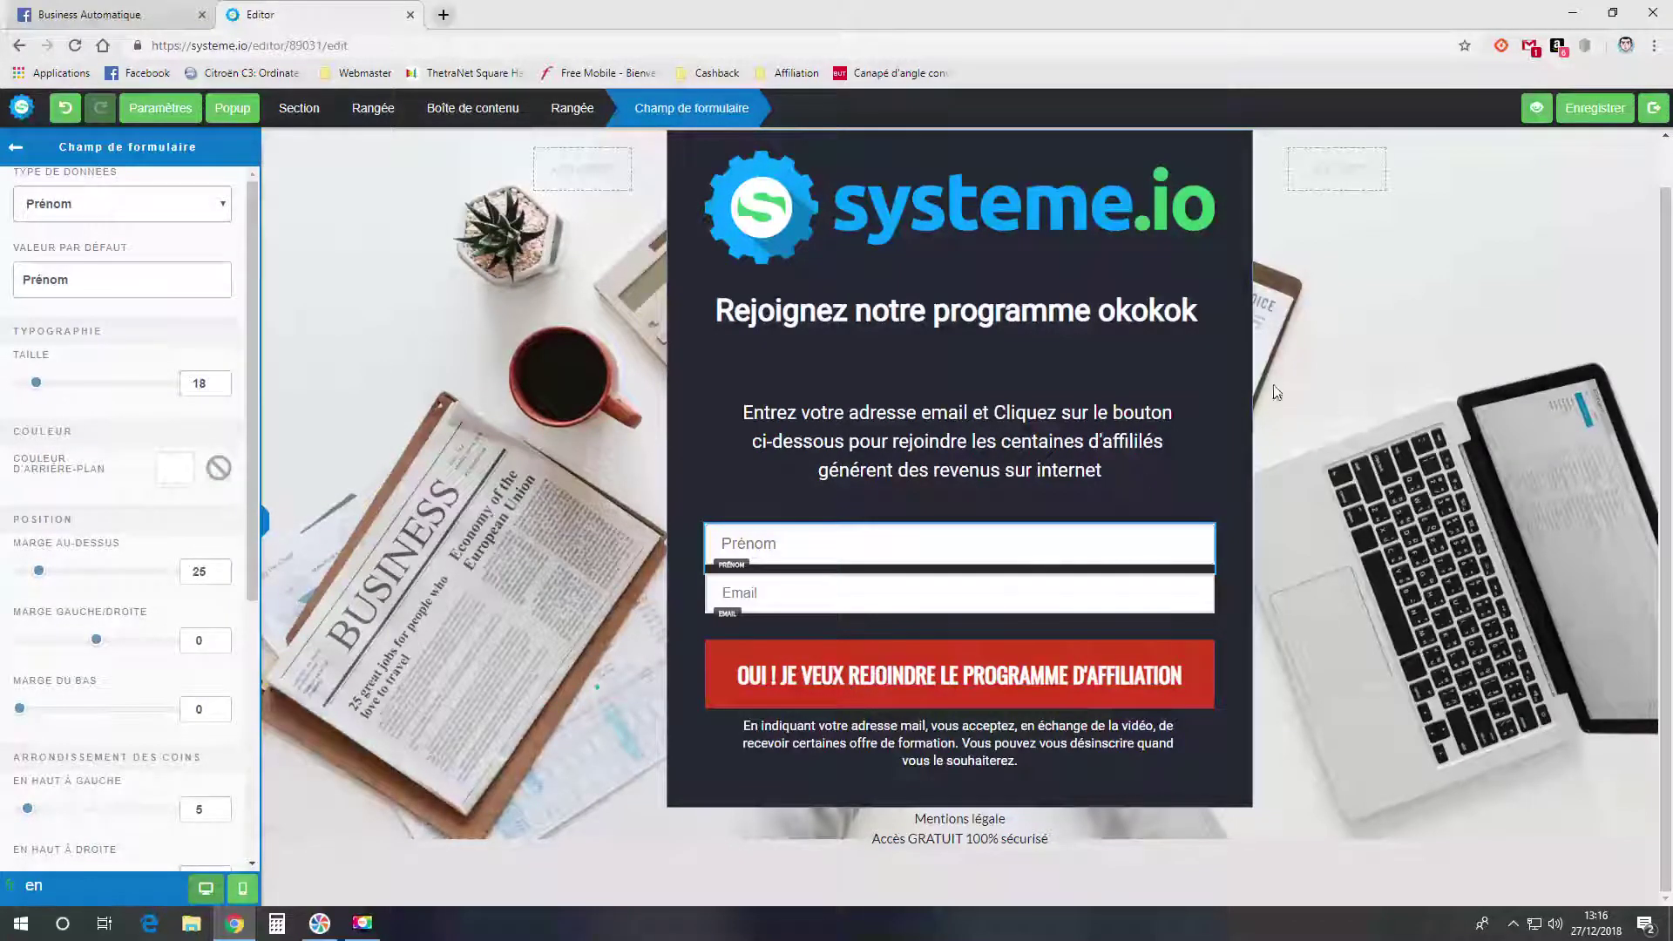
click(1607, 115)
click(1002, 678)
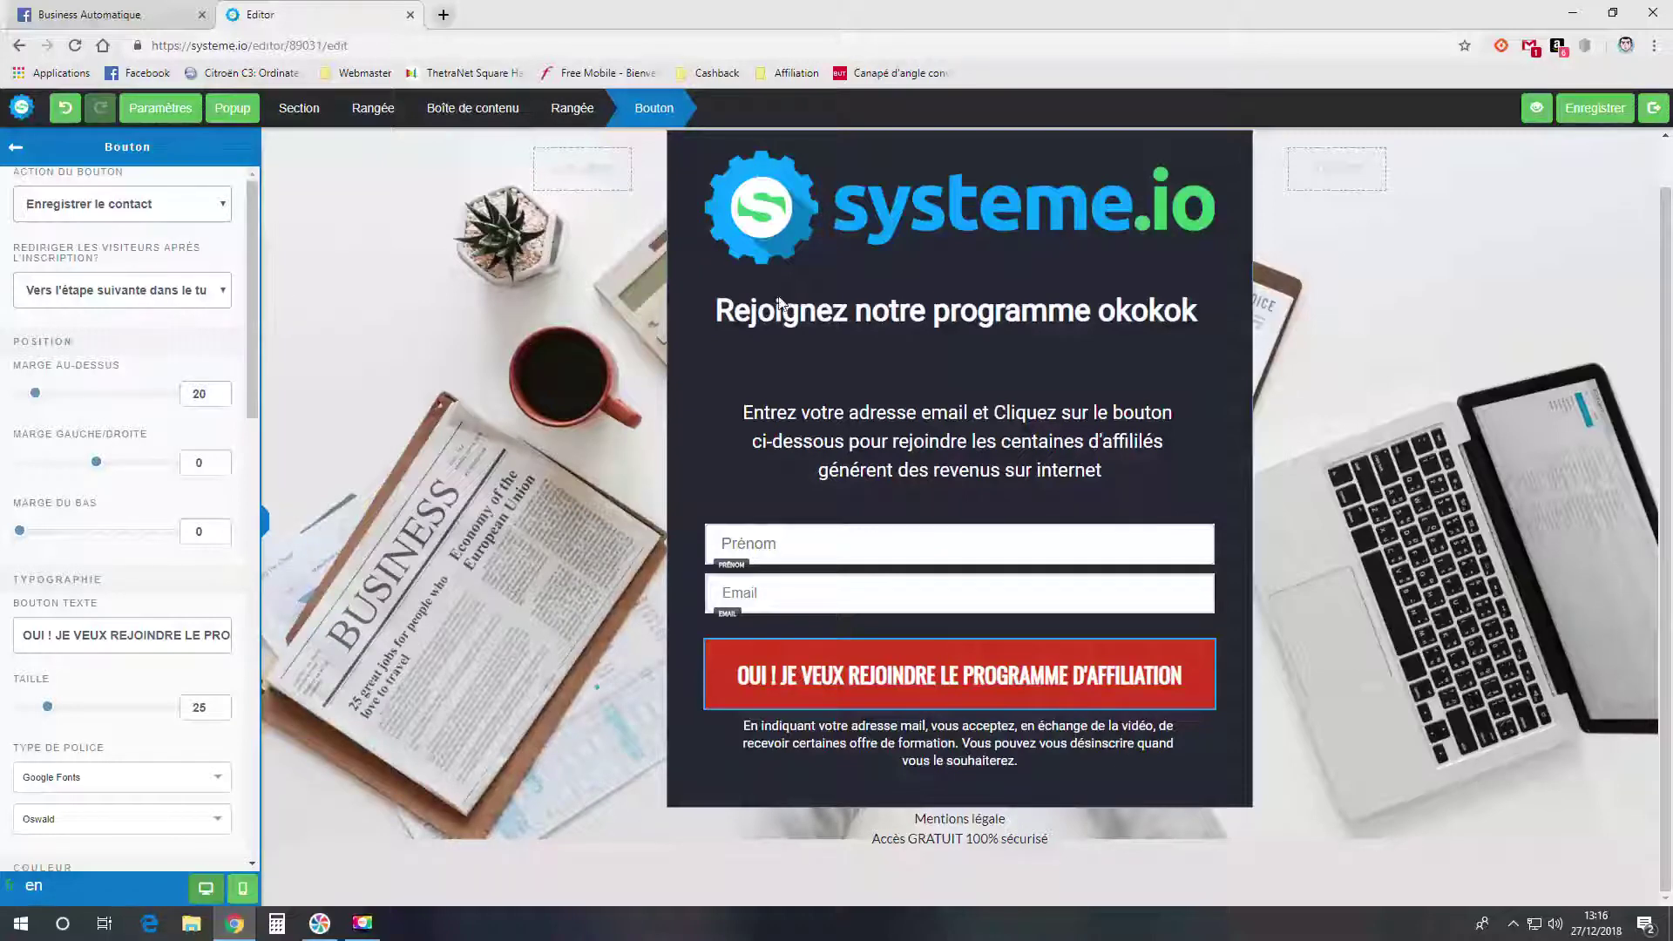
click(1594, 108)
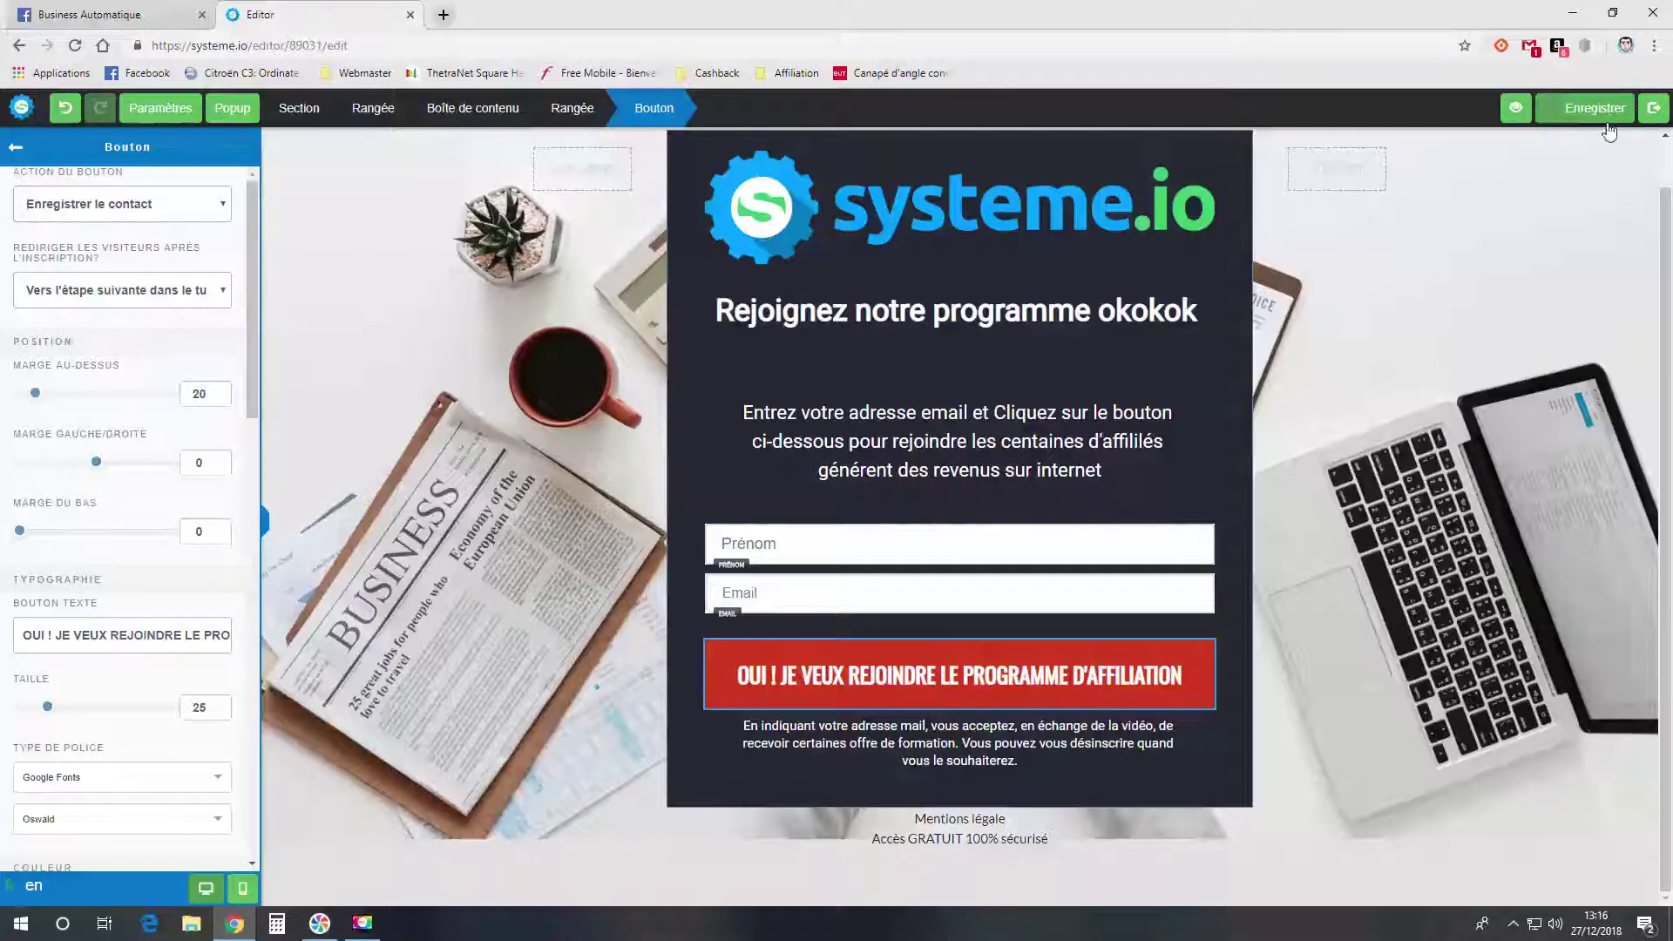
click(1653, 108)
- Apply the opt-in confirmation template to the funnel's thank-you step
click(186, 347)
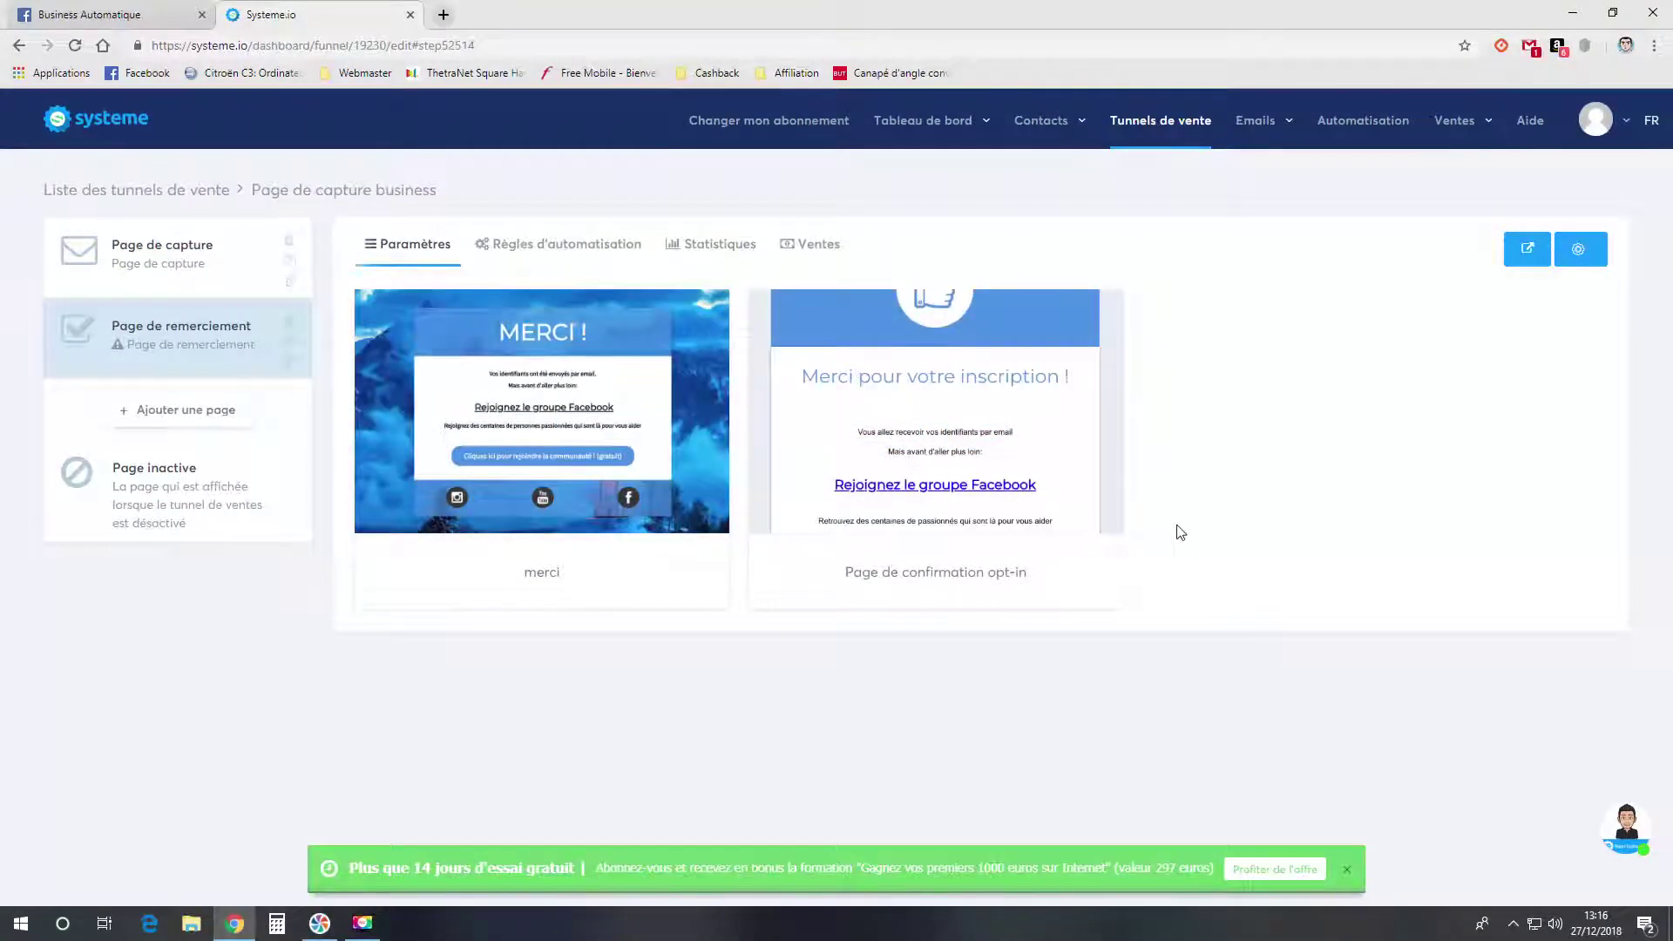
mouse_move(498, 466)
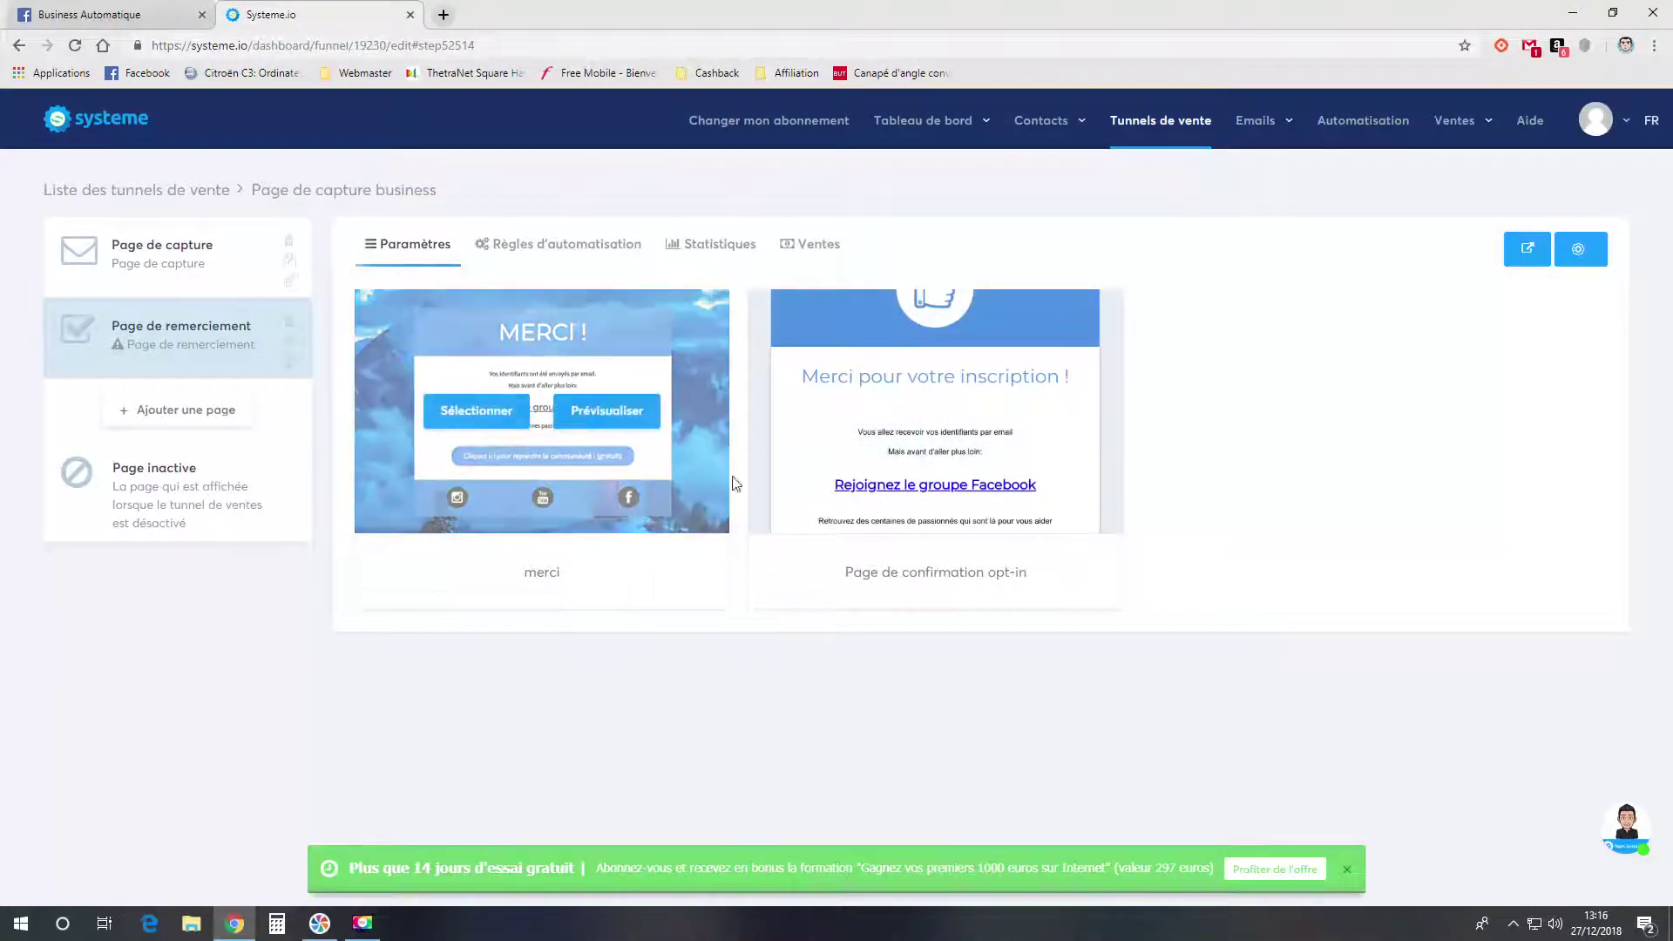
mouse_move(895, 415)
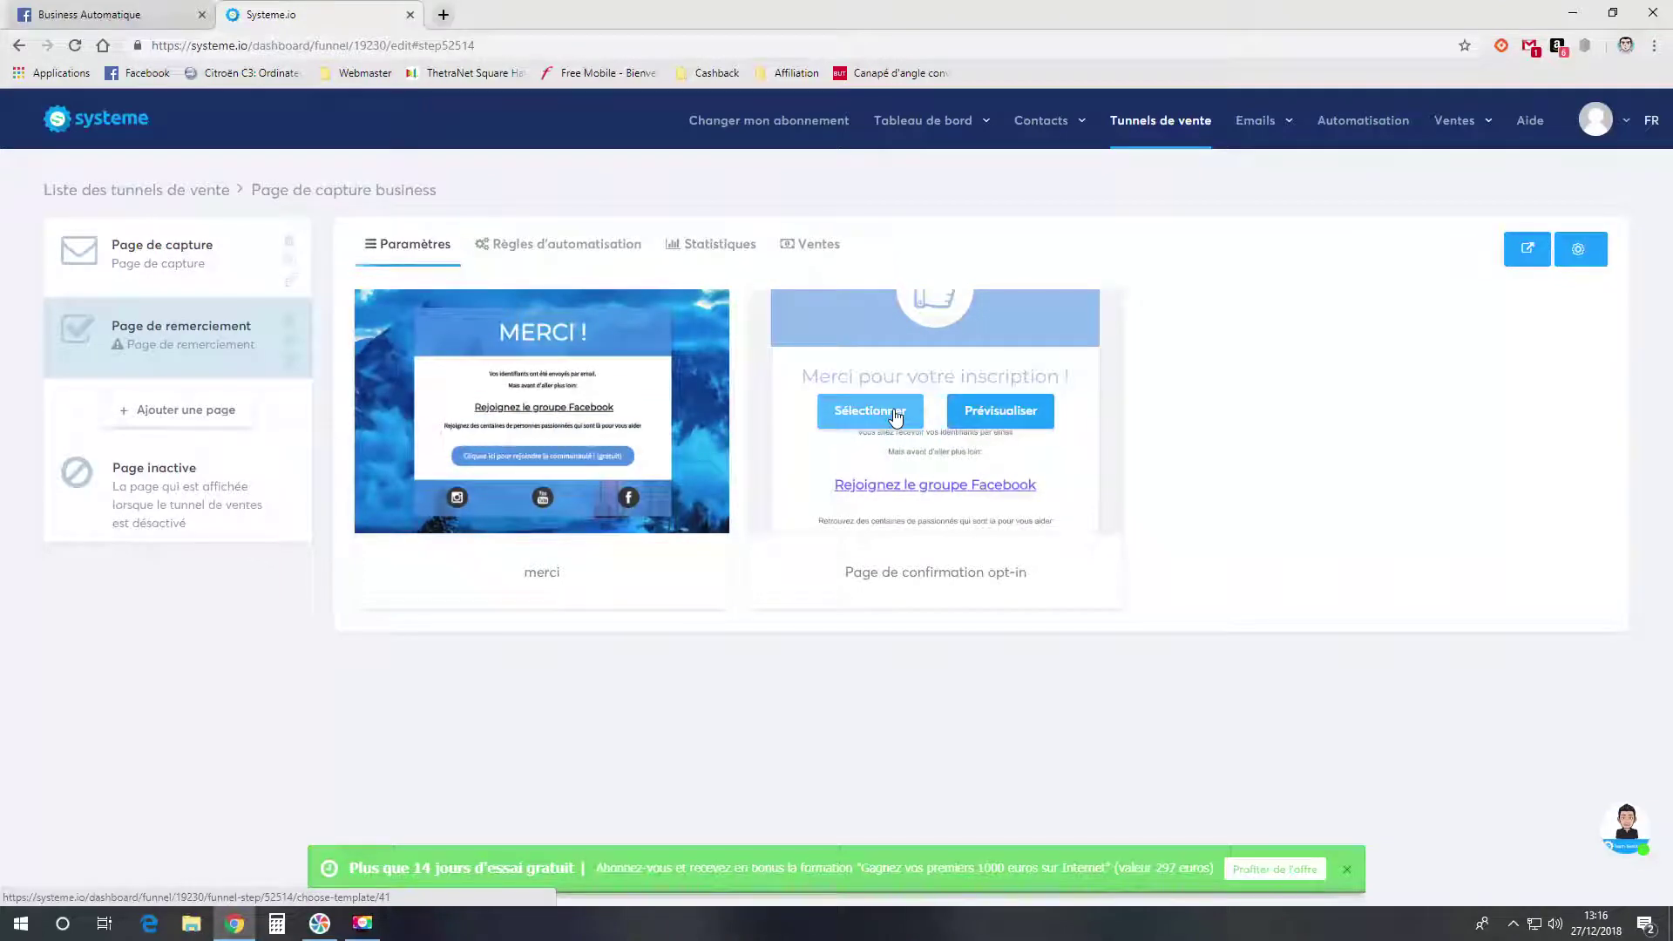
click(894, 416)
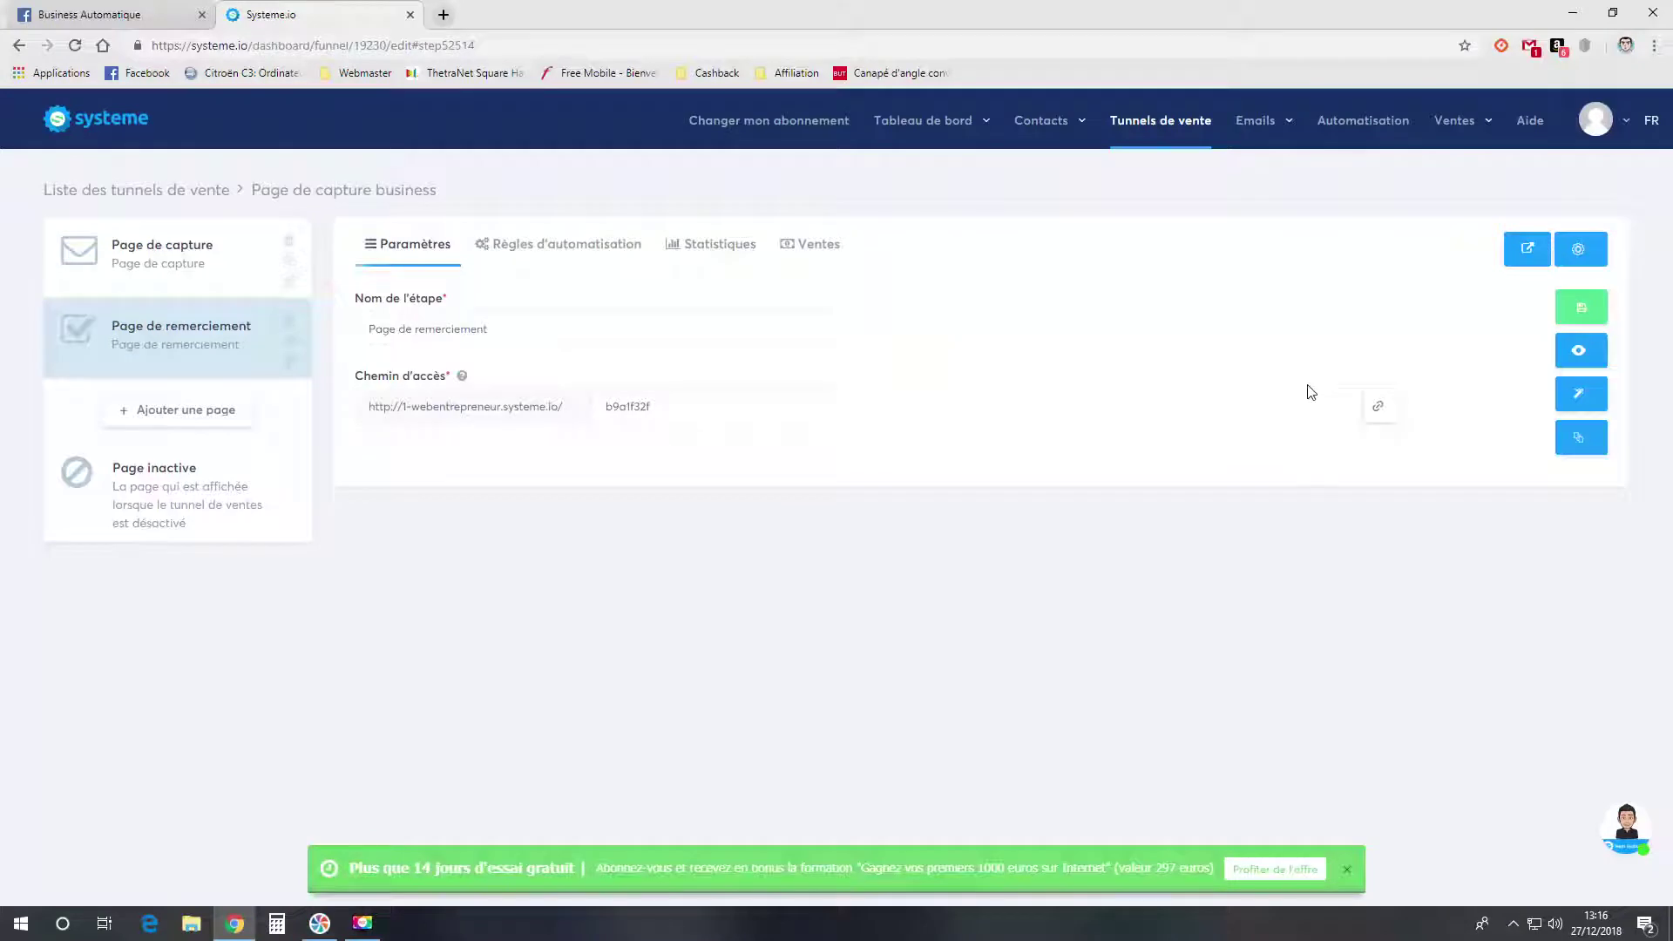
- Confirm the step name 'Page de remerciement 1' and open its page in the editor
click(1015, 329)
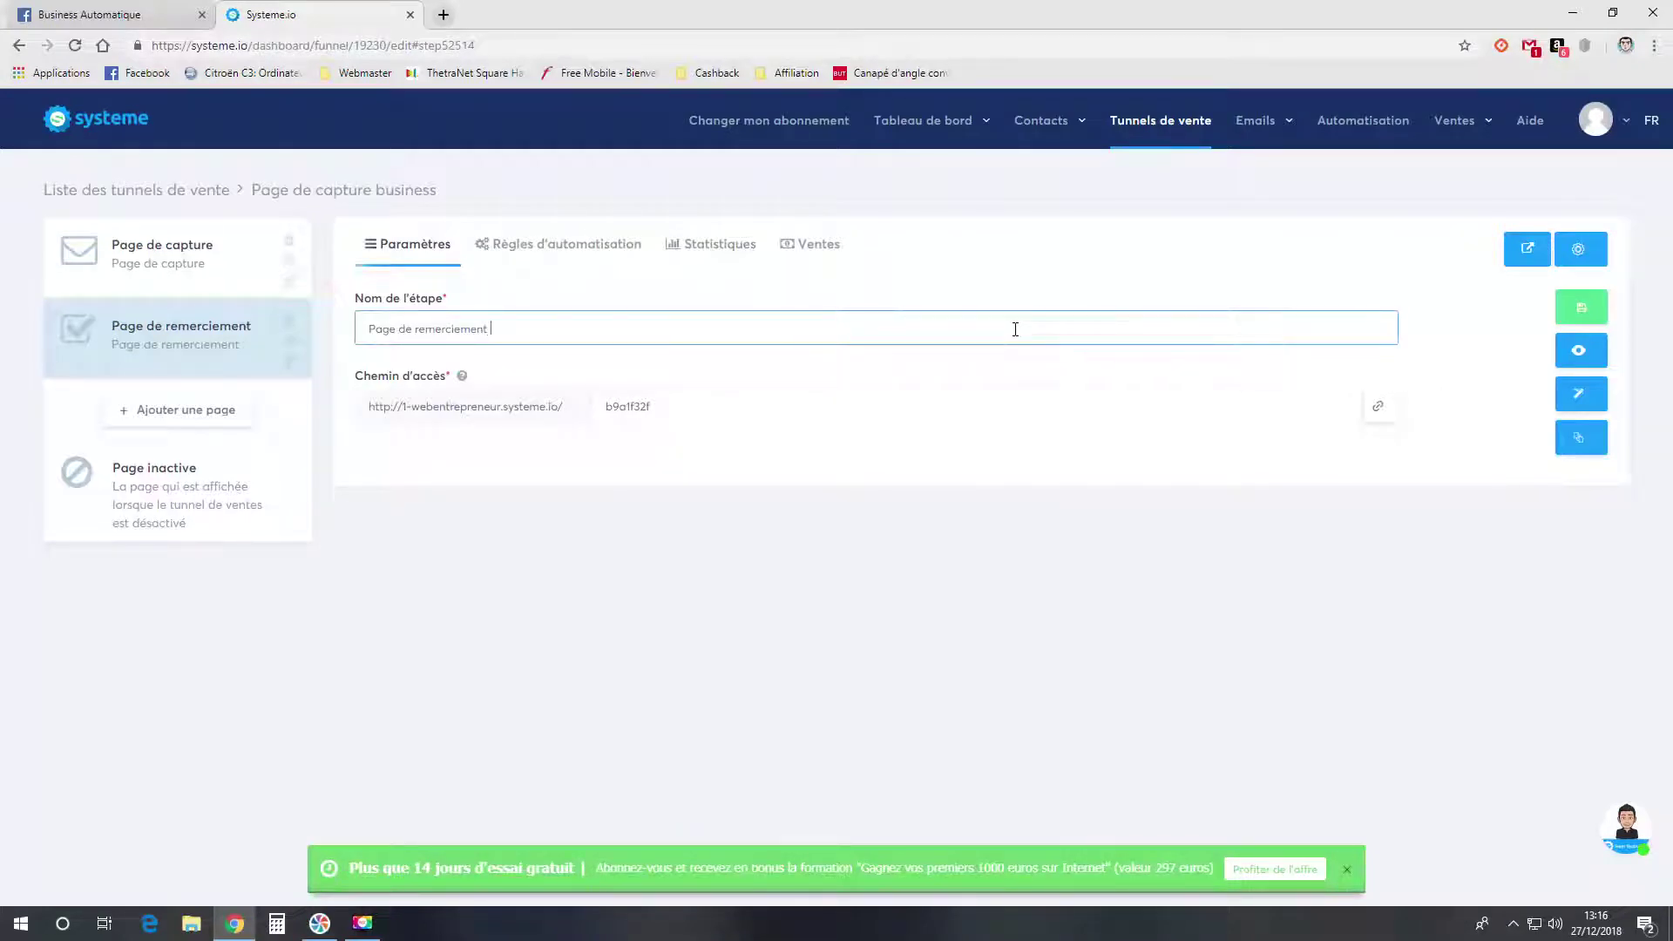
click(1211, 471)
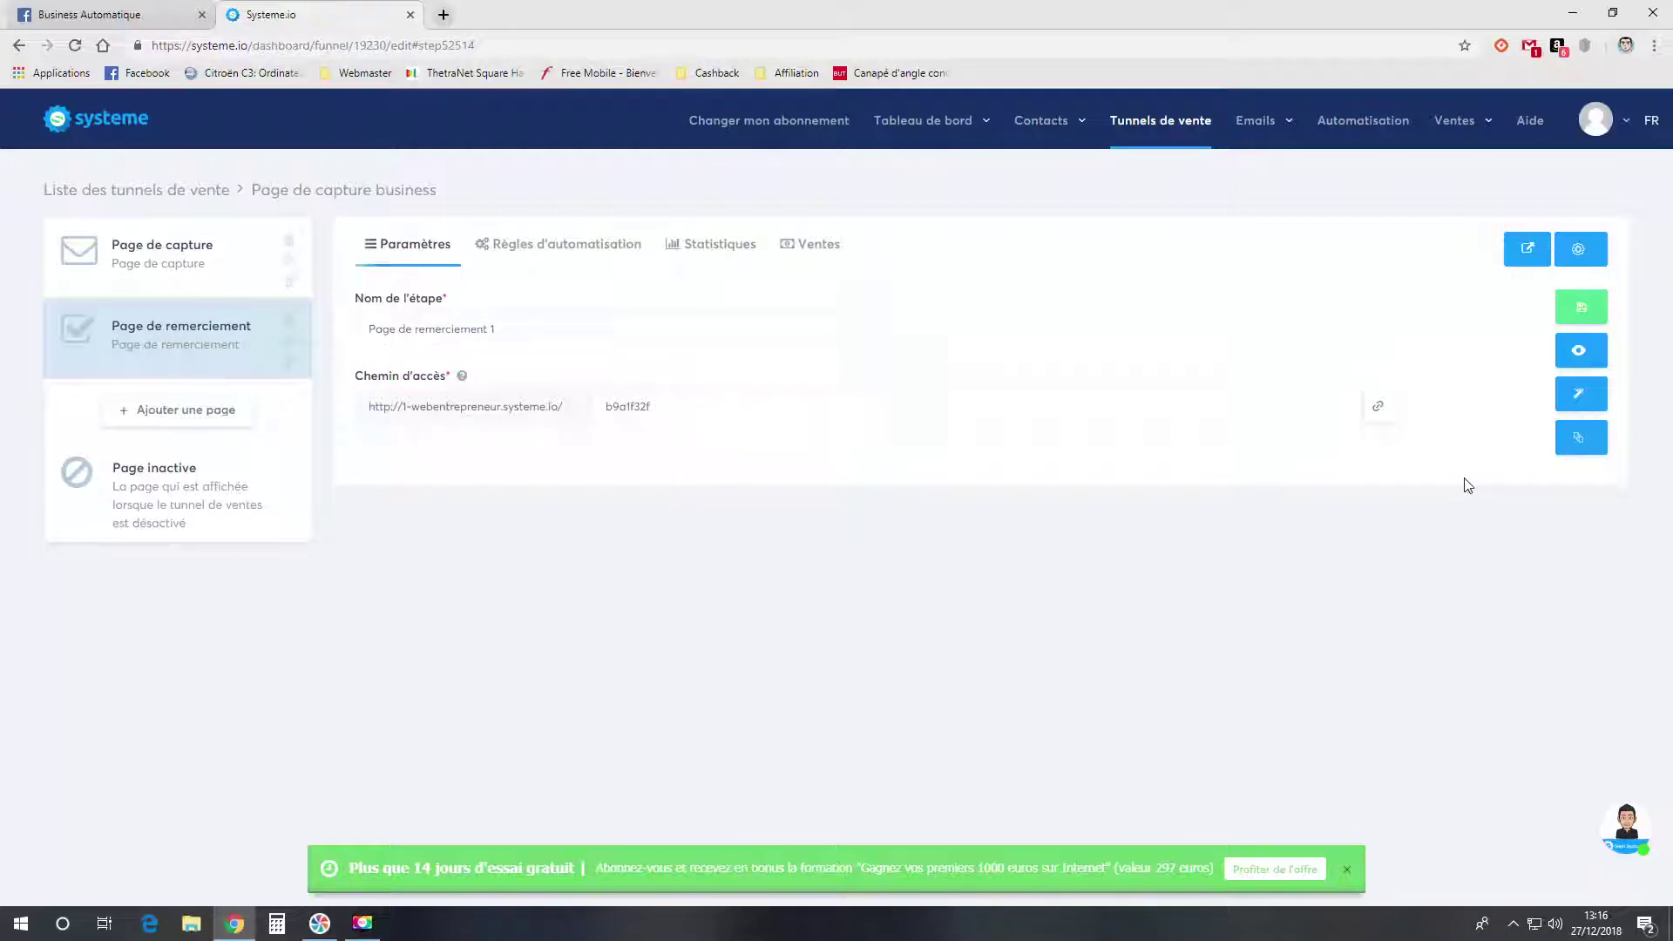
click(1569, 406)
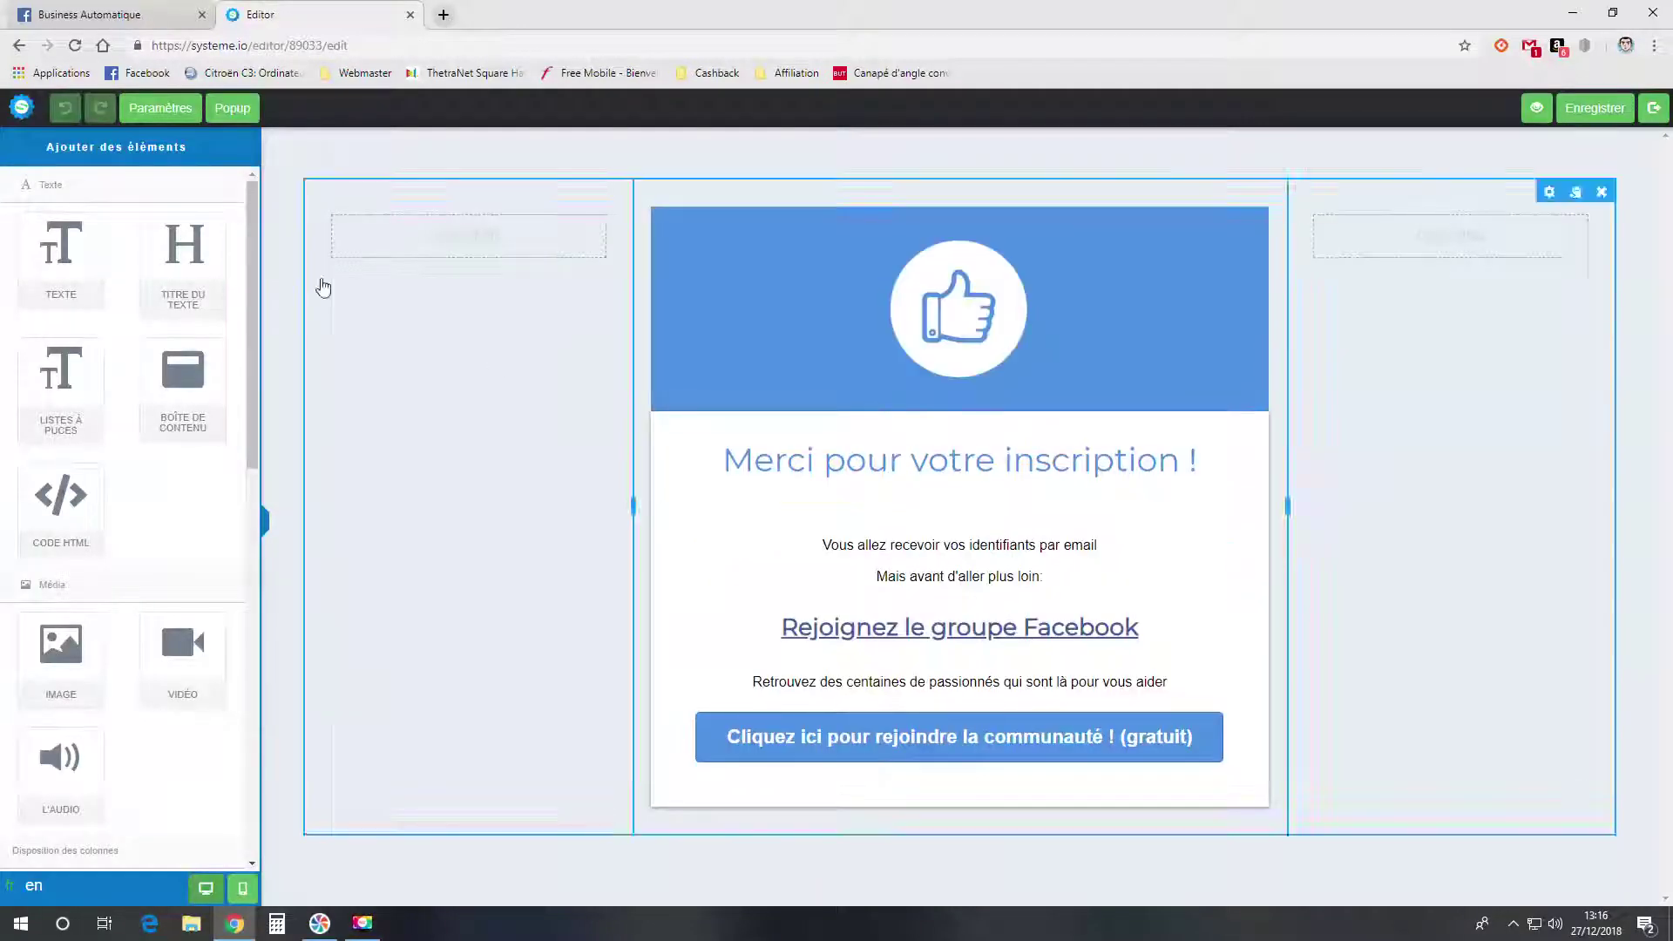
- In the page settings, set the meta title to 'Merci !' and the description to 'blabla'
click(157, 107)
scroll(188, 266, down, 6)
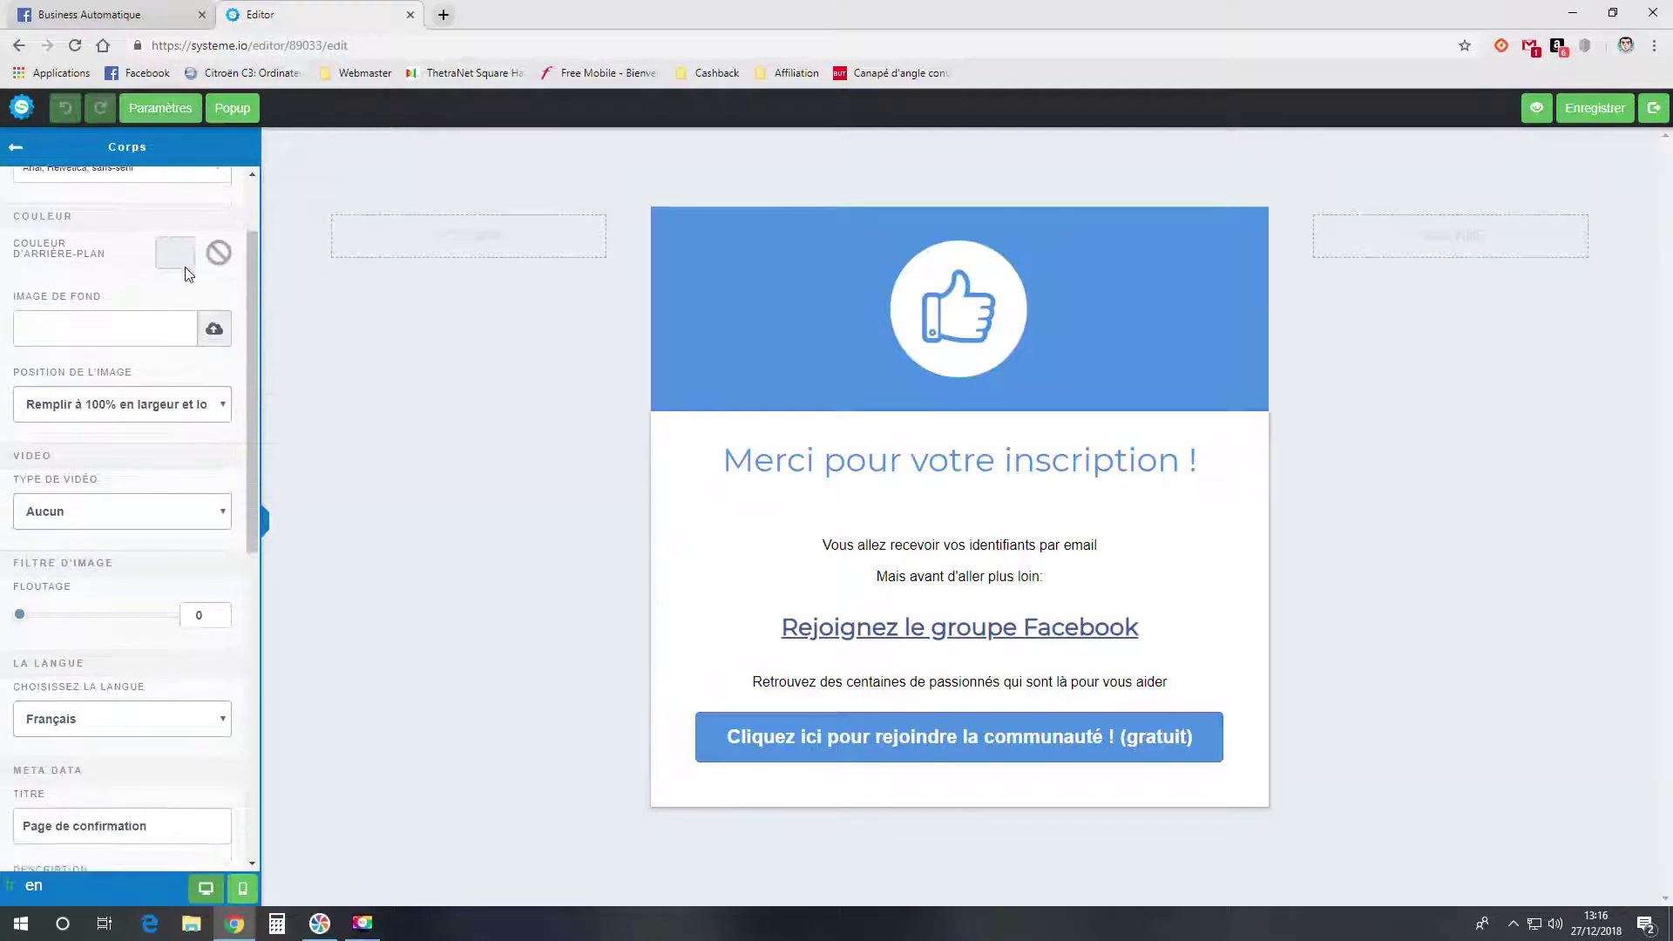
drag(153, 412, 17, 427)
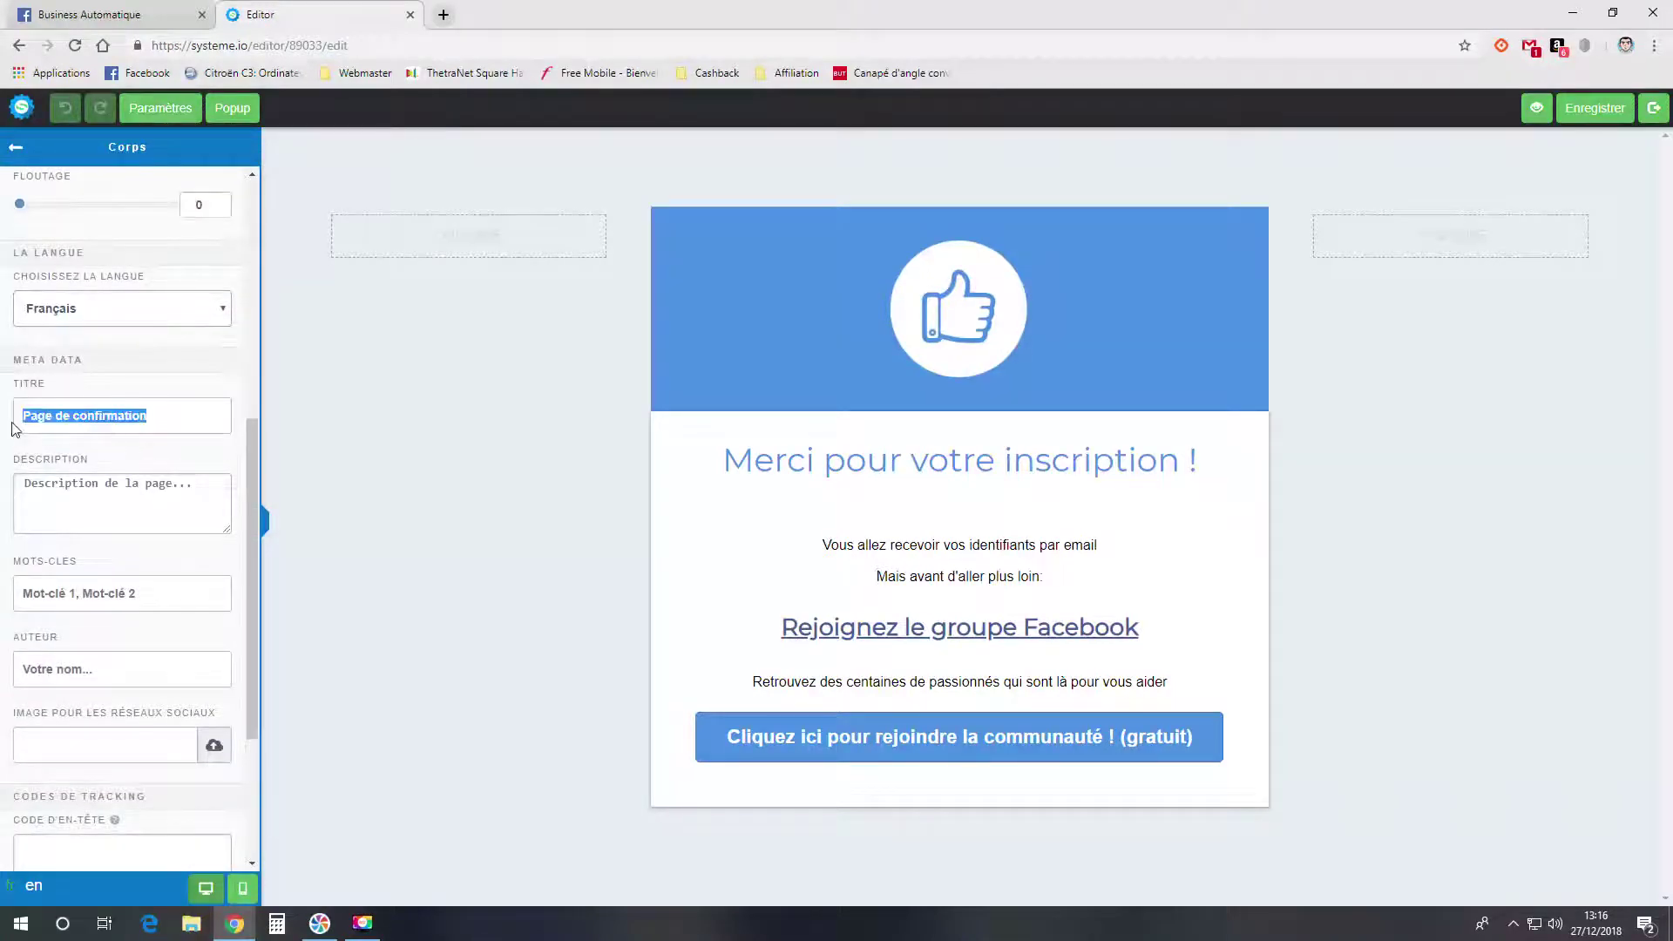
text(Merc)
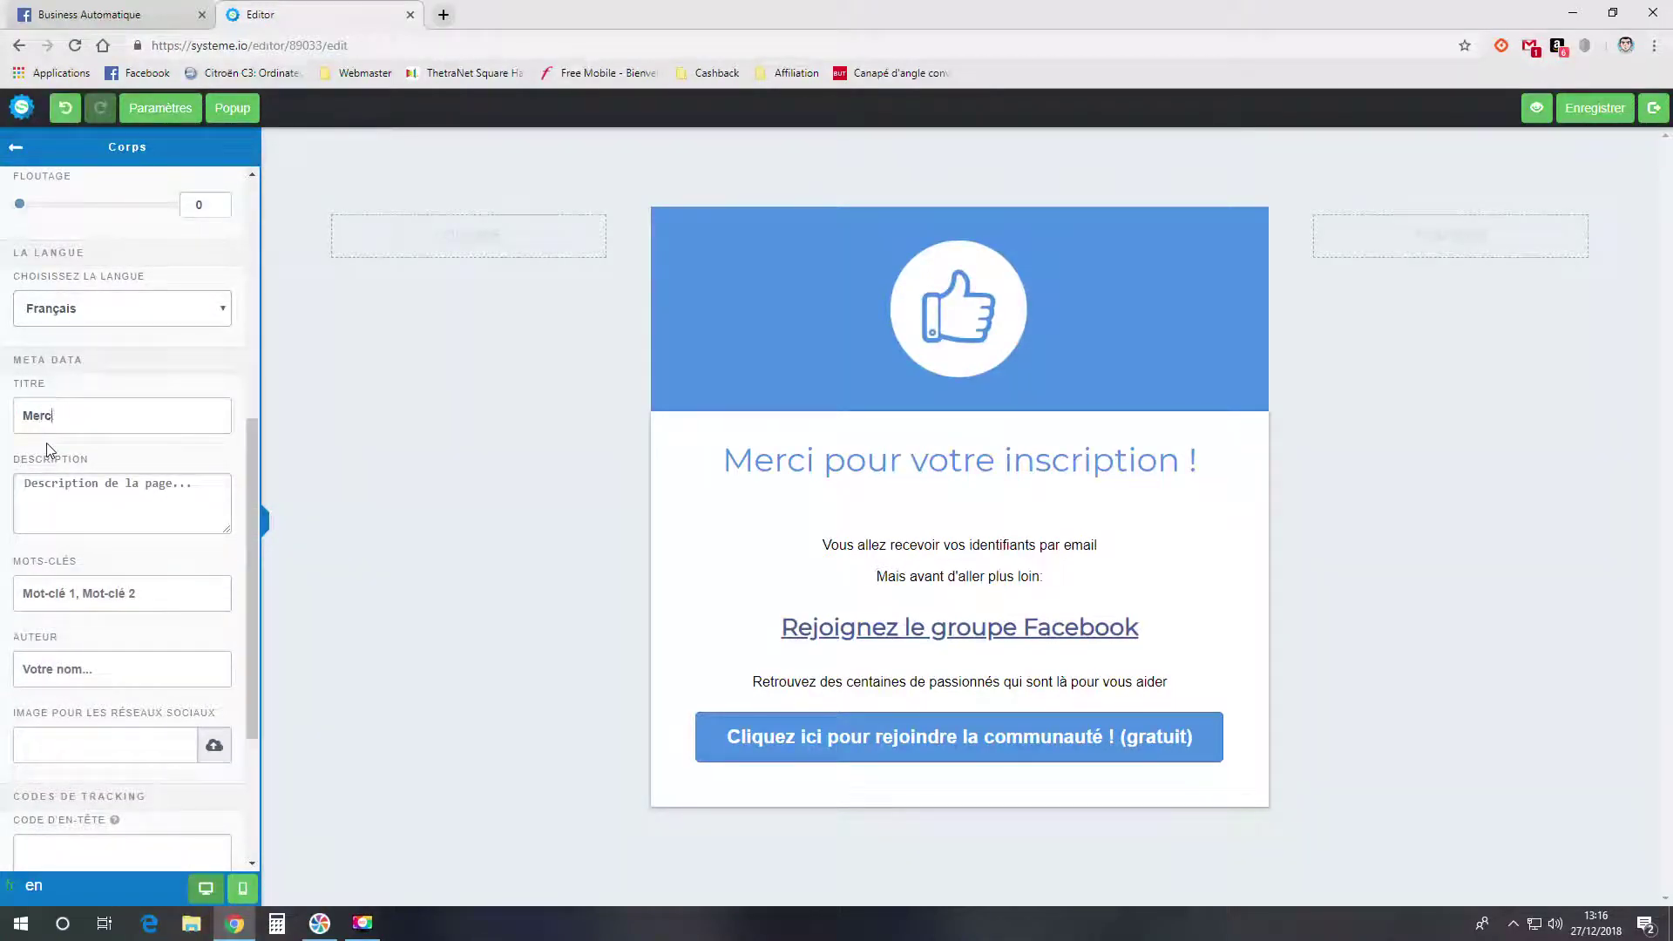
text(i !)
click(100, 498)
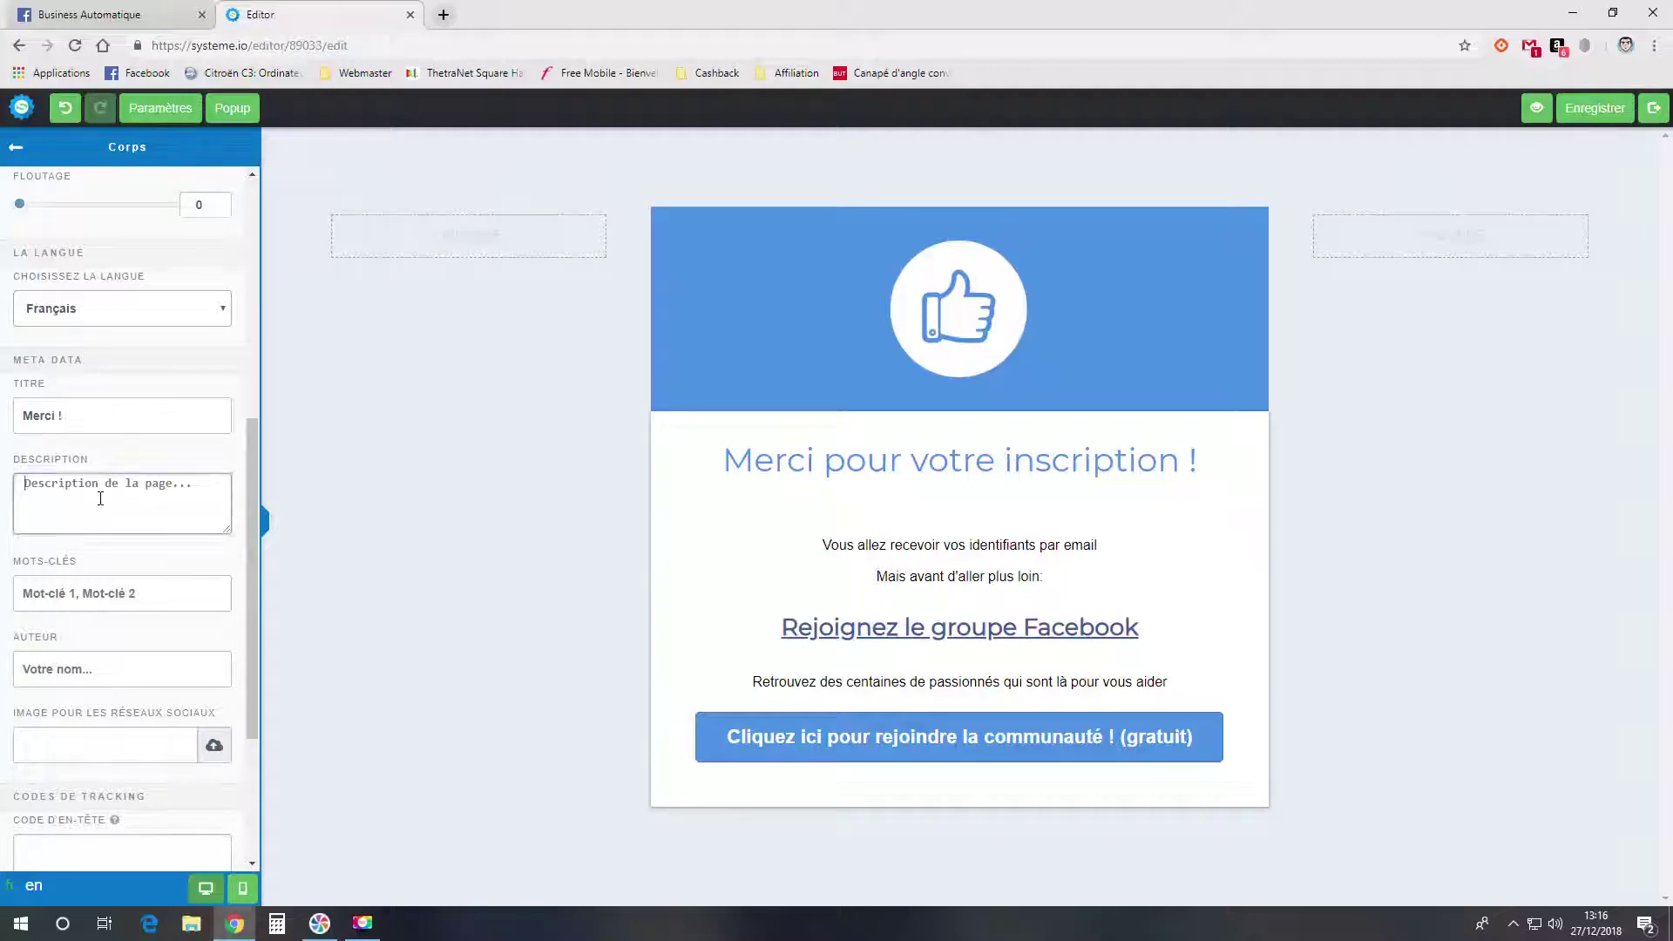
text(blabla)
click(169, 591)
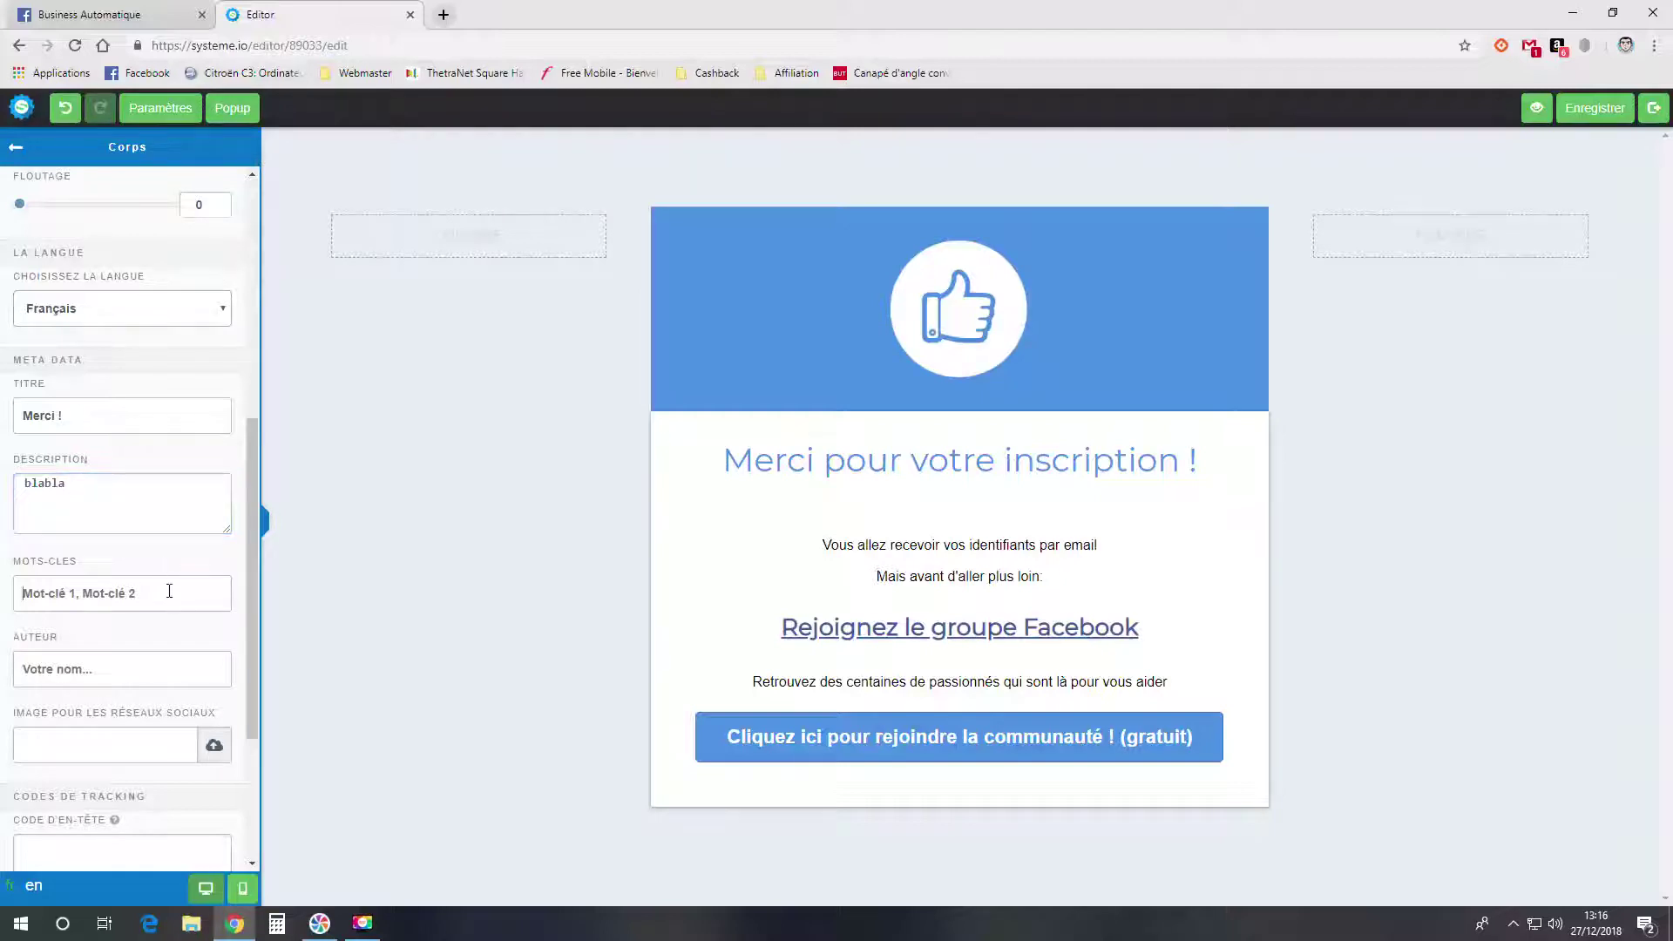
- Fill in the author's name and insert template_2_bg.png from the library as the social image
click(127, 663)
text(Jérémy)
click(210, 747)
click(844, 310)
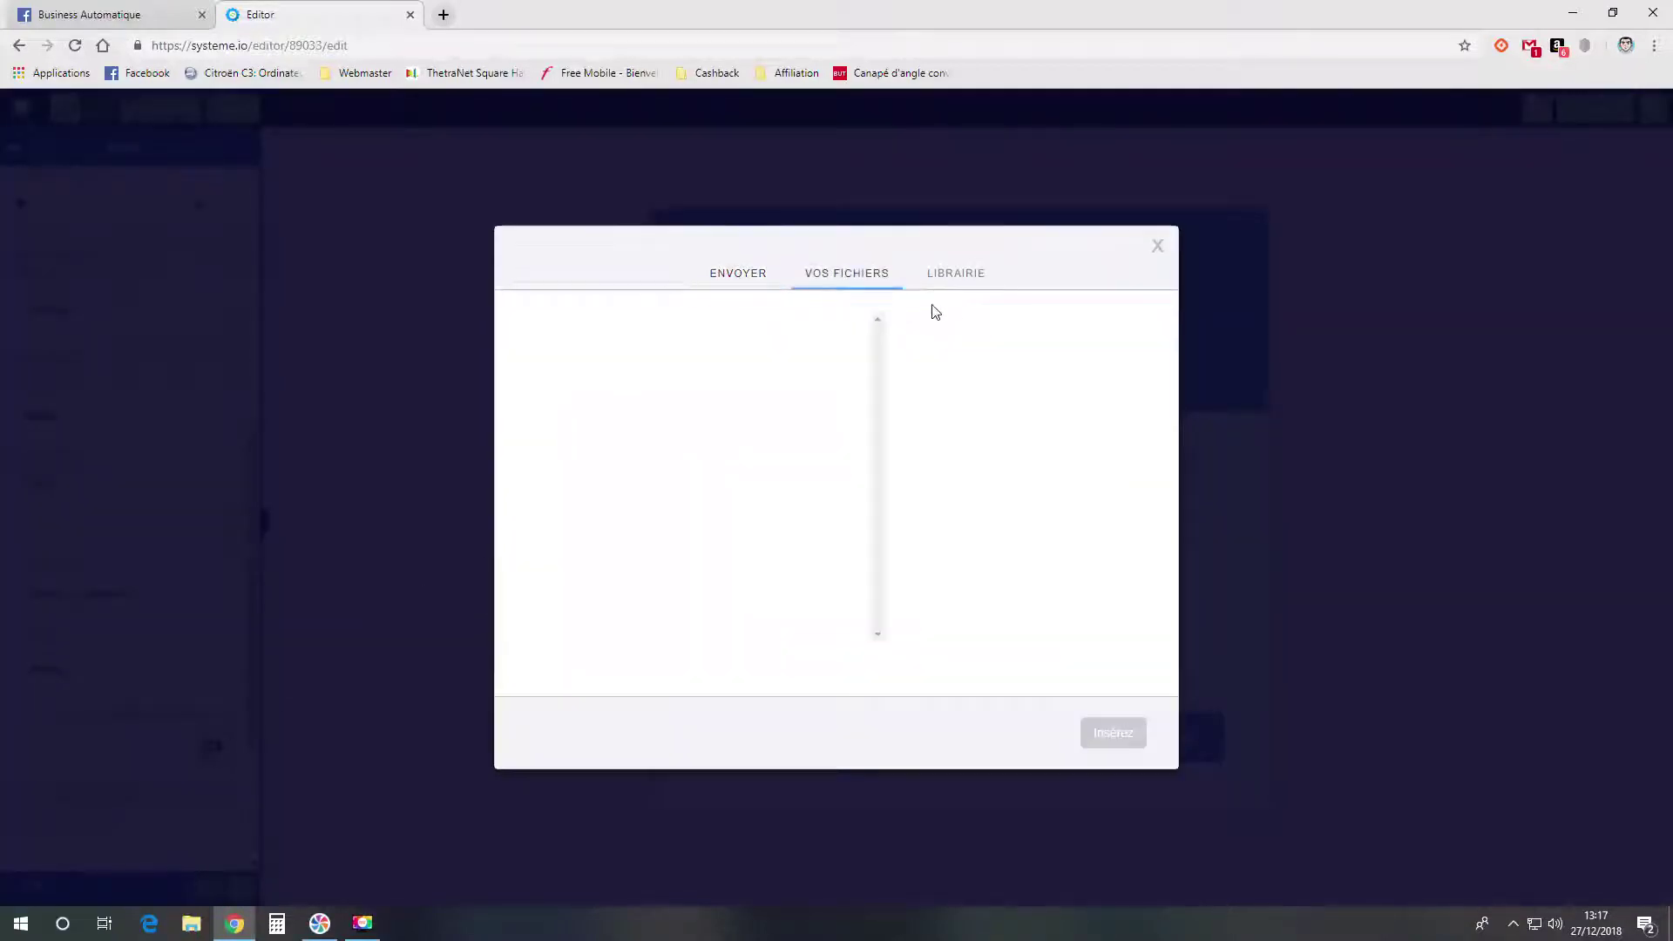
click(967, 273)
click(601, 558)
click(1100, 736)
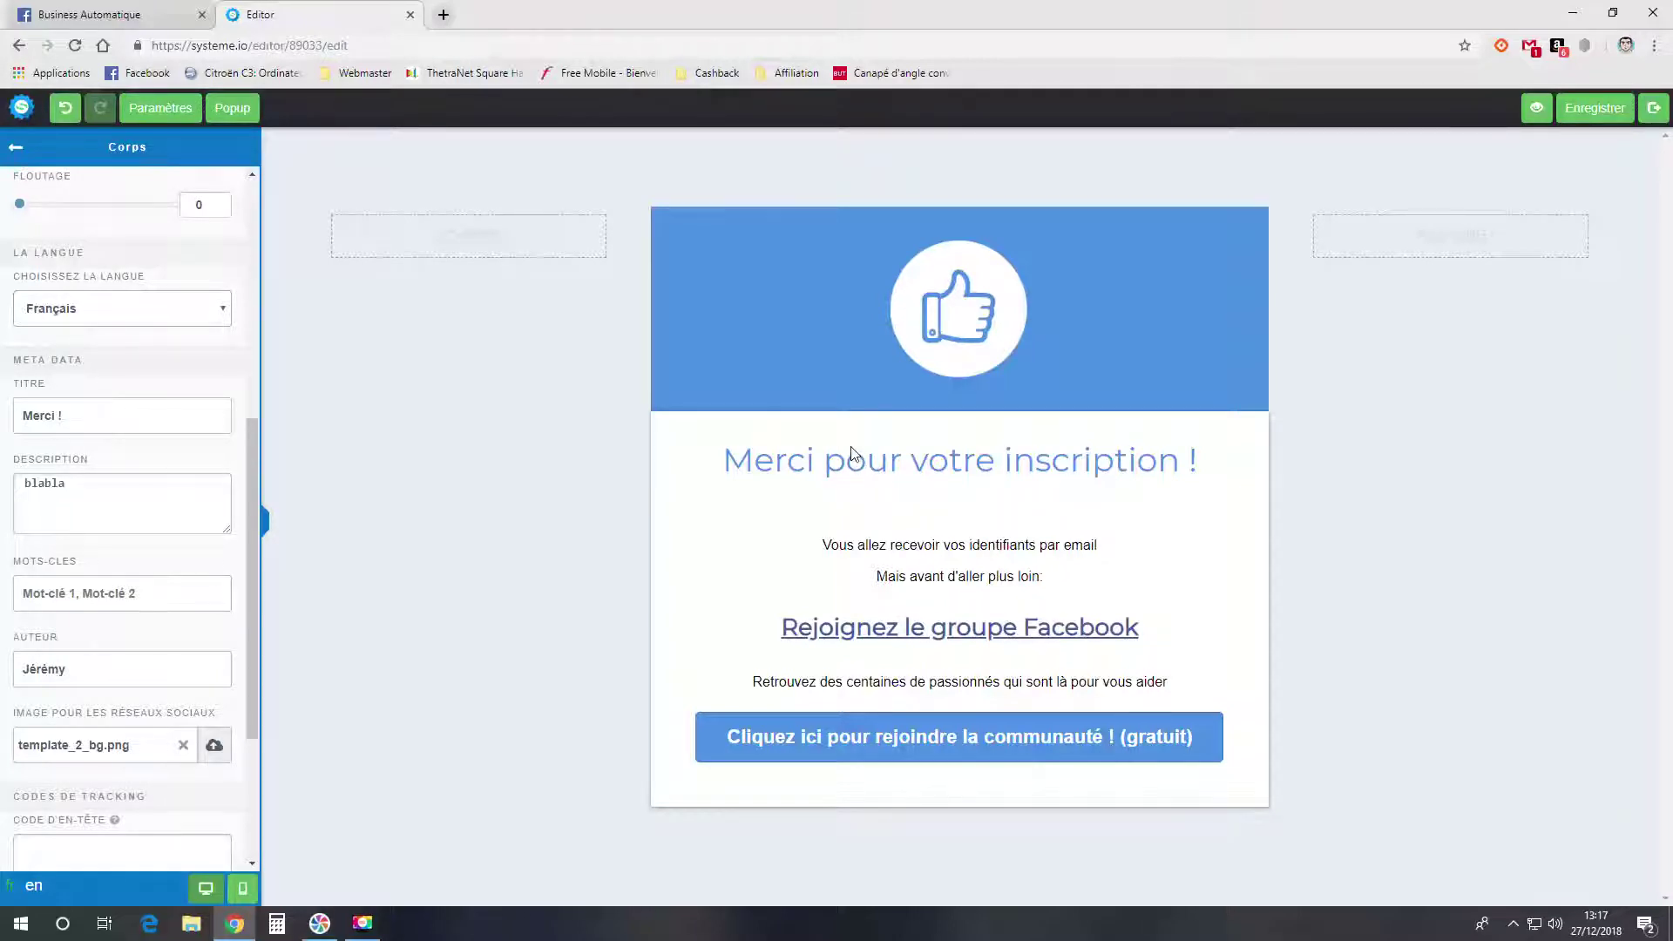
- Inspect the thank-you heading and thumbs-up image in edit mode without changing them
click(908, 468)
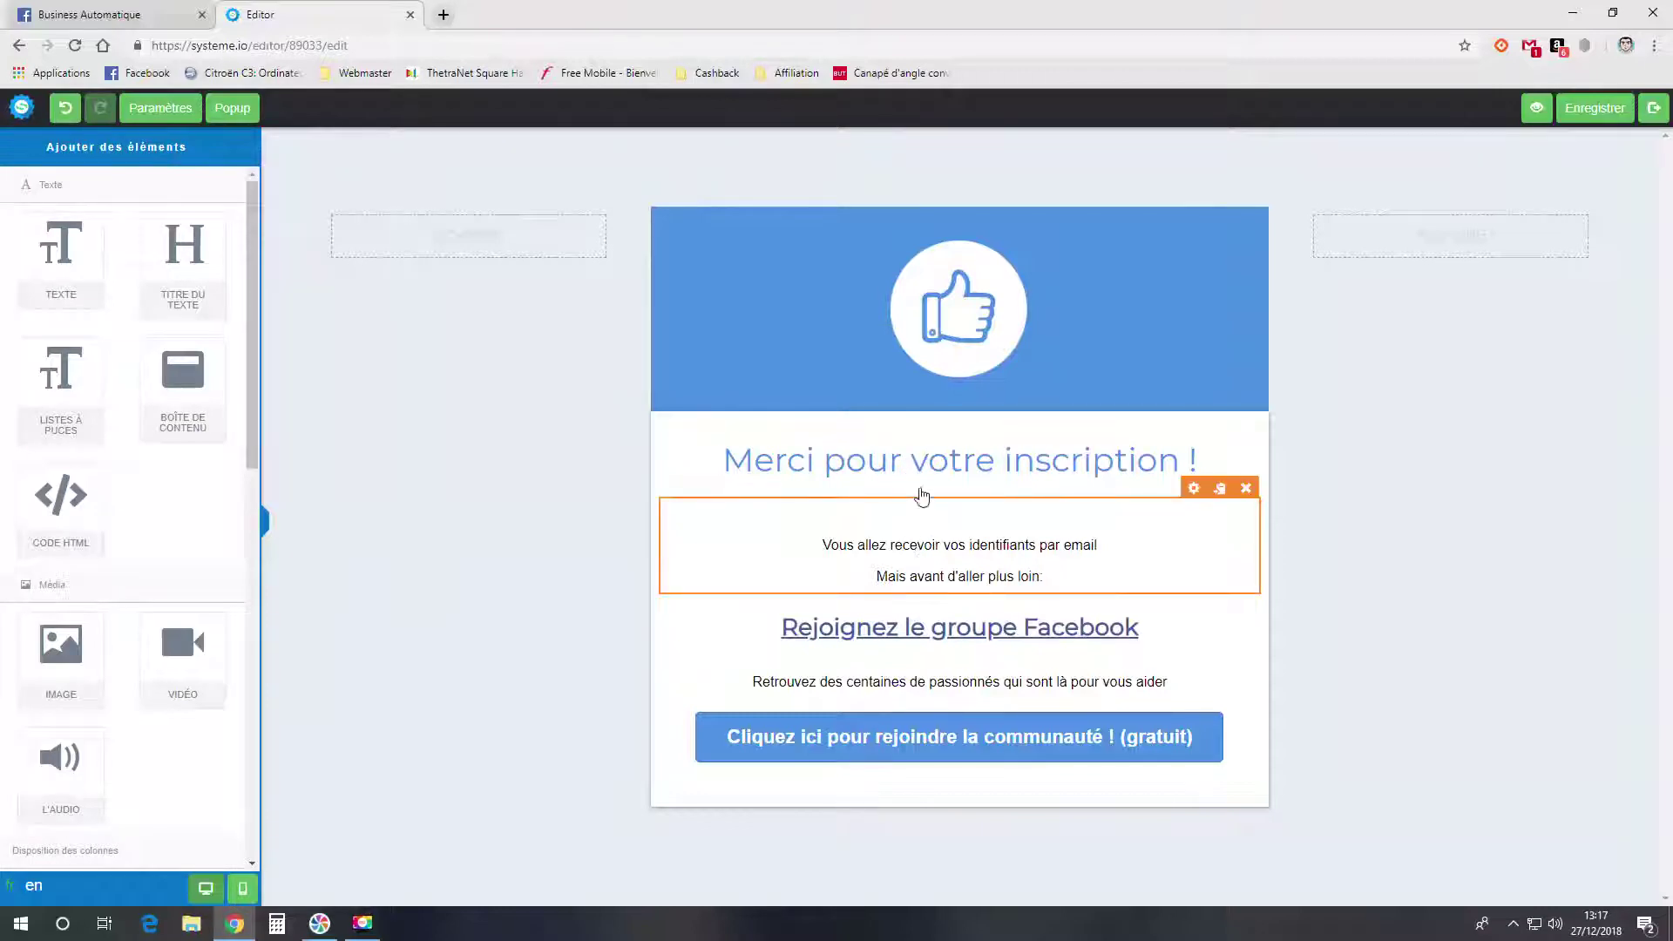
click(921, 466)
click(1202, 462)
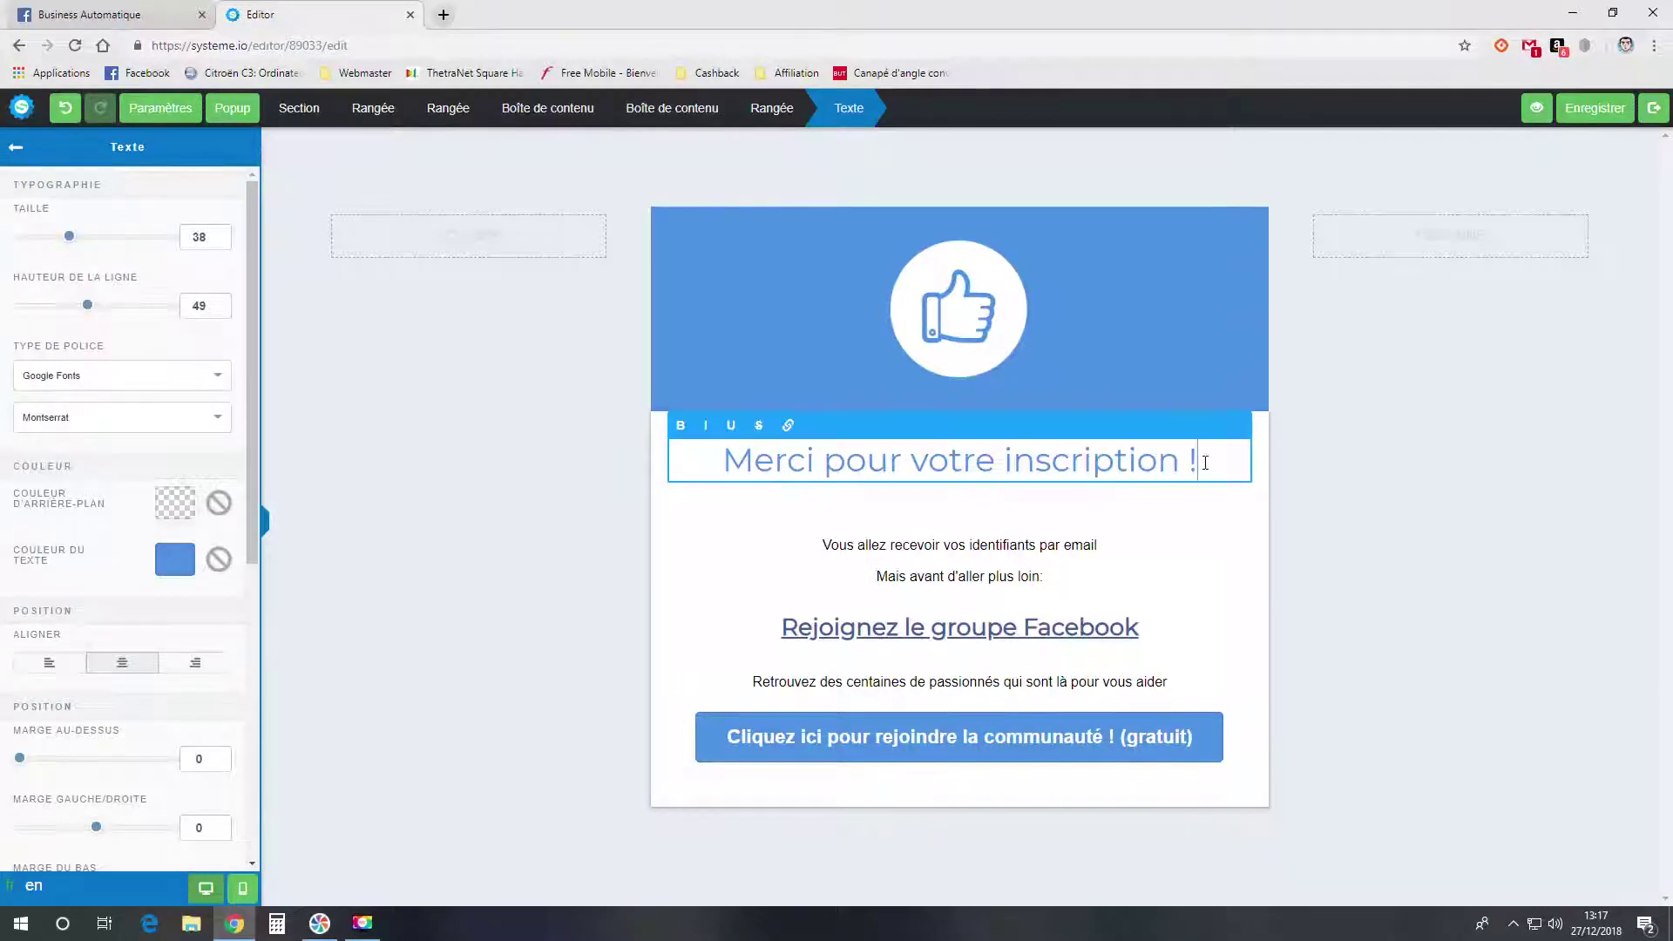
click(1053, 559)
click(958, 323)
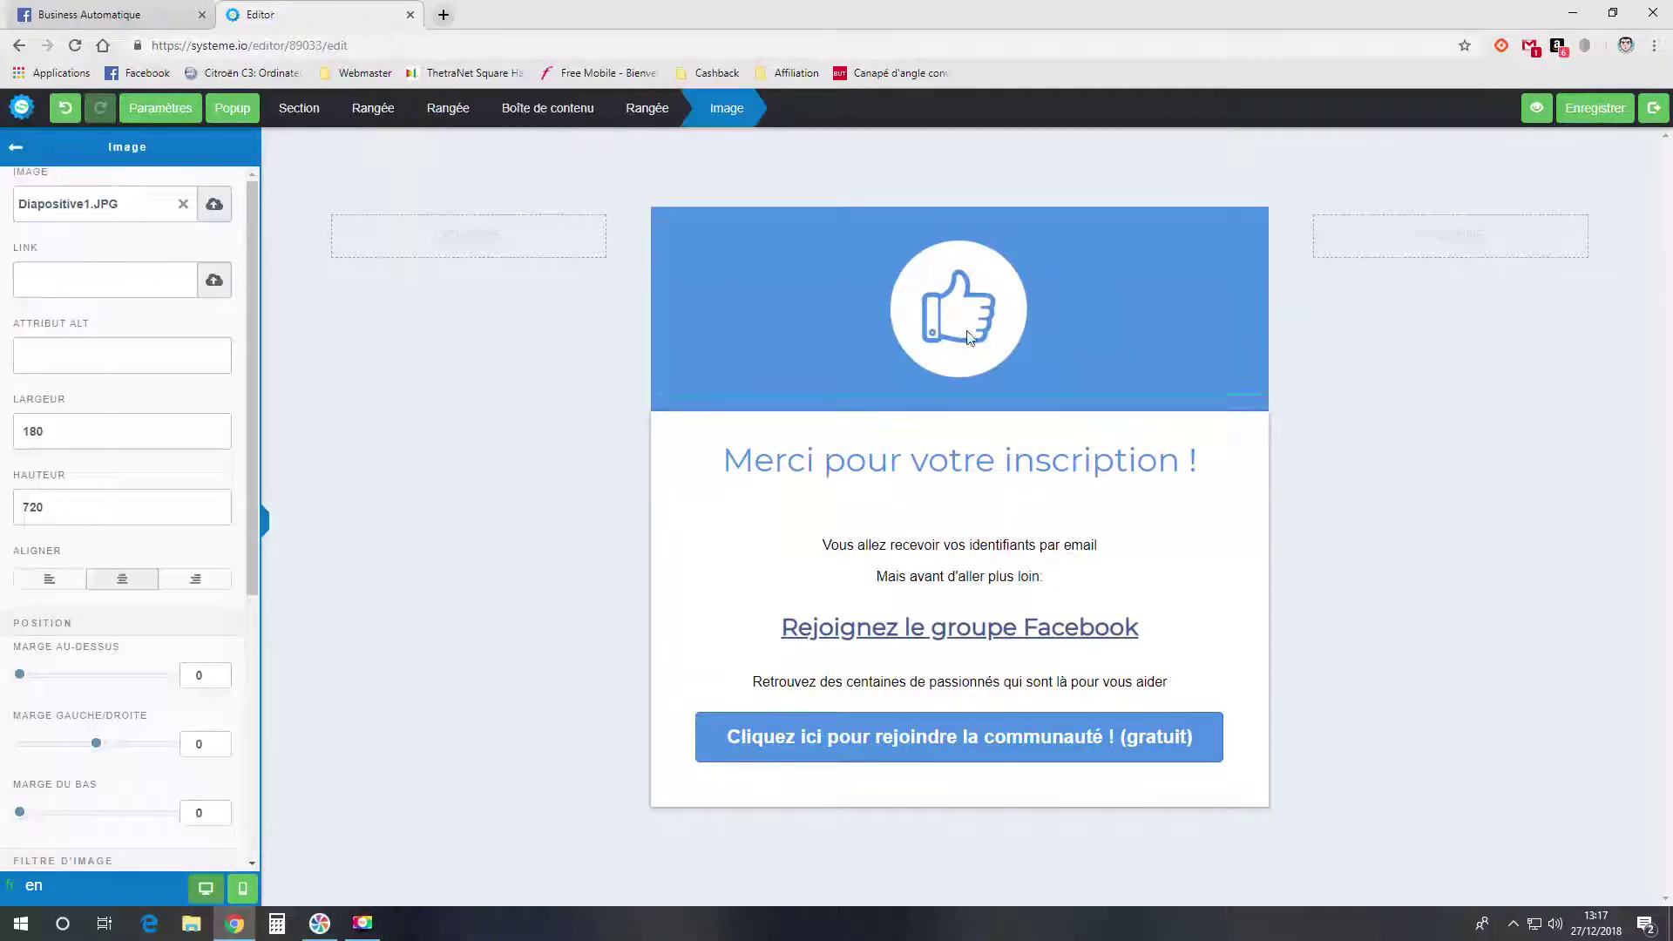
click(1073, 467)
click(1057, 479)
click(1020, 567)
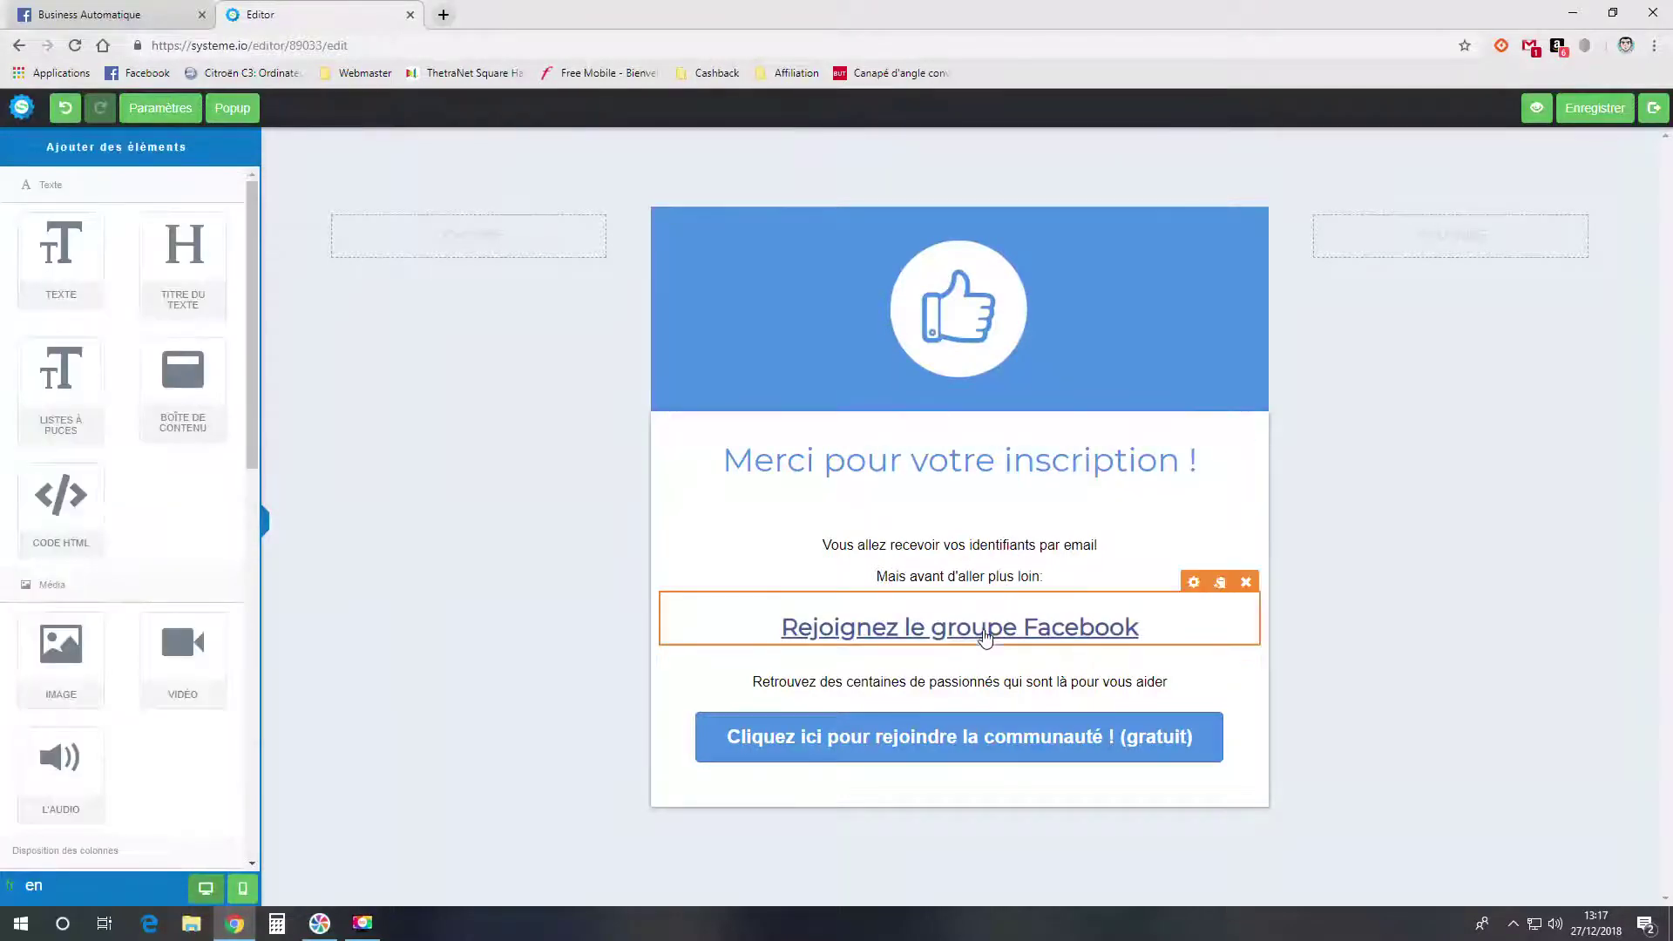
- Replace the Facebook link on 'Rejoignez le groupe Facebook' with a new link having no URL
click(984, 642)
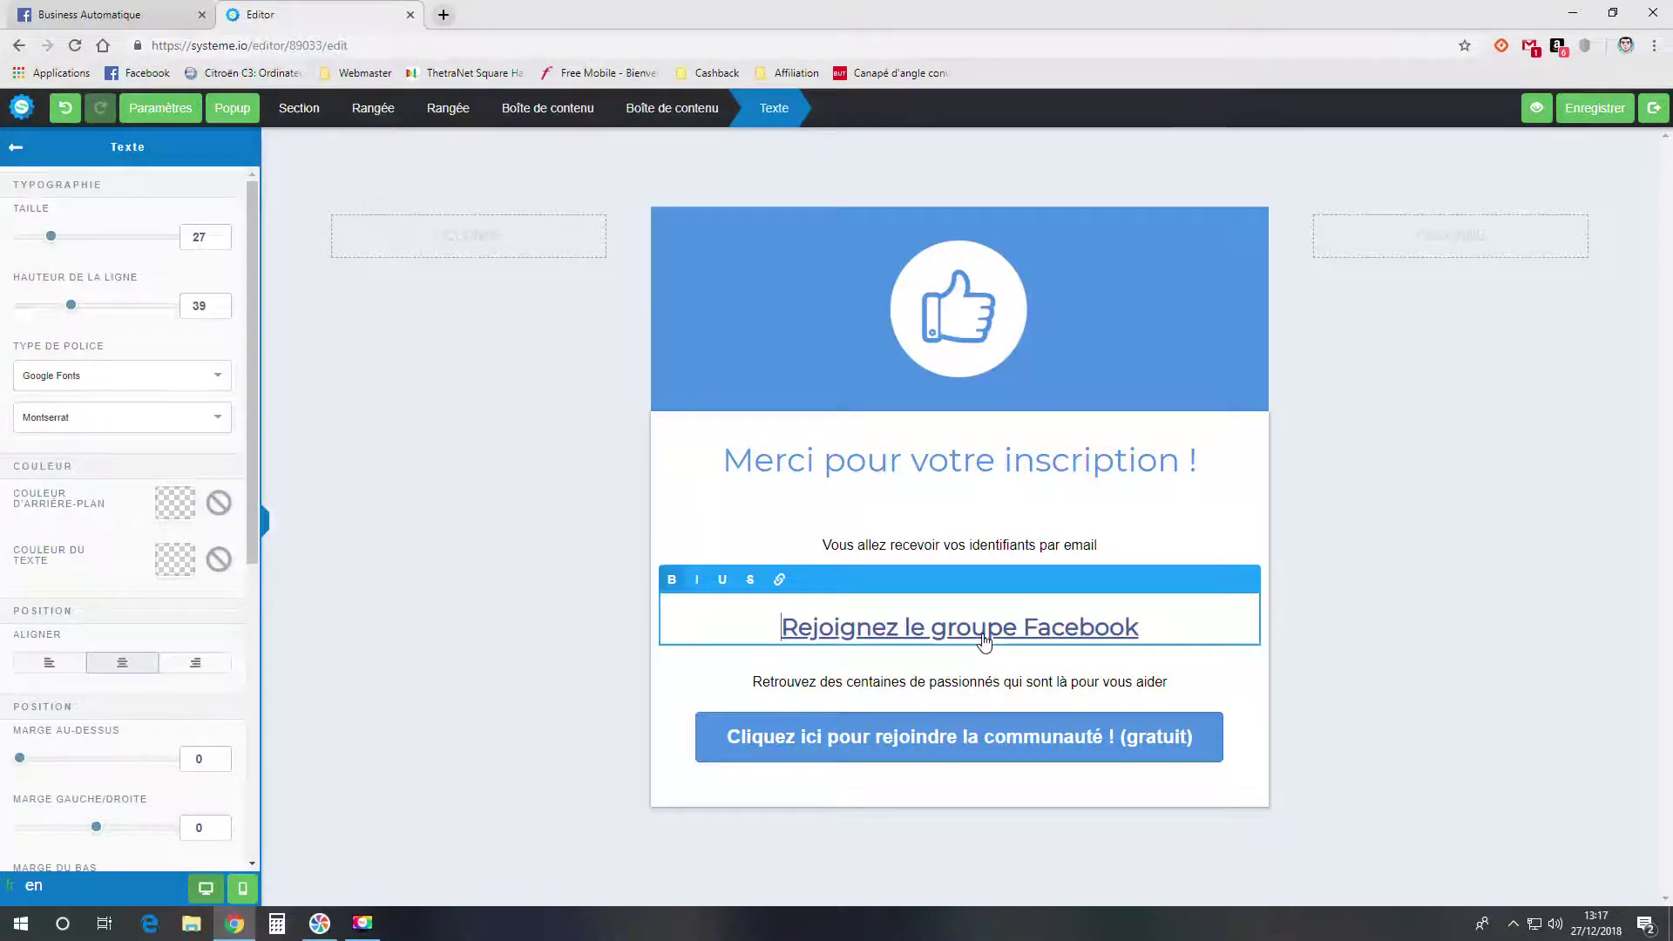
click(984, 642)
drag(1142, 629, 779, 627)
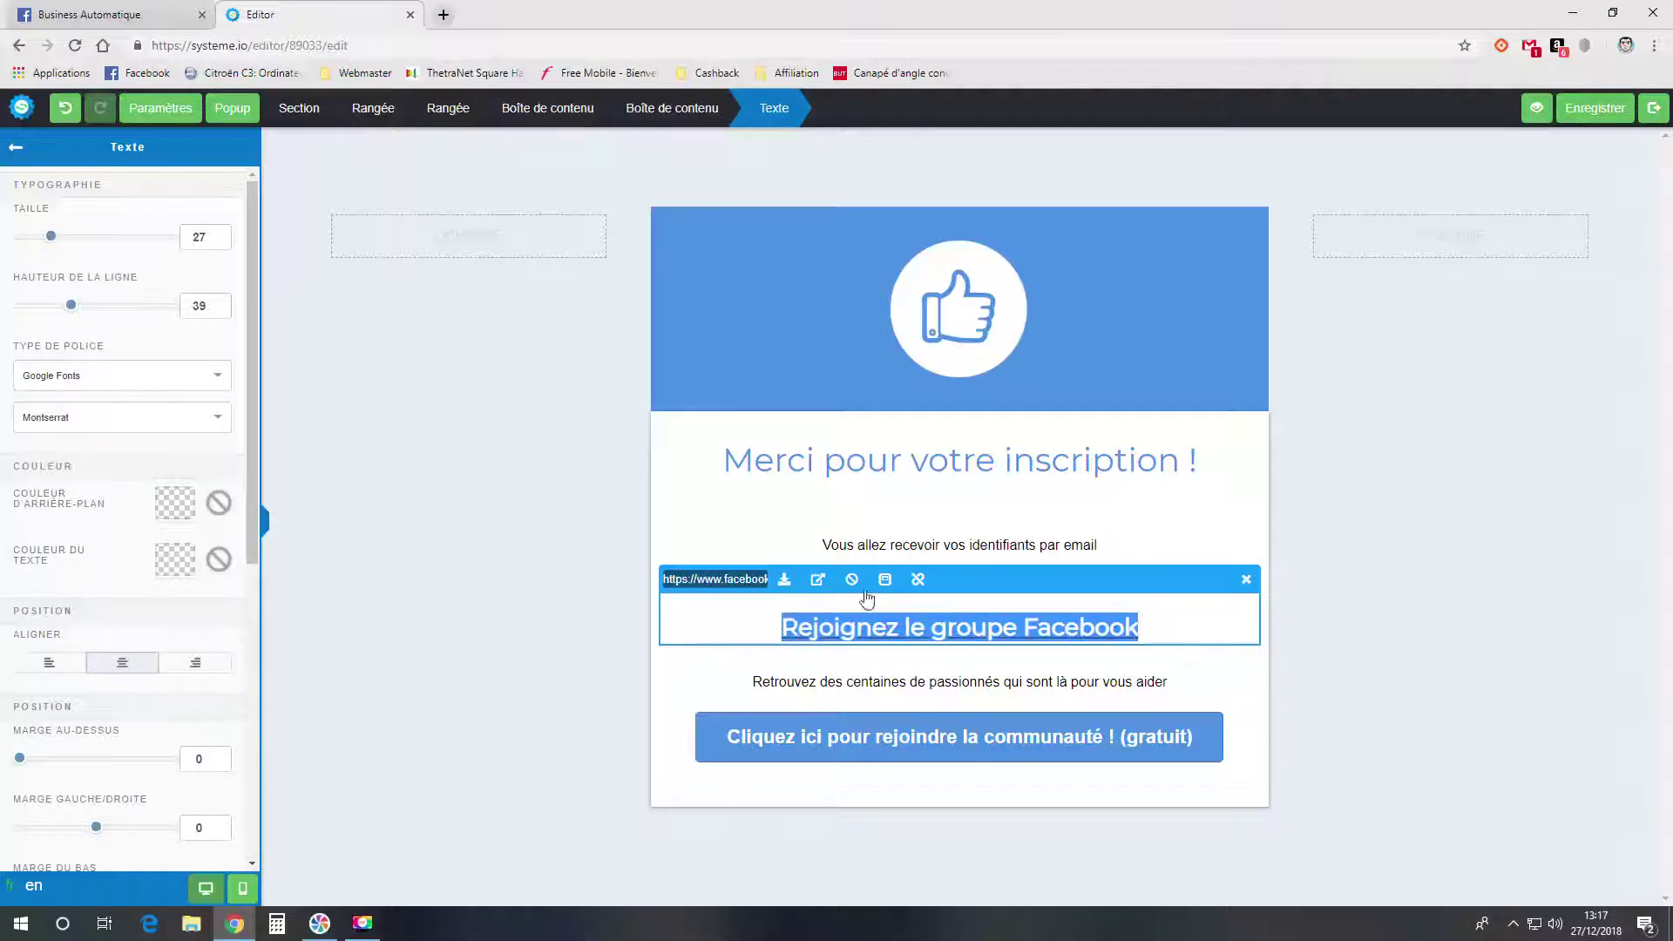
click(917, 579)
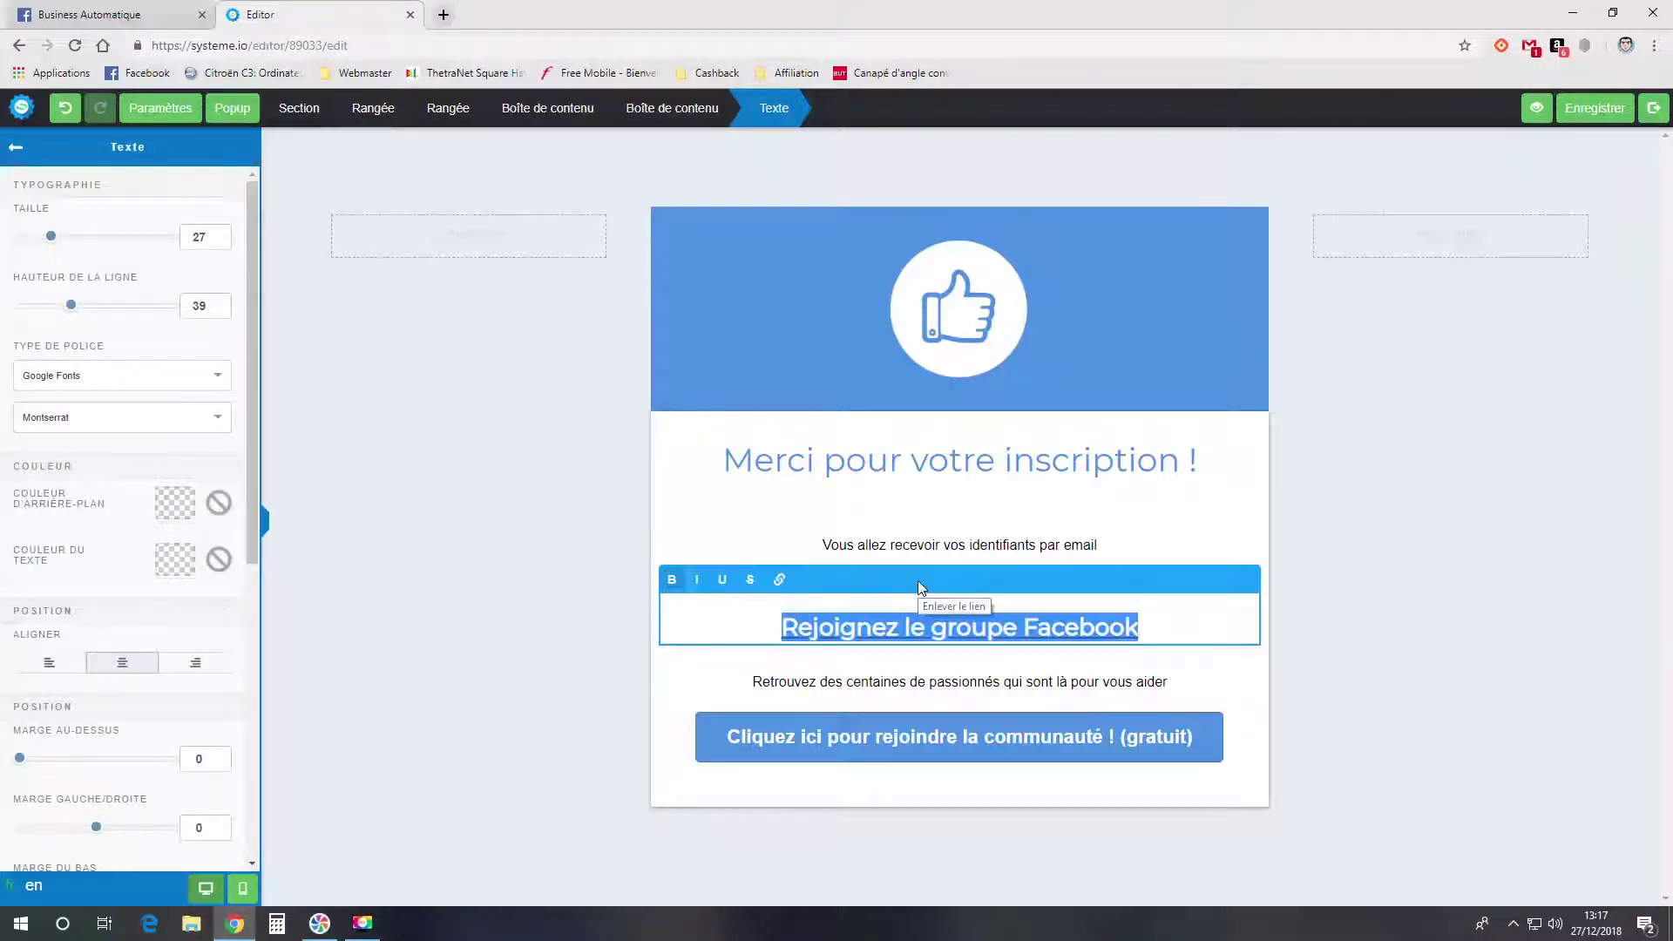
click(780, 579)
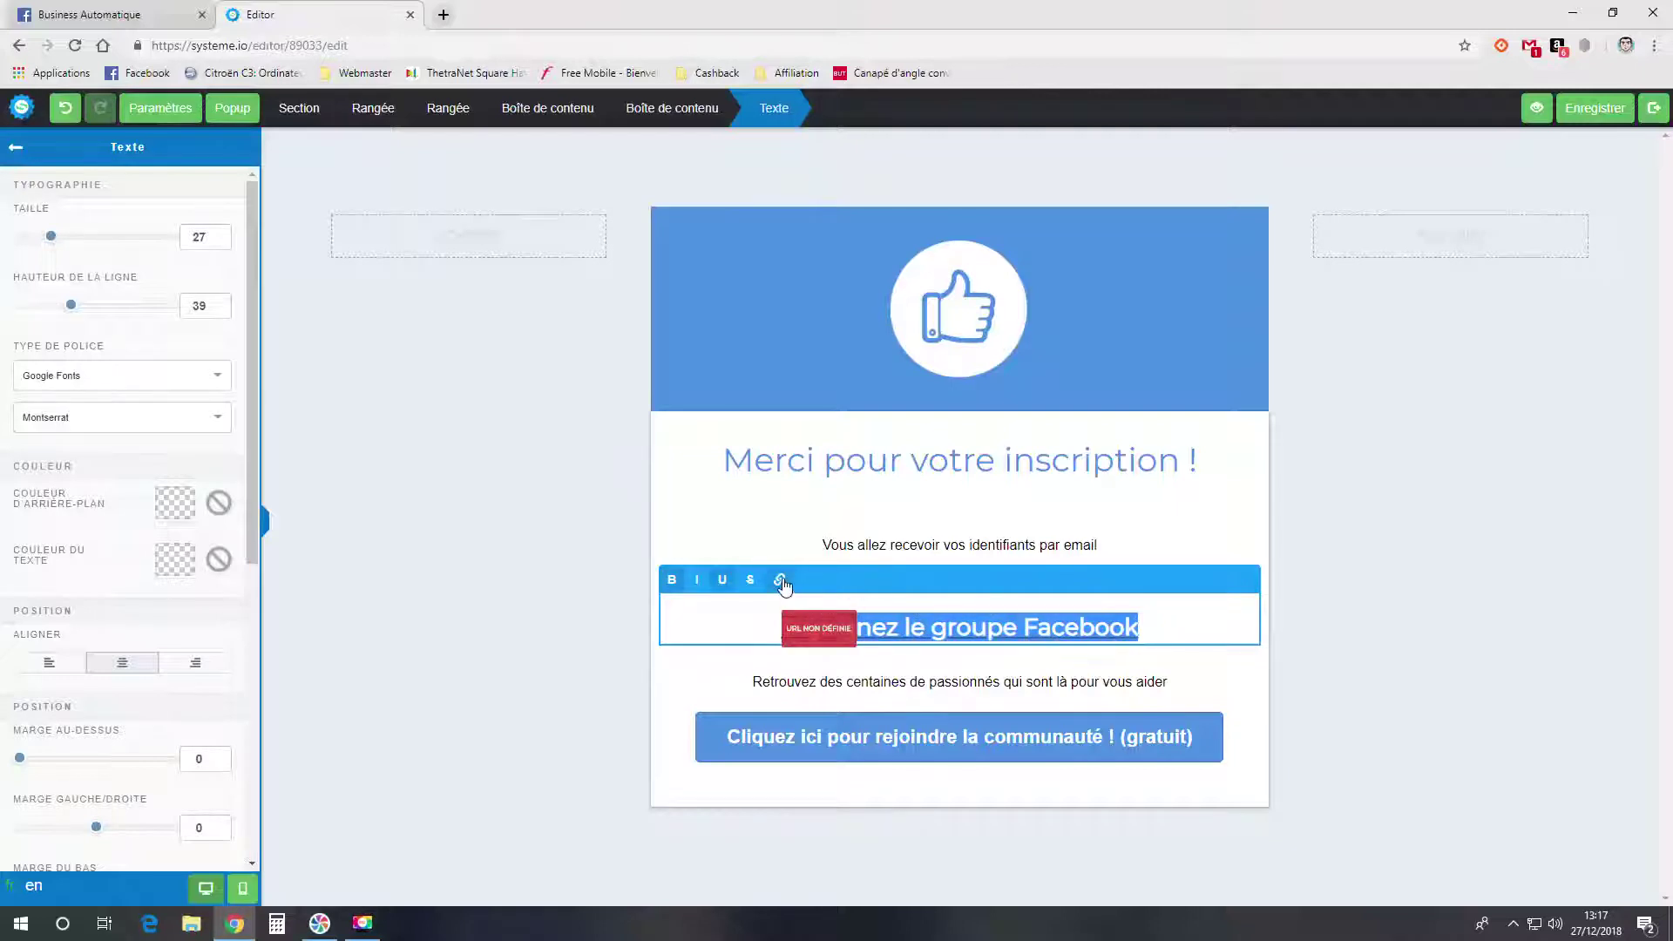
click(912, 633)
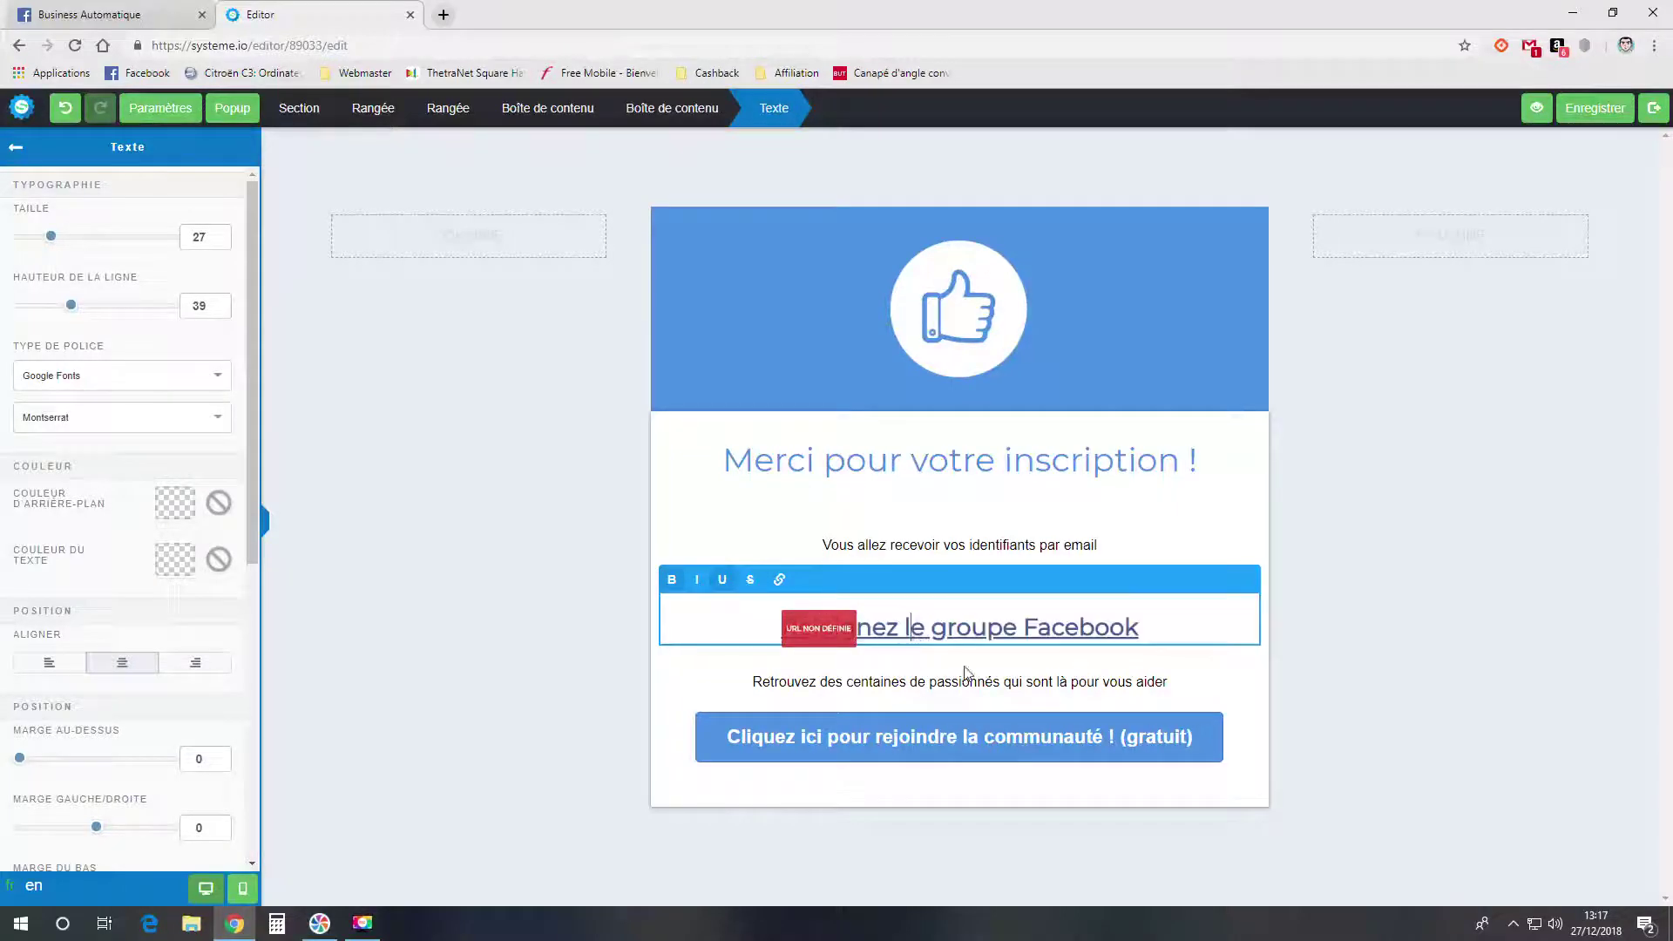
click(1068, 632)
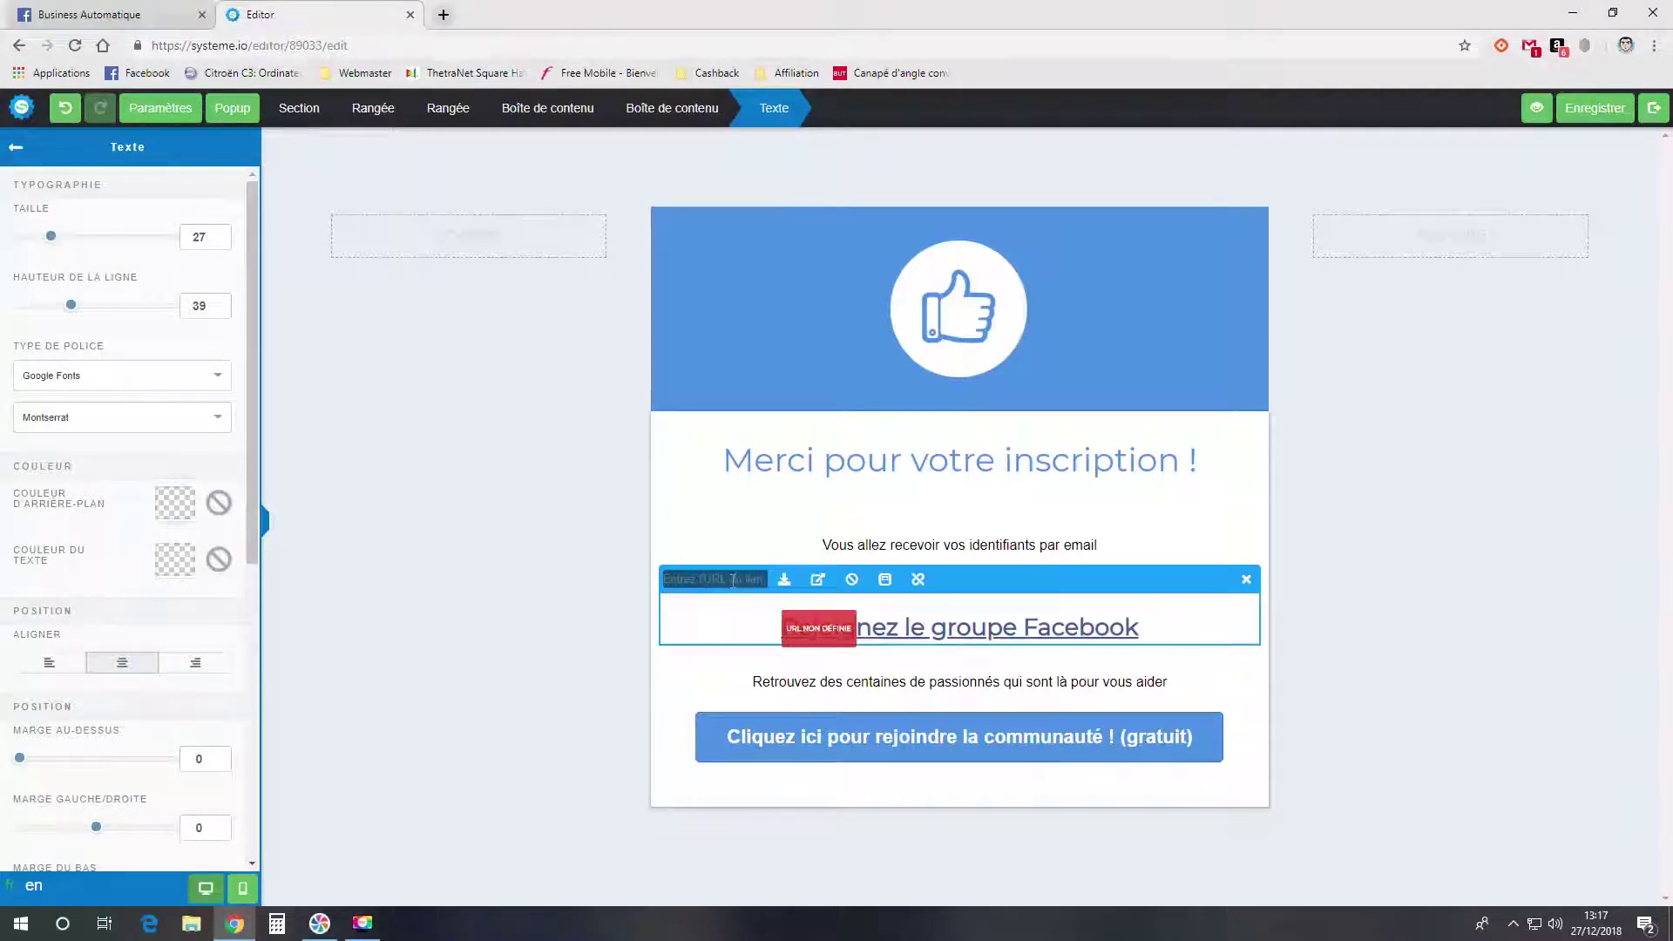
click(1170, 668)
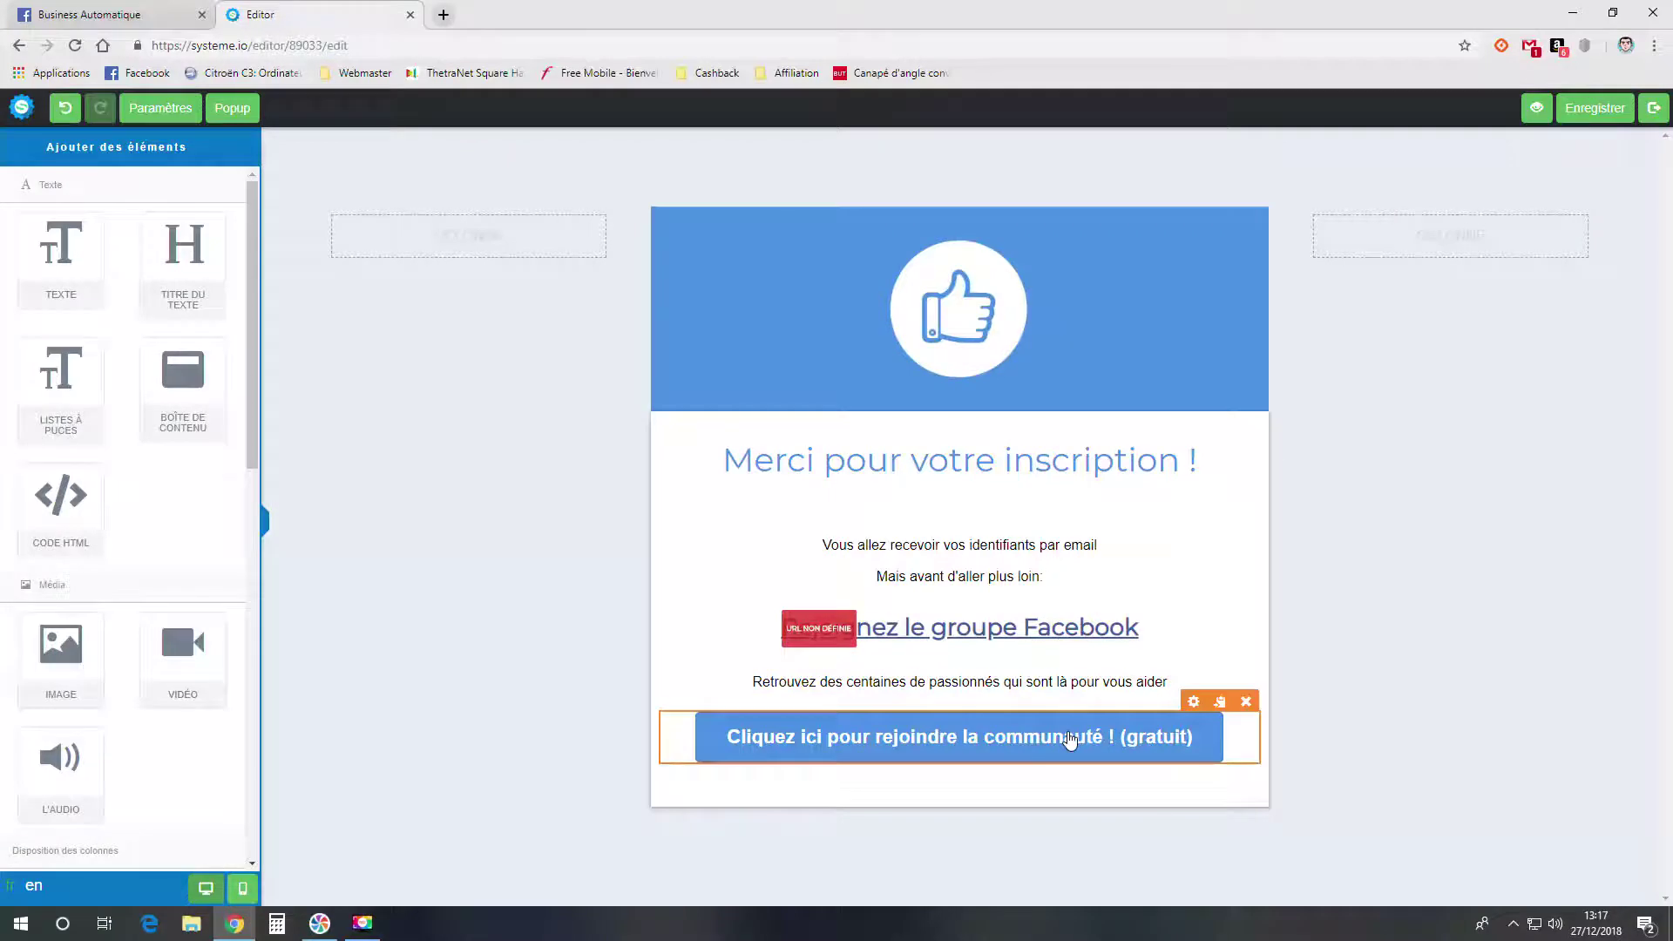
- Review the join button's Facebook group URL, then save the thank-you page and exit the editor
click(1070, 740)
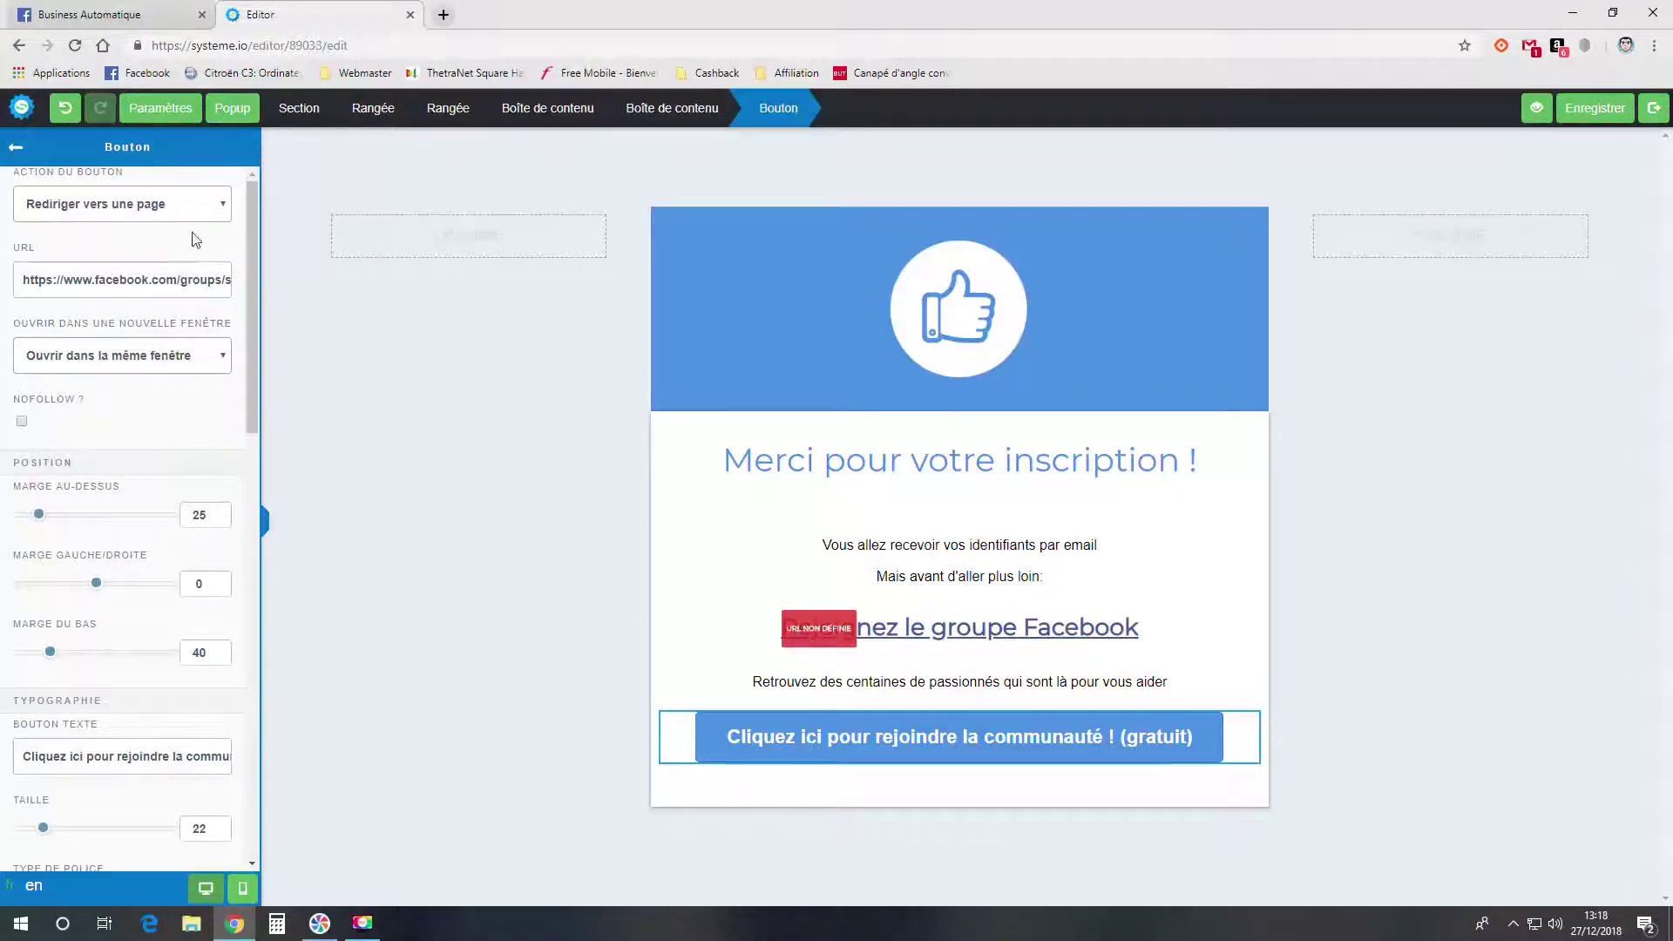
drag(44, 283, 257, 298)
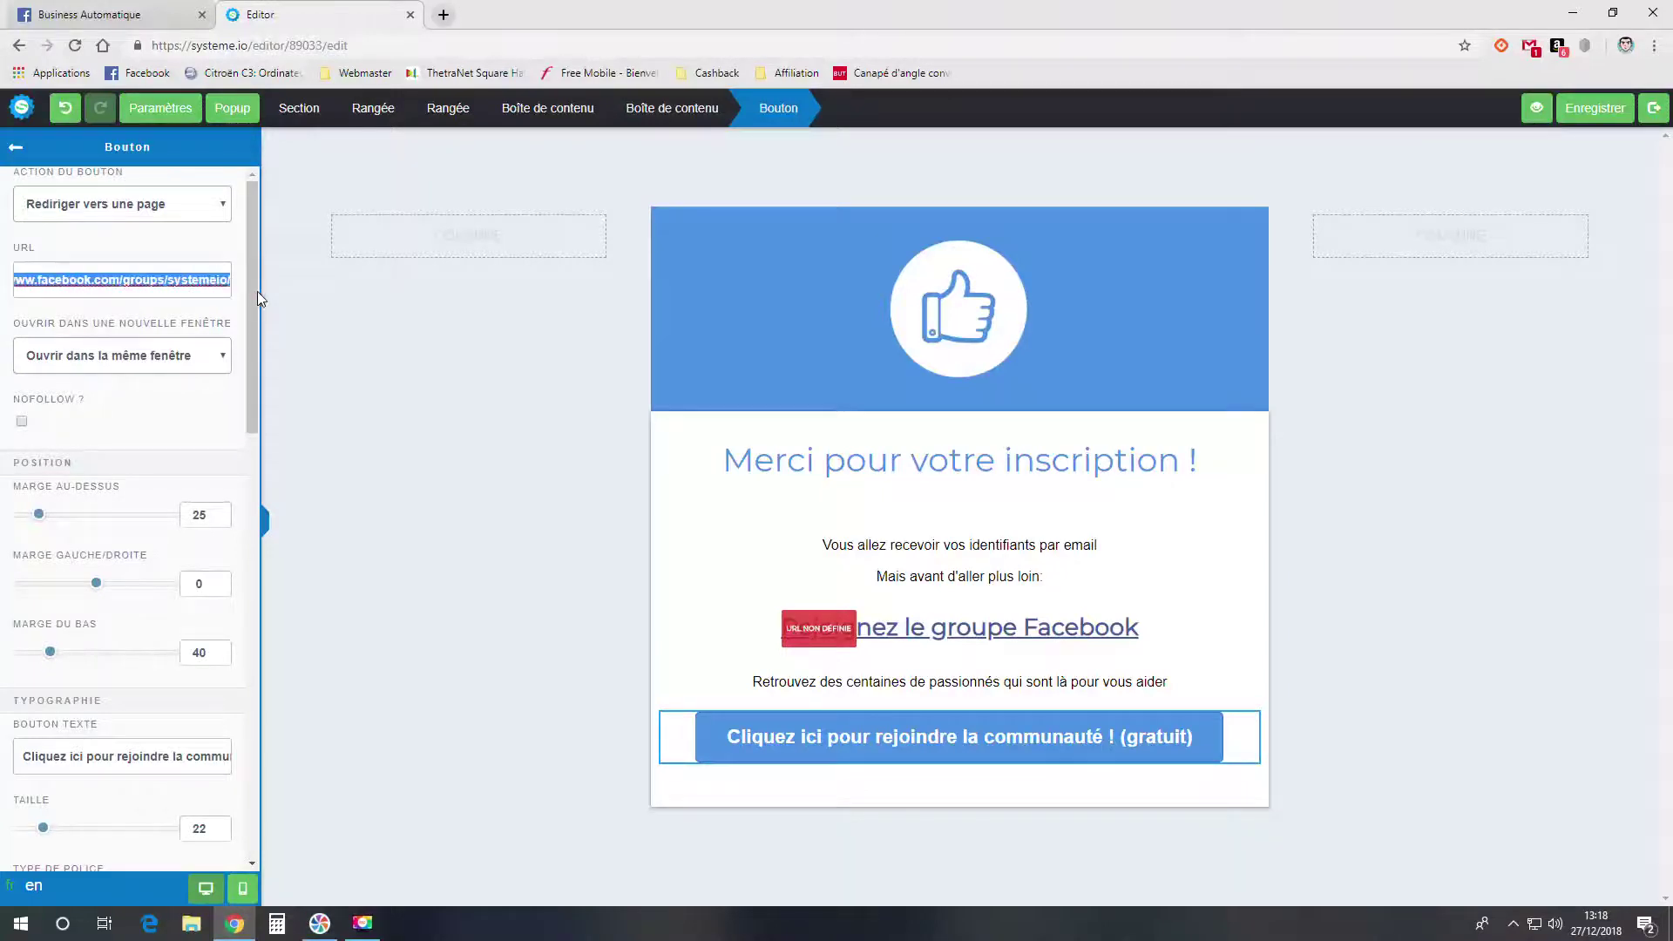
click(212, 287)
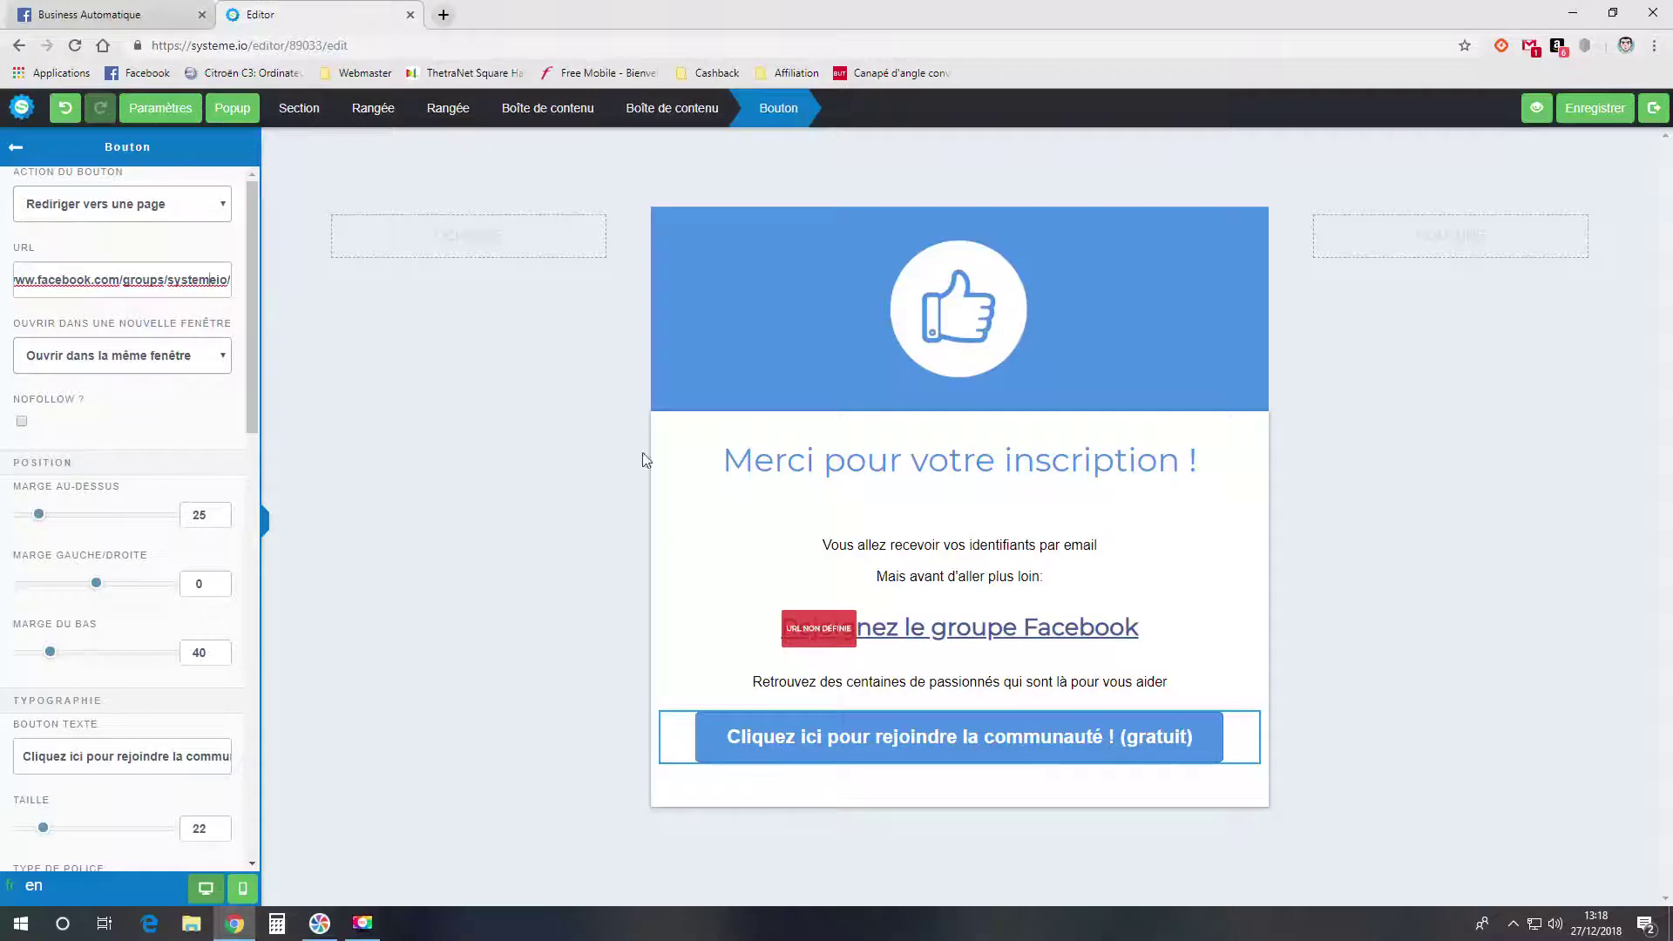
click(1167, 533)
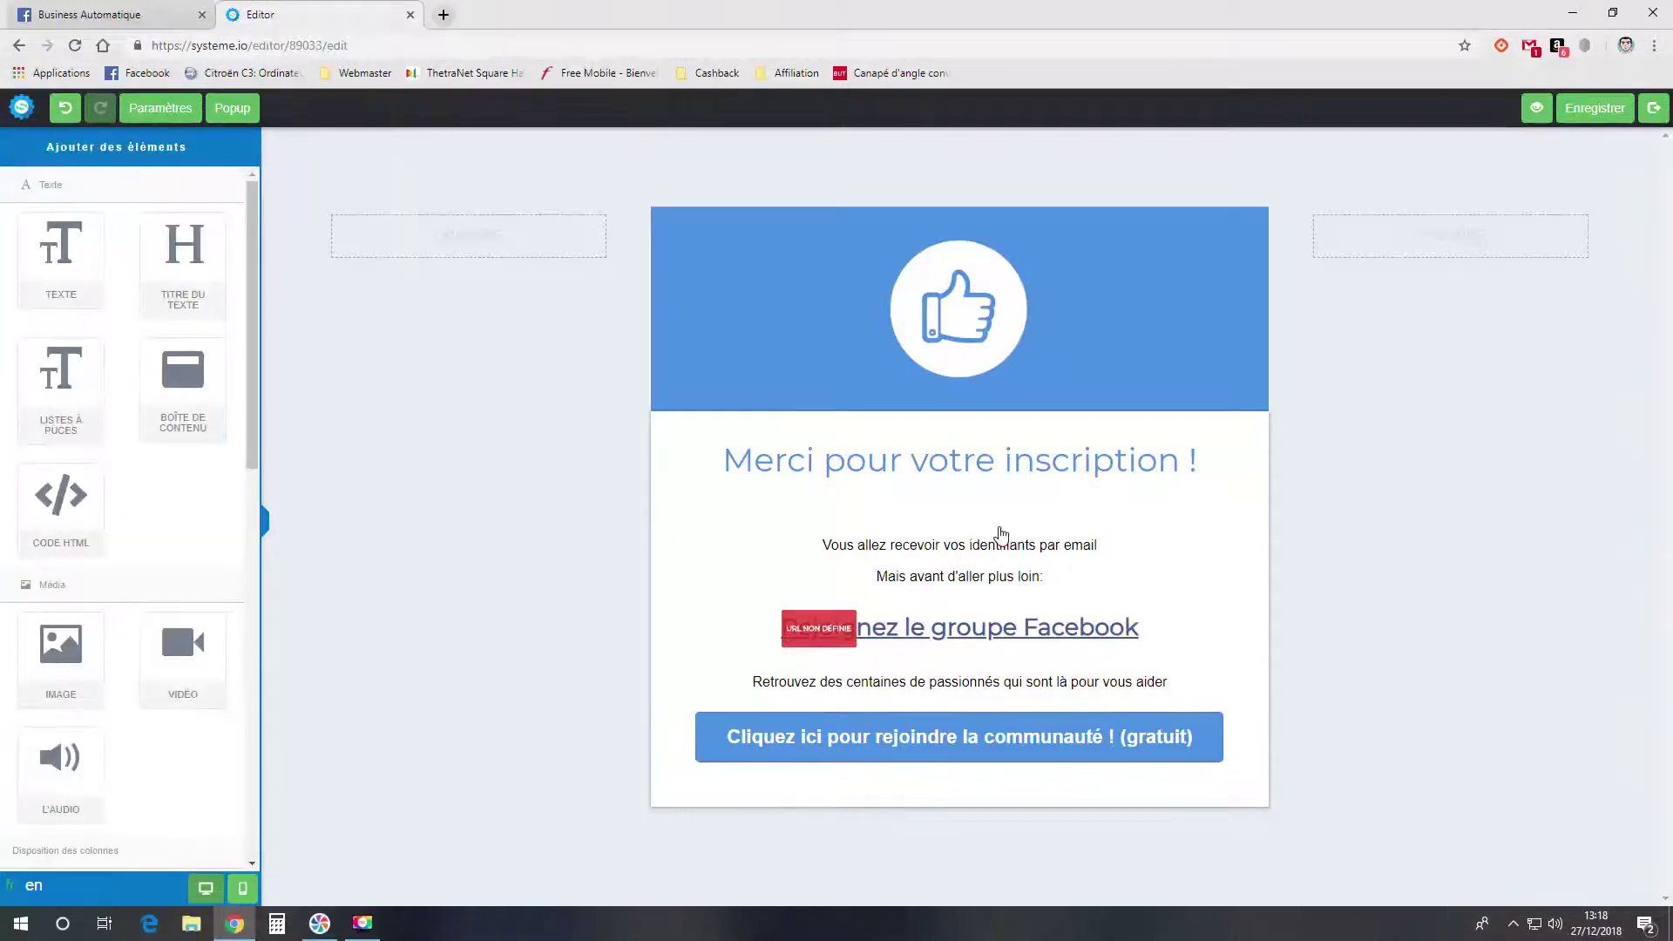
mouse_move(1552, 193)
click(1617, 117)
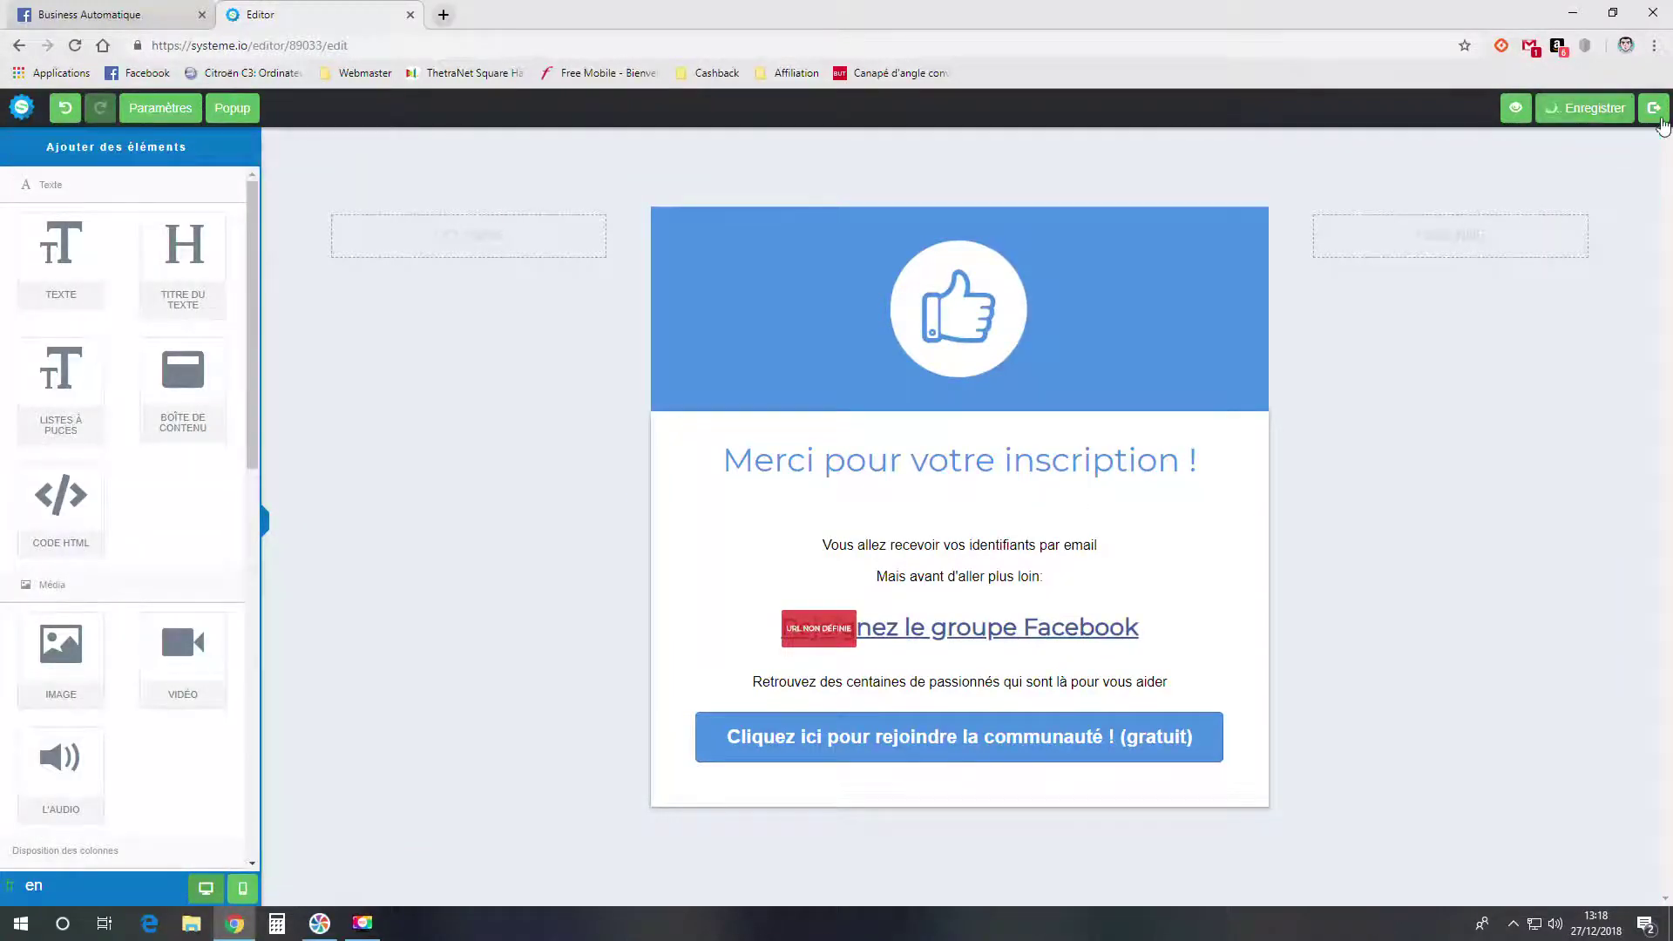
click(1655, 114)
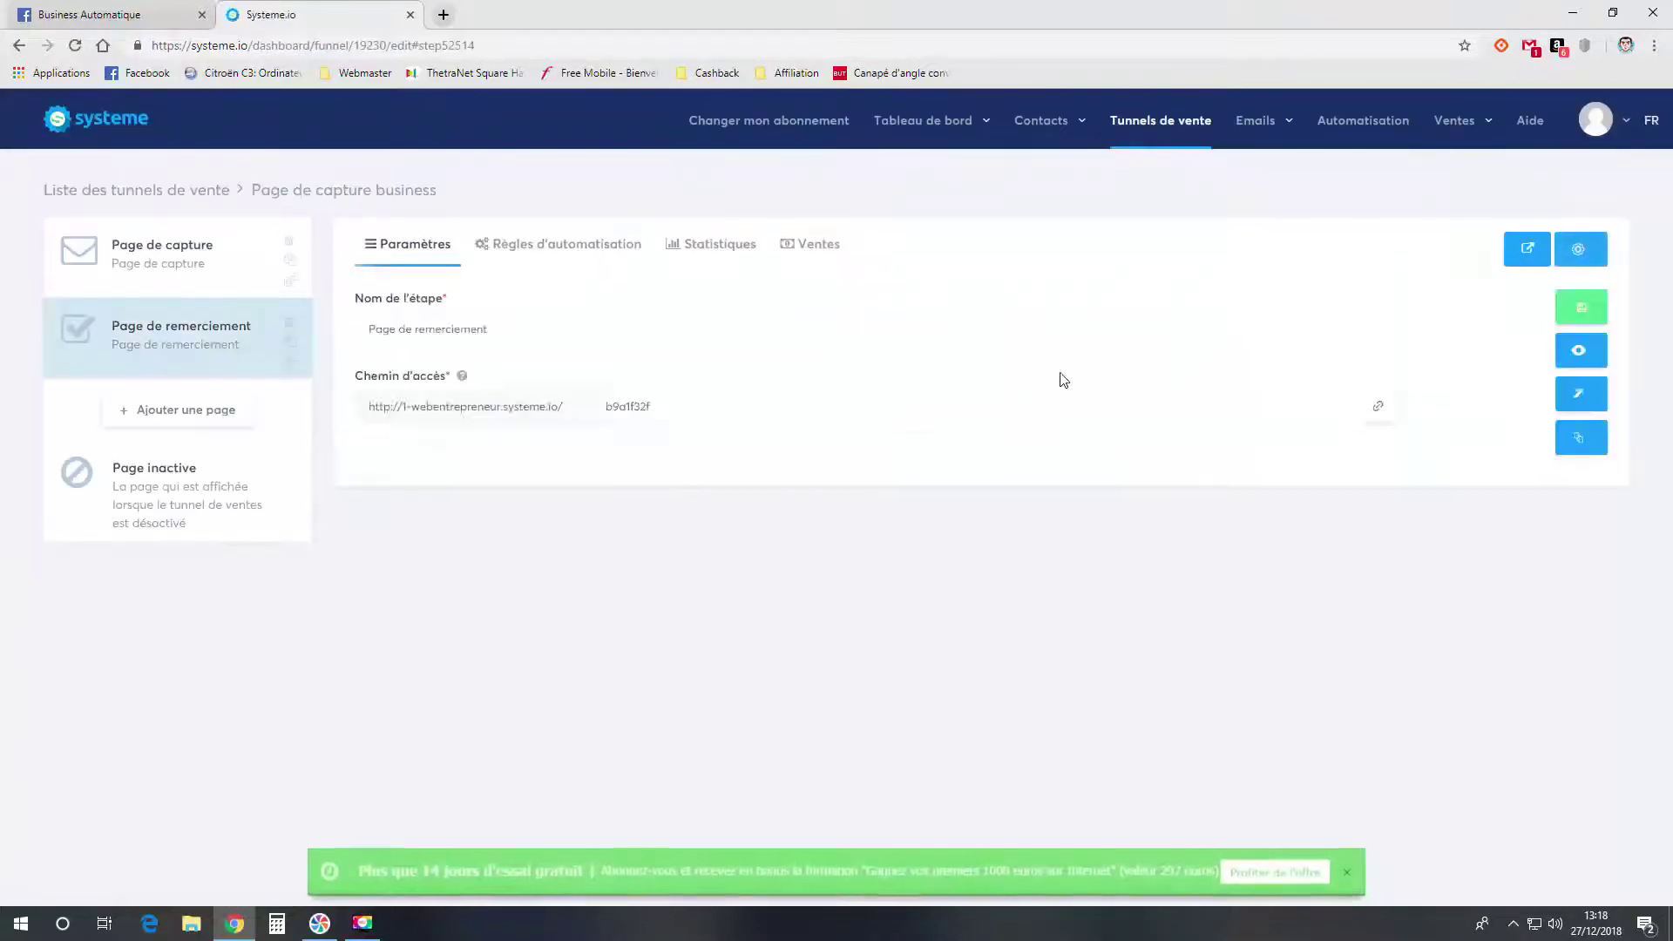
- Preview the thank-you page in a new tab and test its community join button
click(1572, 352)
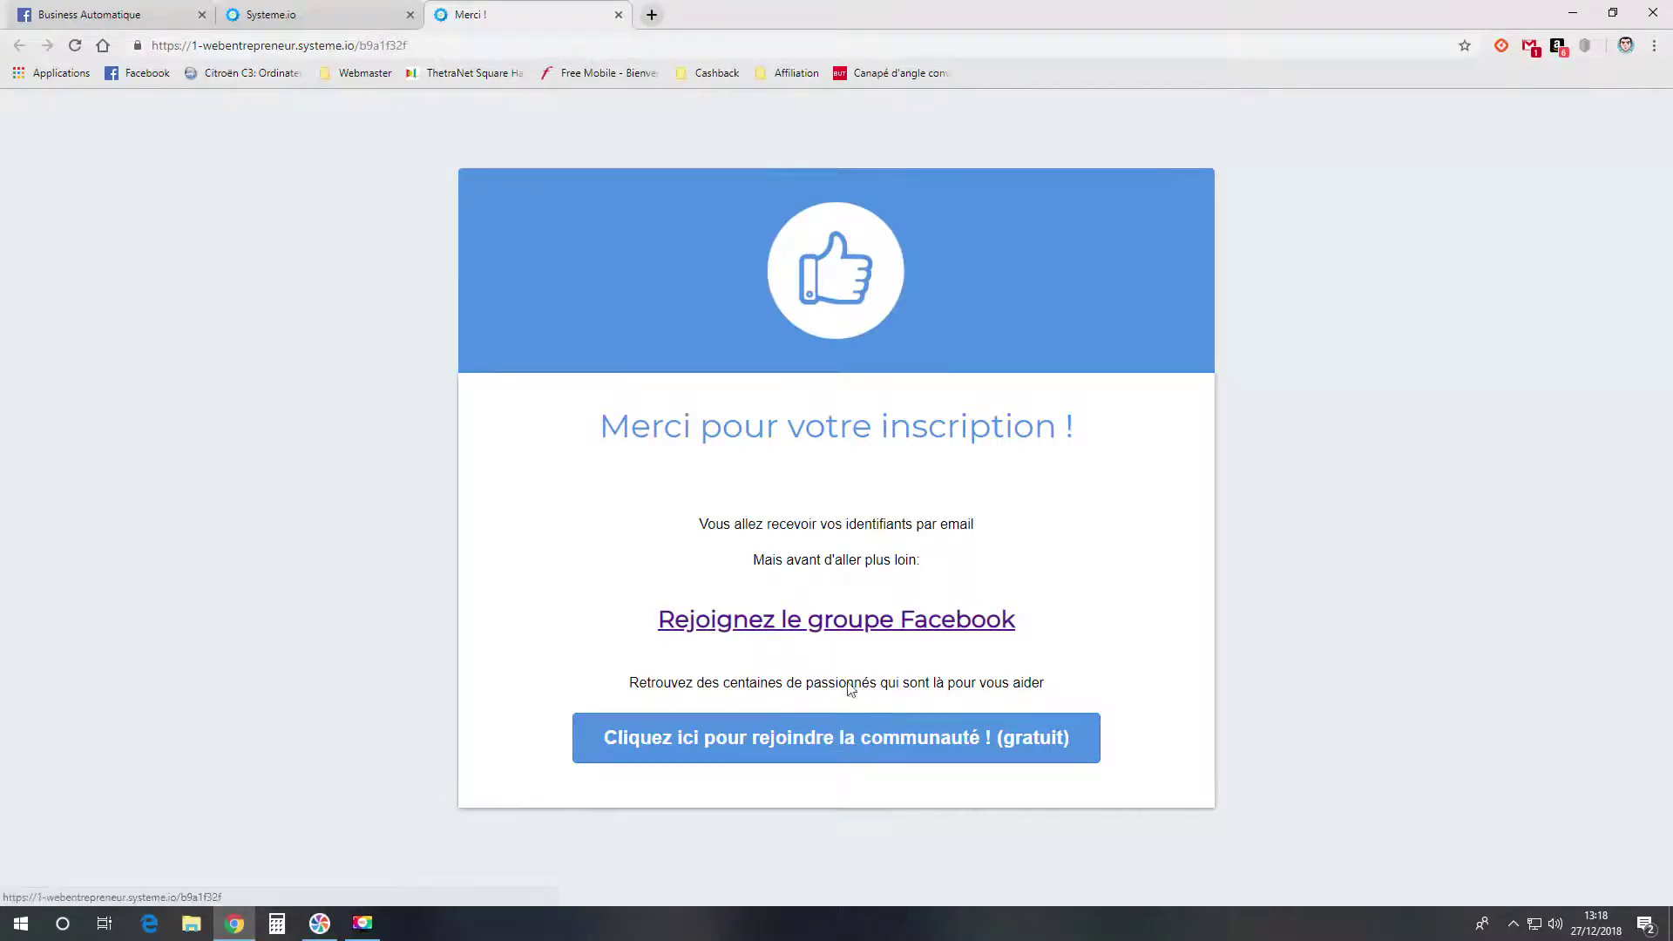
click(847, 736)
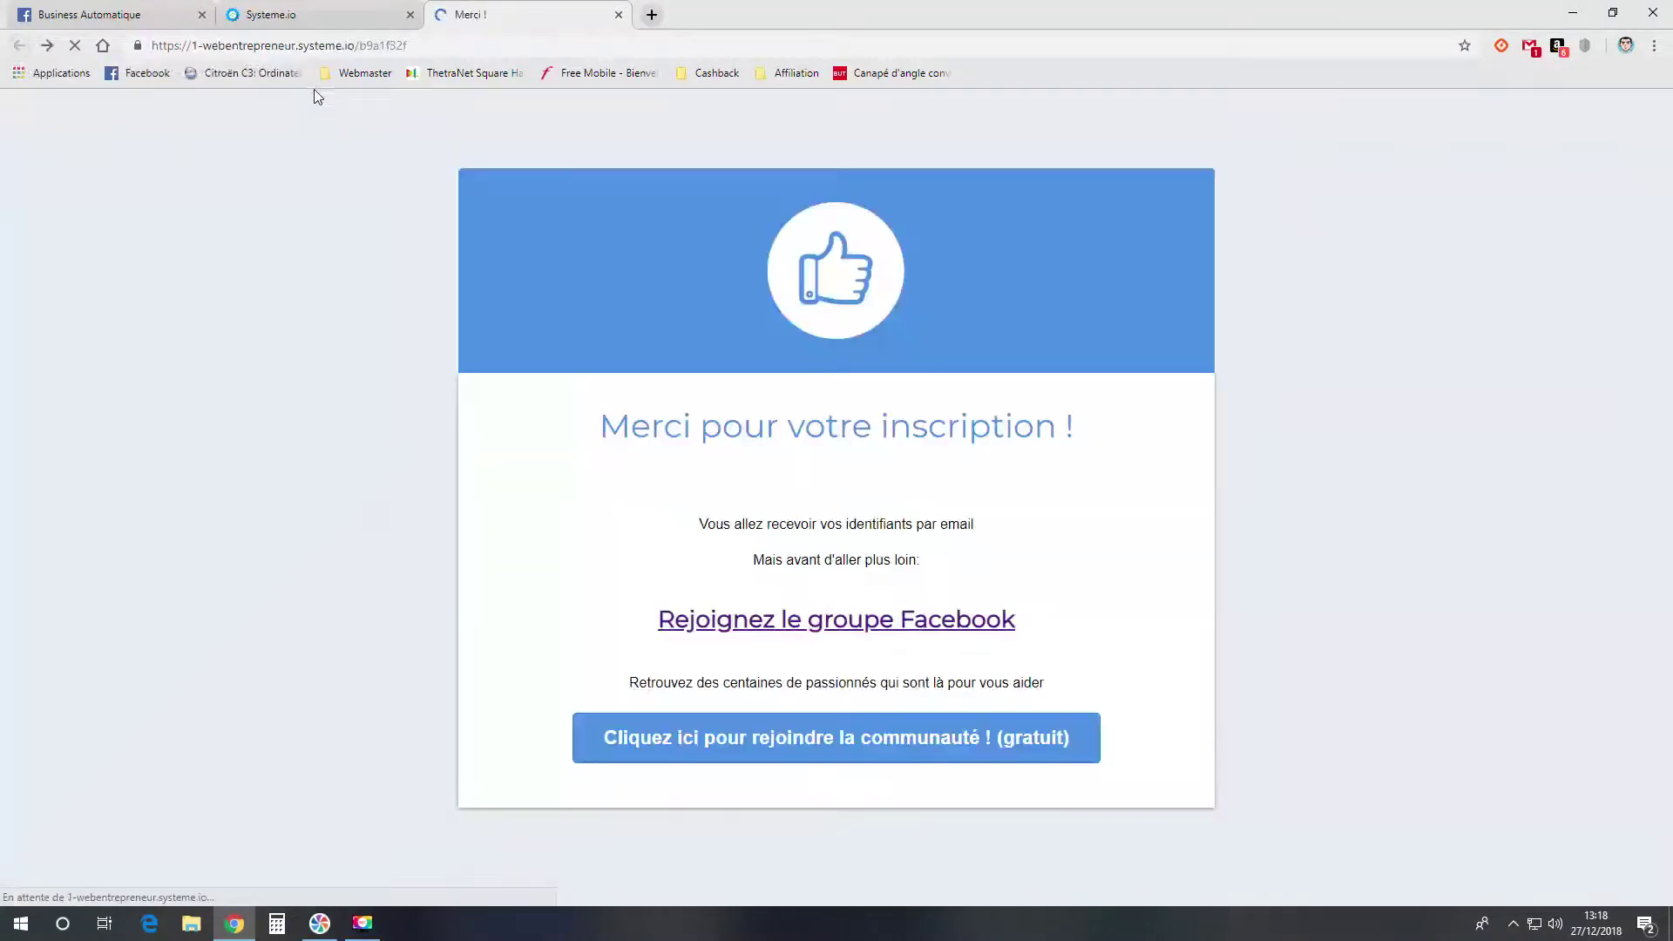
click(319, 14)
click(217, 280)
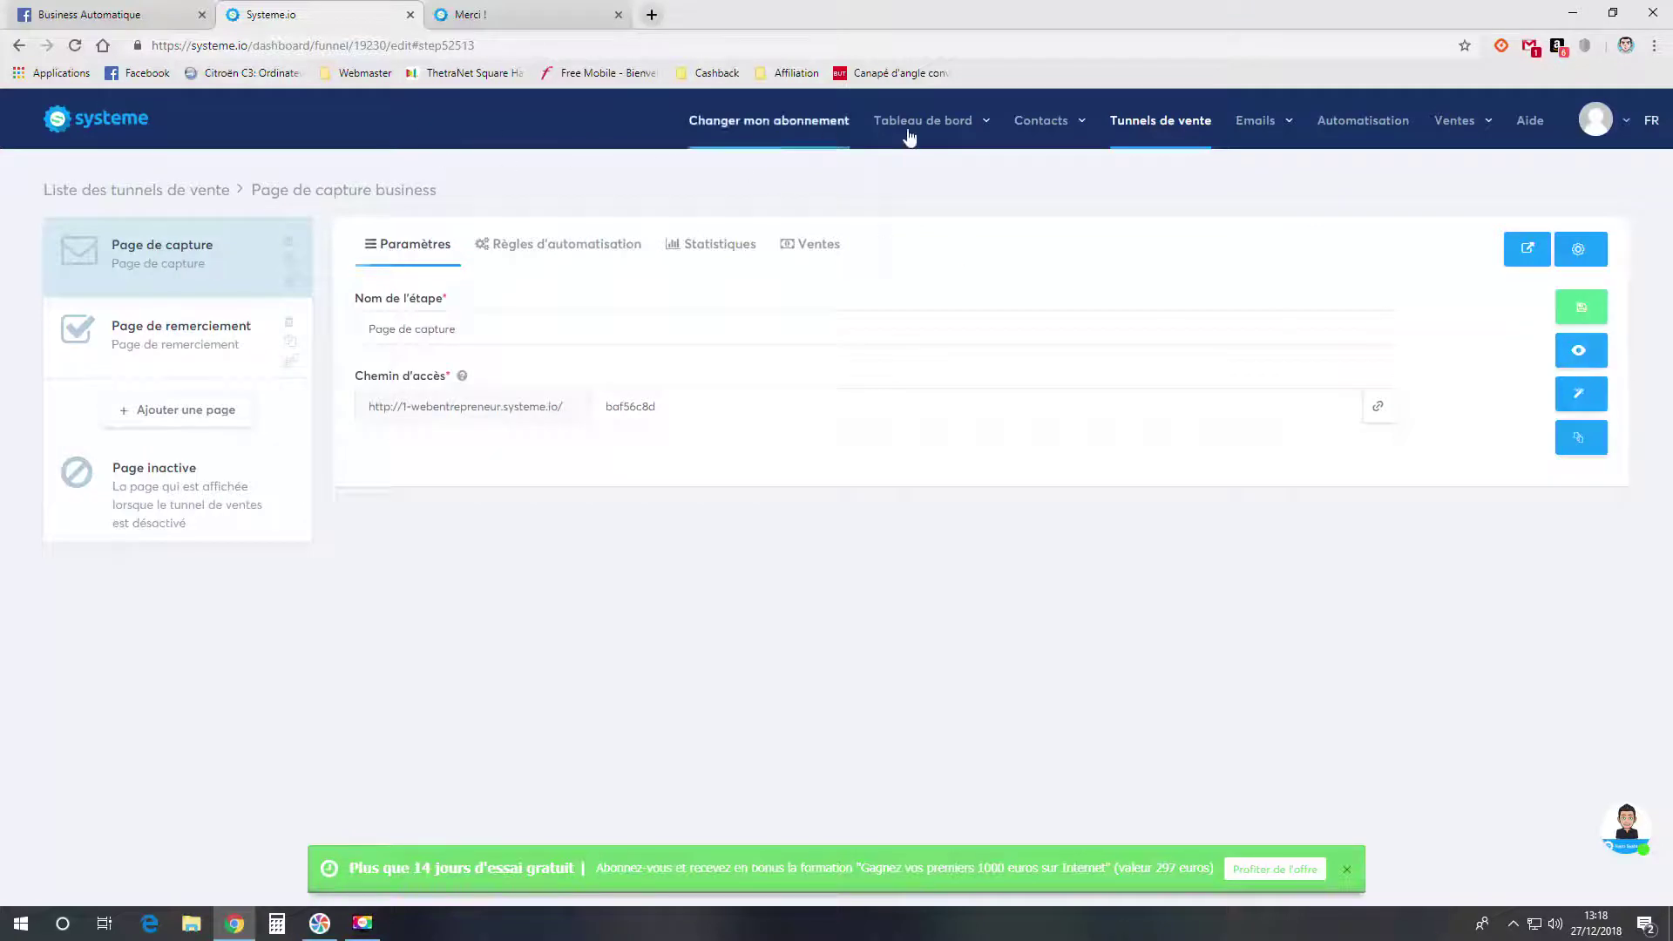
- Check the empty contacts list, then reopen the capture funnel from Tunnels de vente
mouse_move(1042, 122)
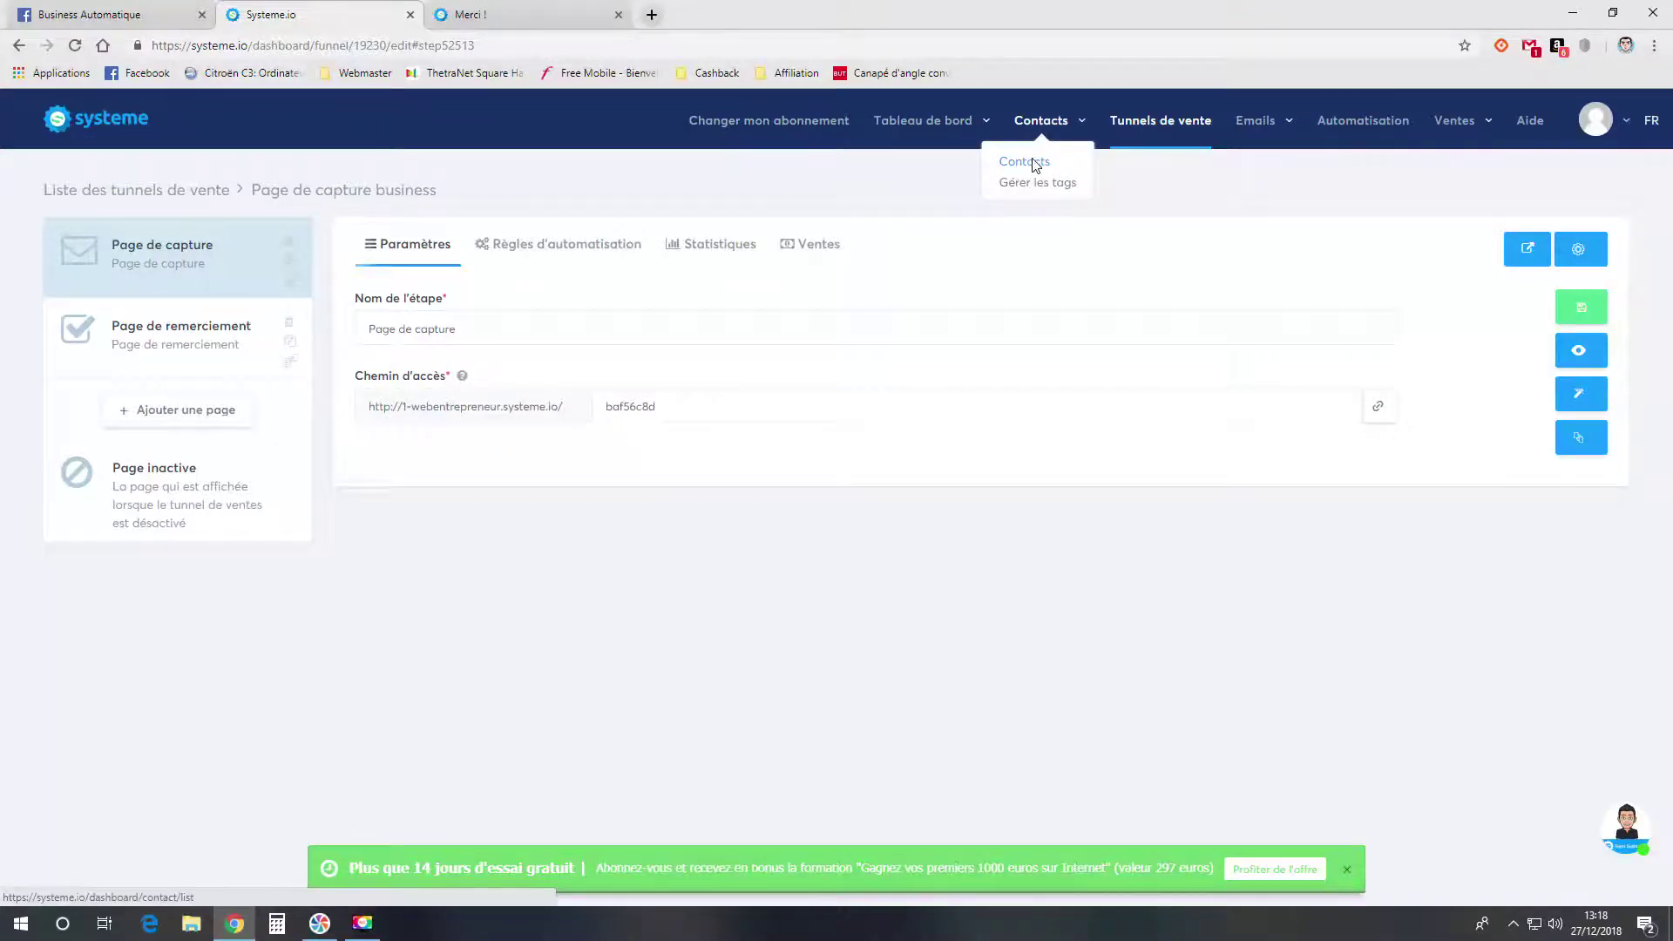
click(1035, 166)
click(139, 73)
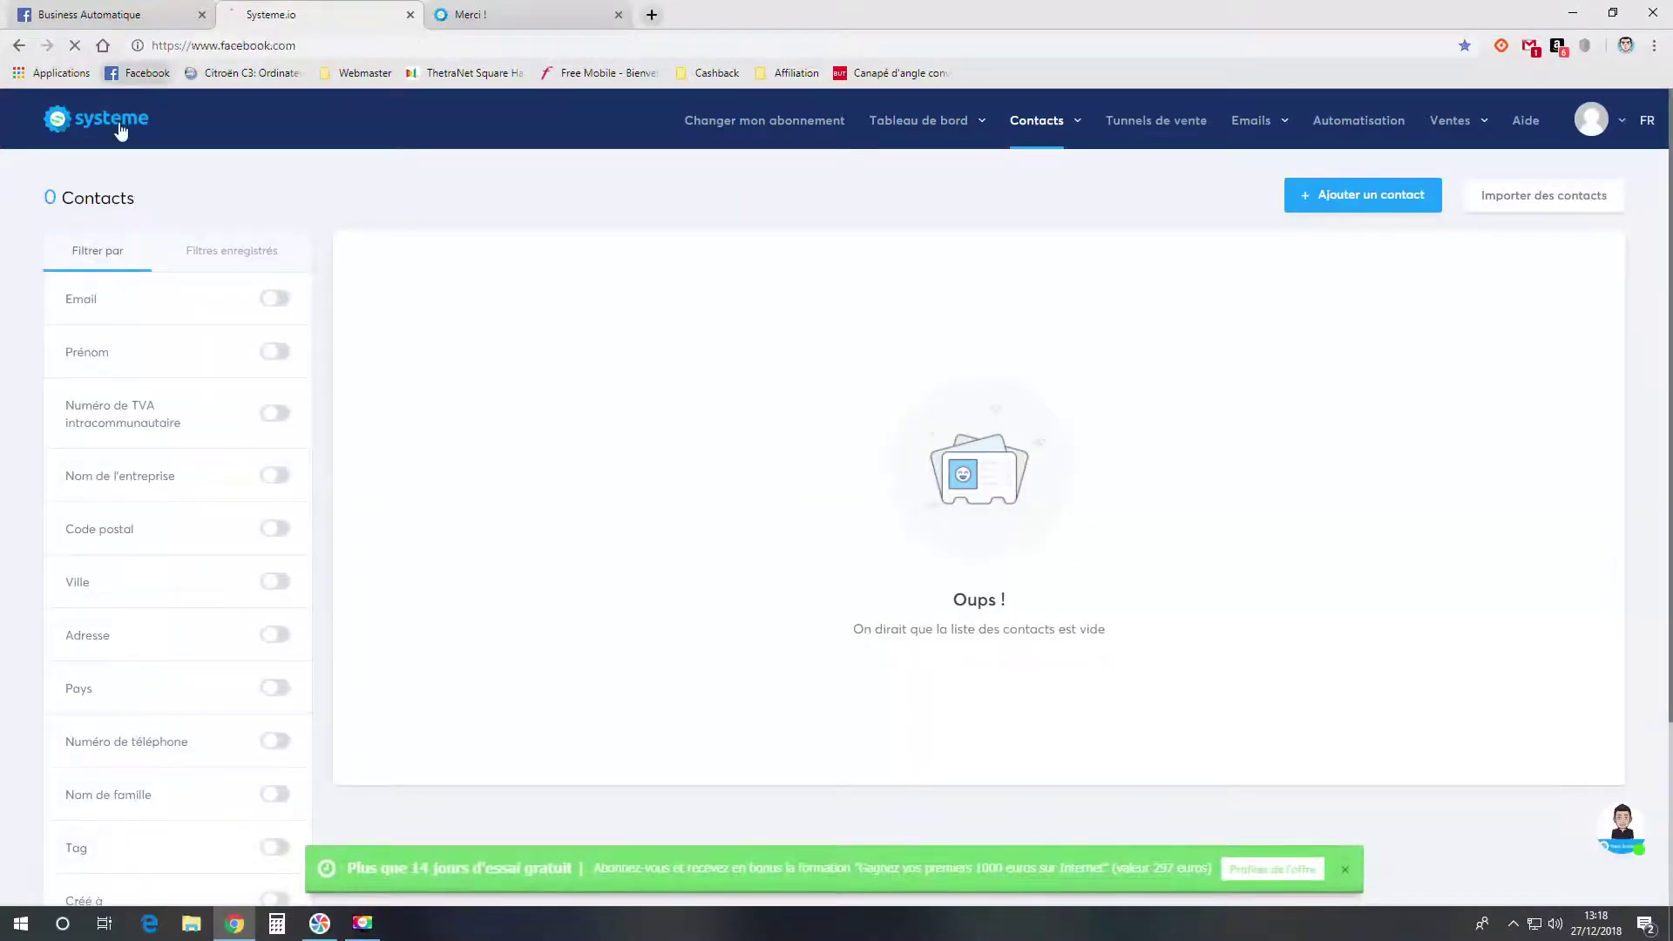
click(120, 131)
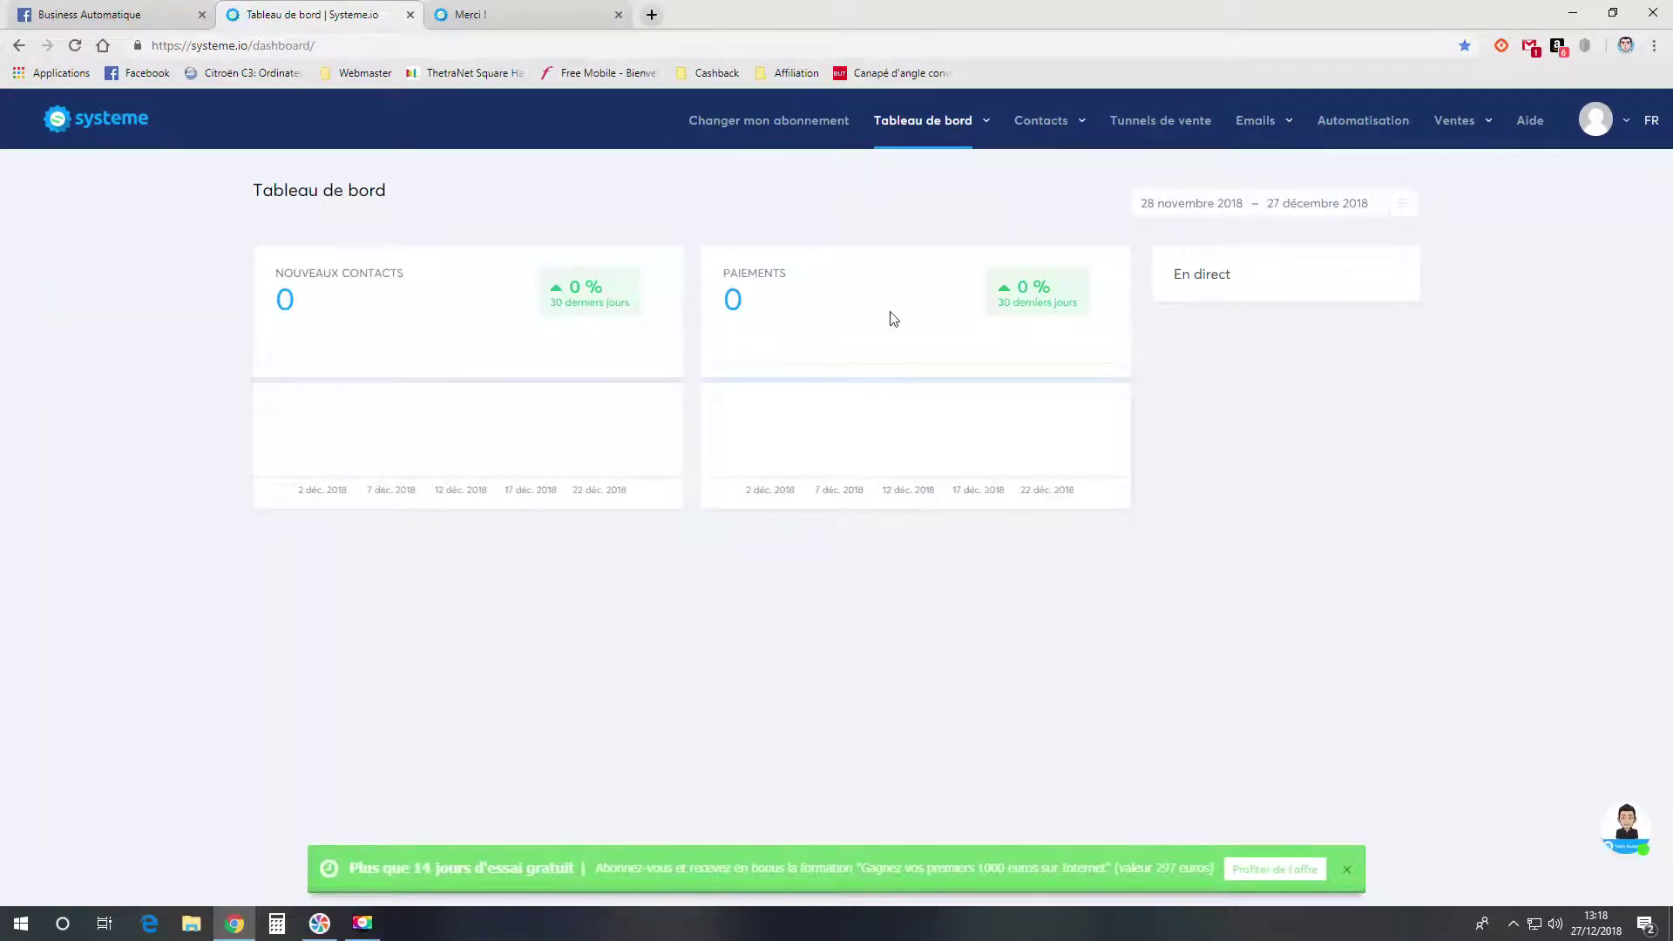
click(1154, 121)
click(167, 298)
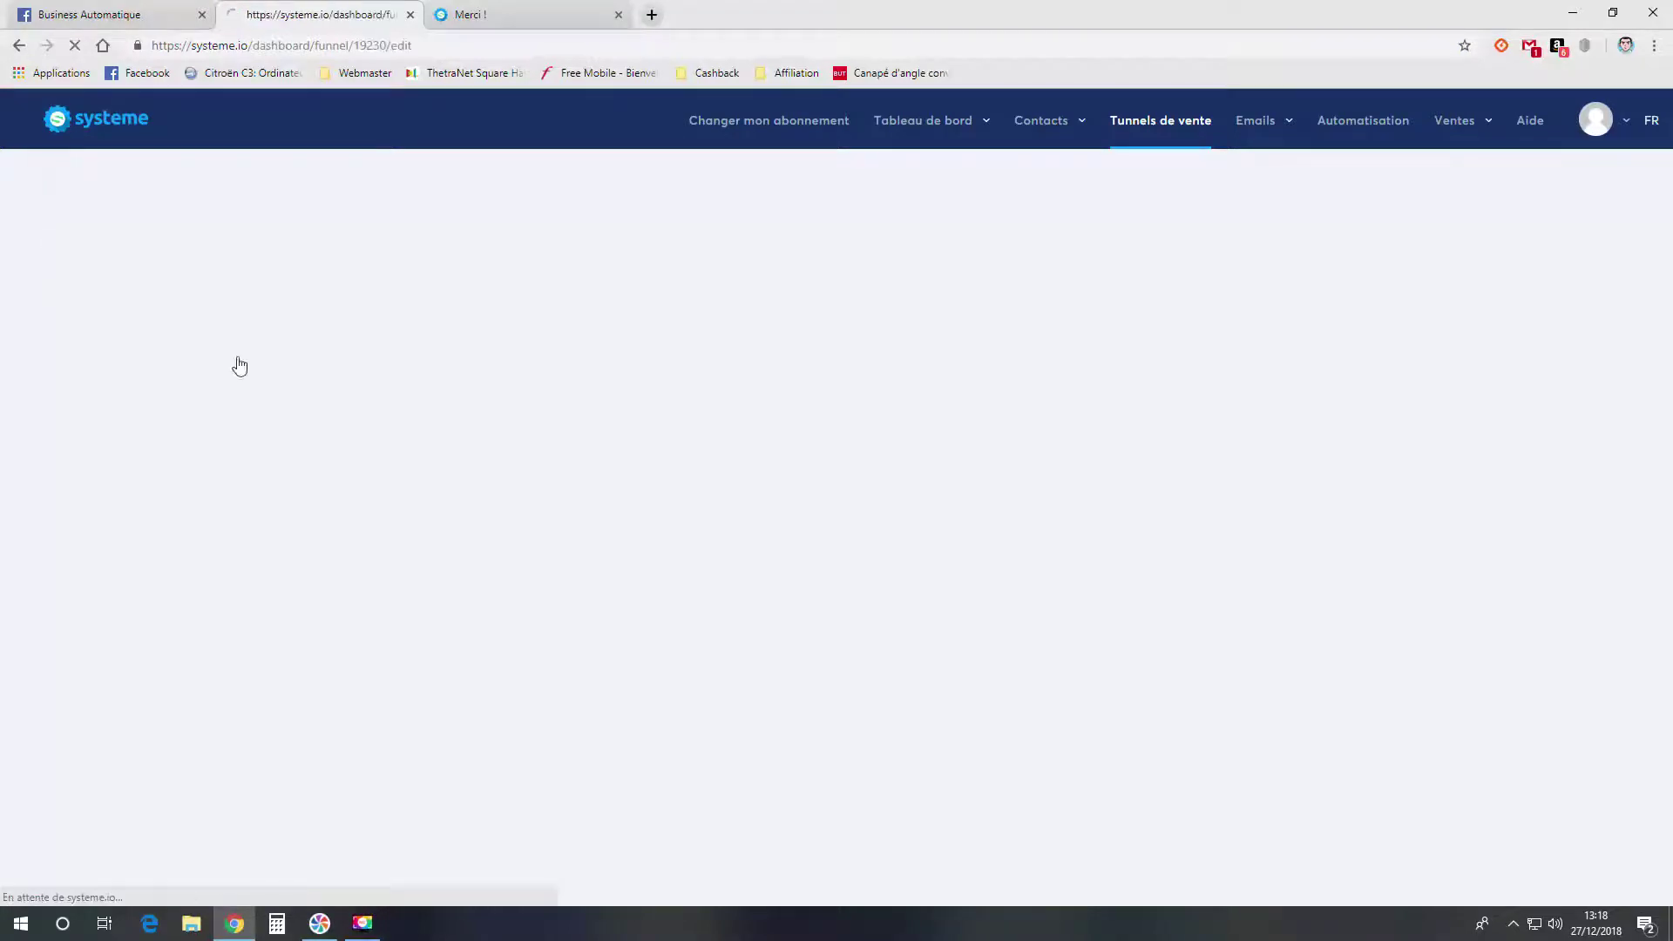
- Open the live capture page in a new tab and look at its web address
click(1575, 360)
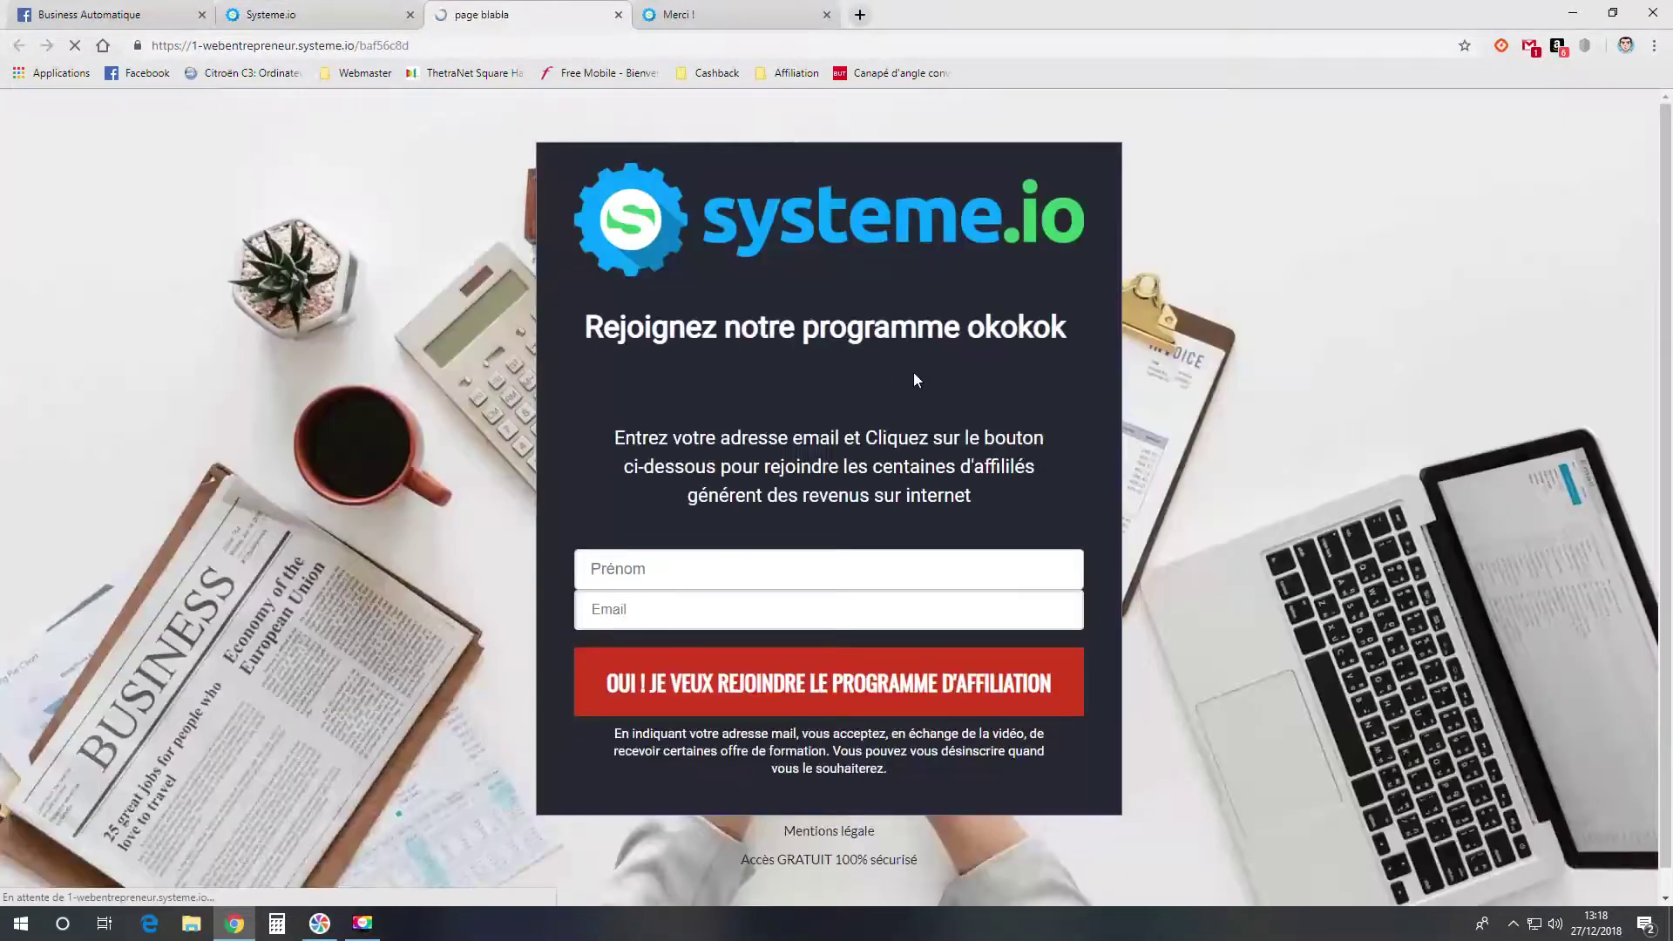
click(383, 46)
right_click(378, 46)
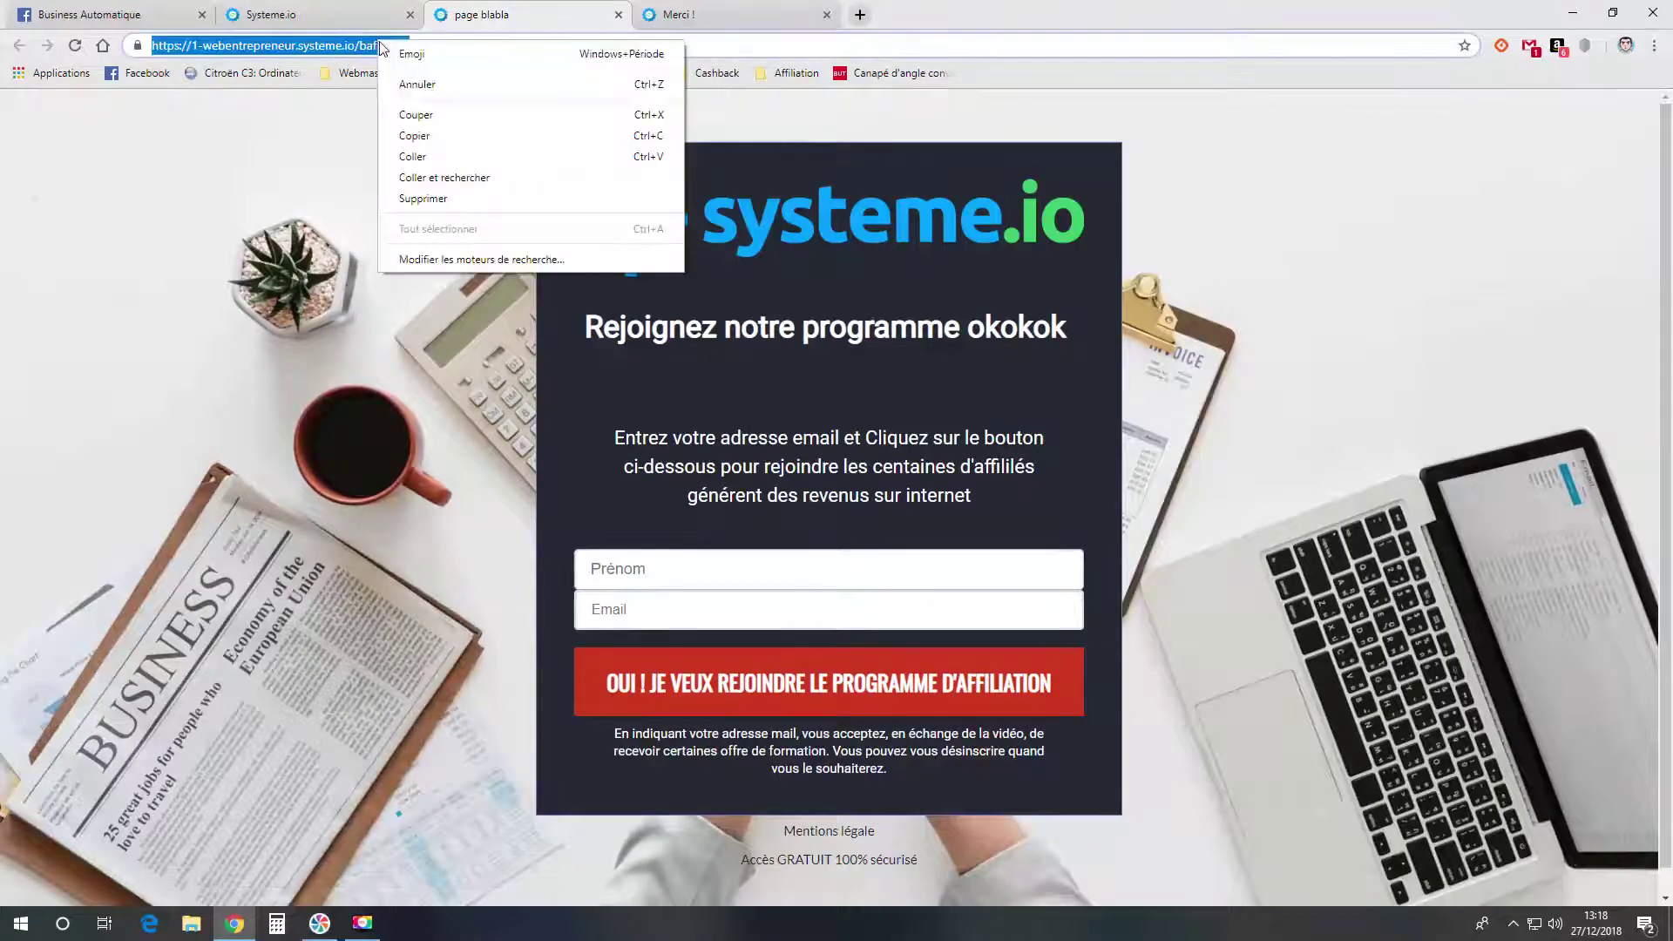
click(437, 45)
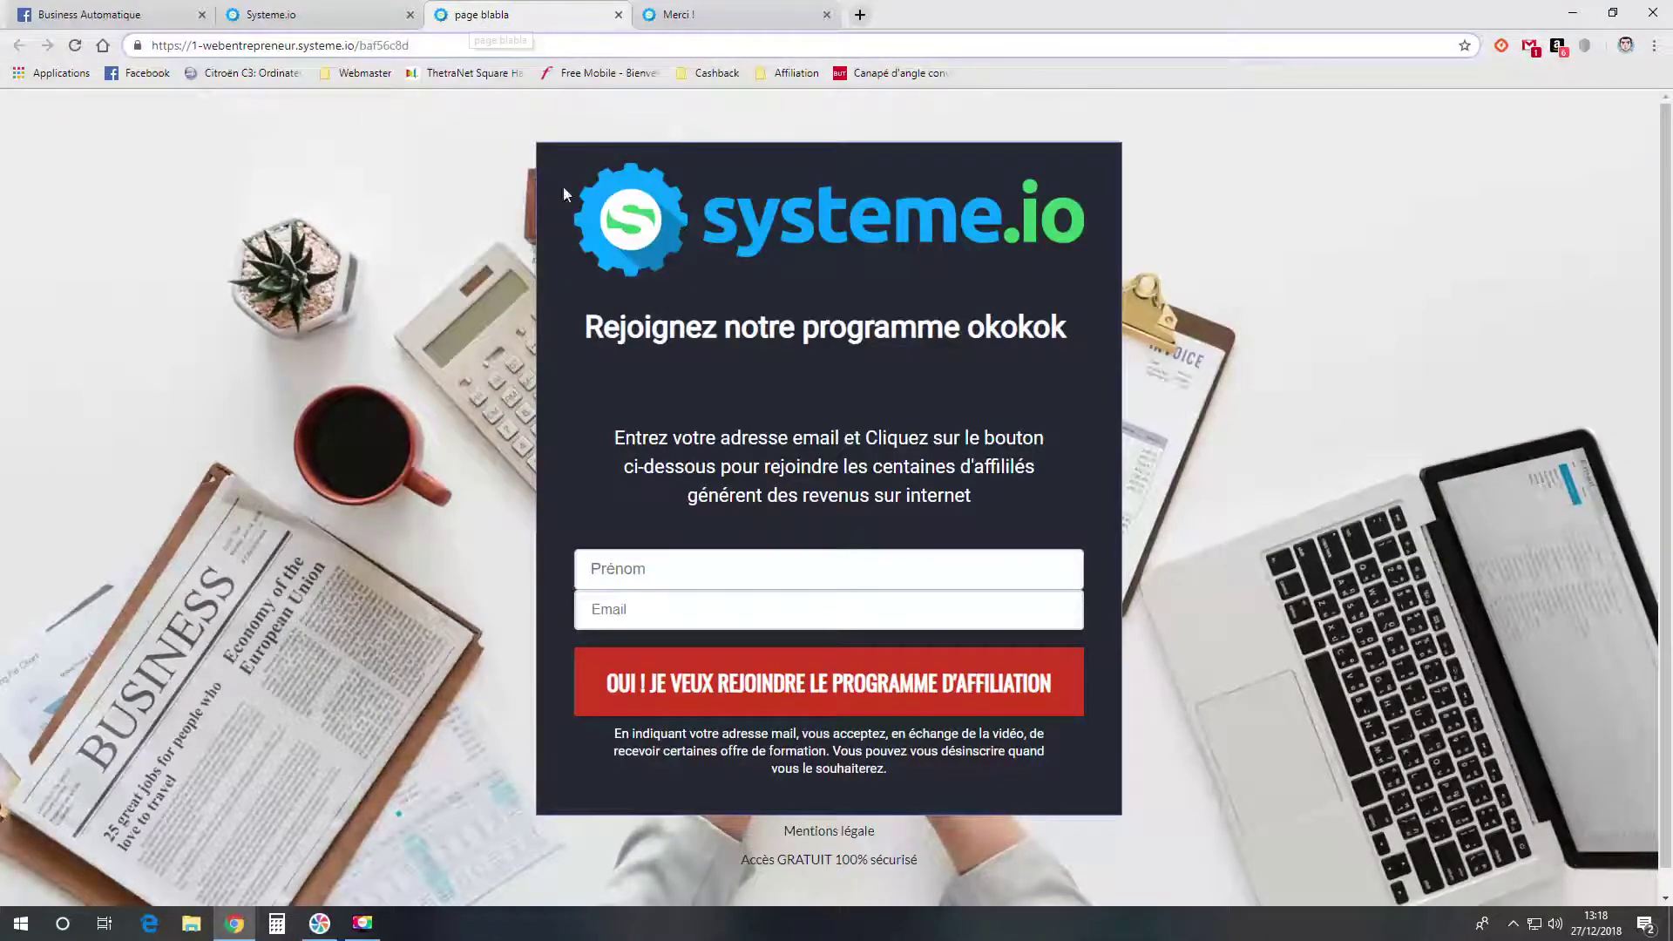
- Submit a test signup with a first name and email address, then return to the Systeme.io tab
click(658, 560)
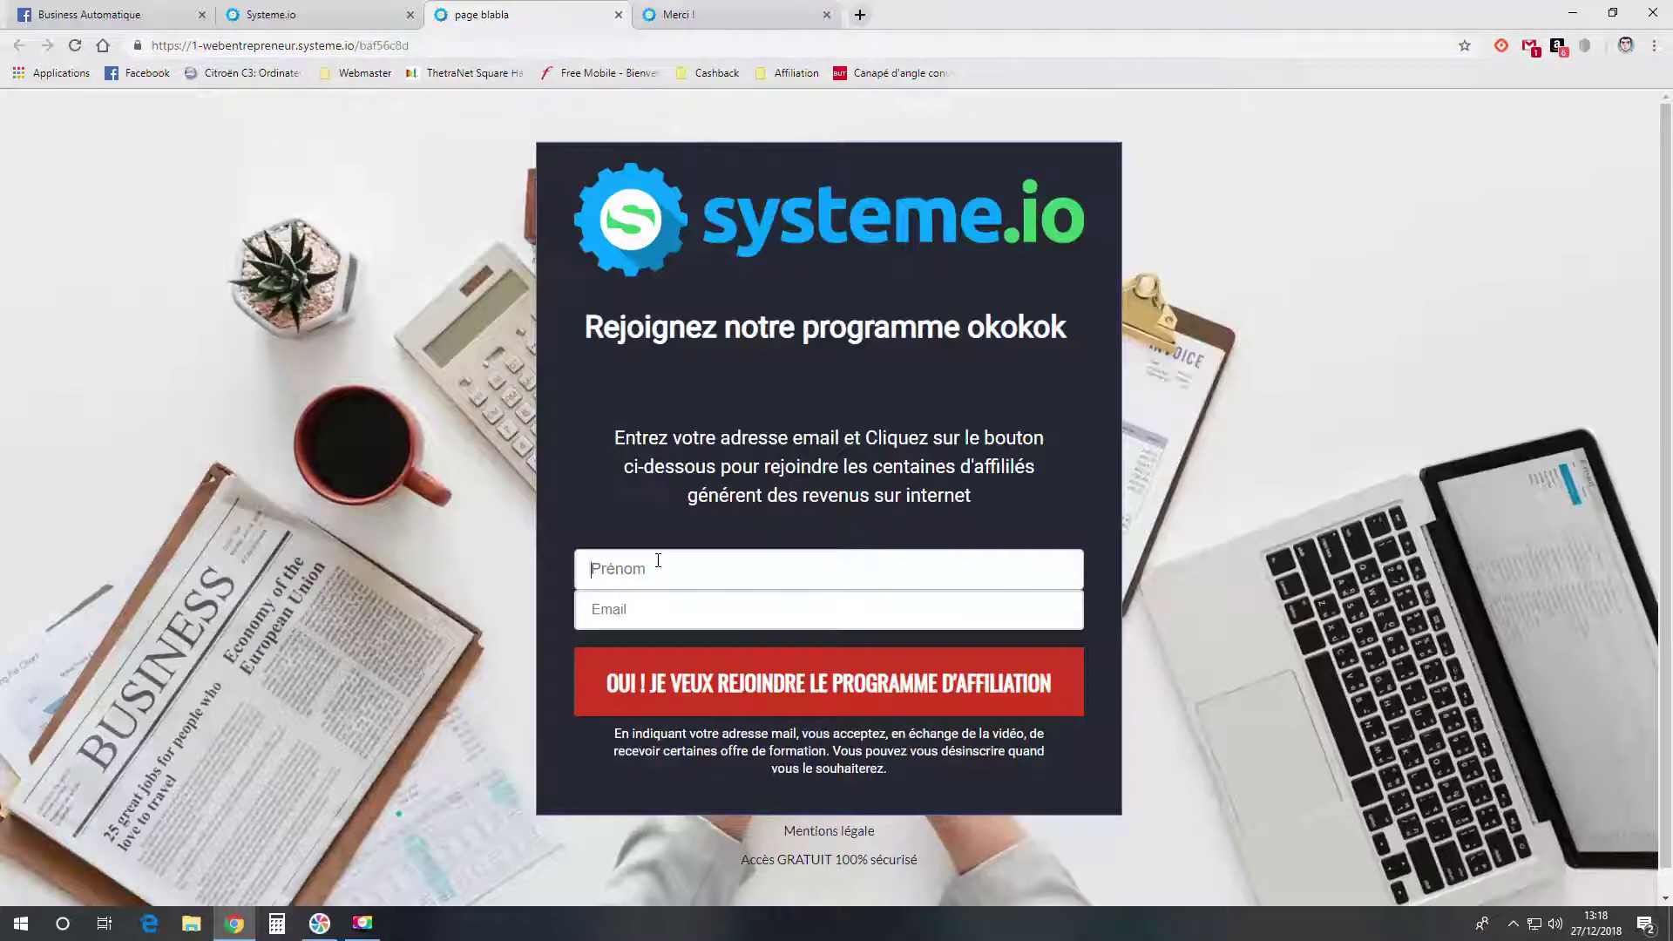
text(Jérémy)
click(672, 620)
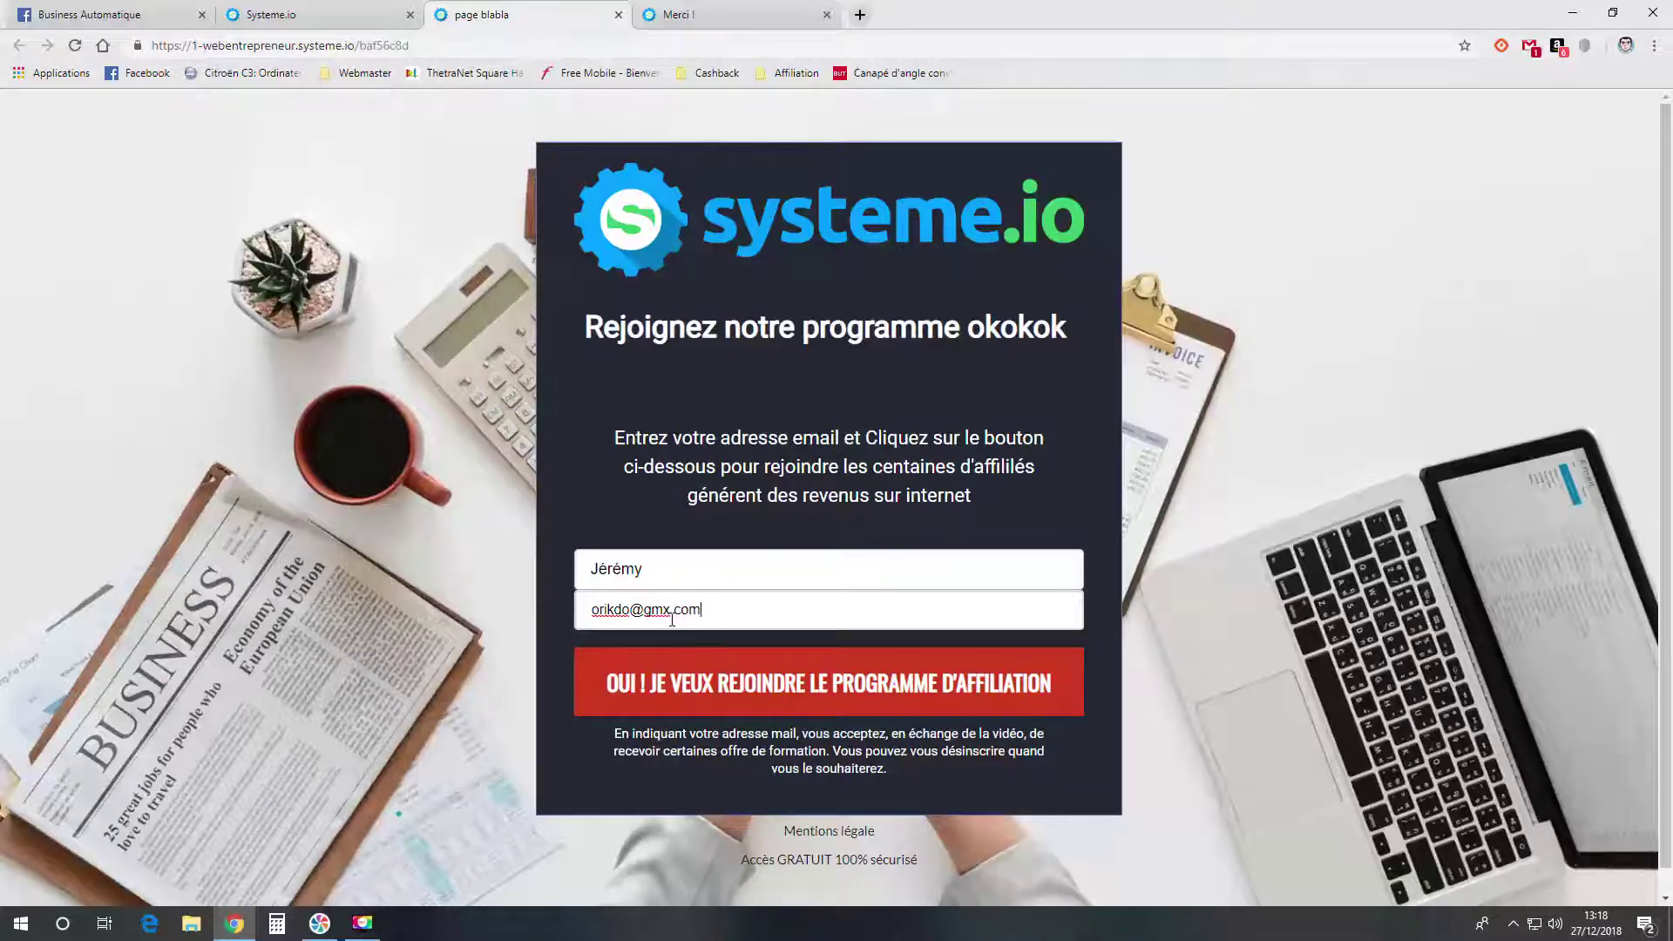
click(756, 688)
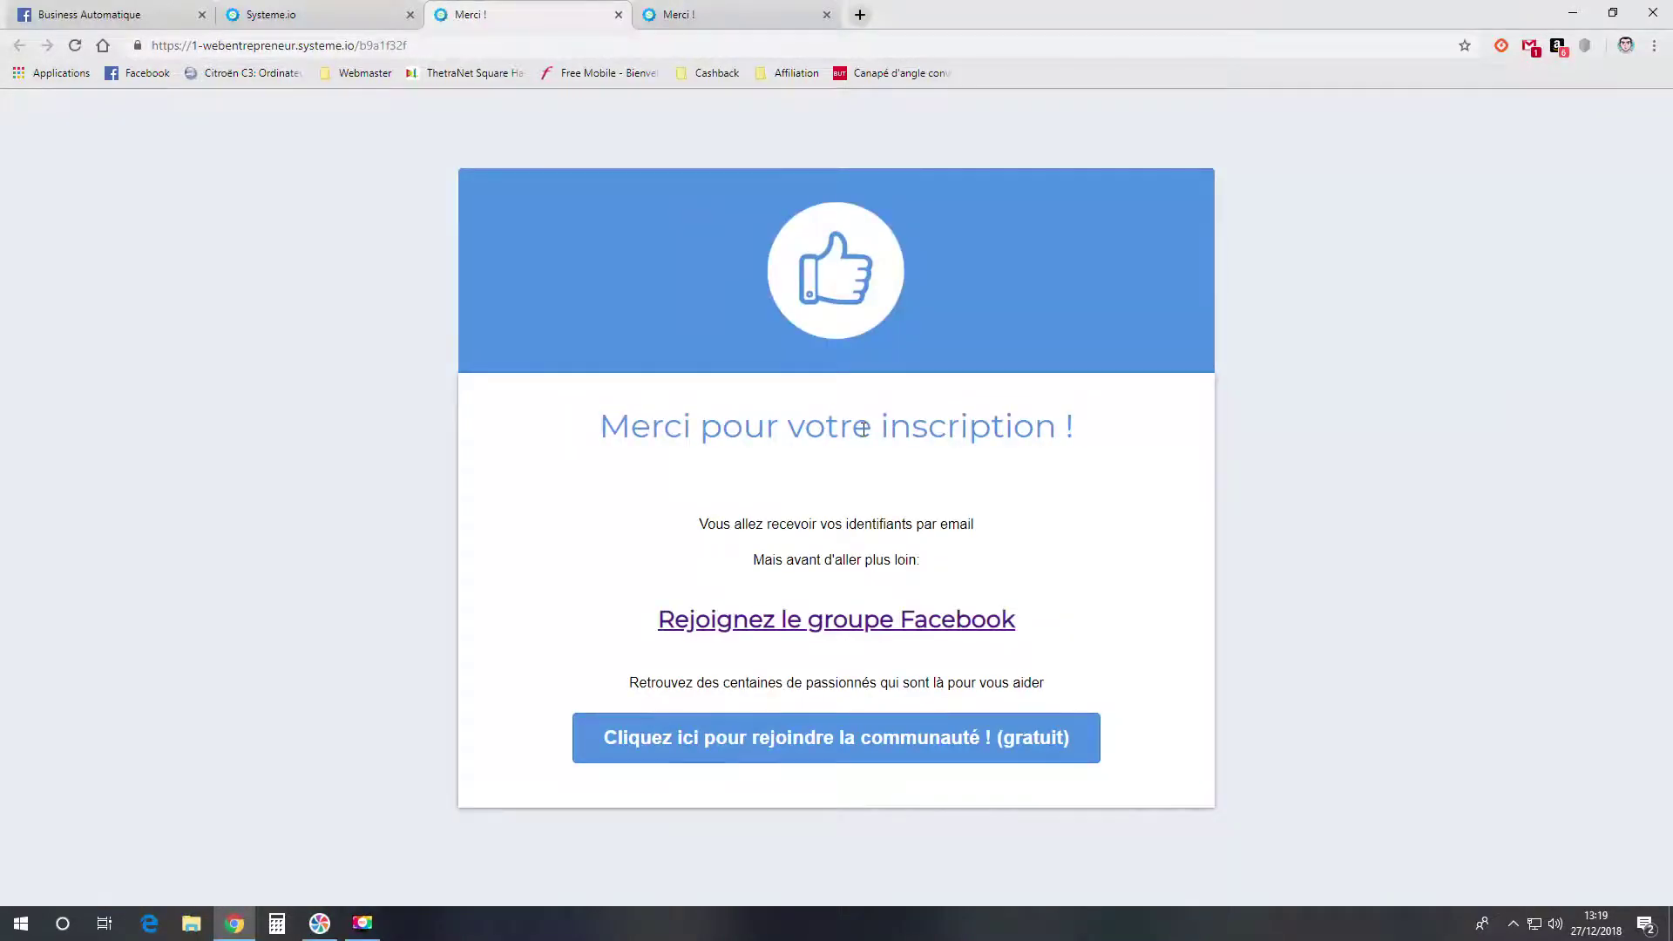
drag(611, 429, 1074, 436)
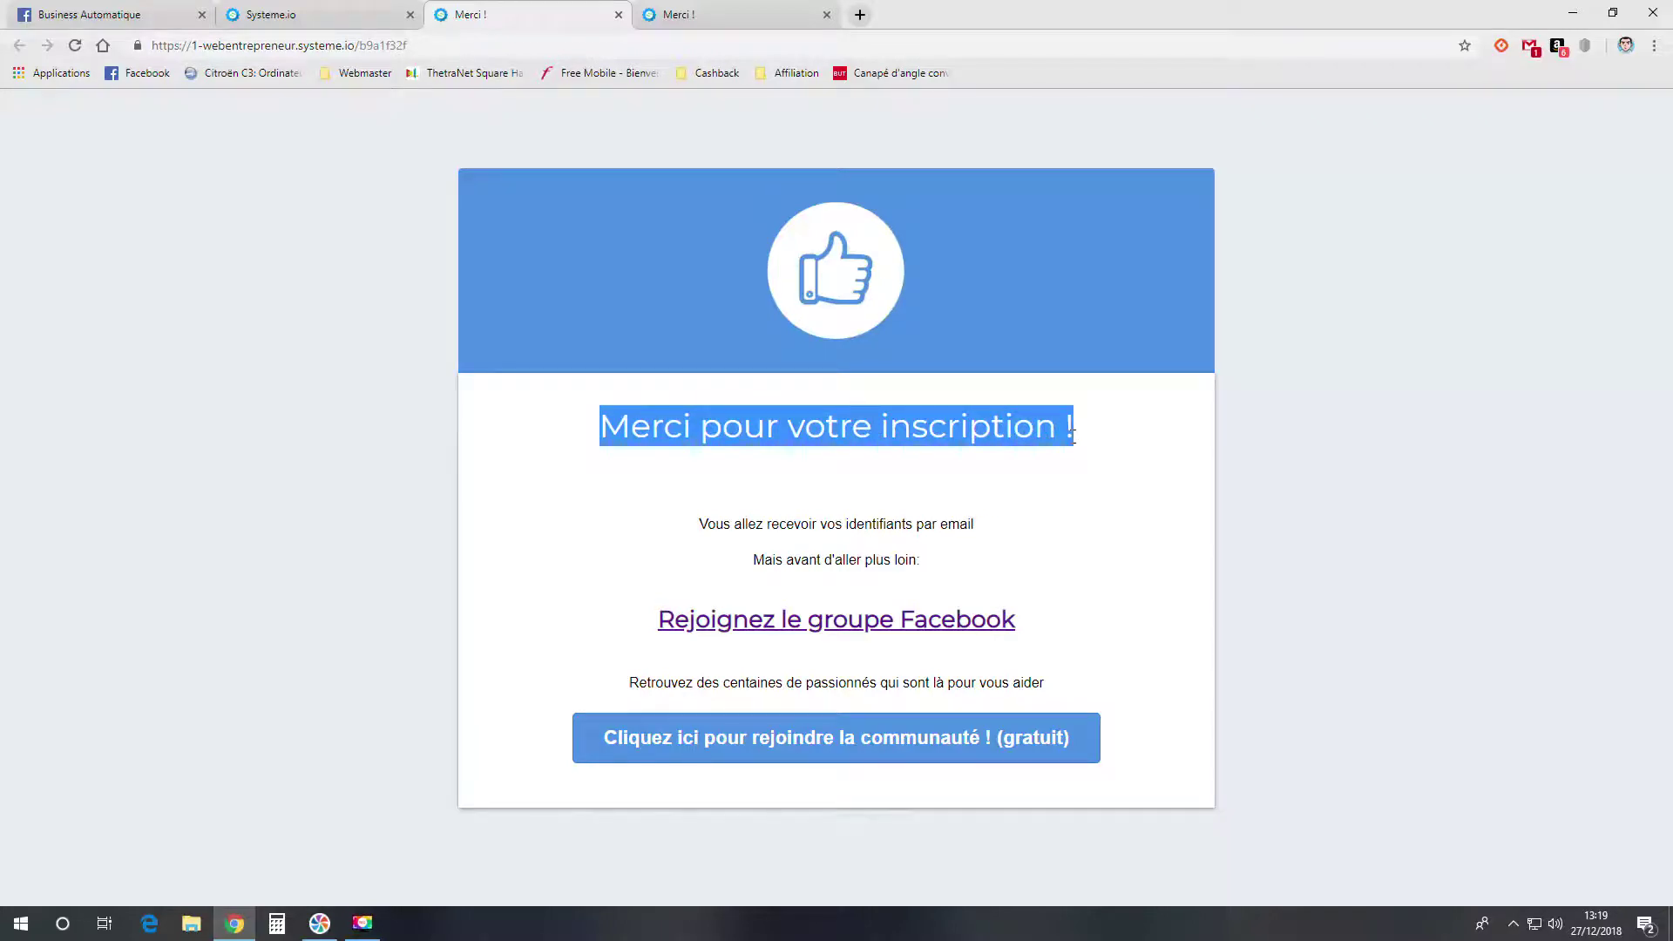
click(1077, 469)
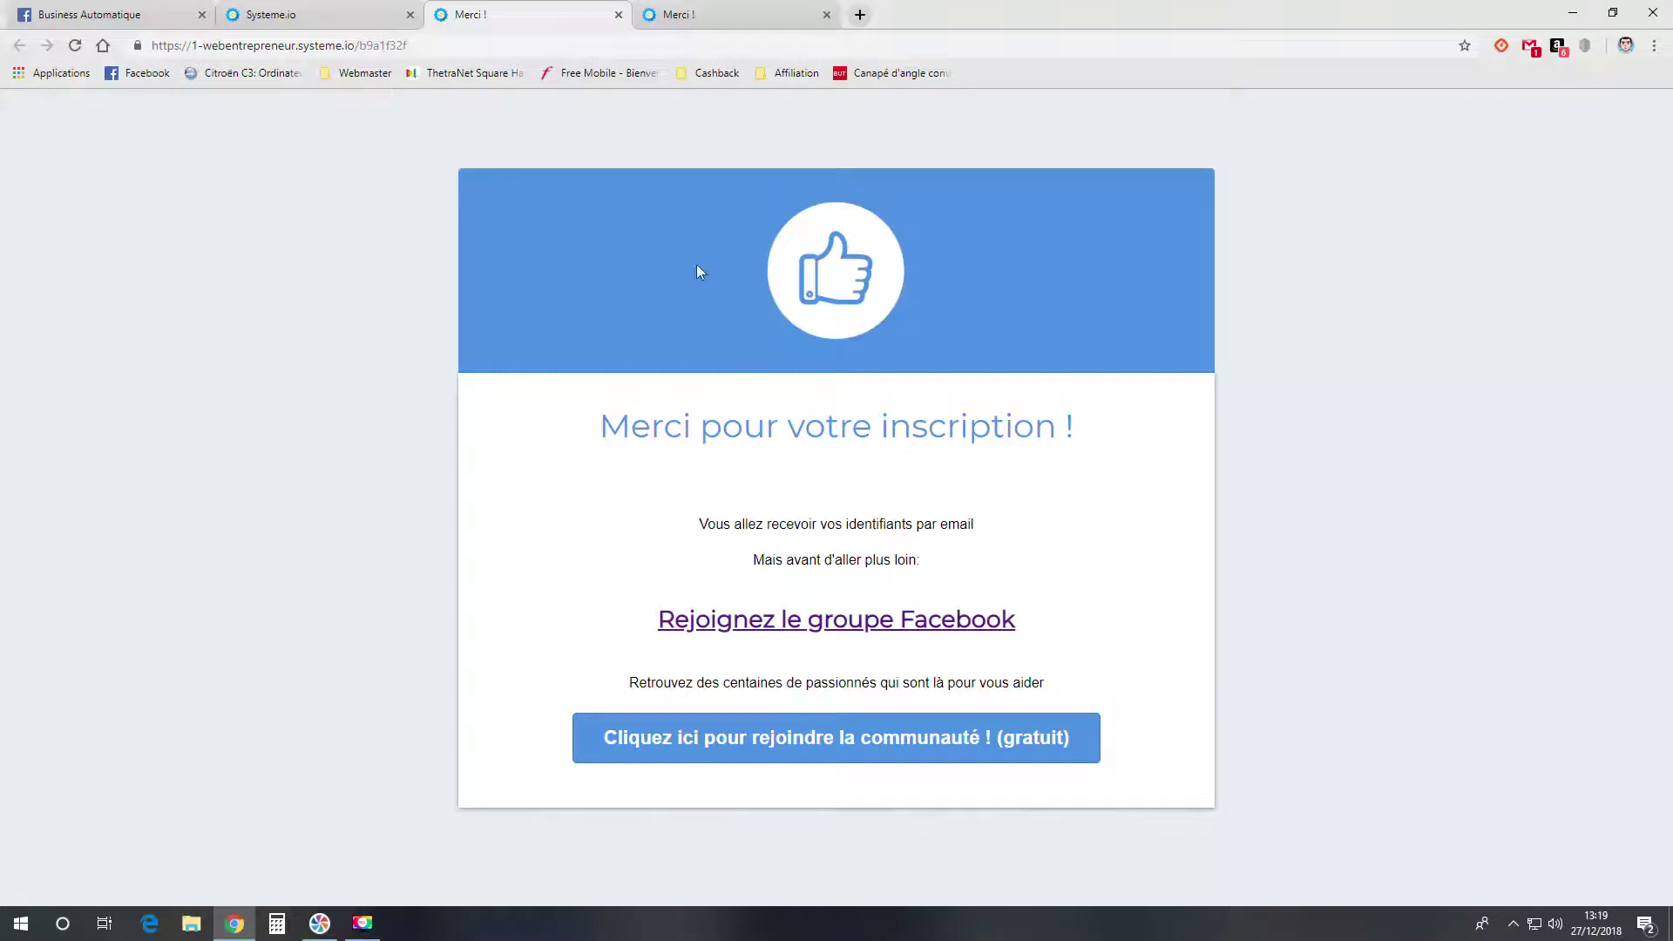
click(316, 19)
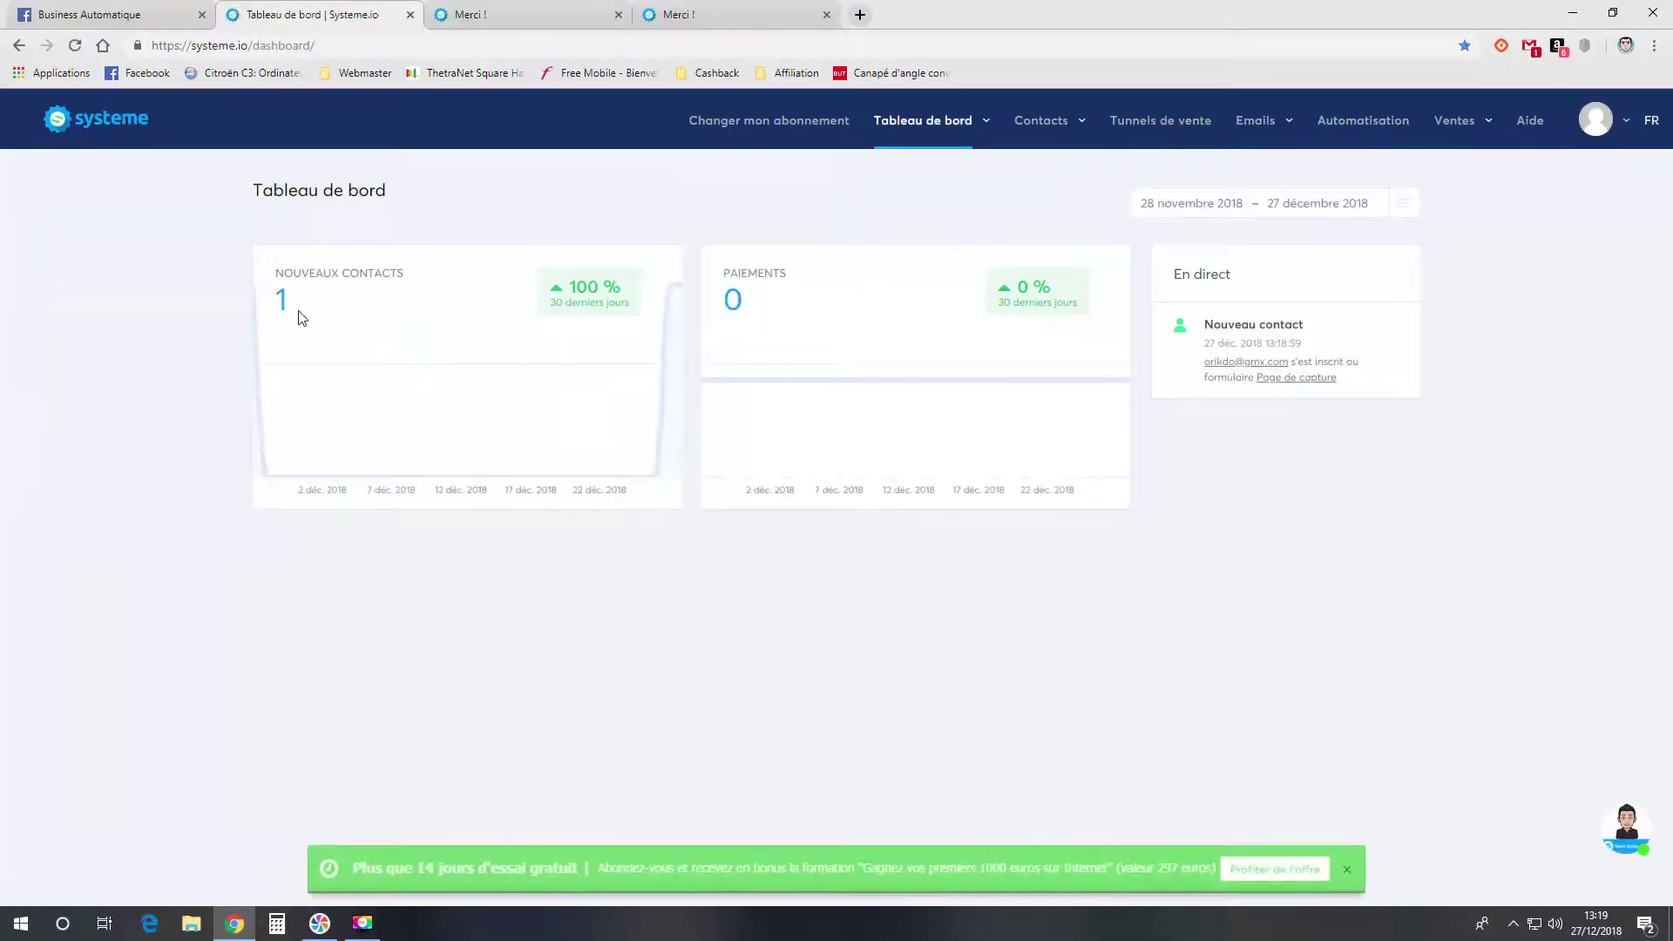
- Confirm the new contact has no tags, then reopen the Page de capture business funnel
mouse_move(1042, 138)
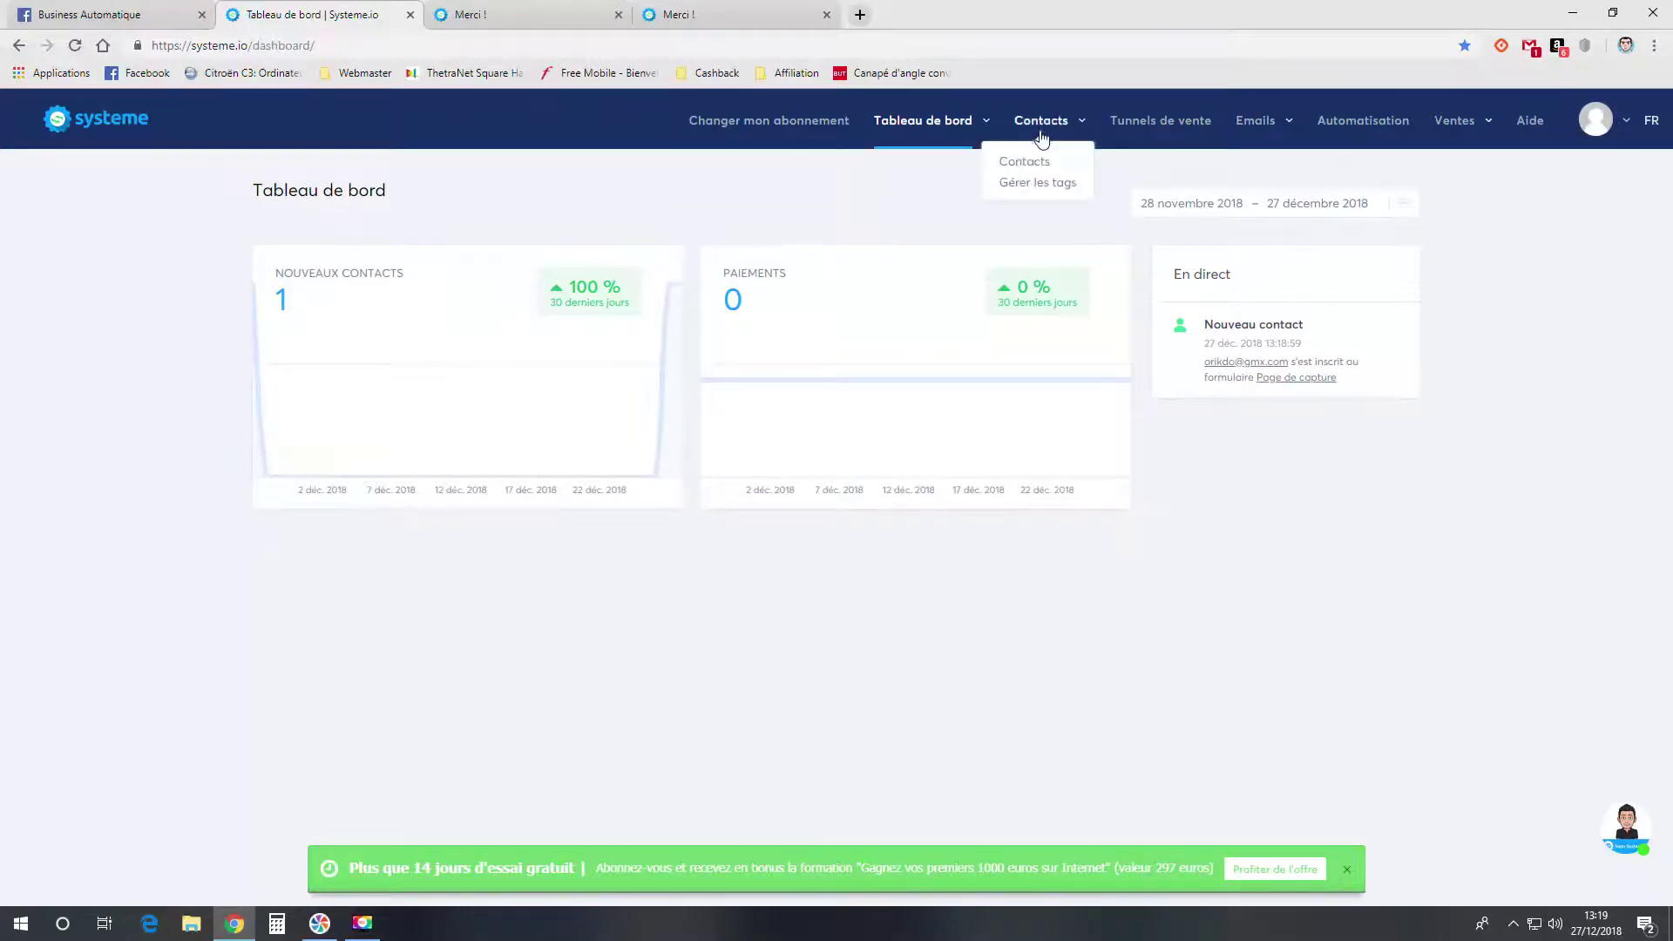
click(1031, 167)
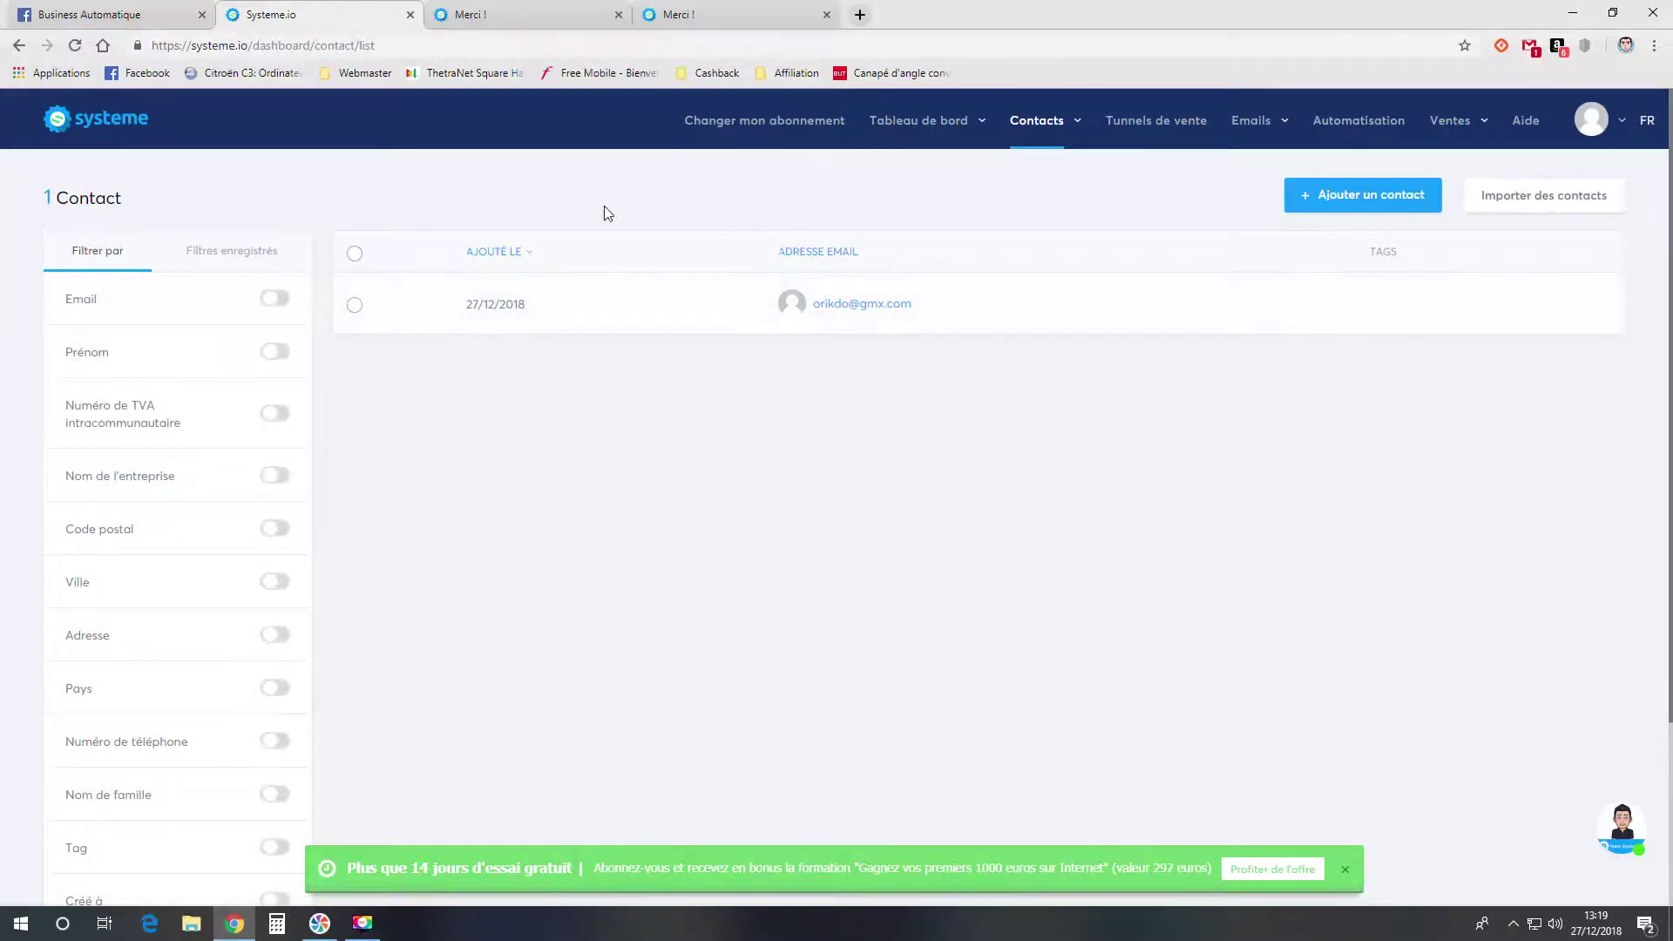
click(130, 122)
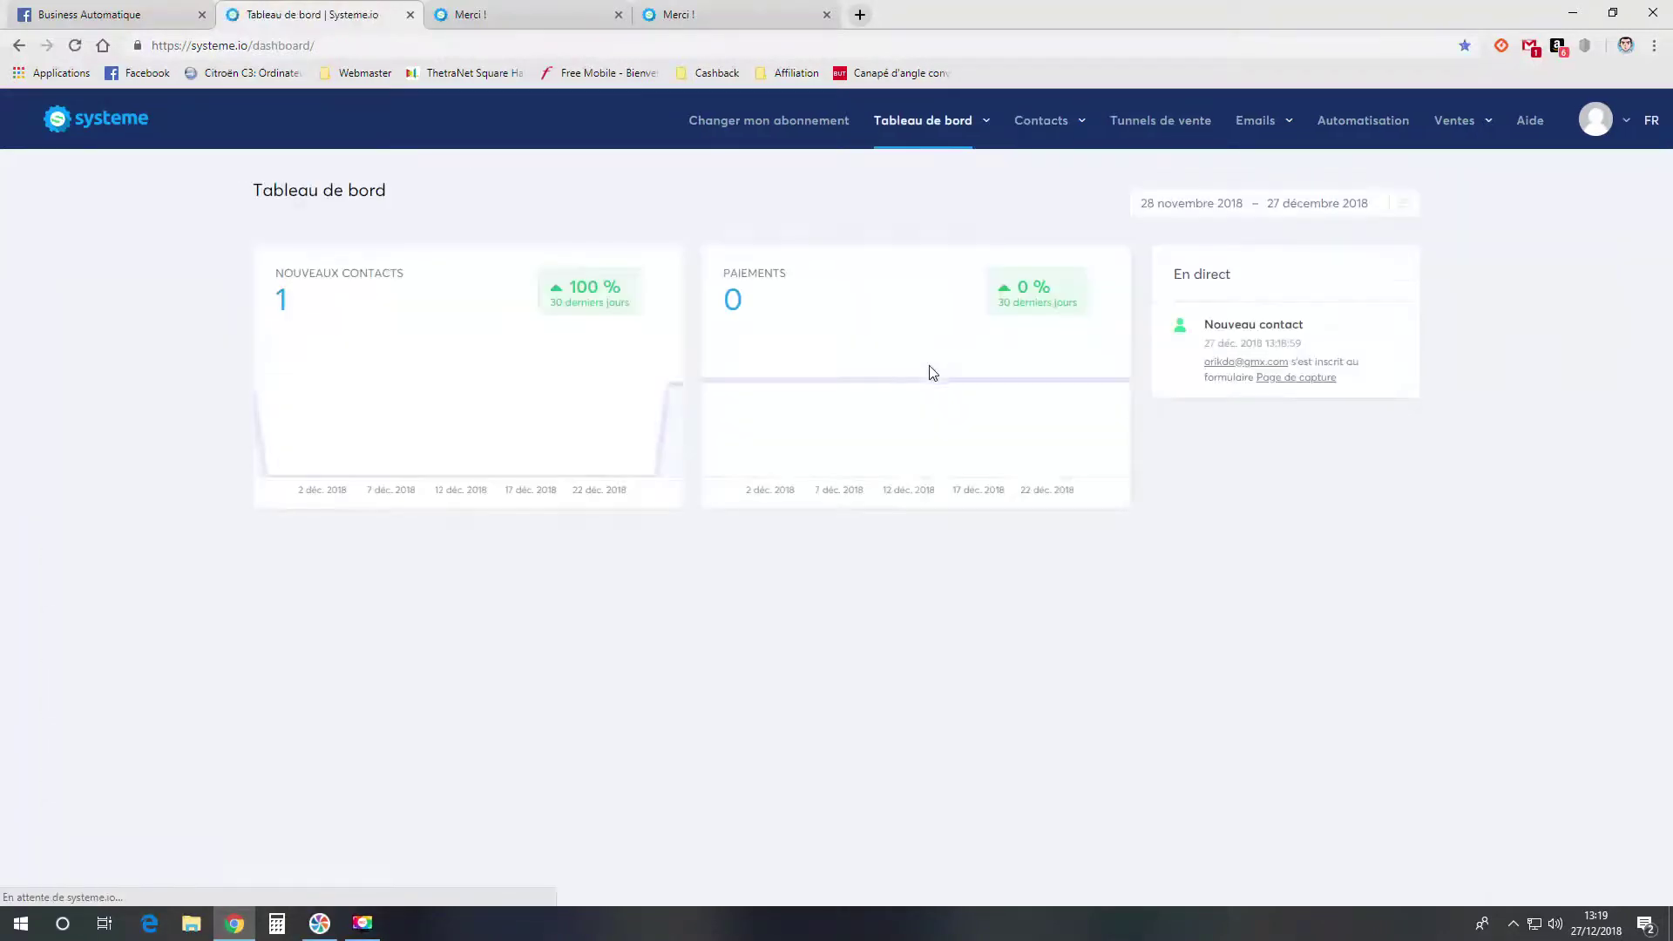
click(1159, 122)
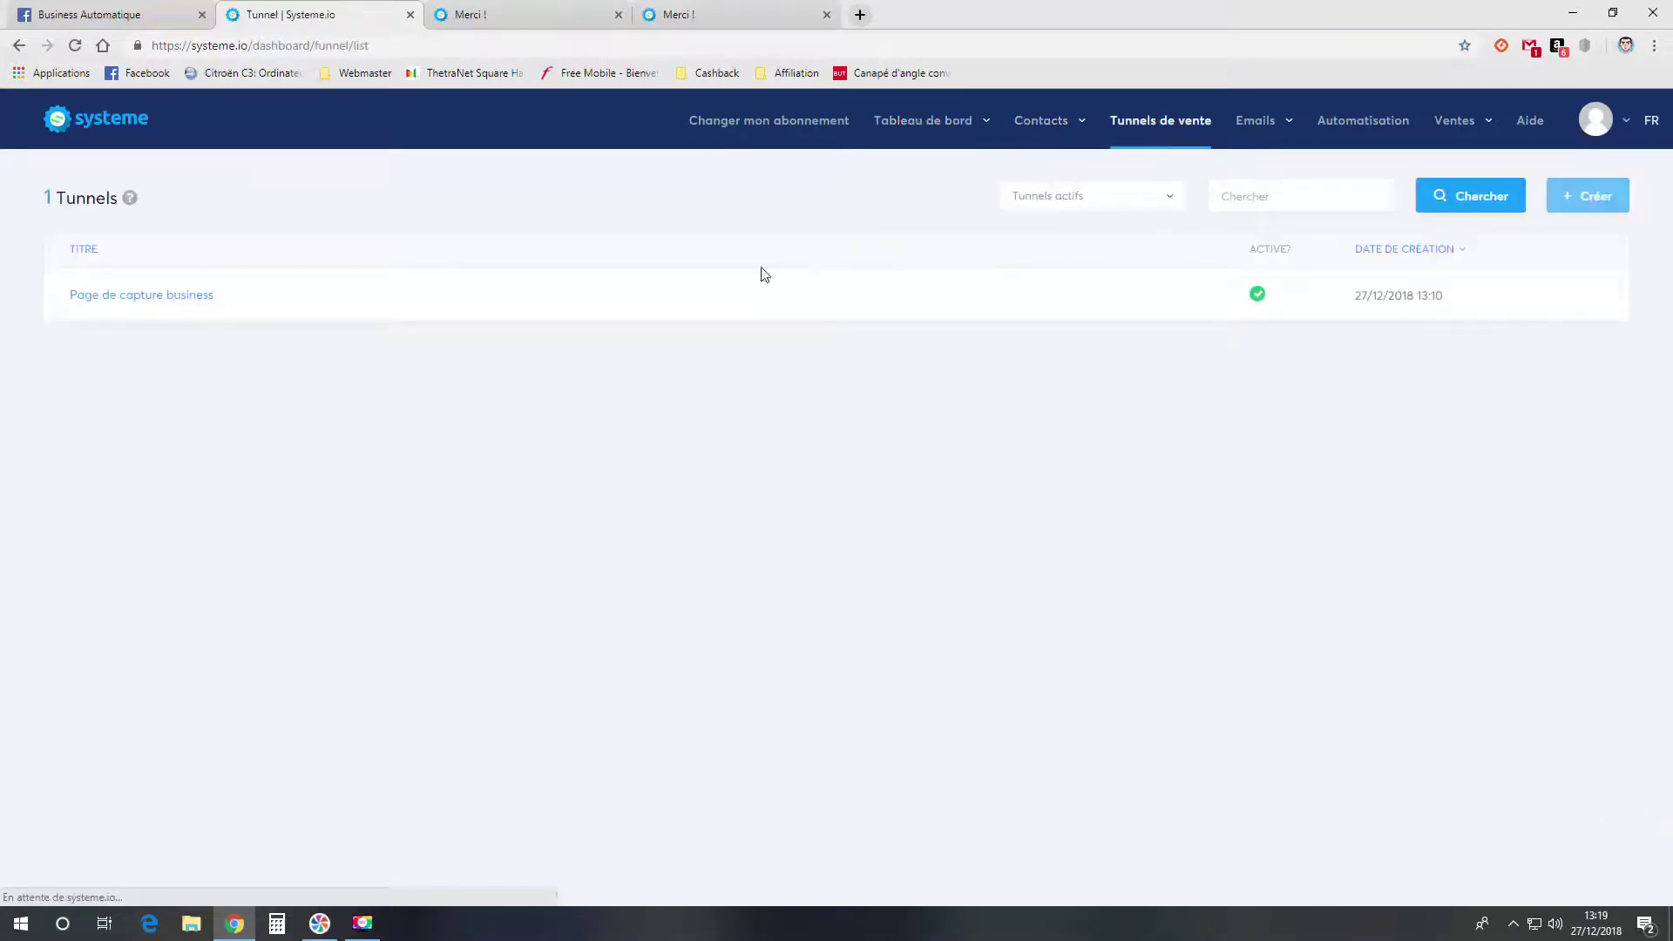
click(171, 294)
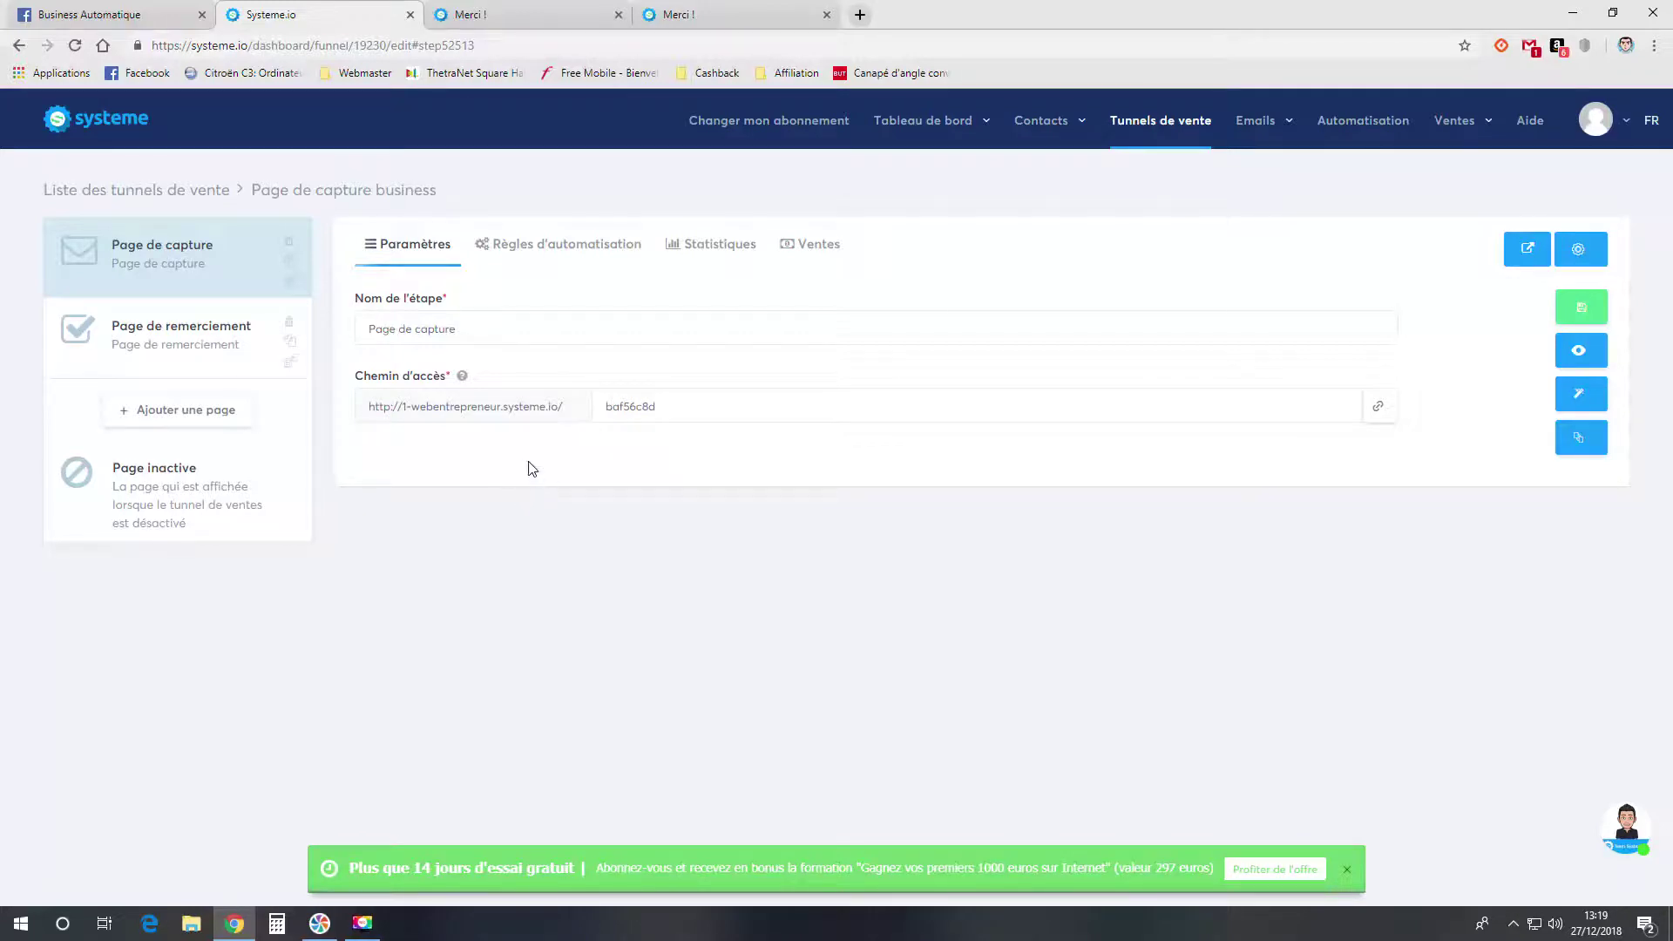
- Add a capture-page rule that tags form subscribers with Business, then return to the dashboard
click(571, 260)
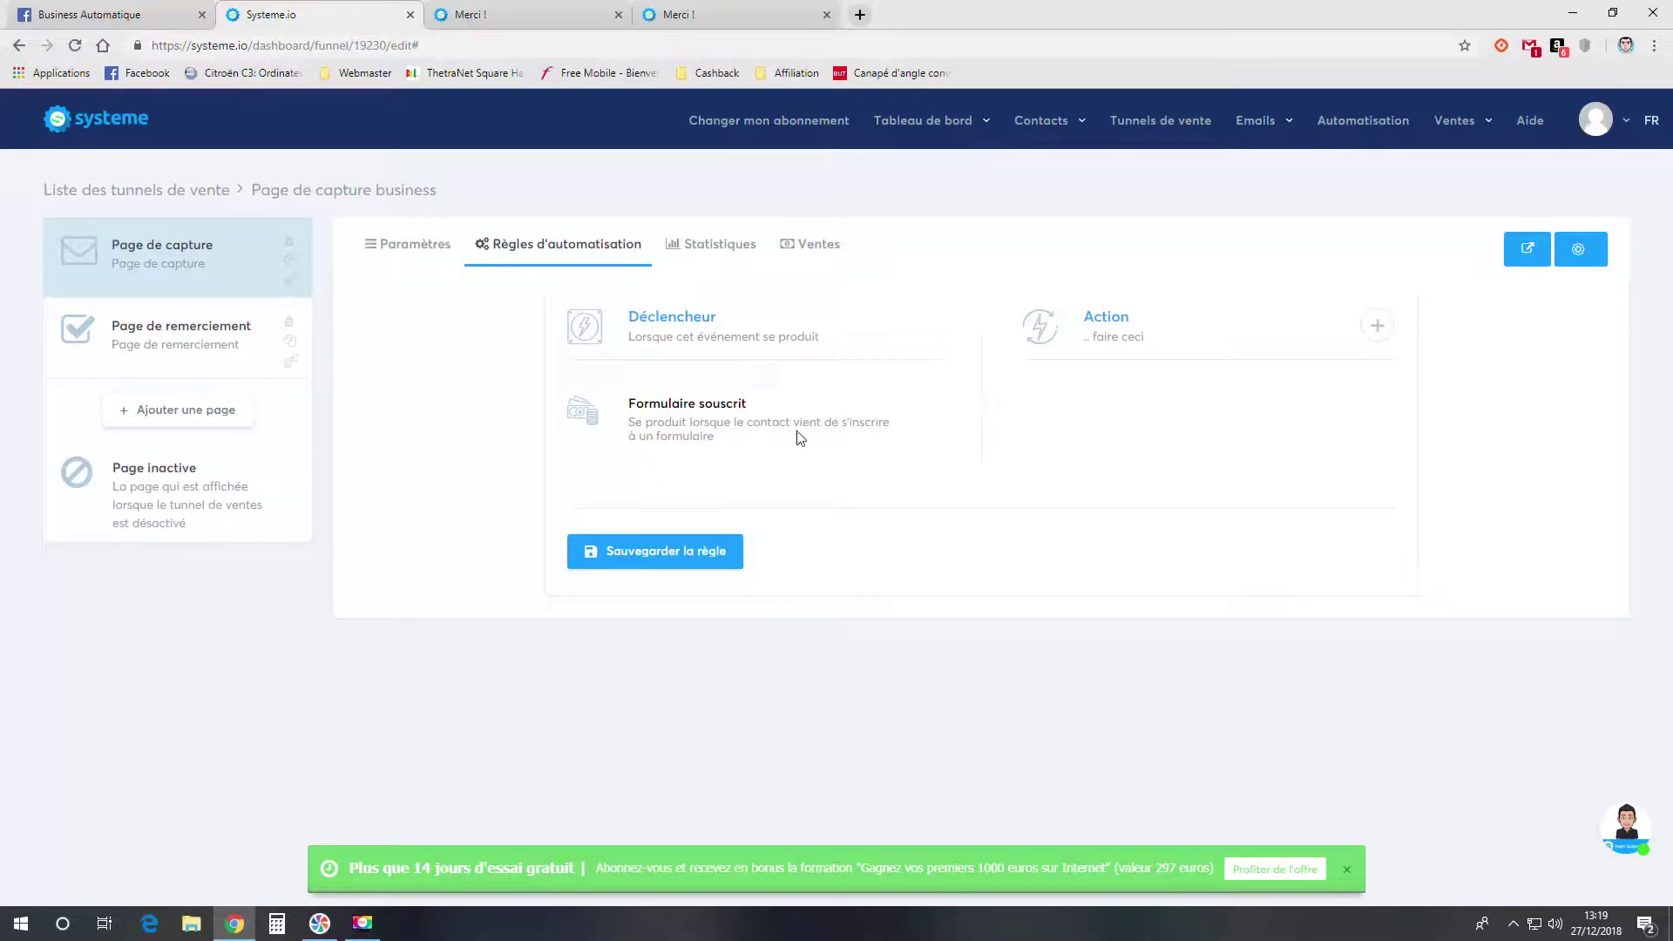
click(1373, 331)
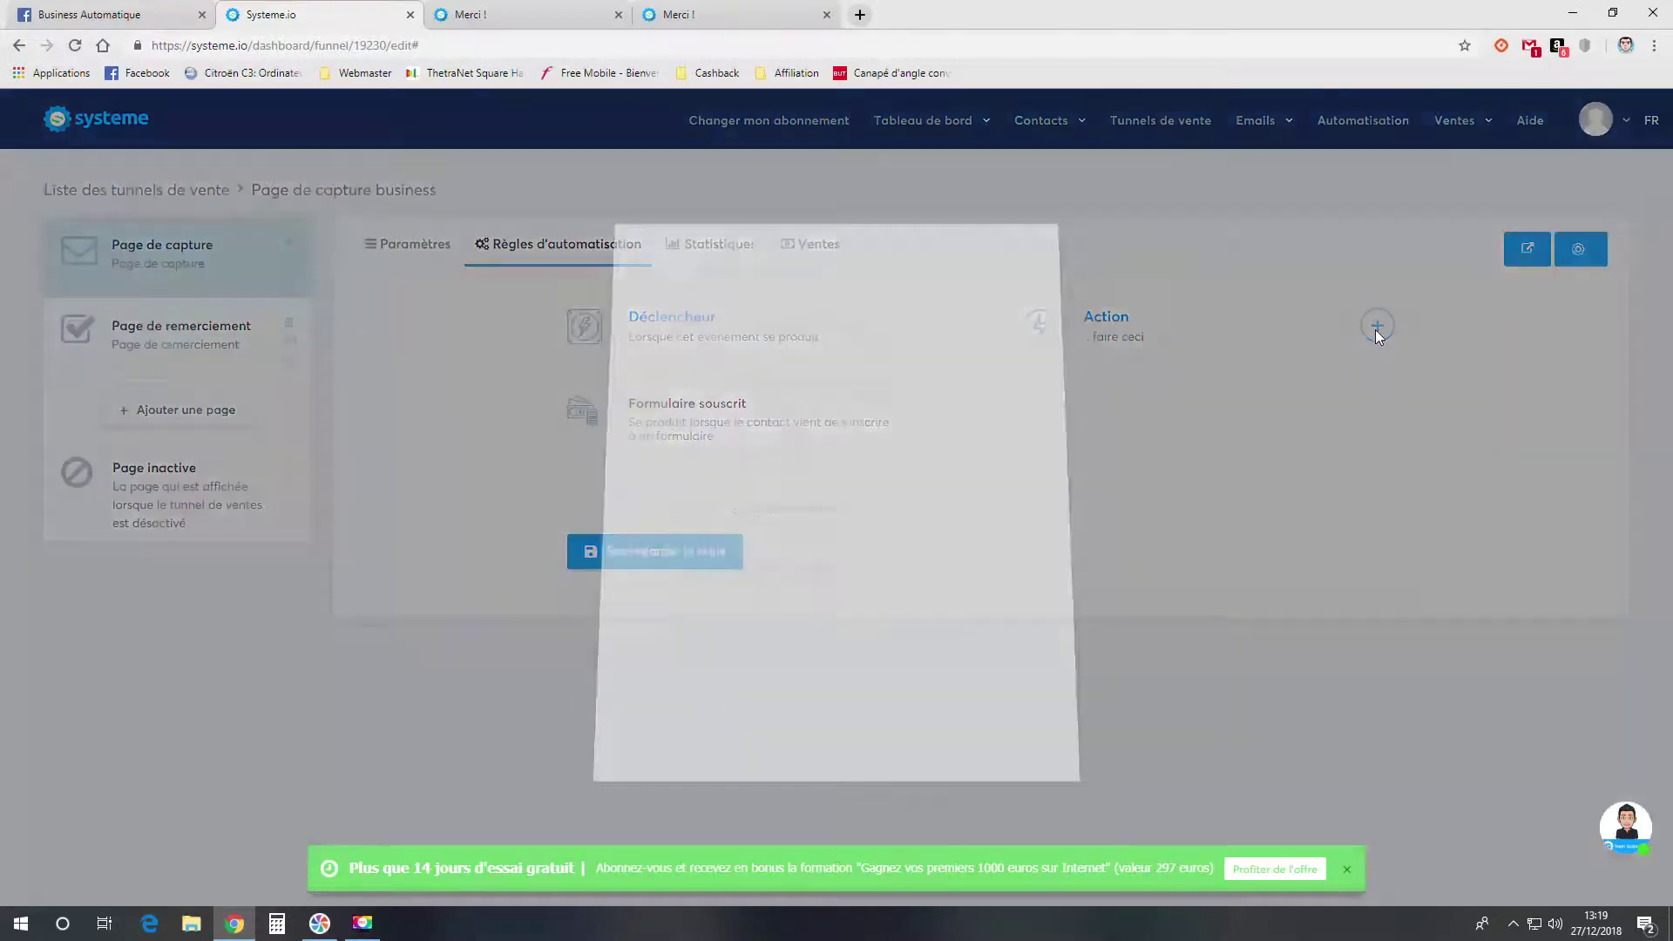
click(819, 462)
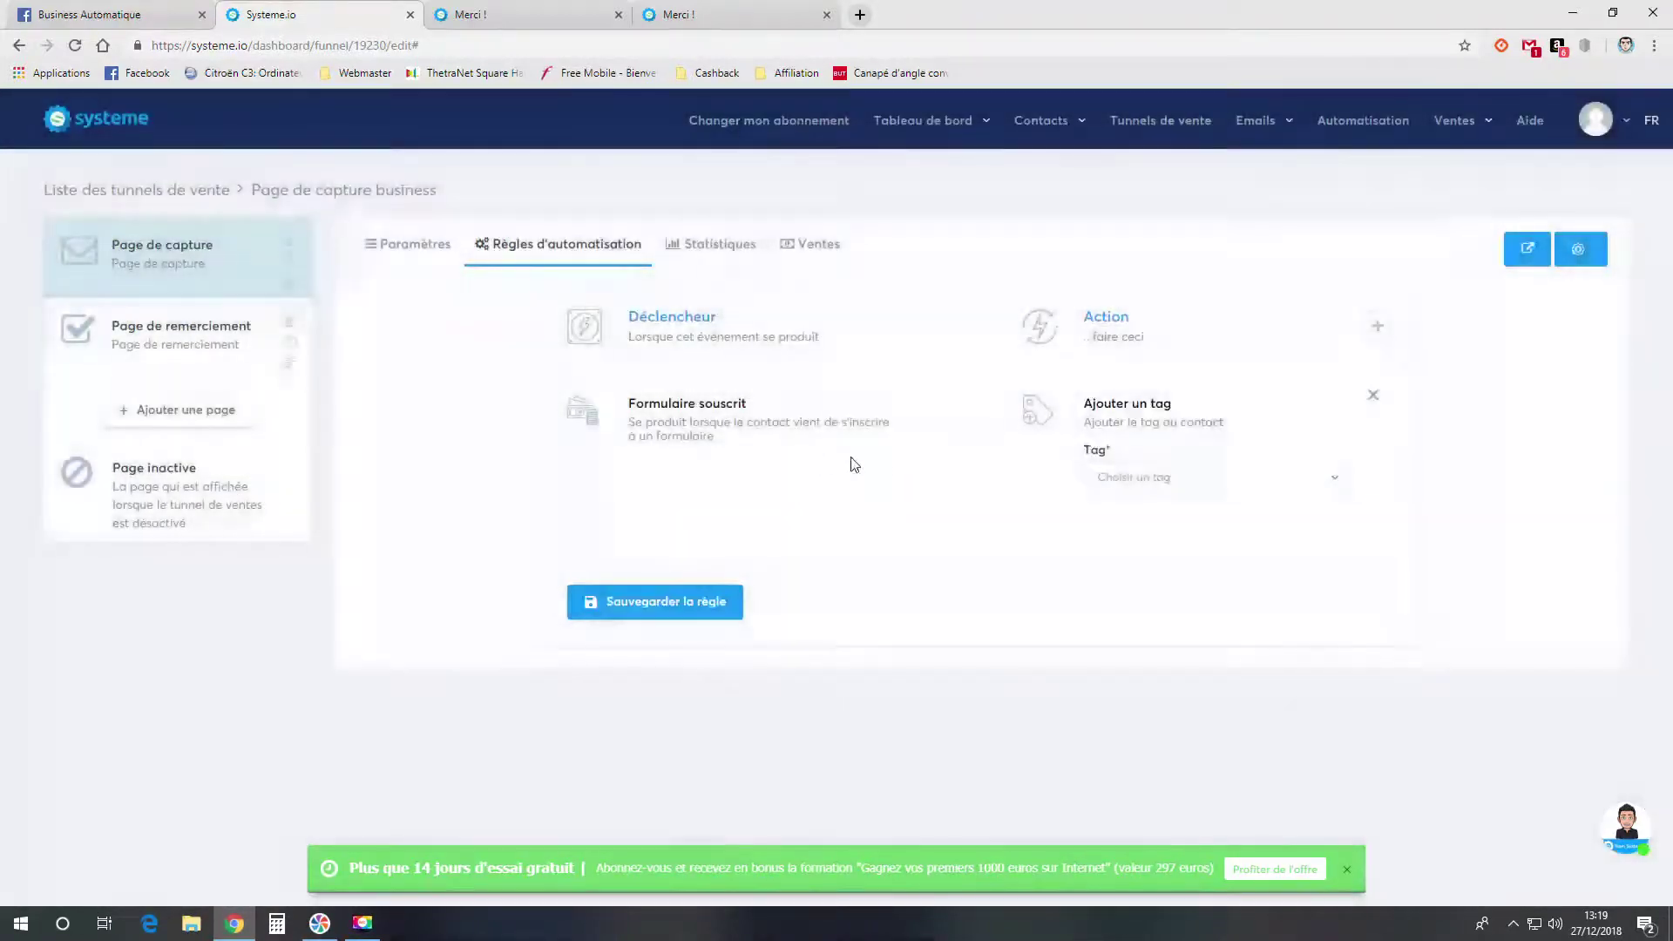
click(1150, 477)
click(1145, 533)
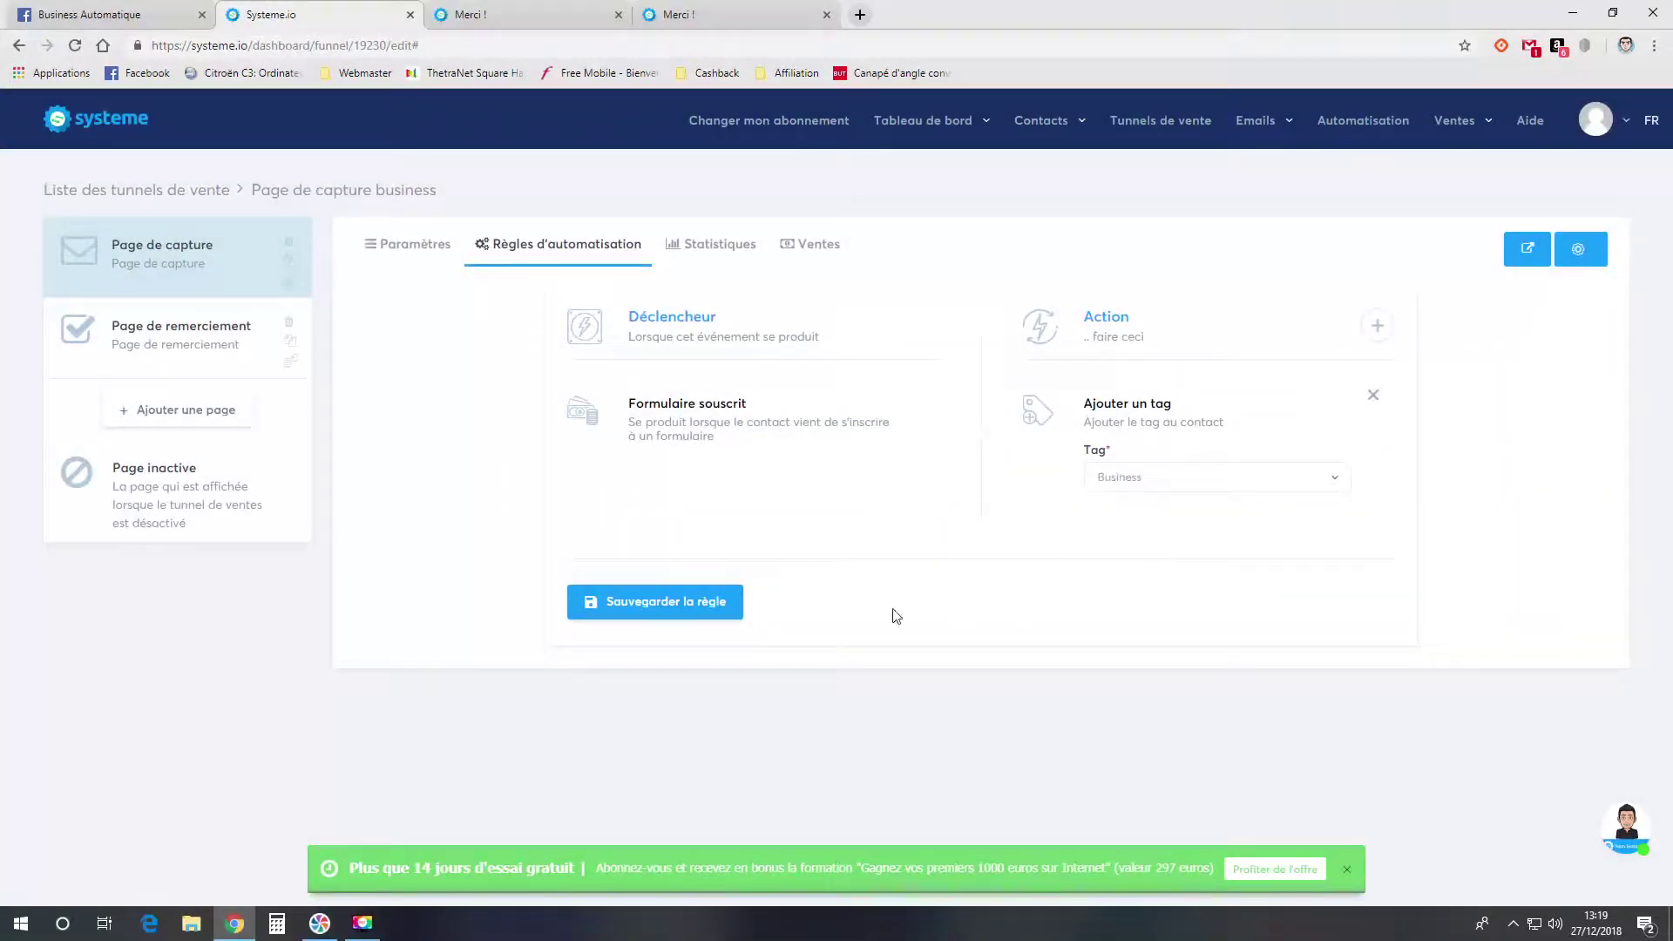
click(672, 599)
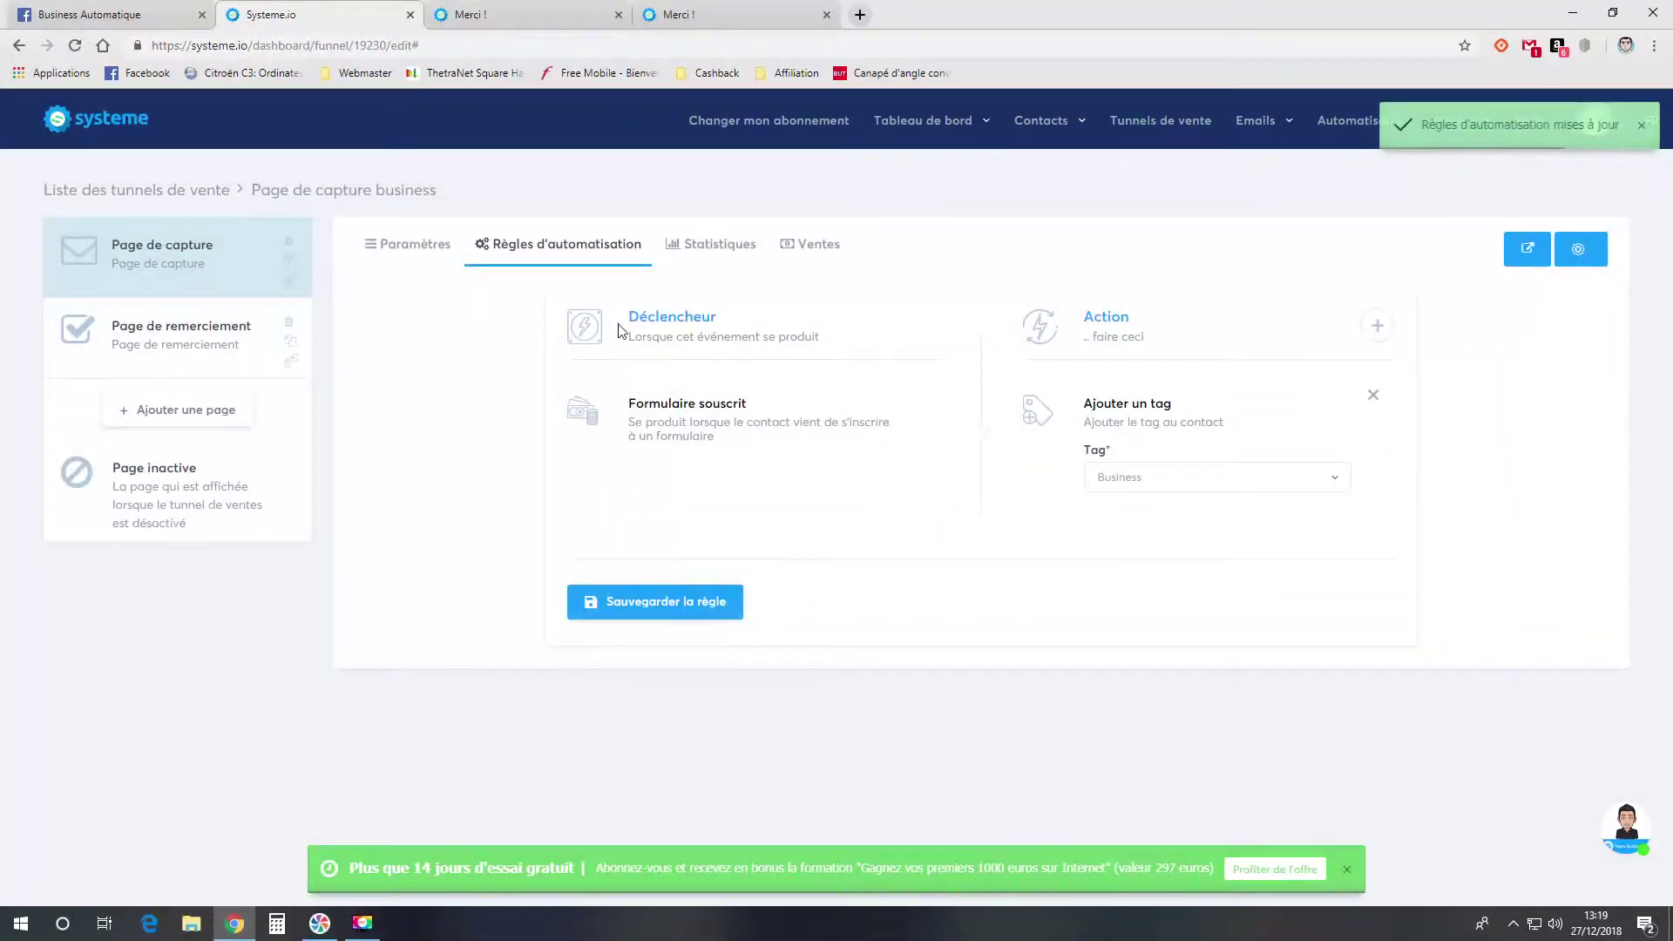
click(85, 129)
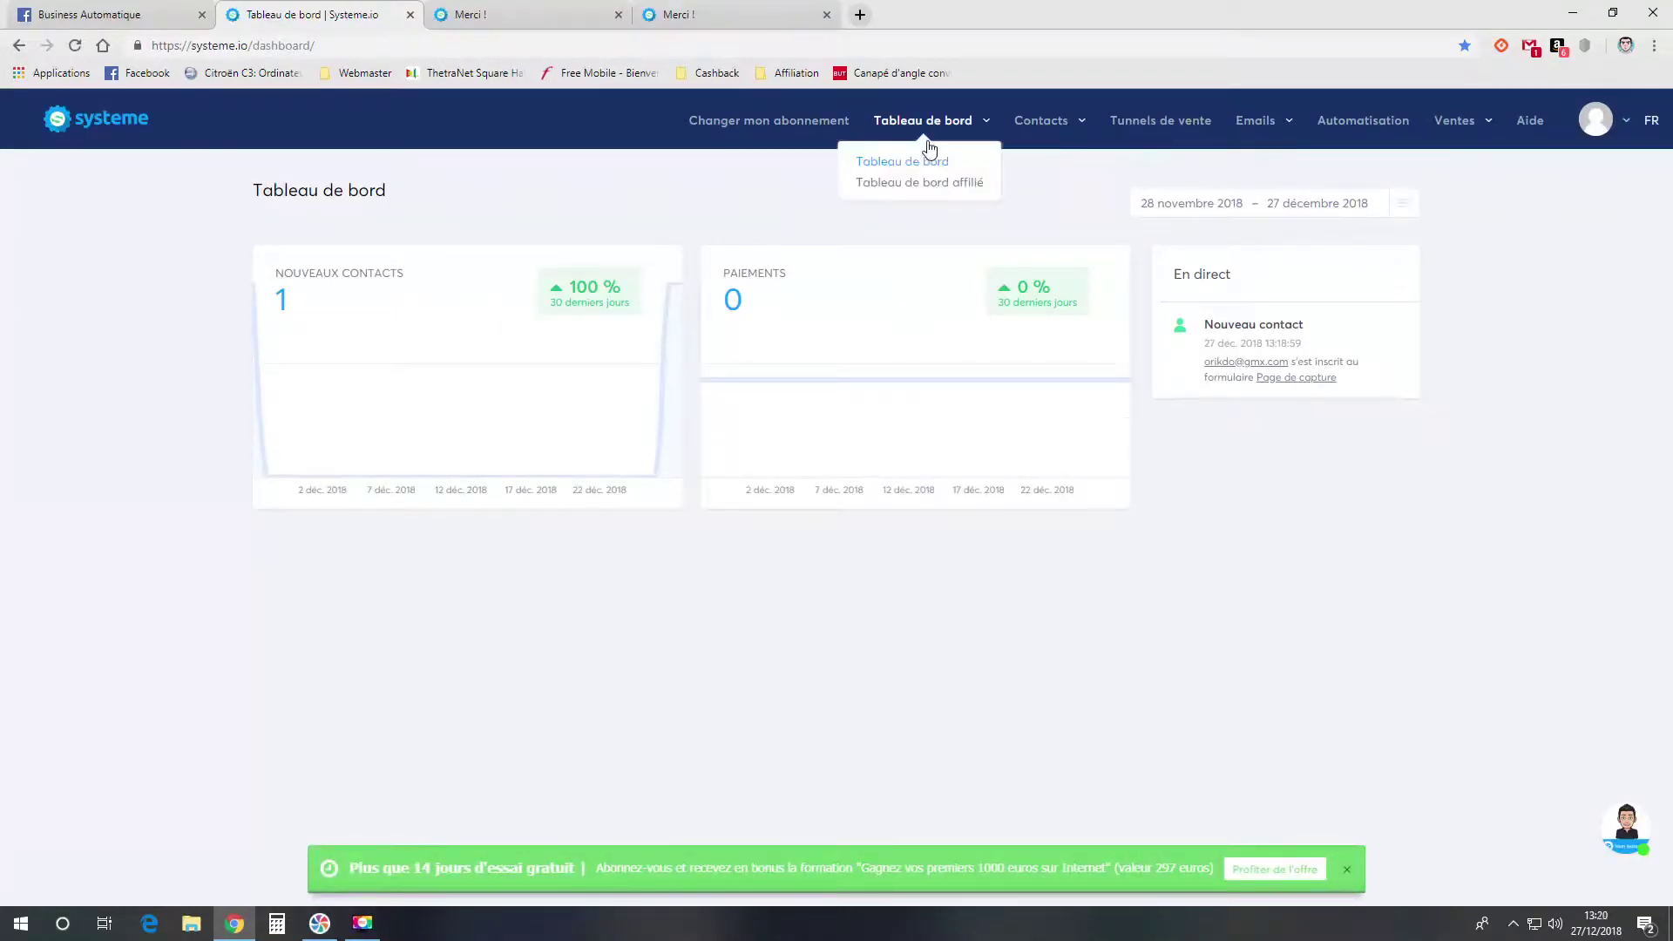
- Open the test contact's details from the Contacts list
mouse_move(1041, 122)
click(1037, 164)
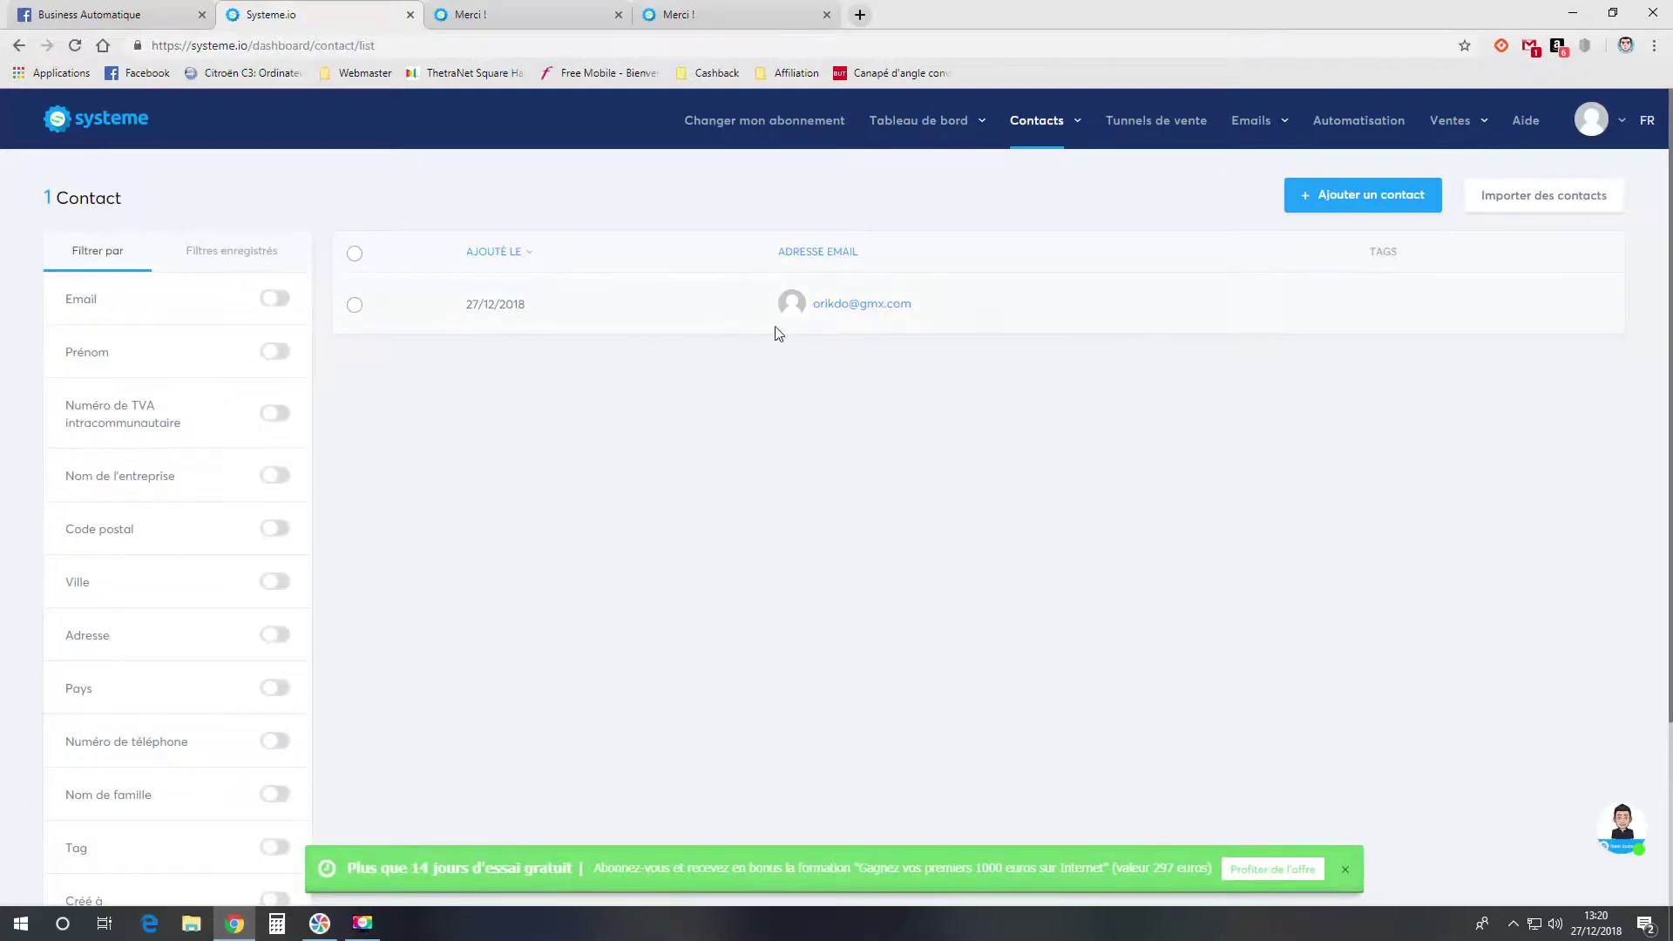
click(825, 321)
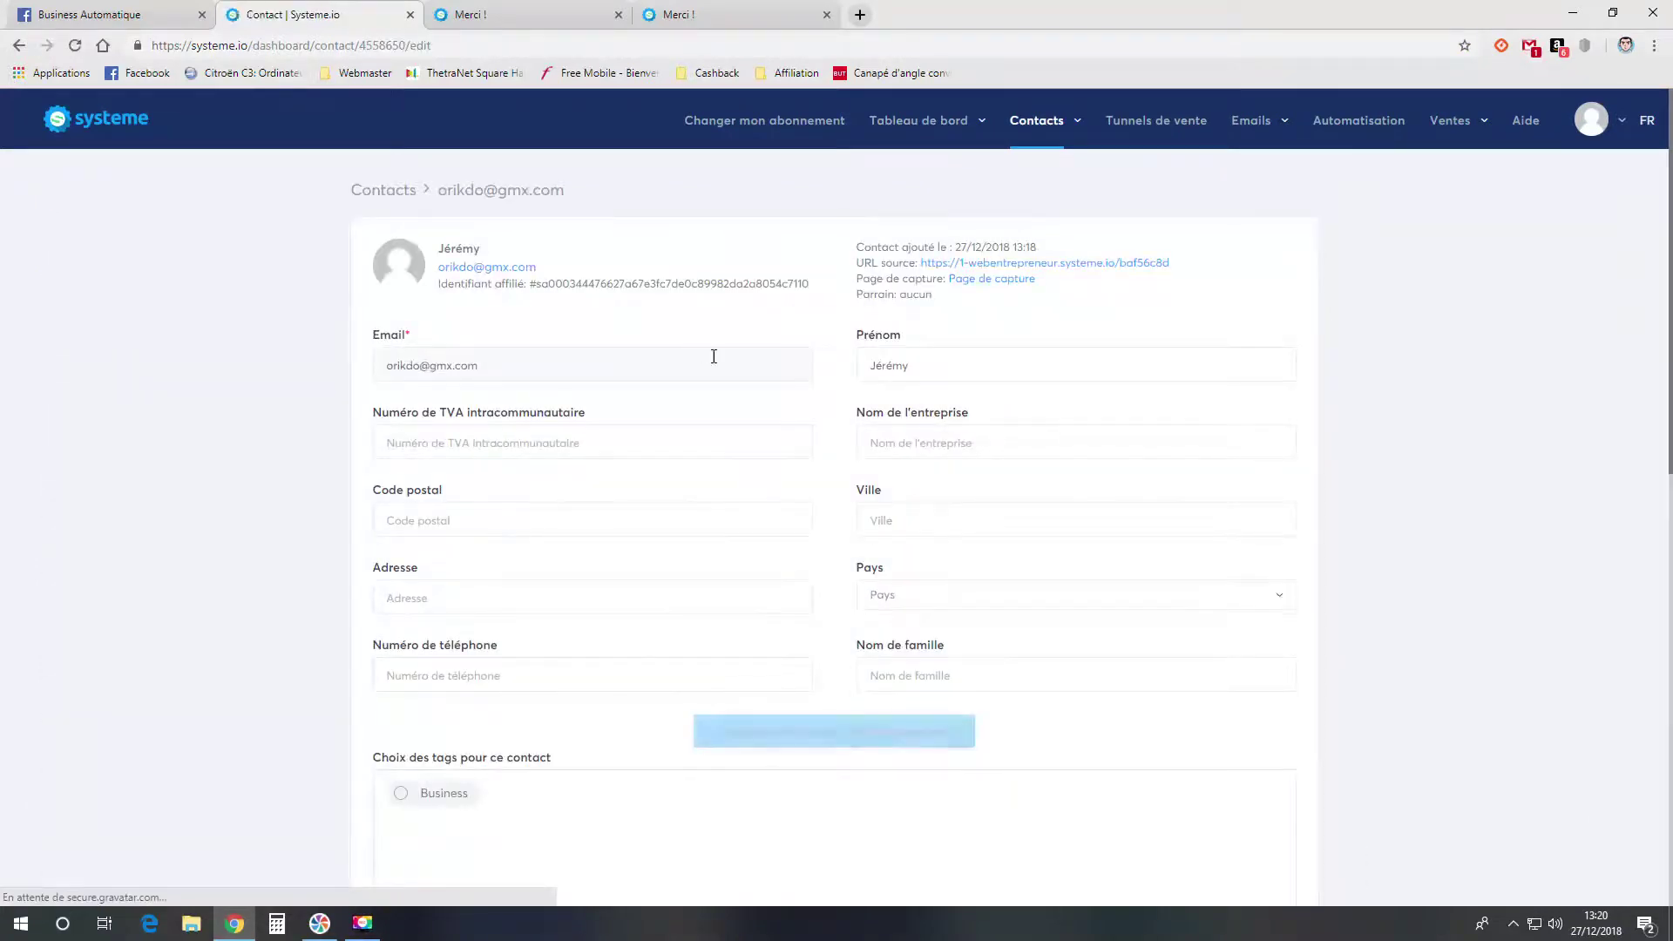
scroll(743, 369, down, 6)
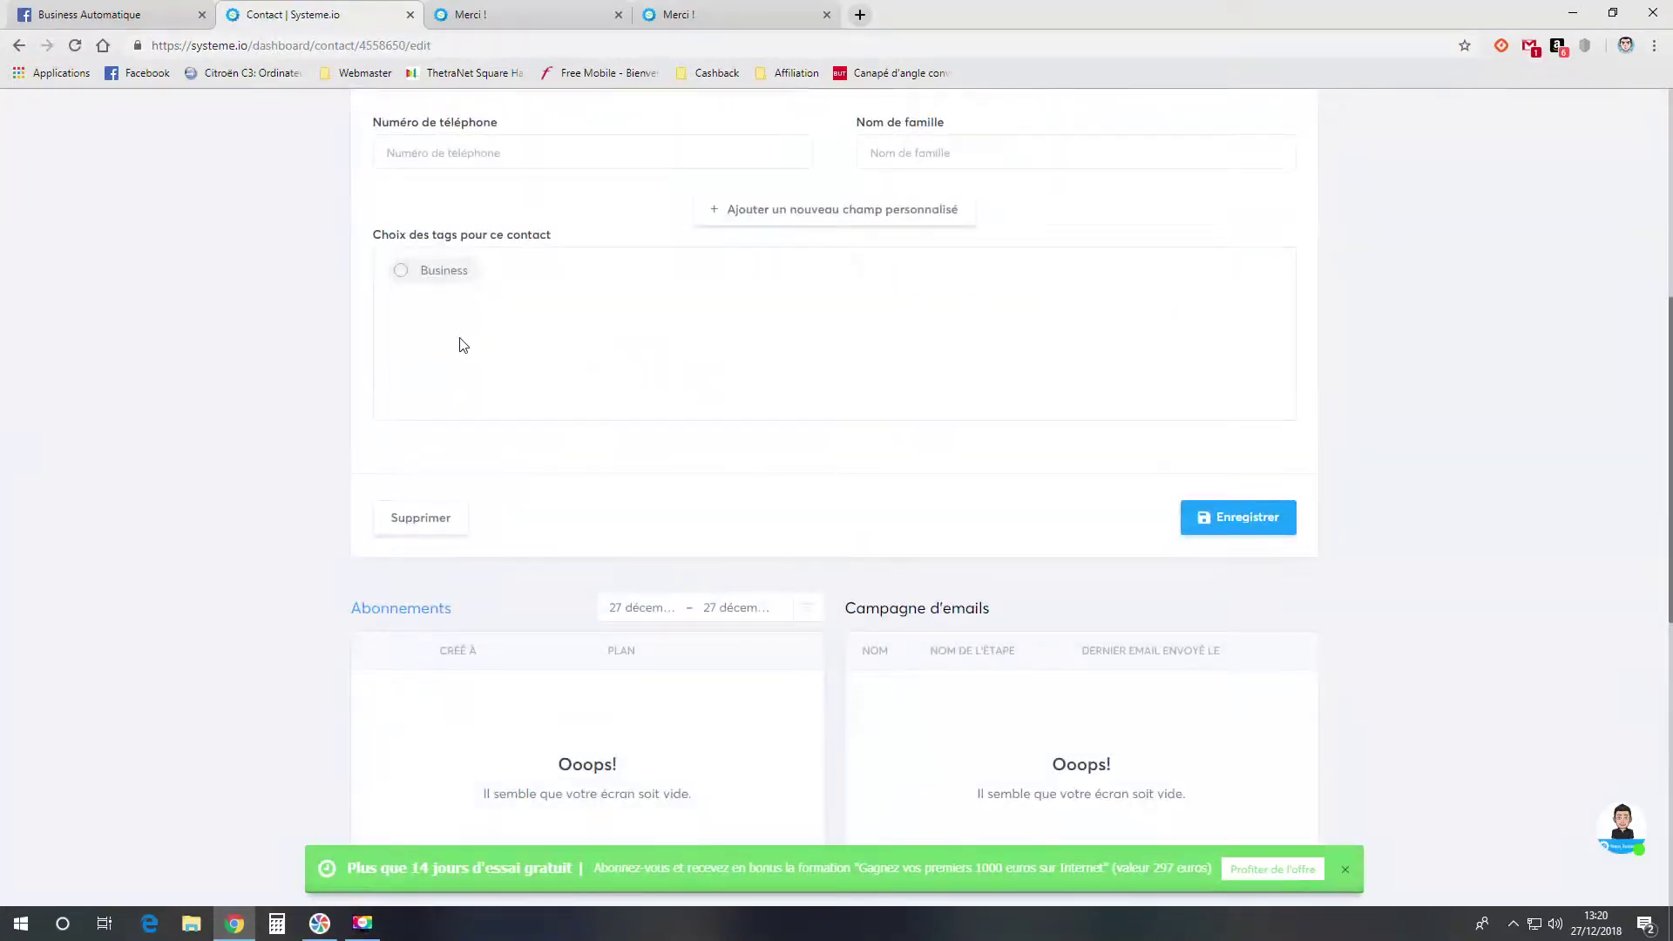
scroll(440, 336, up, 6)
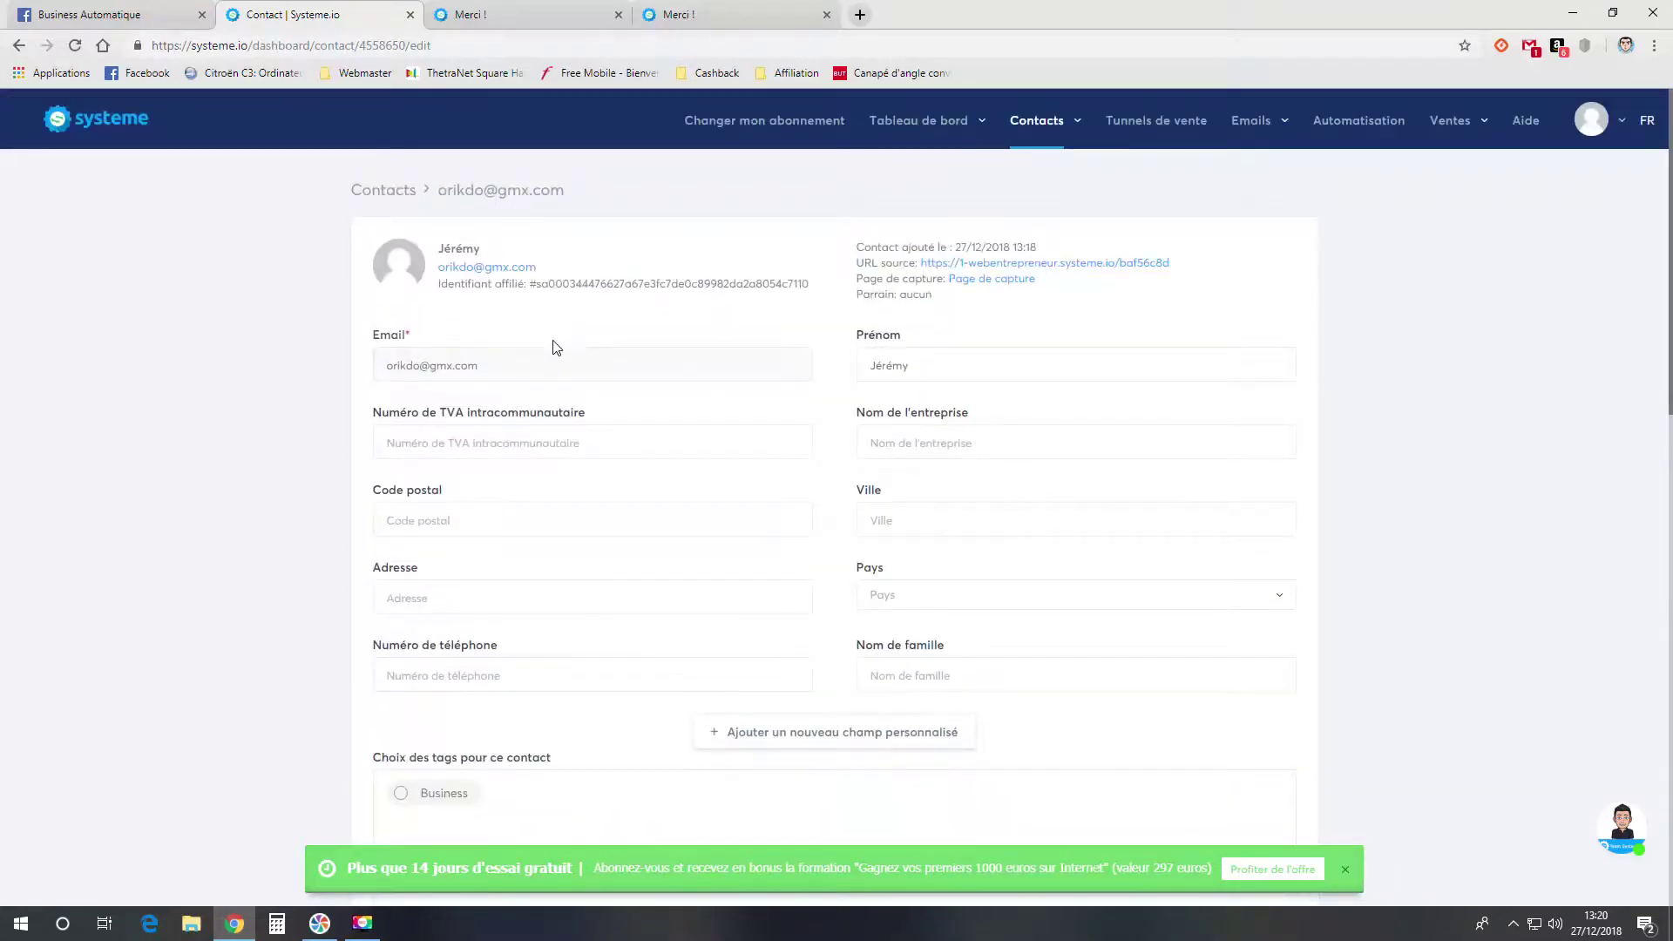
scroll(549, 348, down, 3)
- Give the contact the Business tag, save, and go back to the sales funnels dashboard
click(402, 534)
scroll(866, 608, down, 3)
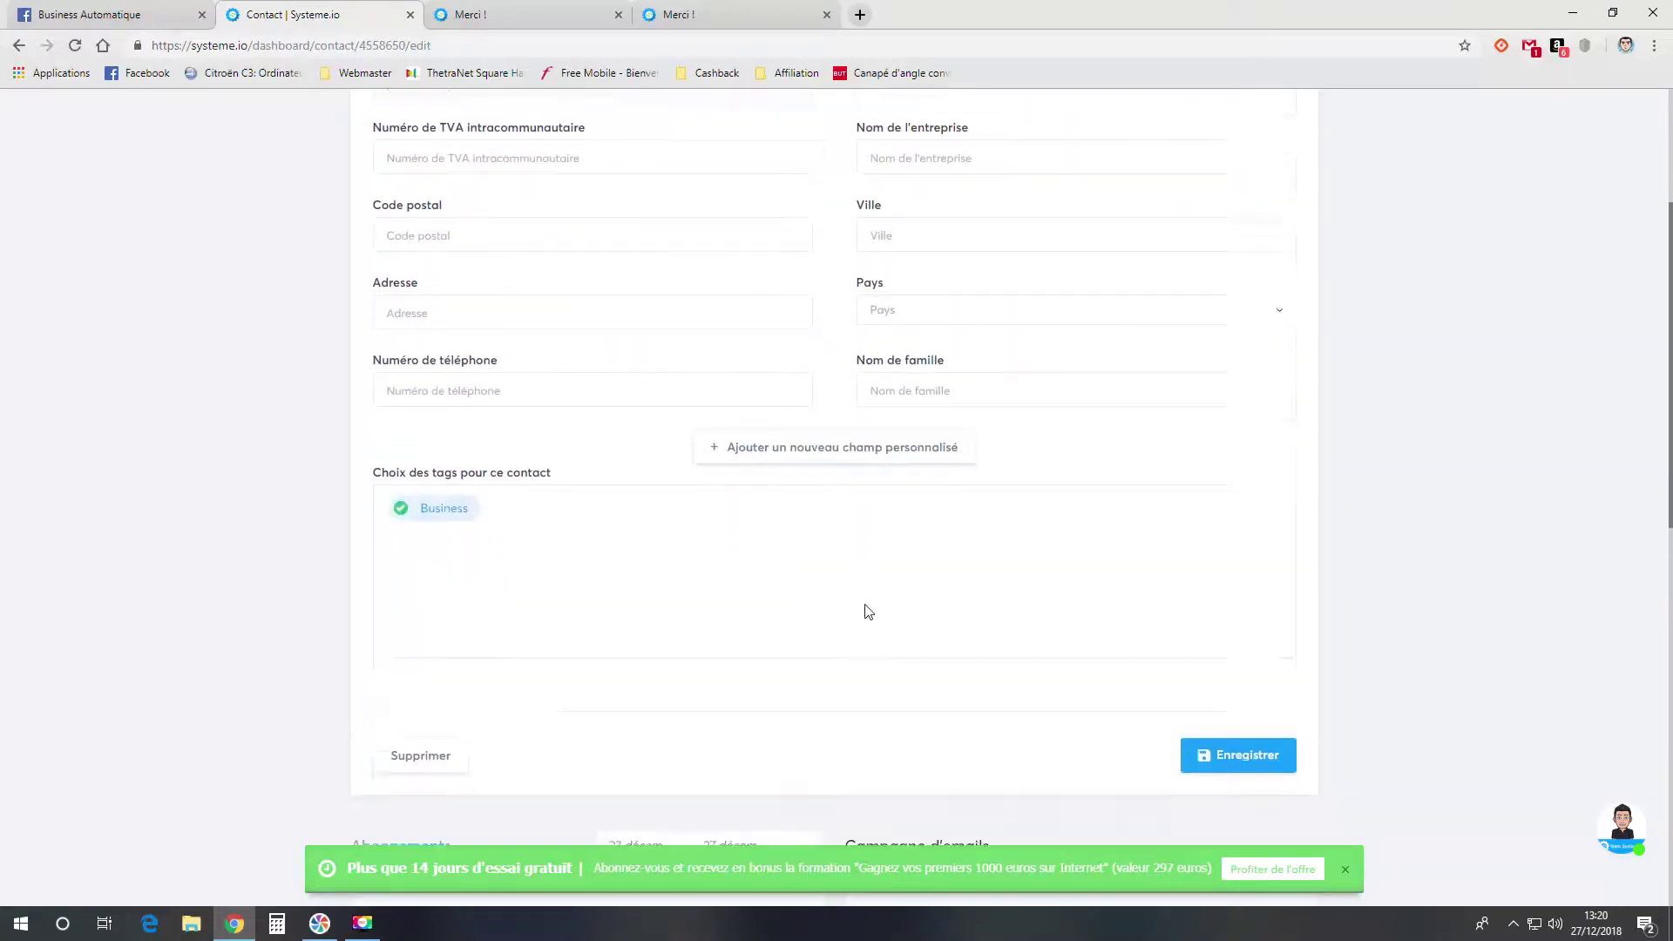
click(1202, 527)
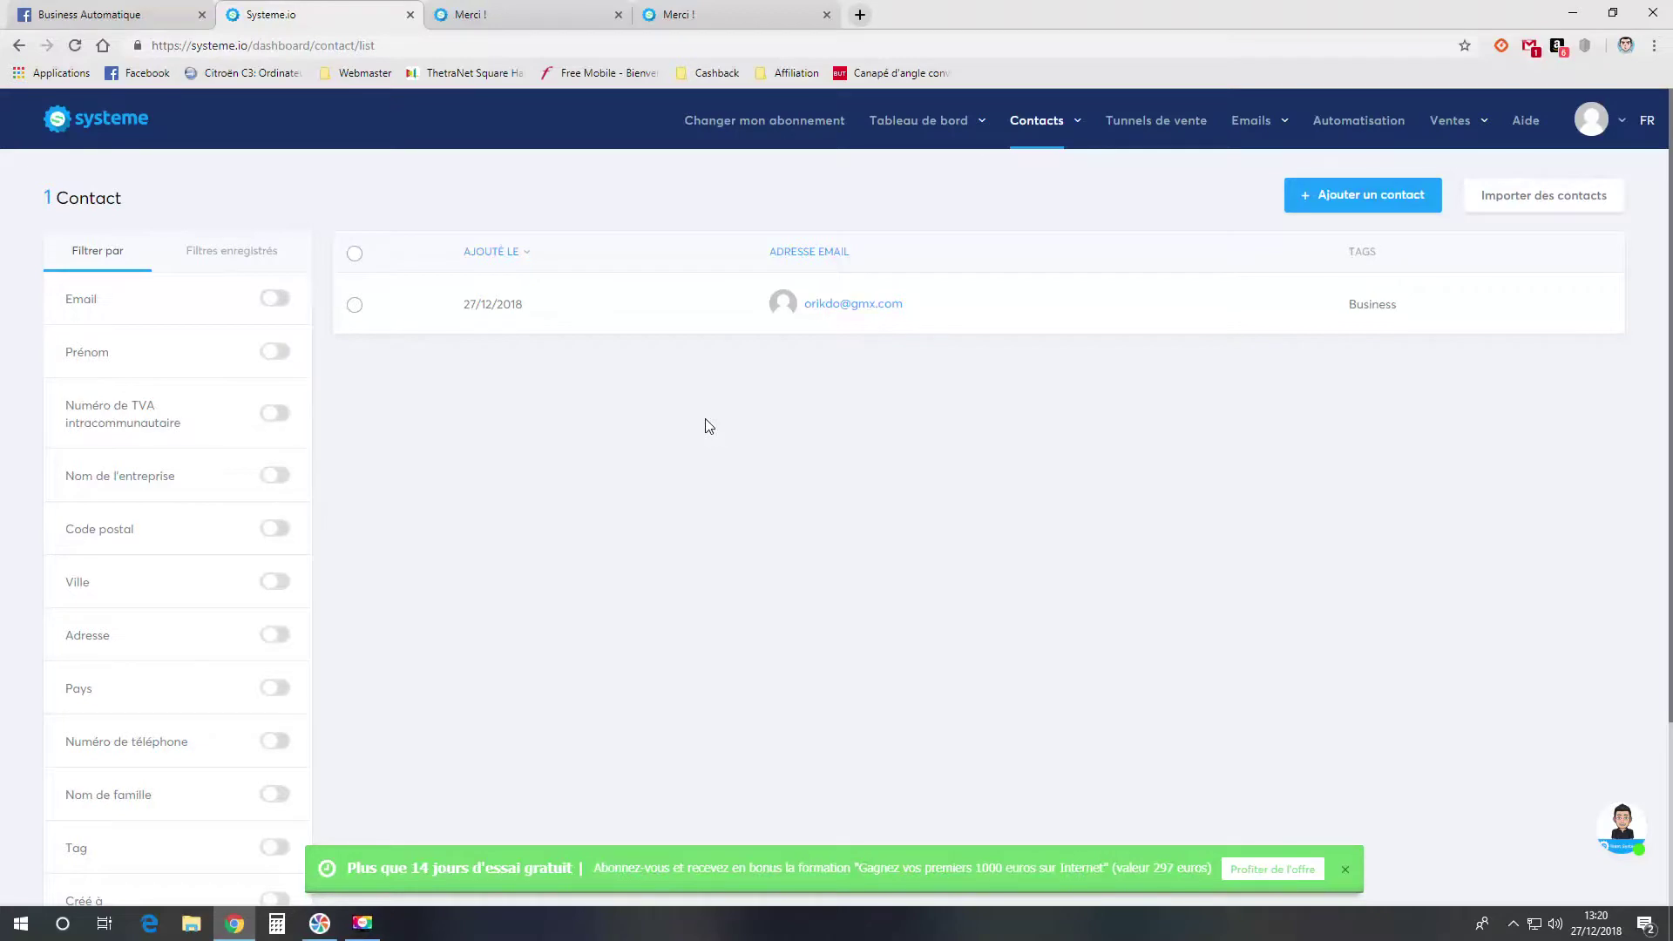
click(1134, 123)
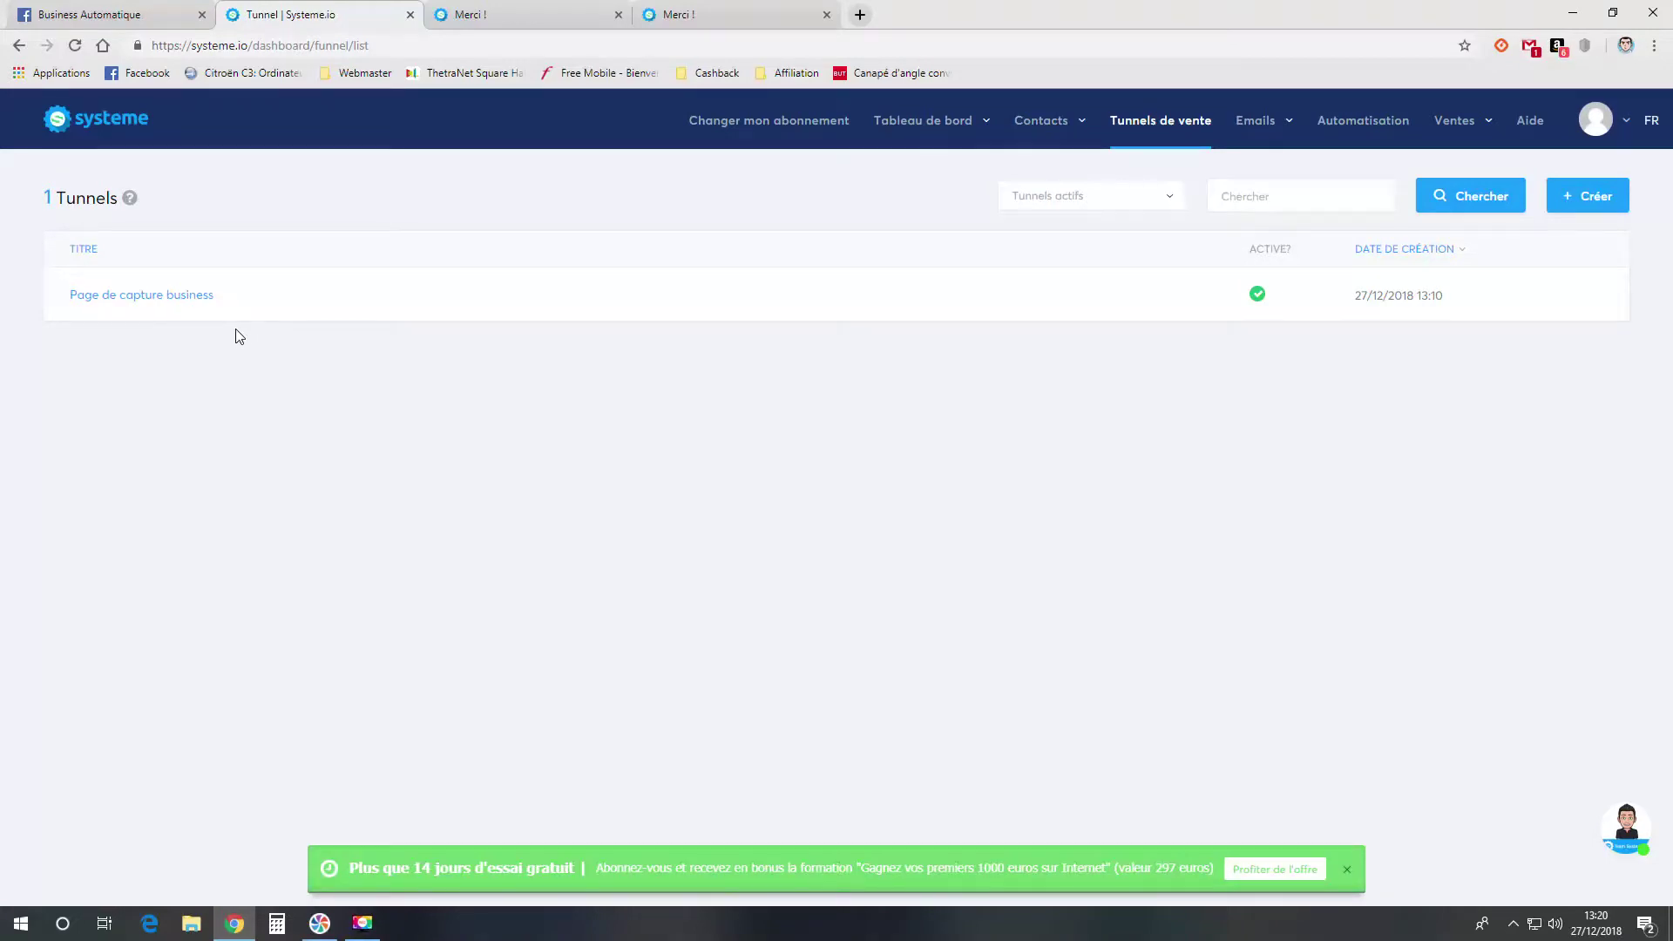
click(103, 128)
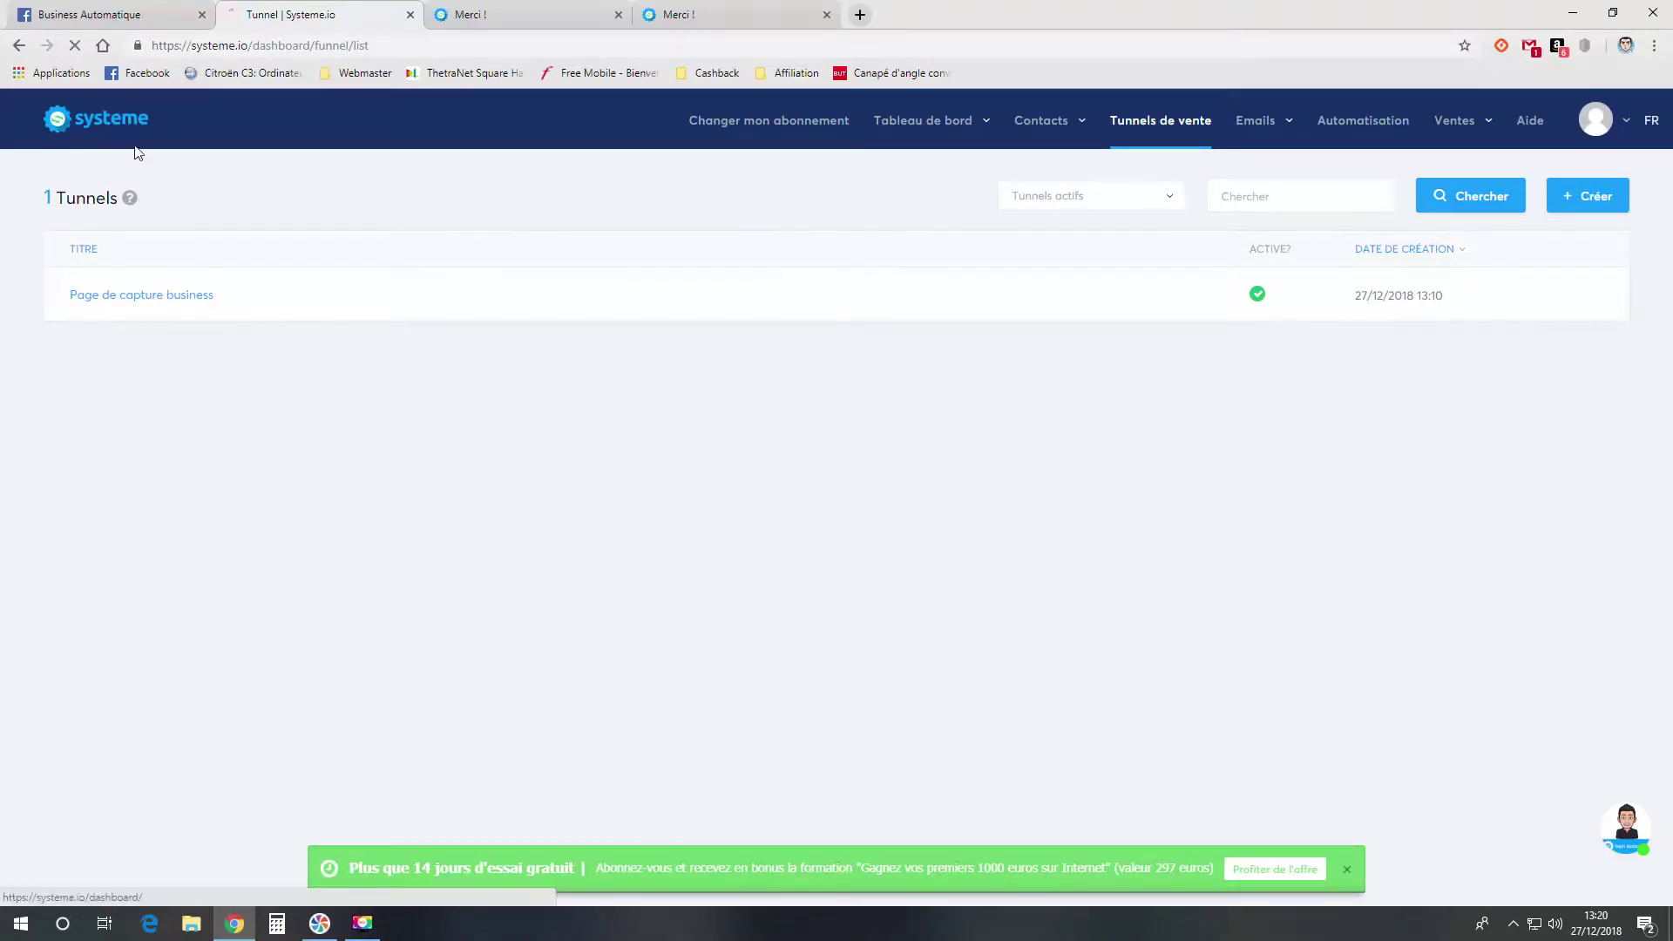